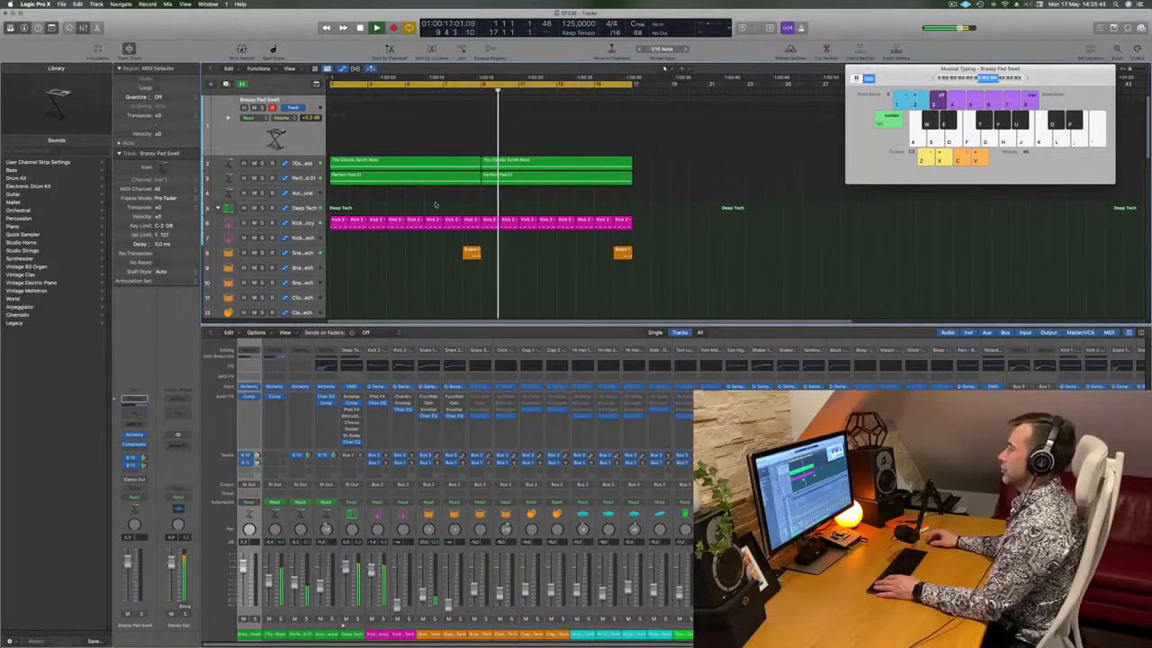
key("space")
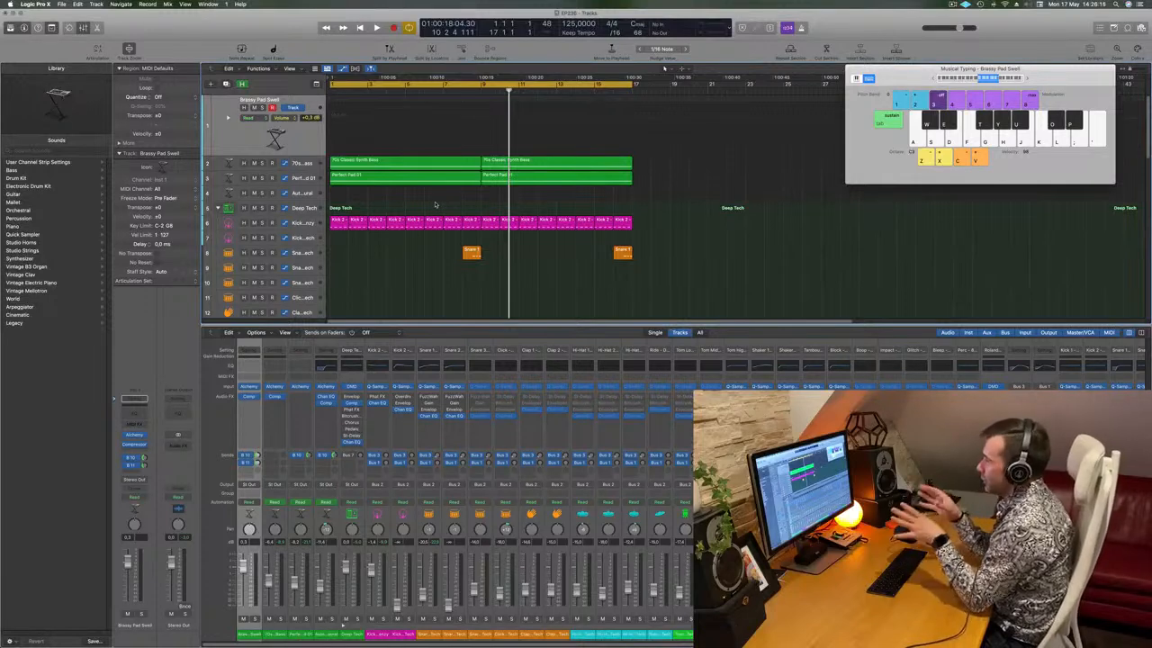
key("l")
key("f")
key("g")
key("j")
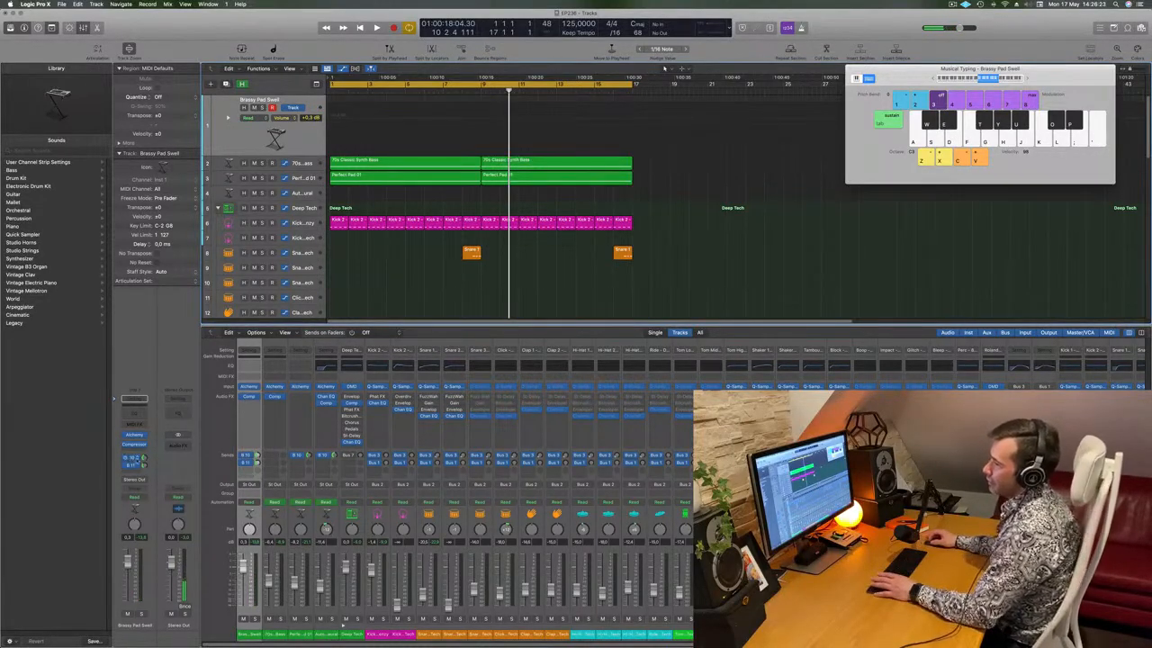
Add a send from the Brassy Pad Swell channel to the bus feeding the Tape Delay aux
left_click(133, 461)
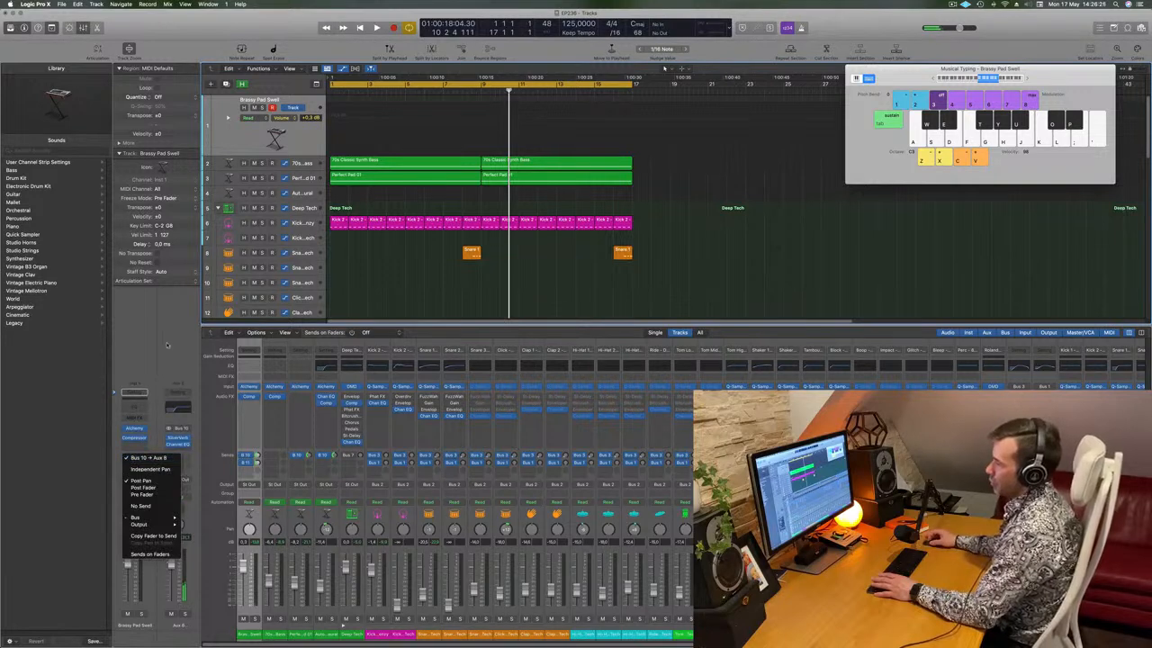
left_click(123, 478)
left_click(133, 461)
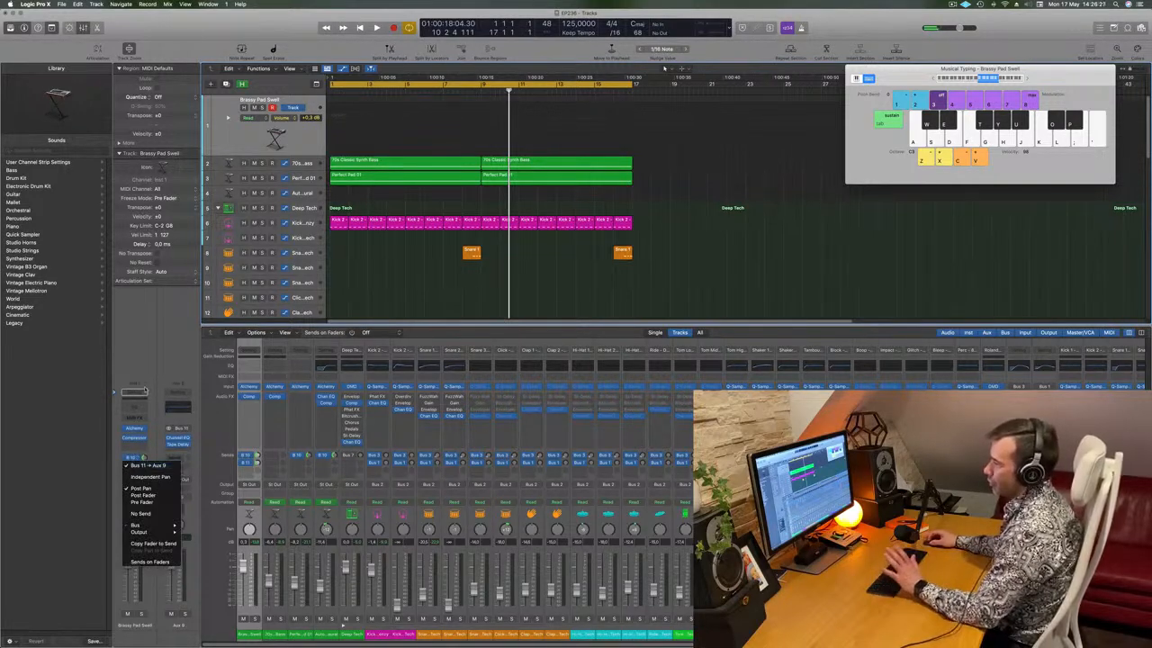
left_click(159, 357)
Play a few phrases on Musical Typing to hear the pad through the delay
key("l")
key("k")
key("g")
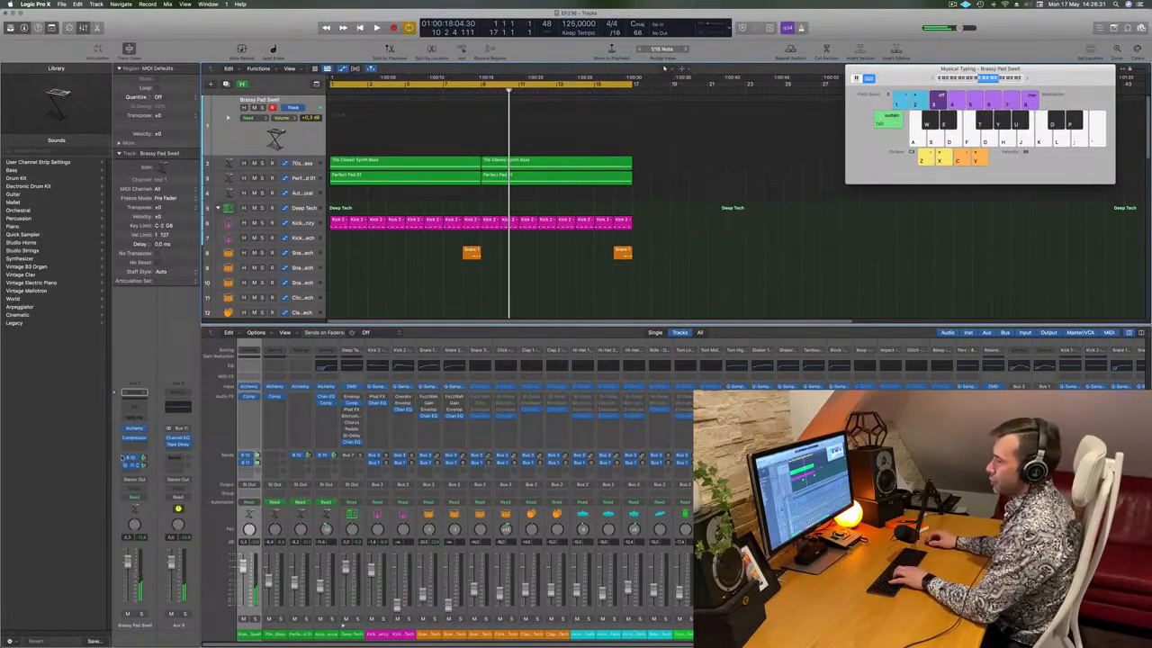
key("g")
key("h")
key("j")
key("g")
key("h")
key("j")
key("g")
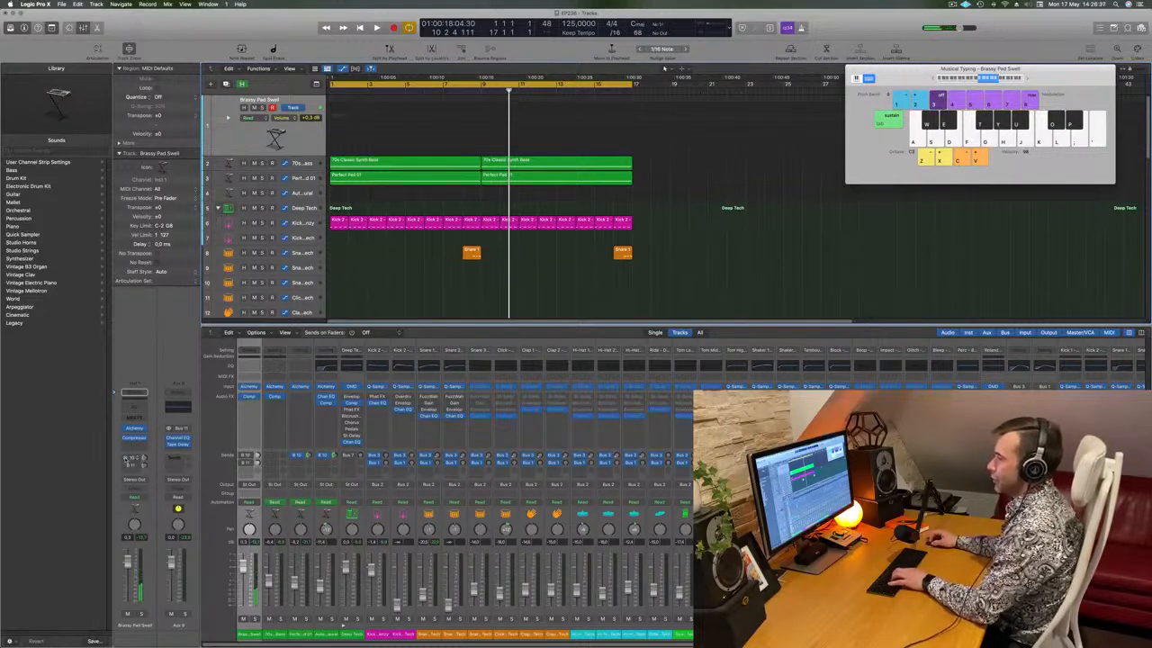
key("l")
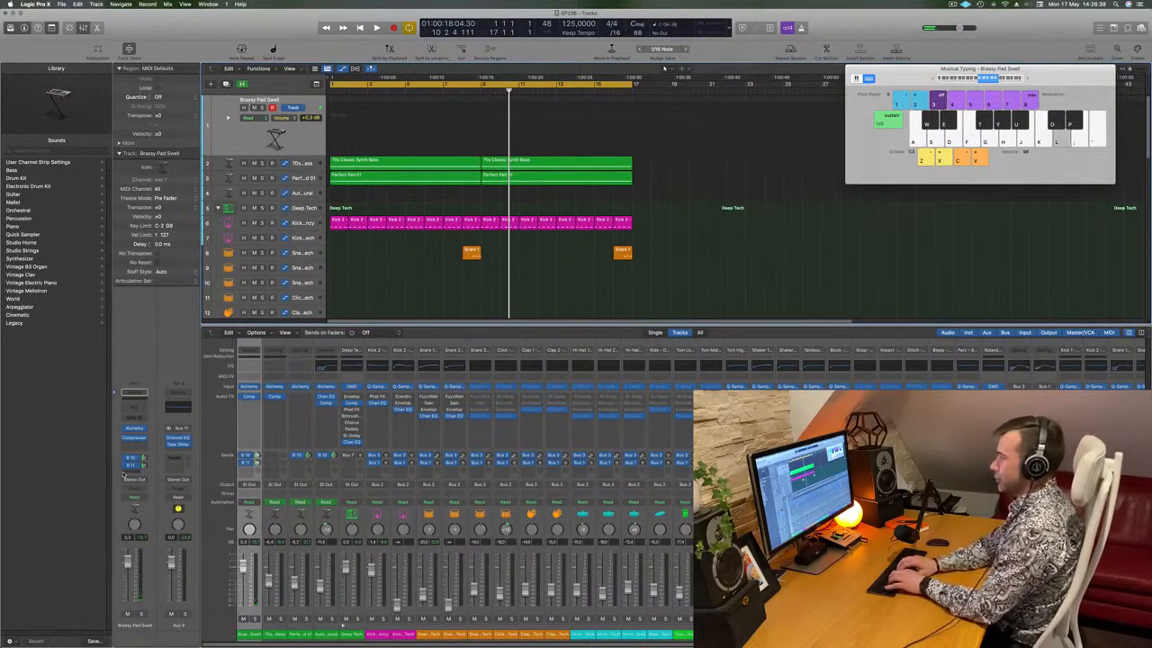
key("k")
key("j")
key("s")
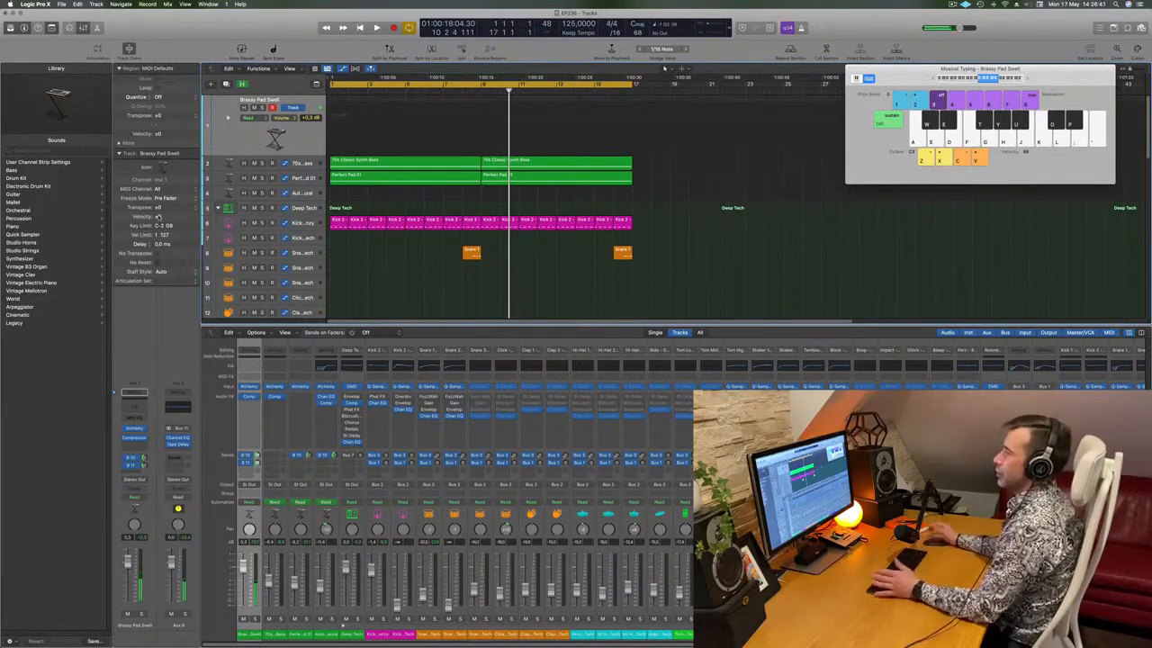
Play the loop and practise the Brassy Pad Swell riff on Musical Typing
key("space")
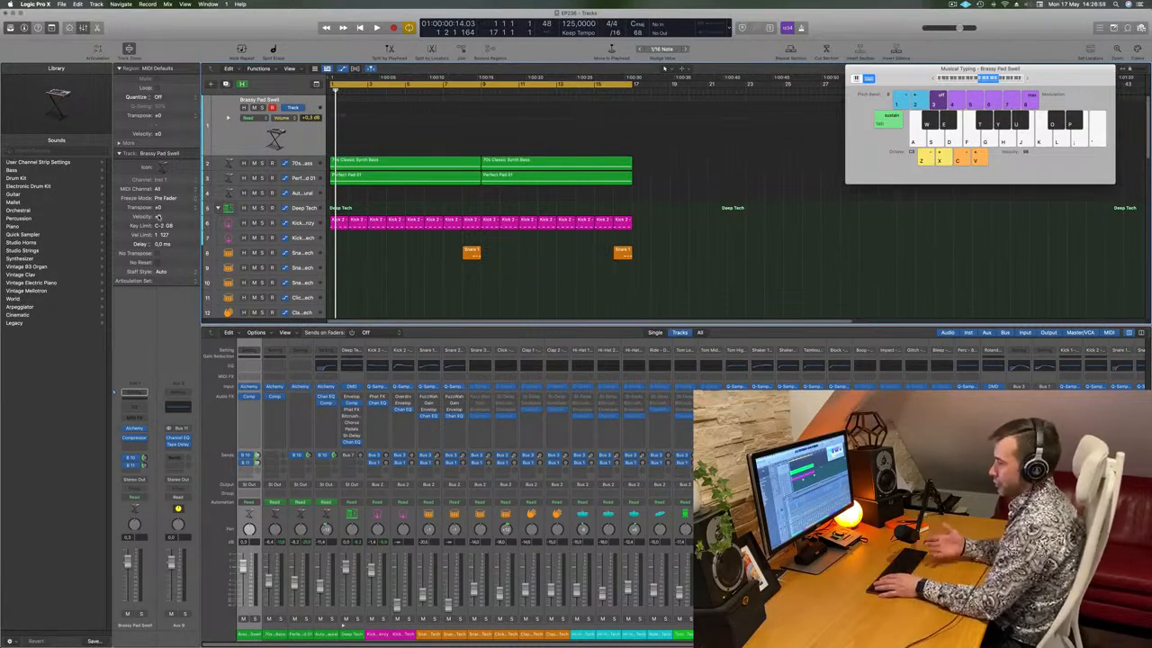
key("space")
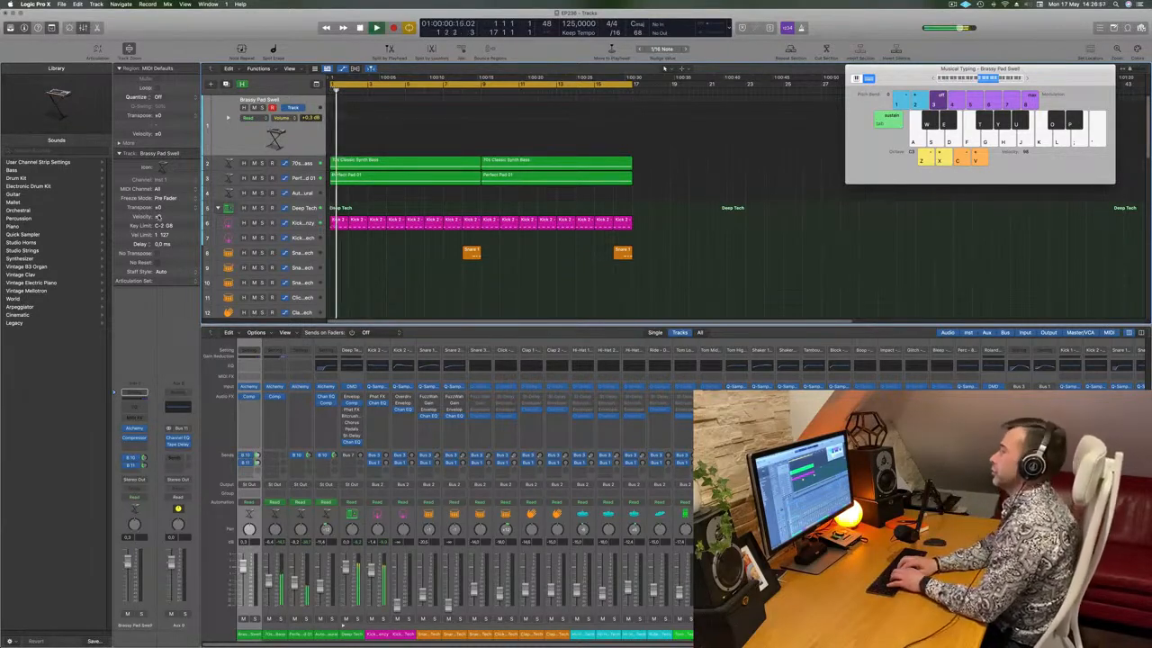
key("f")
key("f")
key("g")
key("h")
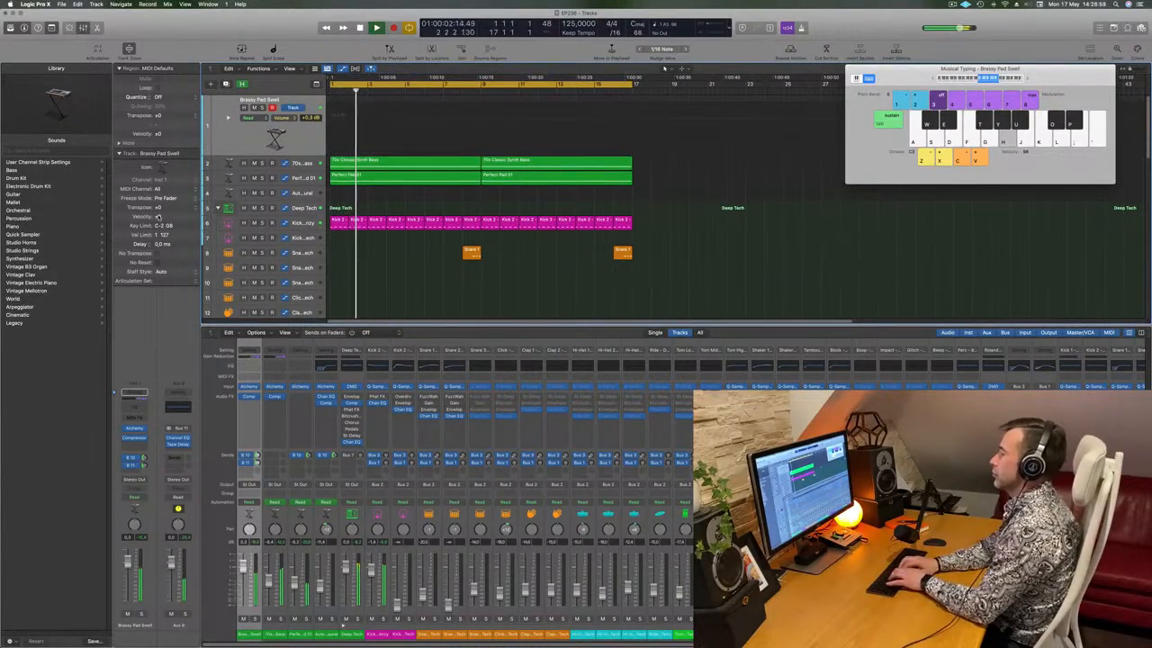
key("h")
key("h")
key("k")
key("k")
key("l")
key("semicolon")
key("semicolon")
key("semicolon")
key("k")
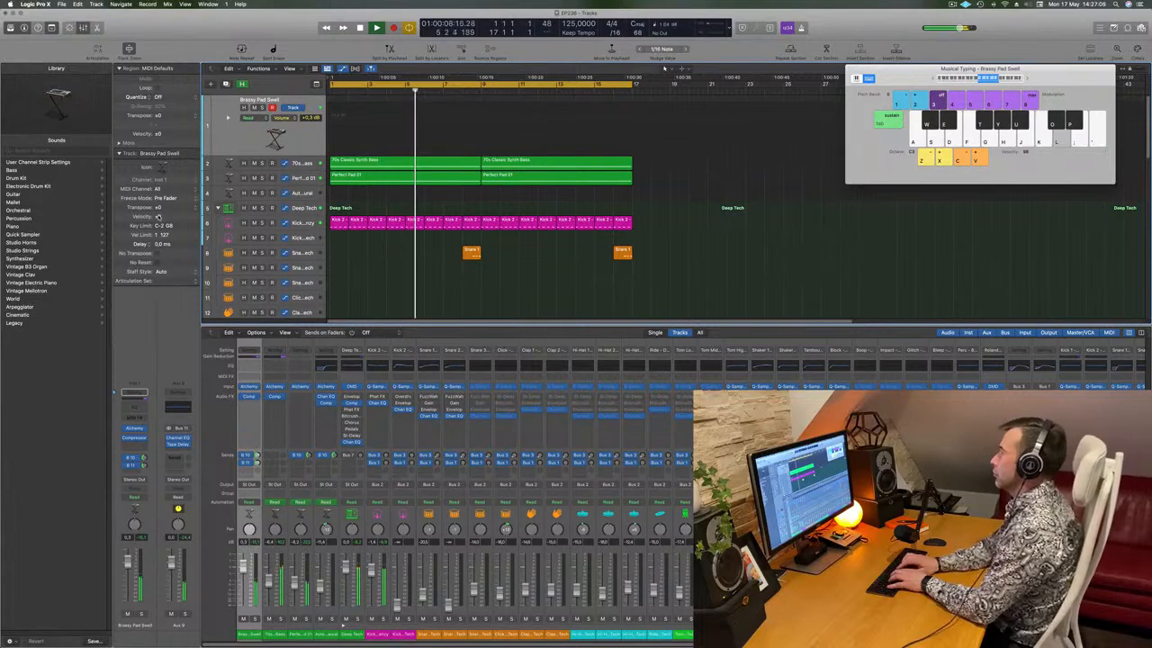
key("k")
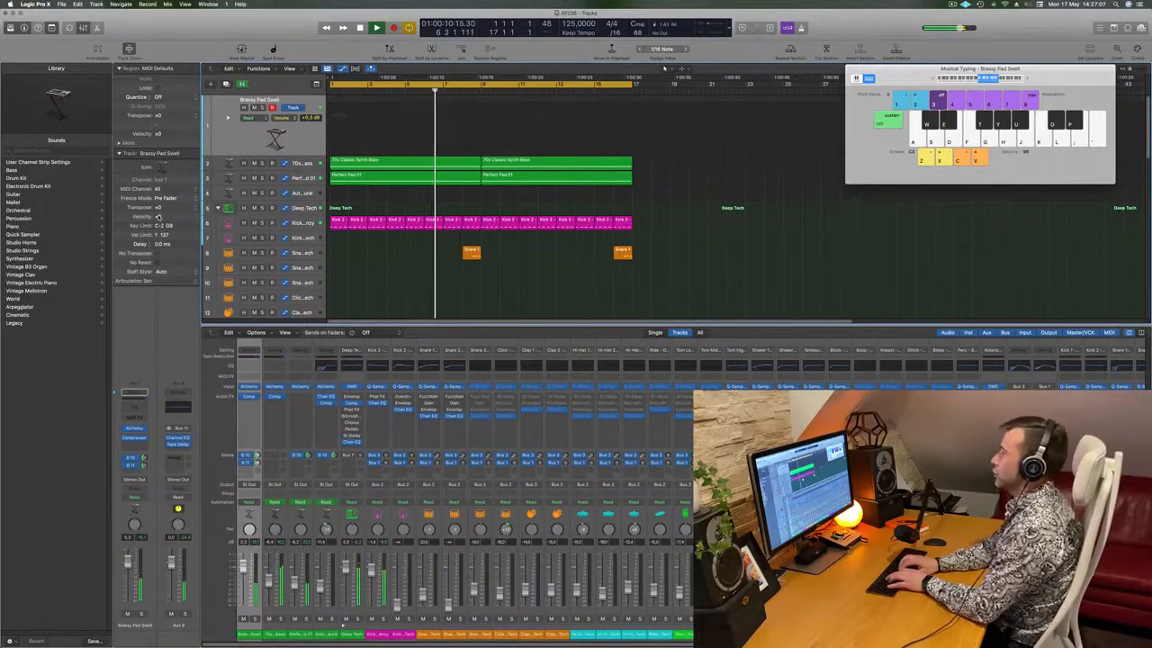
key("h")
key("semicolon")
key("l")
key("h")
key("f")
key("h")
key("h")
key("l")
key("semicolon")
key("h")
Record the pad riff in cycle mode, adding a new phrase near the loop start
key("r")
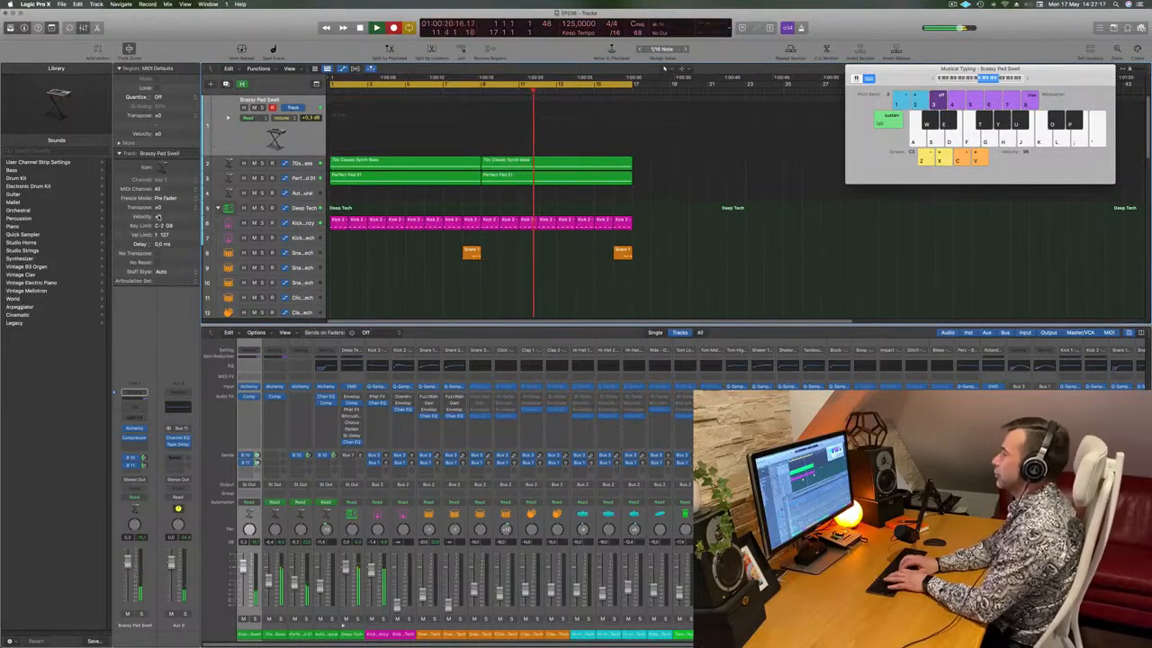
key("k")
key("h")
key("k")
key("semicolon")
key("l")
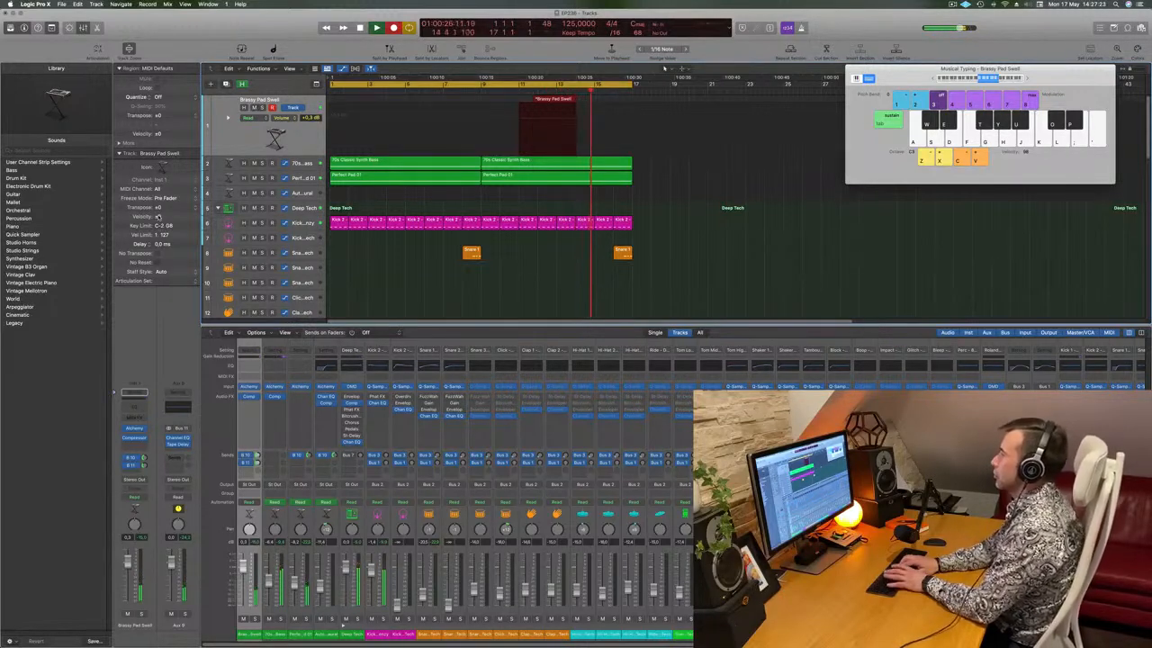
key("h")
key("h")
key("k")
key("l")
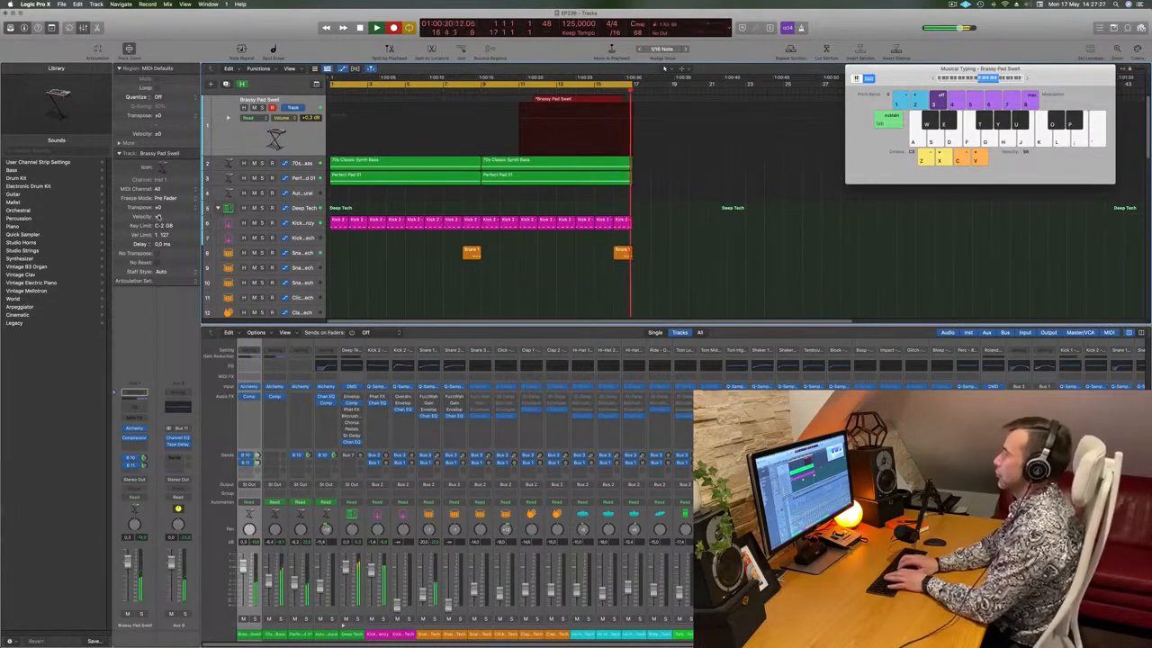
key("semicolon")
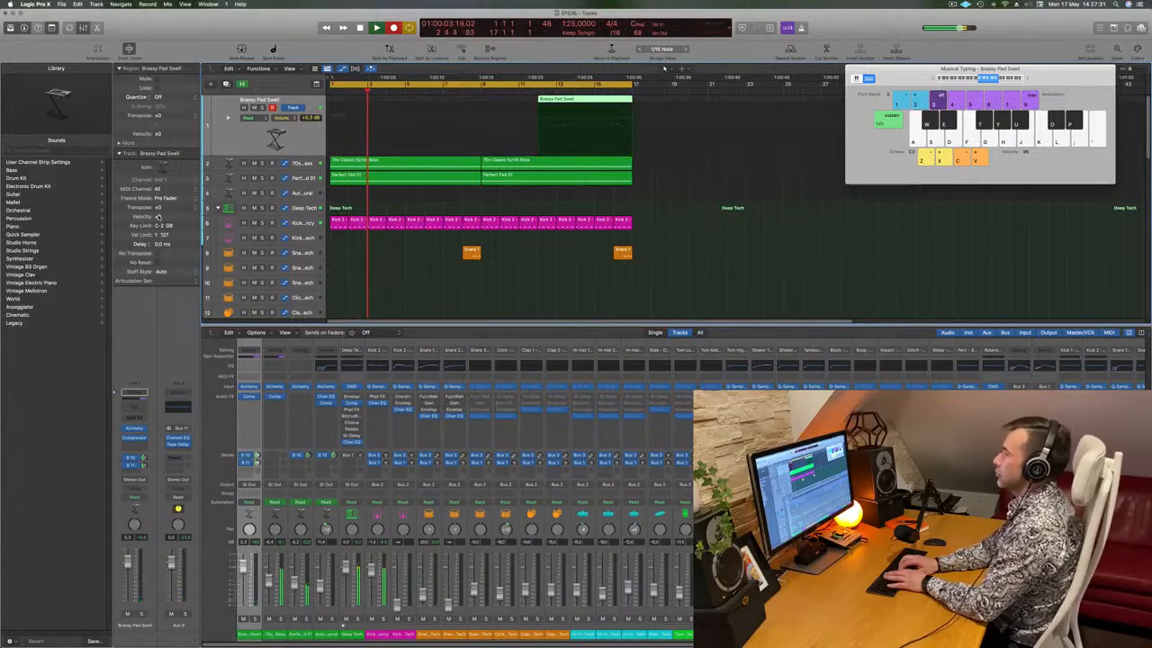
key("h")
key("k")
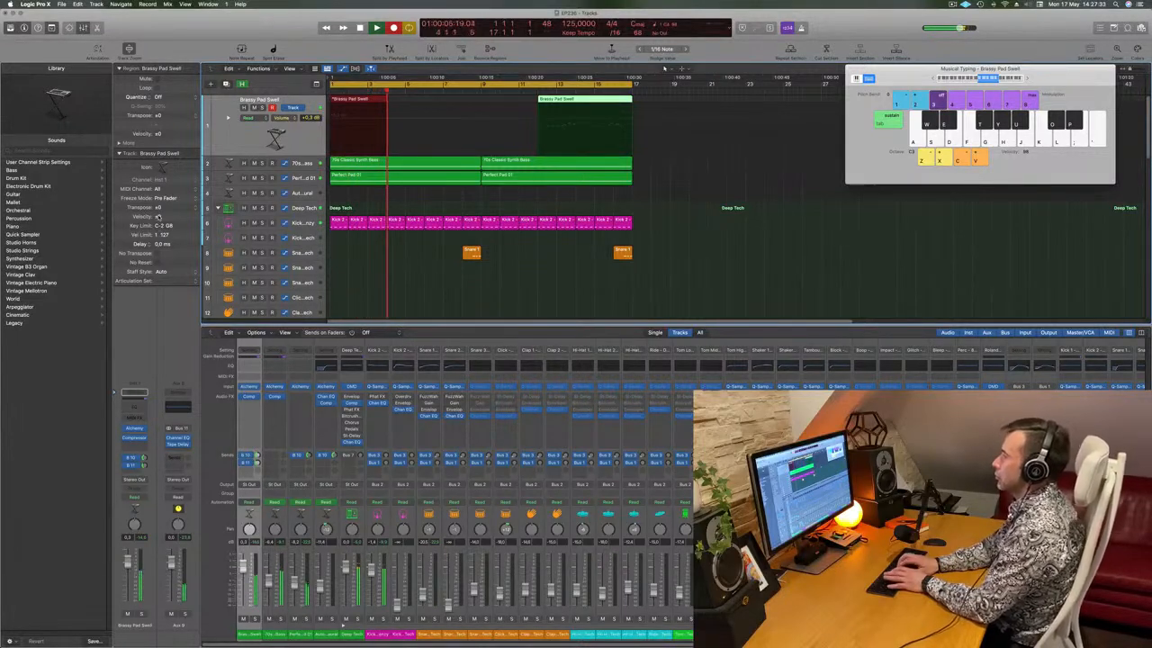
key("o")
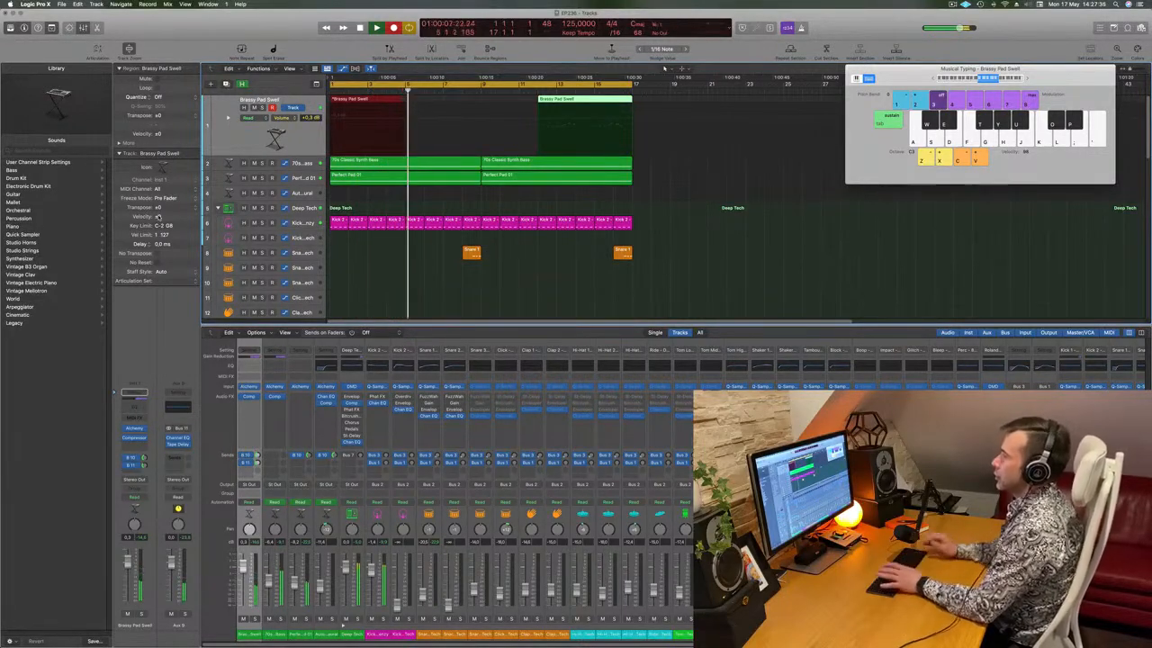
key("space")
Play back the loop to review the early and later recorded pad regions
key("Return")
key("space")
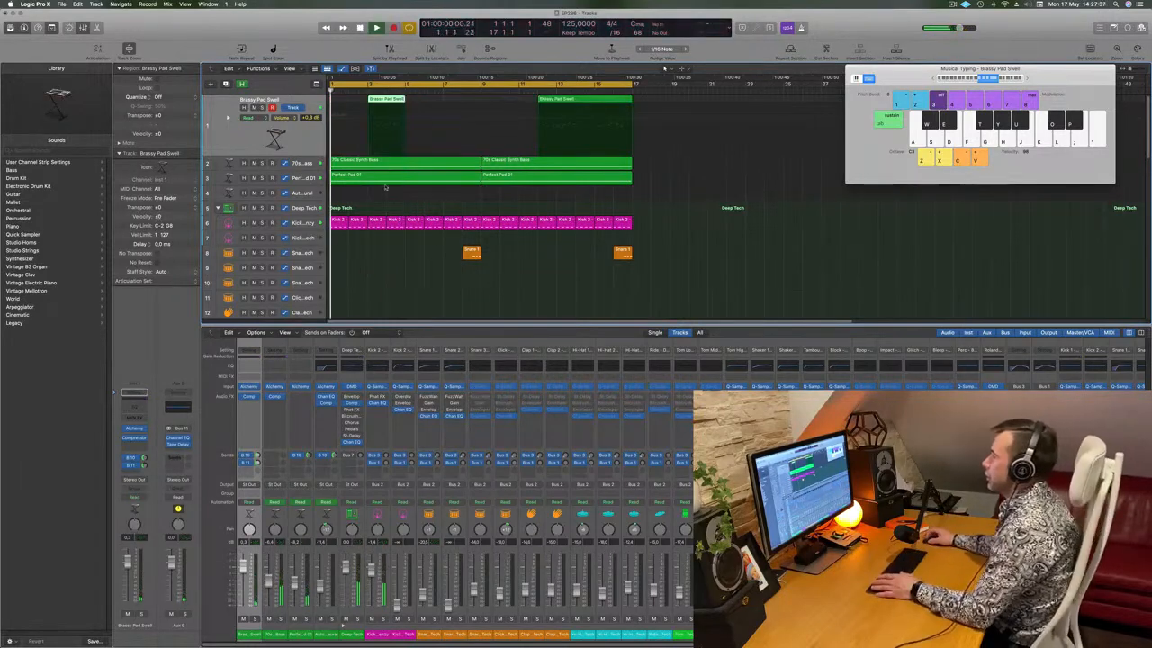
left_click(592, 93)
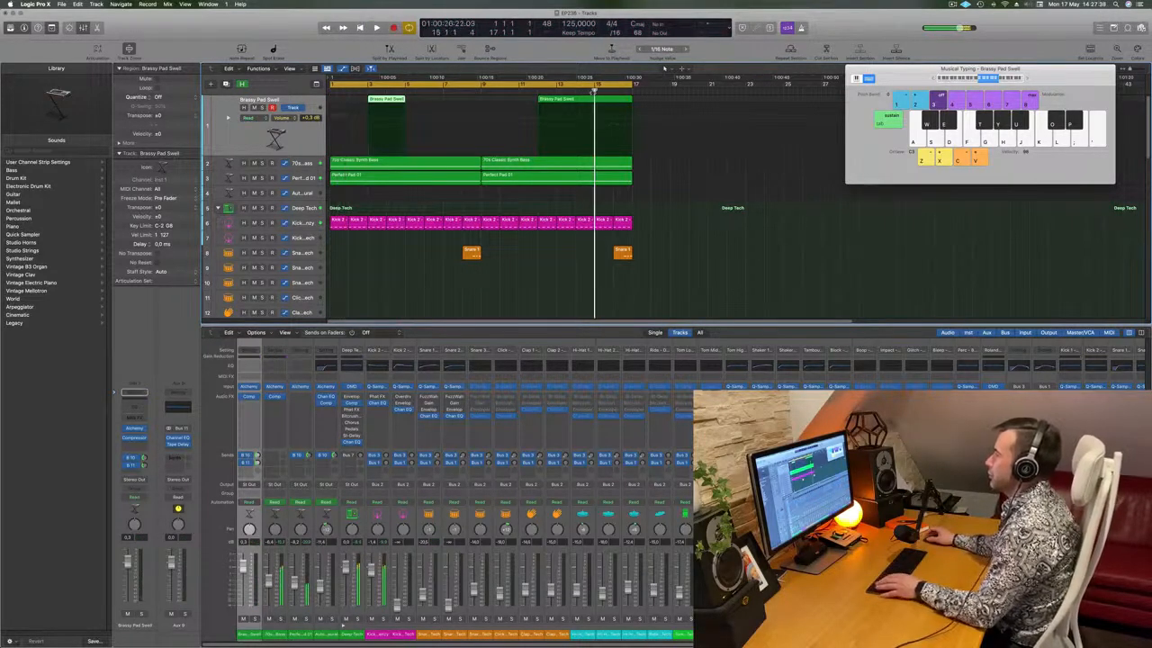
left_click(587, 101)
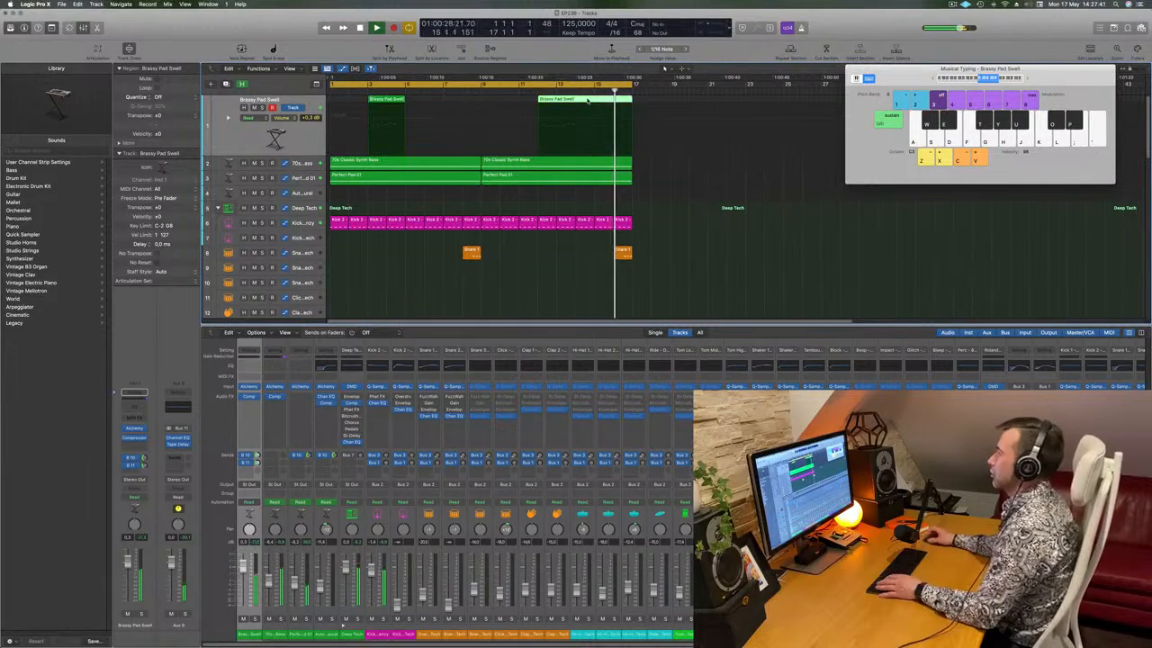
key("Return")
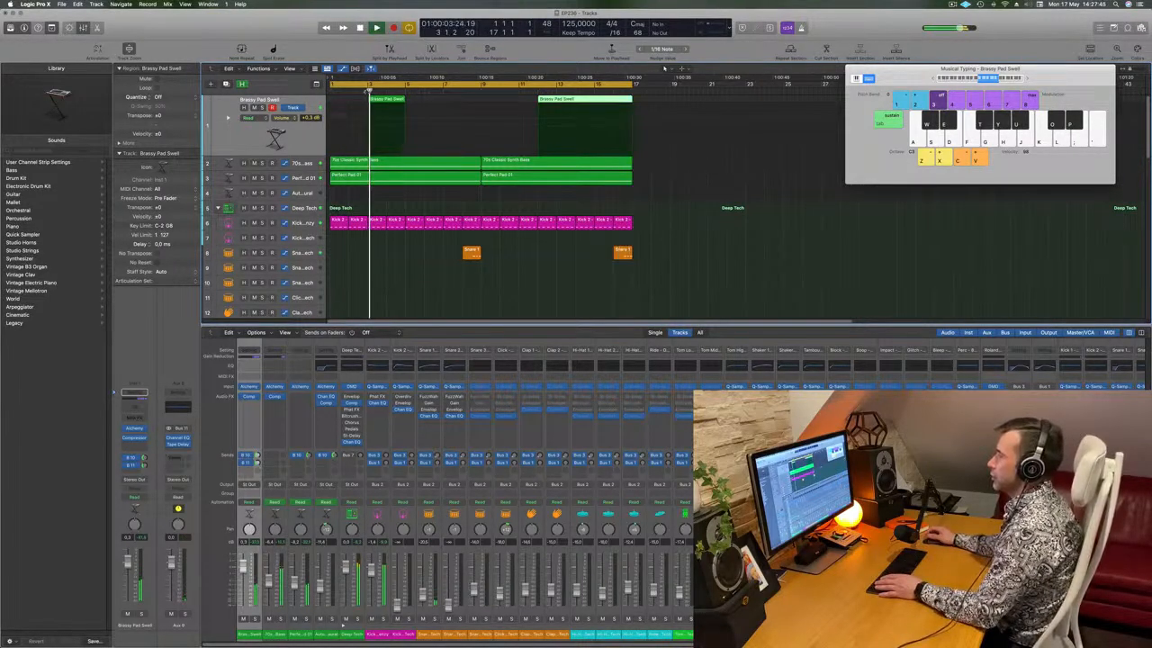
key("h")
key("h")
key("k")
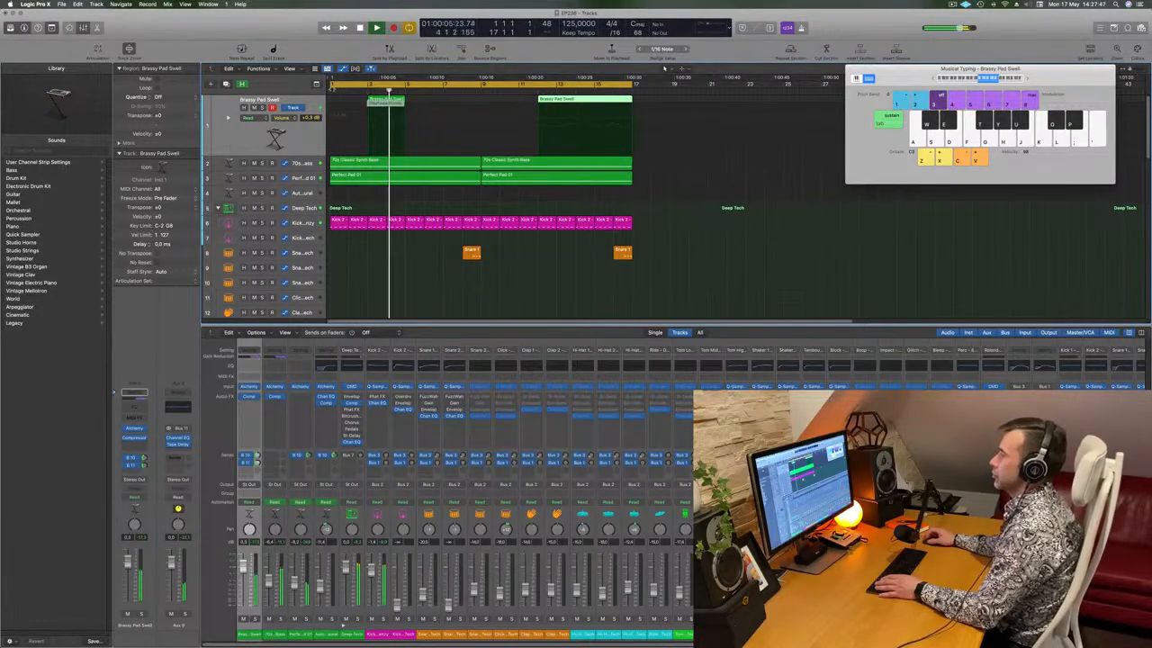
key("space")
left_click(396, 100)
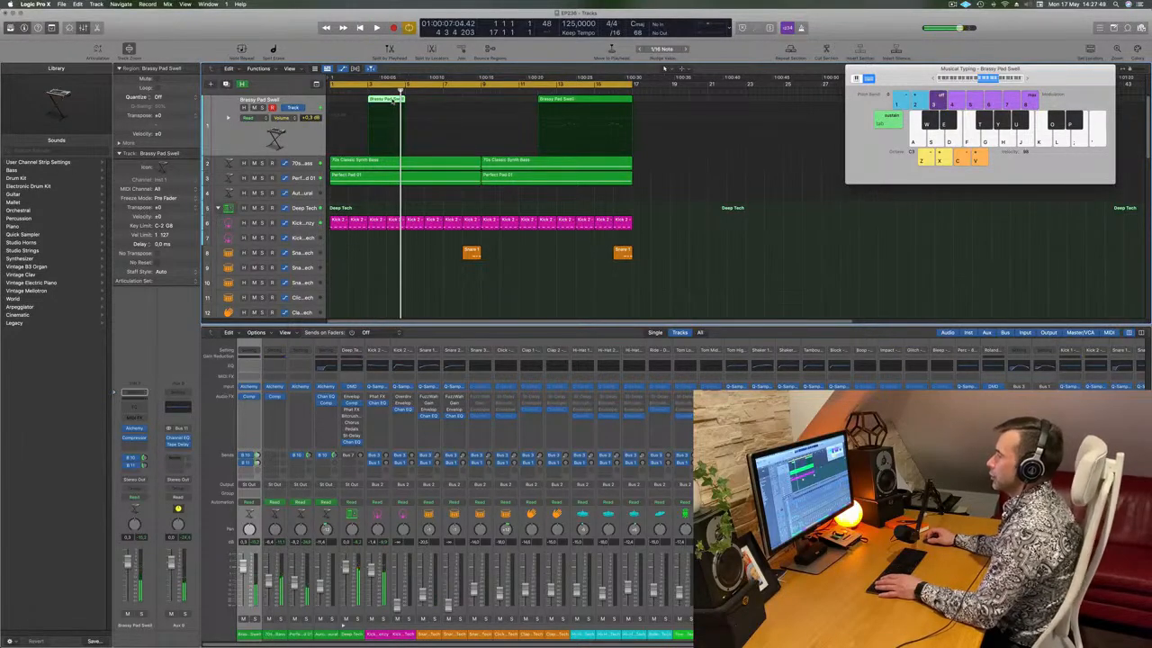
Move the short pad region to bar 1 and lower a selected note to C4
double_click(393, 100)
left_click_drag(392, 101, 354, 100)
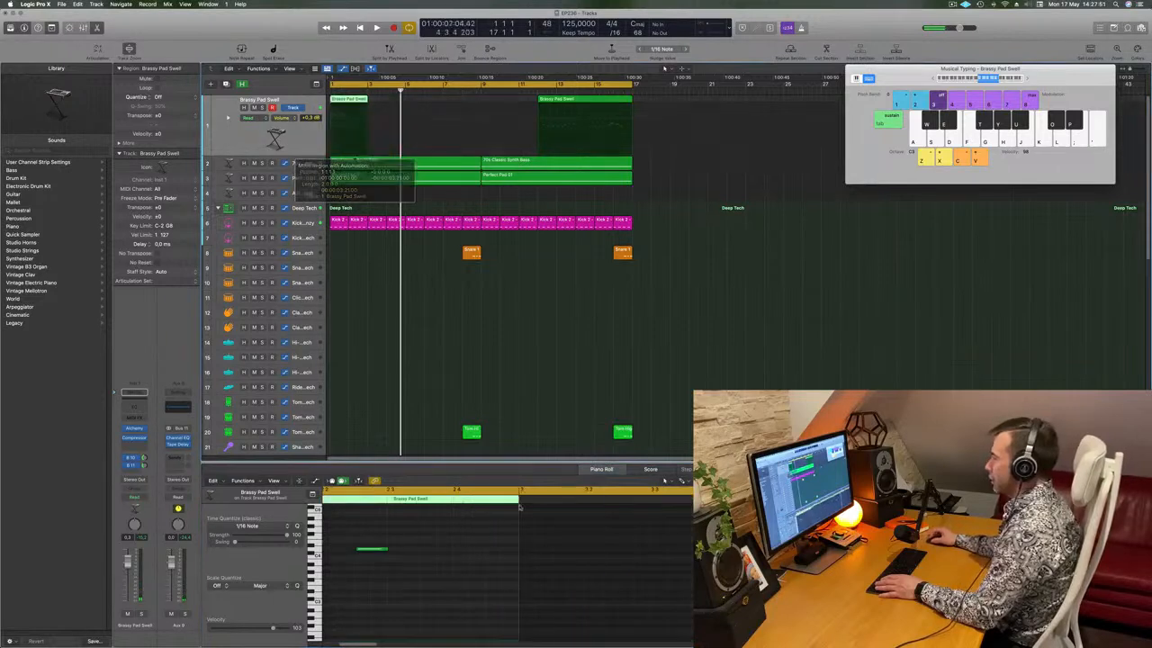
scroll(417, 552, "left", 6)
key("space")
left_click_drag(680, 532, 699, 560)
key("space")
key("space")
key("alt+Down")
key("alt+Down")
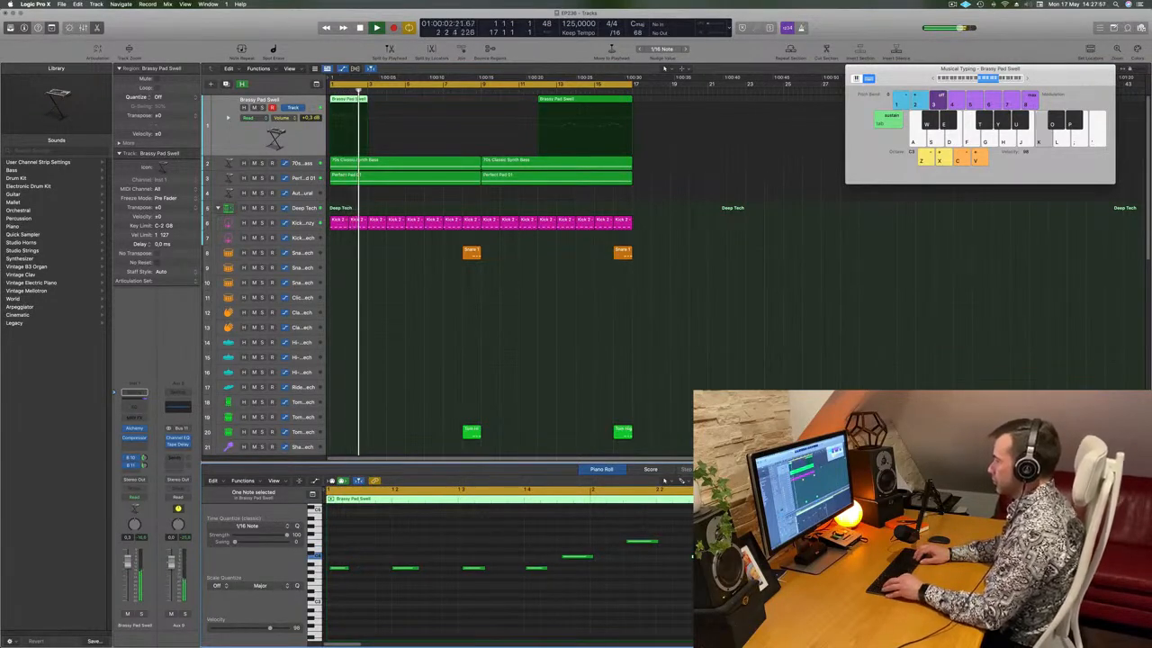
key("space")
key("space")
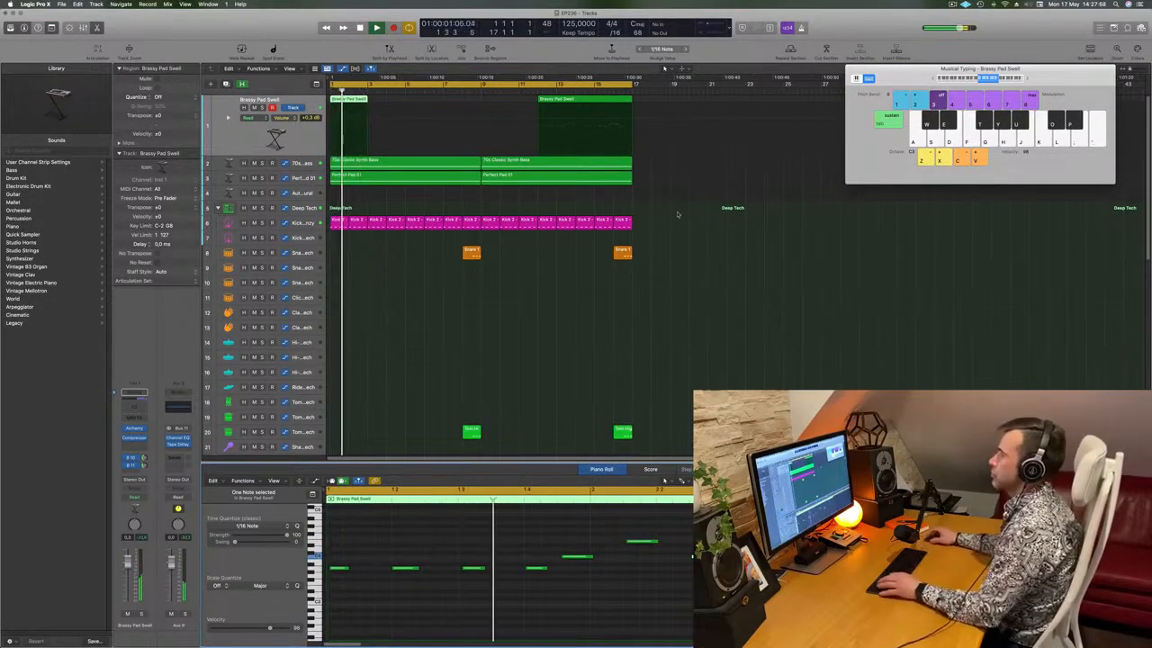
key("space")
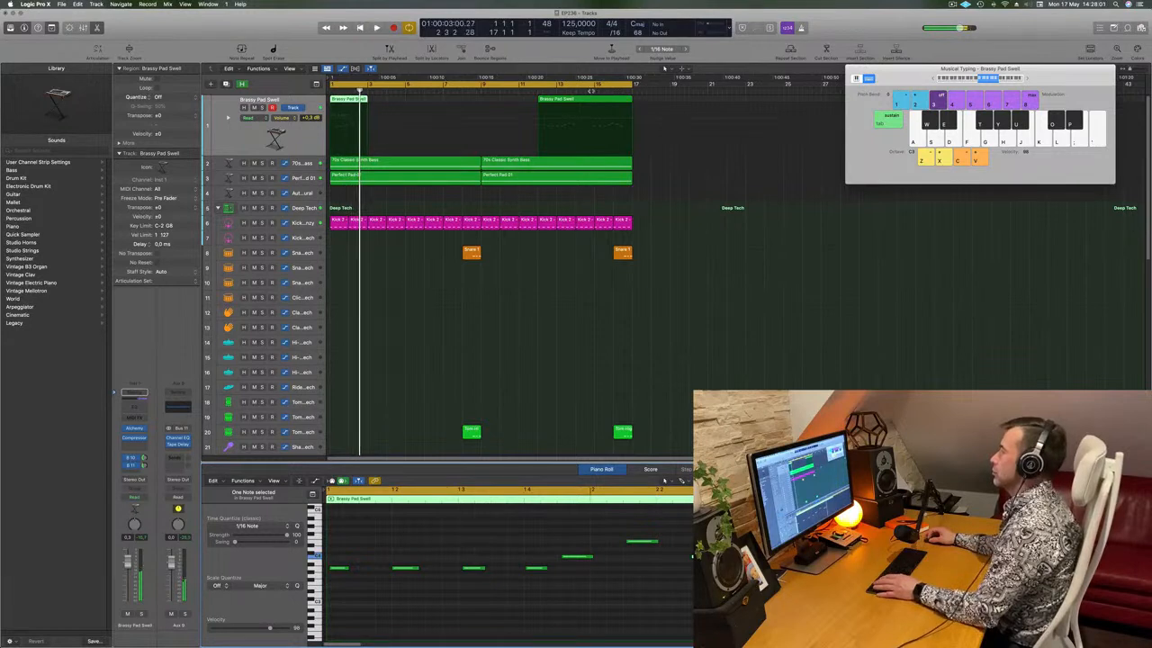
Split regions at bar 15, delete the opening pad region, and move the bar-15 piece to bar 1
left_click(594, 91)
key("super+t")
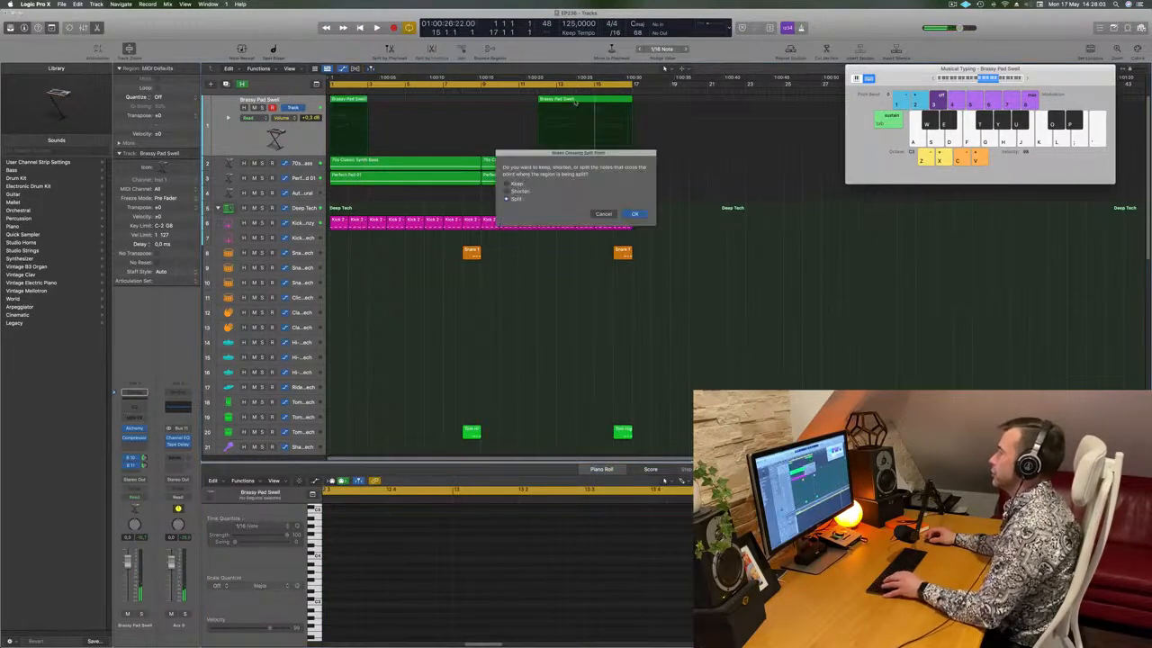
left_click(635, 214)
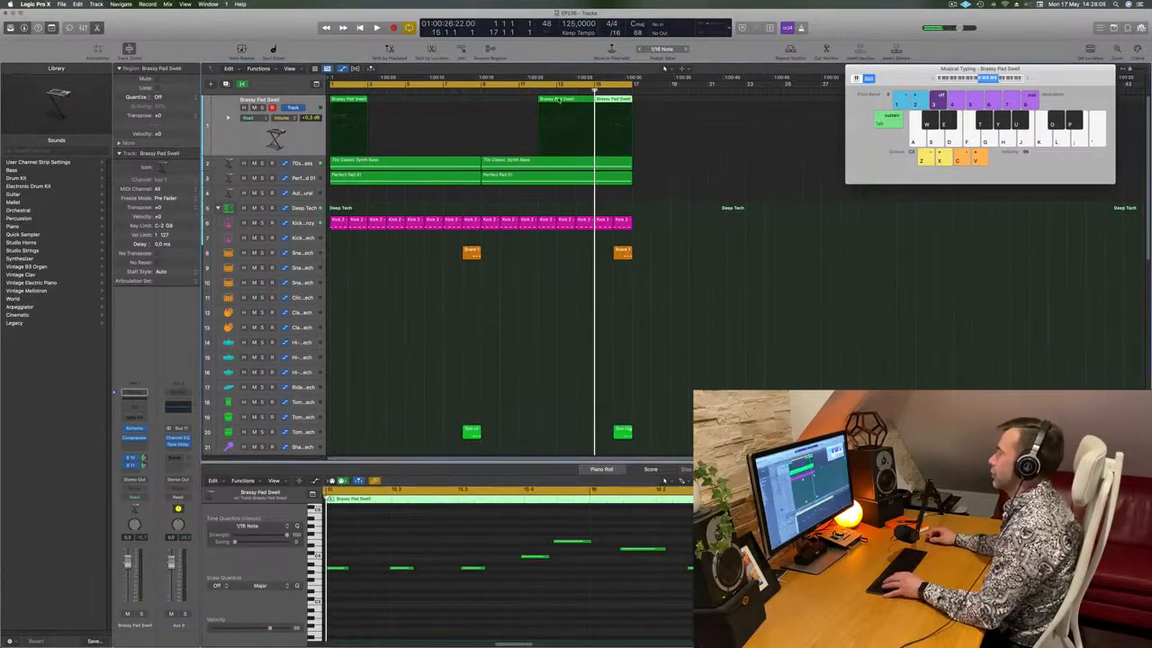
left_click(342, 102)
key("Delete")
left_click_drag(615, 101, 351, 102)
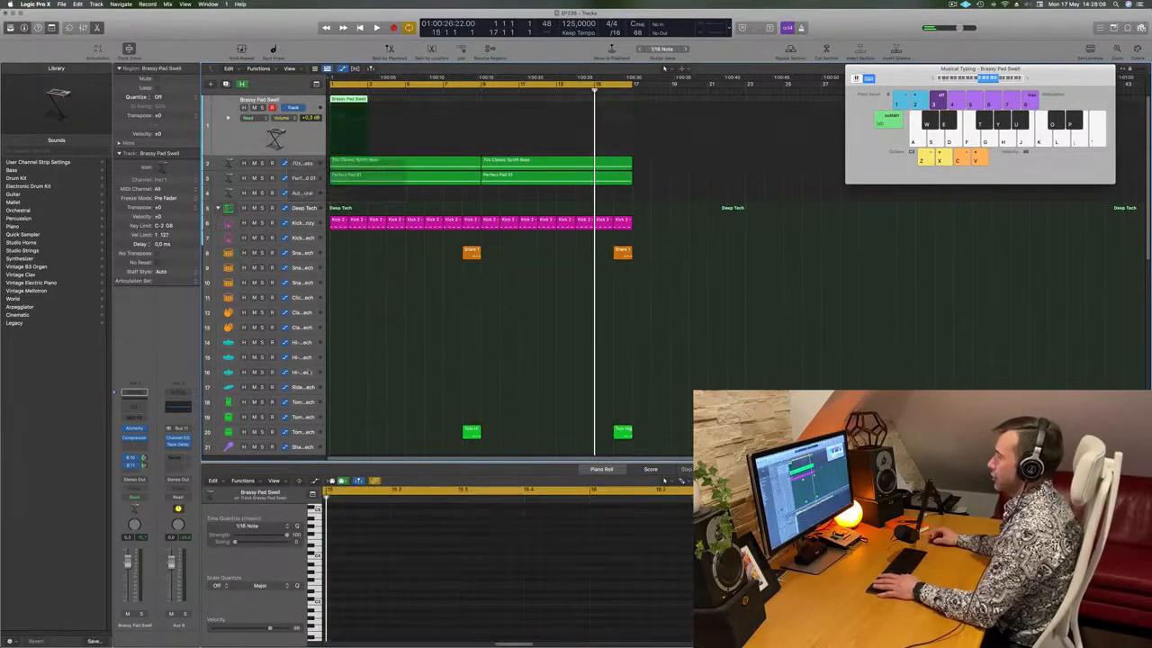
key("space")
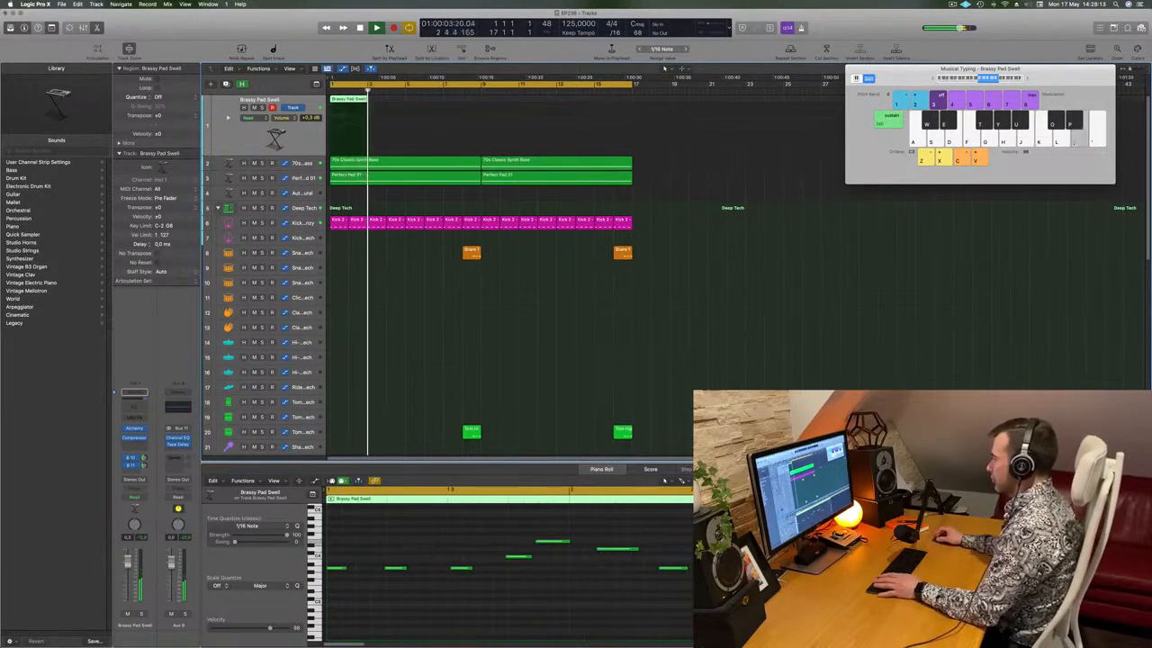
Drag the first pad note slightly right in the Piano Roll, select the tiny note beneath, and audition
key("space")
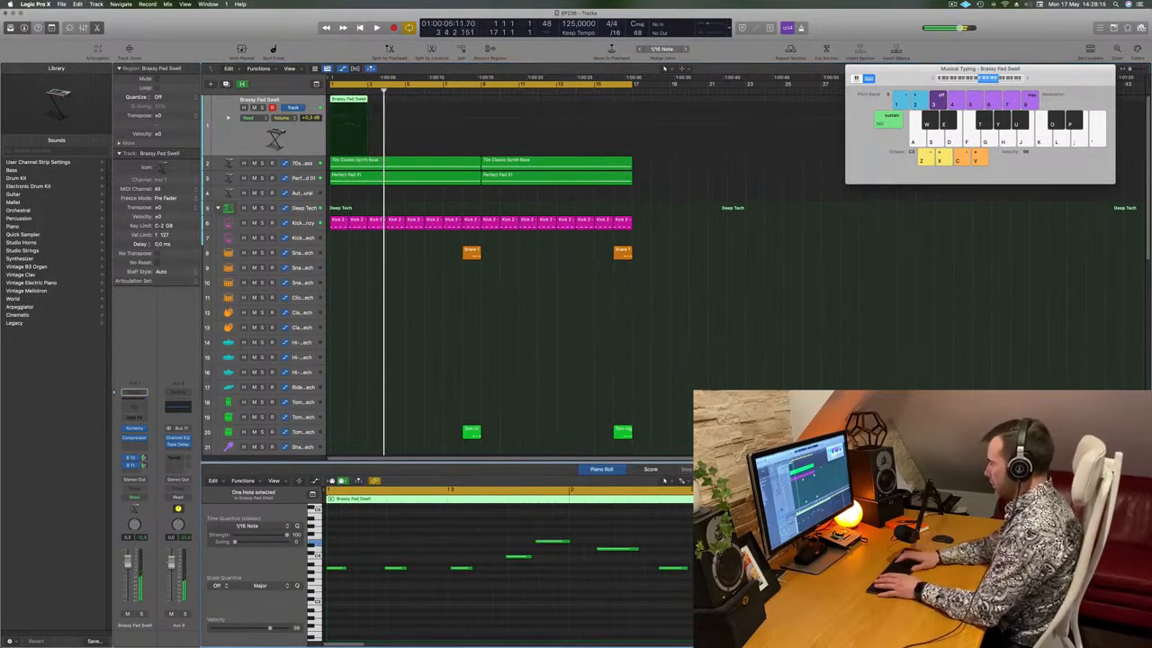
key("super+a")
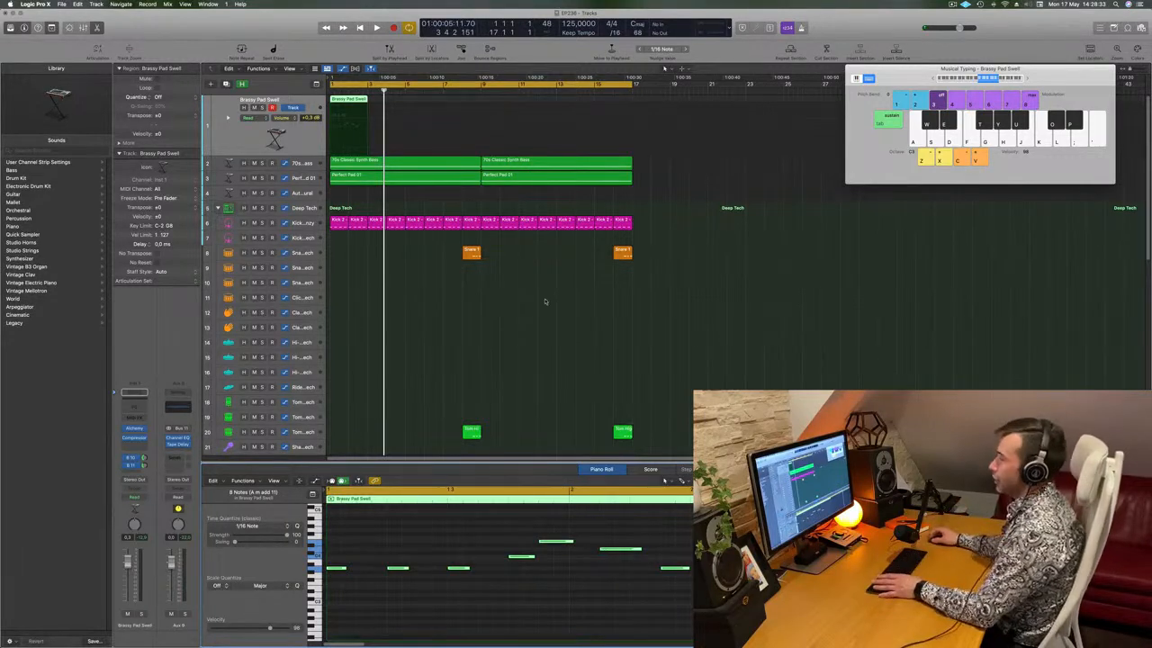
left_click(466, 305)
key("space")
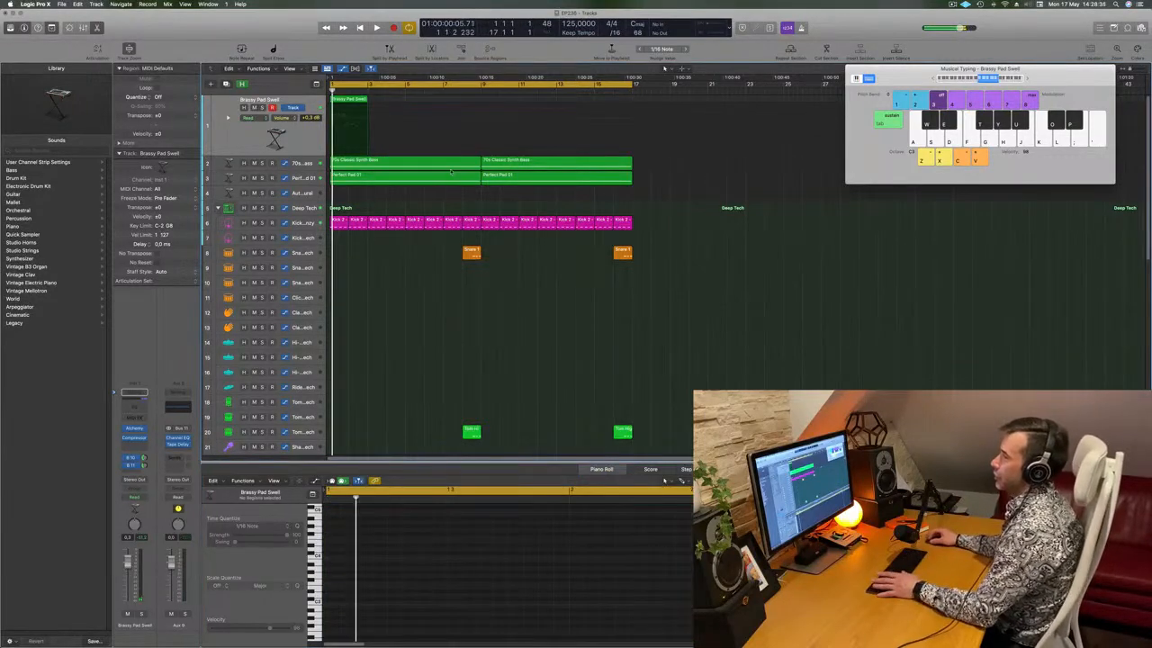
left_click(350, 101)
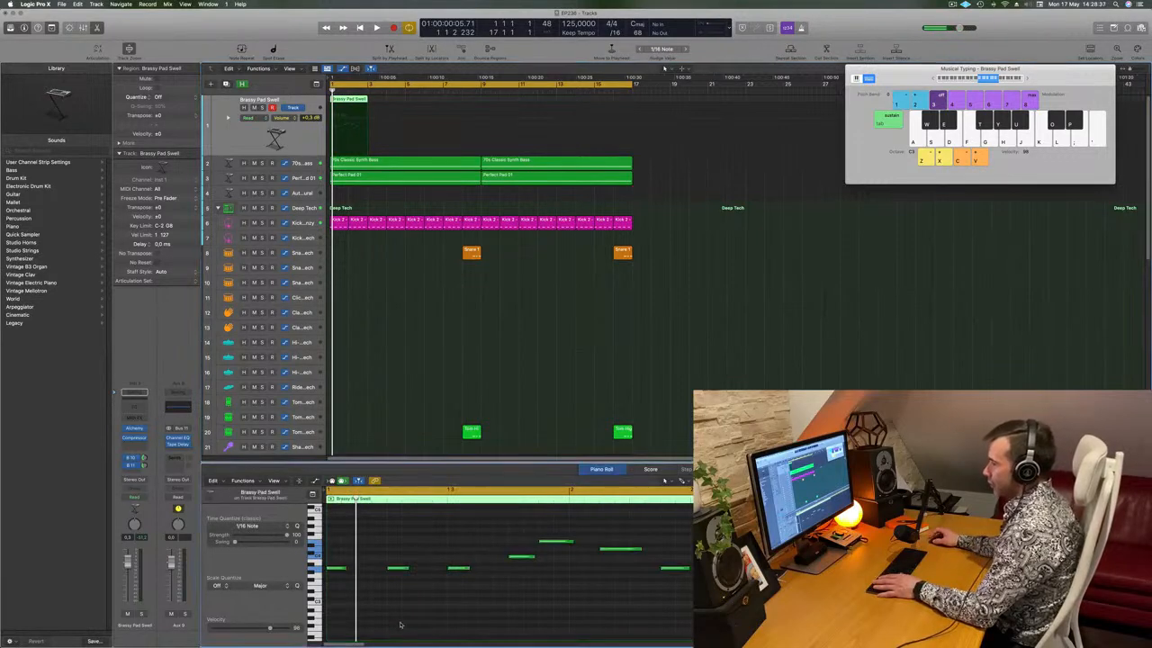
left_click_drag(340, 570, 351, 571)
left_click(328, 568)
key("space")
scroll(378, 555, "down", 2)
scroll(420, 295, "down", 4)
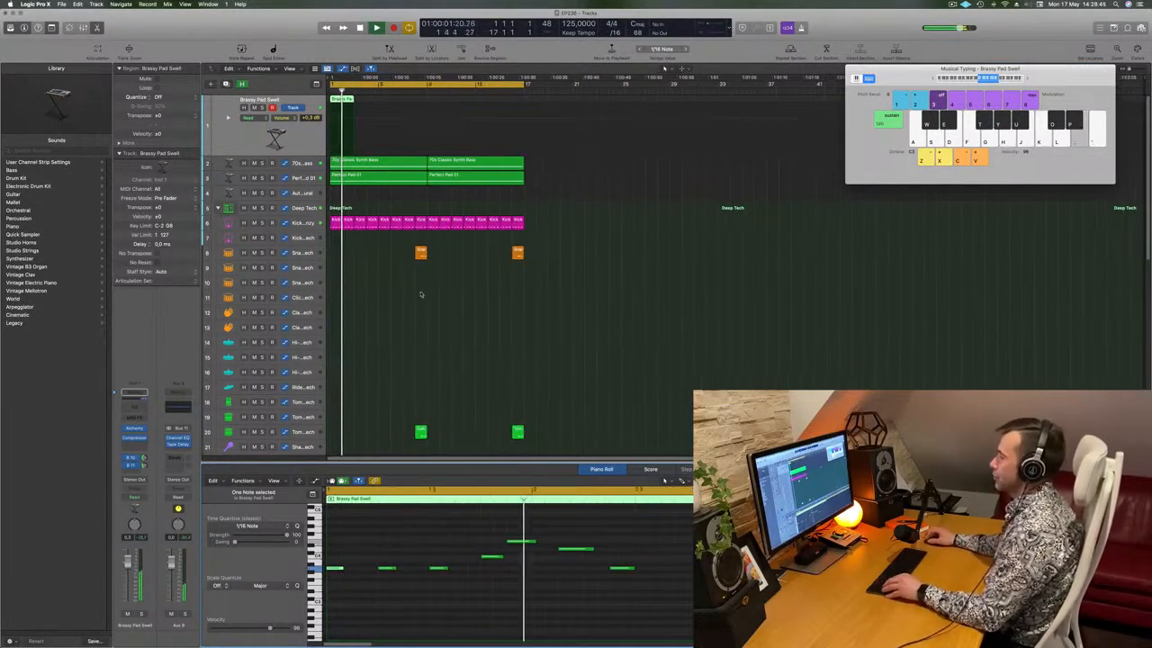
key("space")
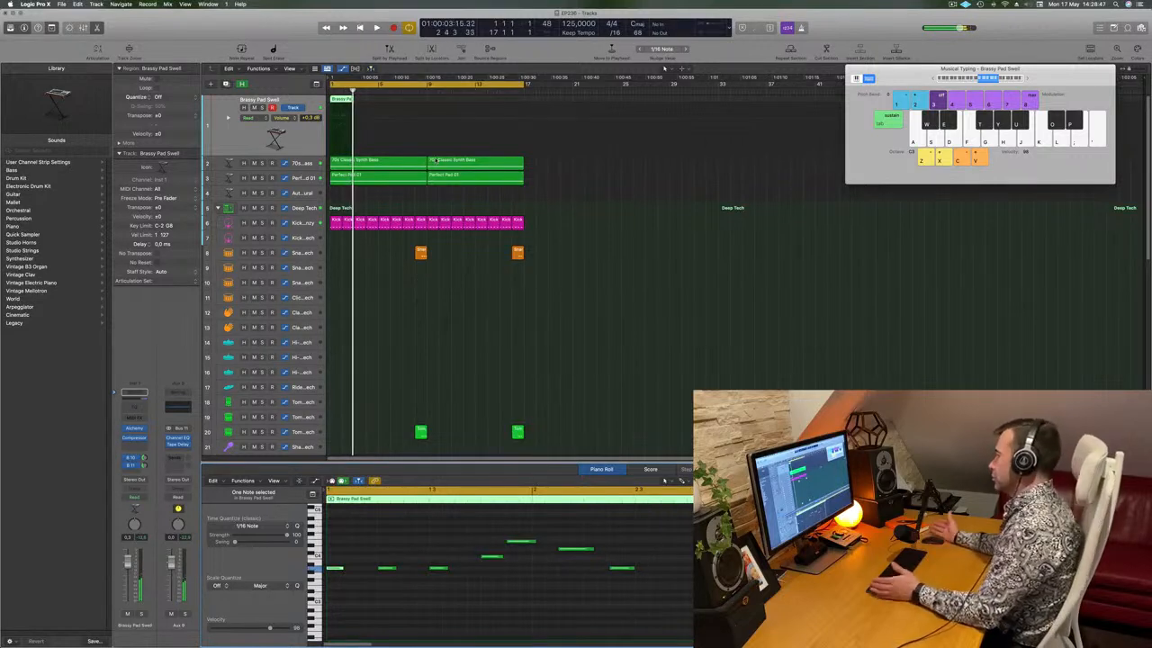
Option-drag a copy of the pad region right after the original and replay from bar 1
left_click_drag(344, 99, 369, 106)
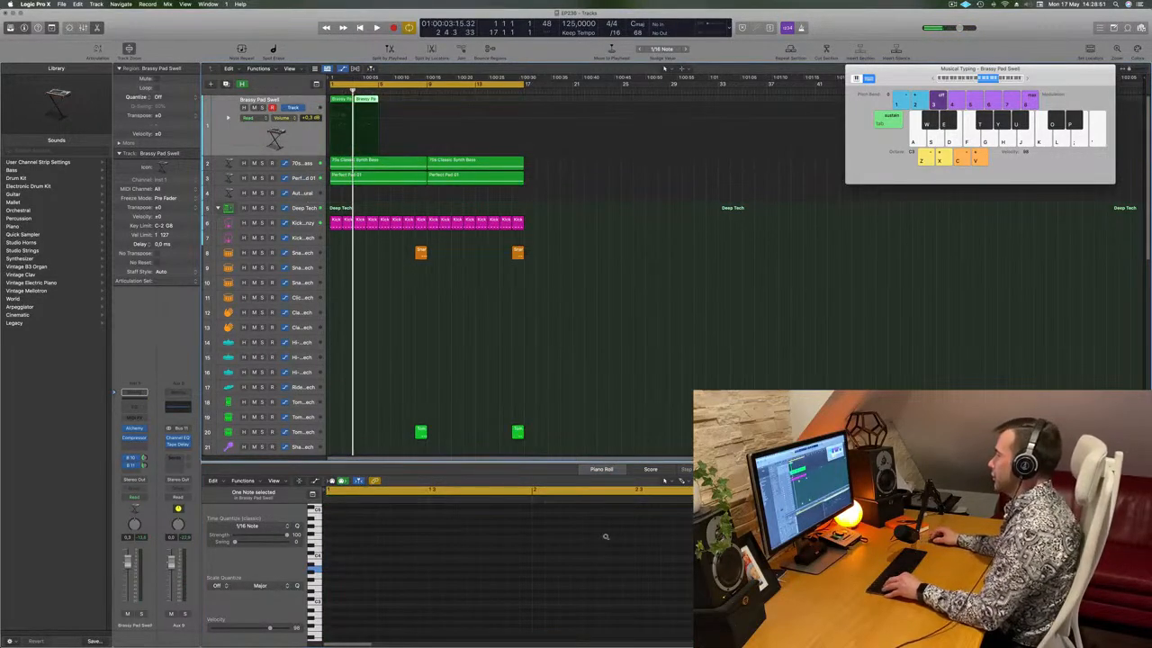
scroll(605, 536, "down", 3)
scroll(559, 595, "down", 2)
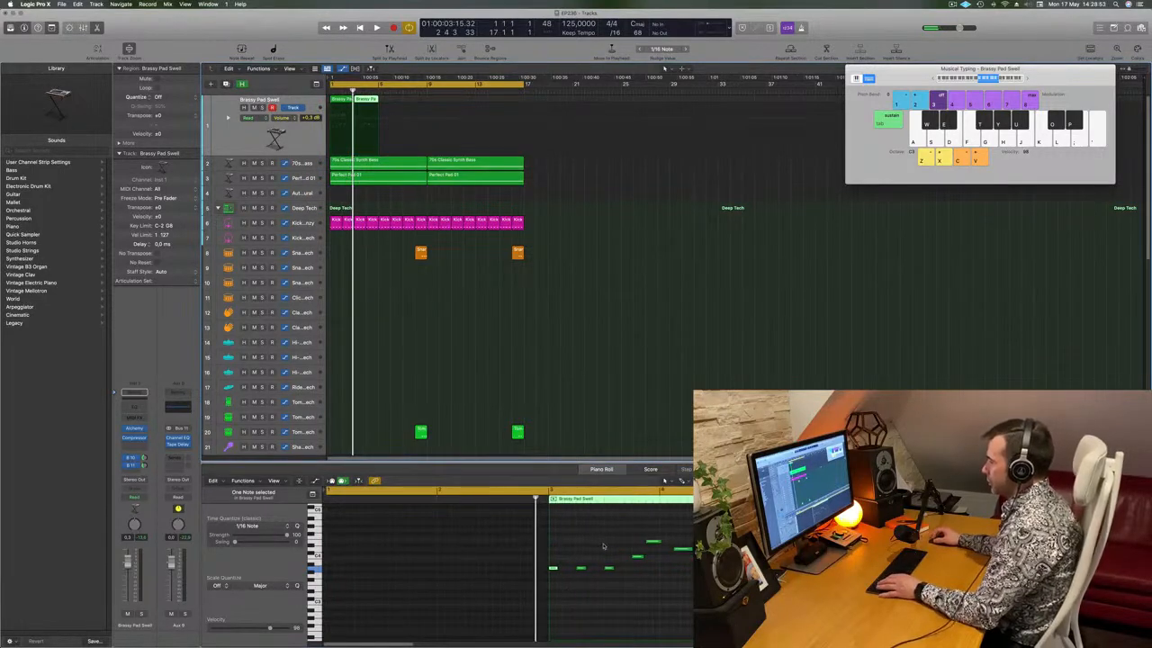
key("space")
key("space")
left_click_drag(612, 551, 554, 583)
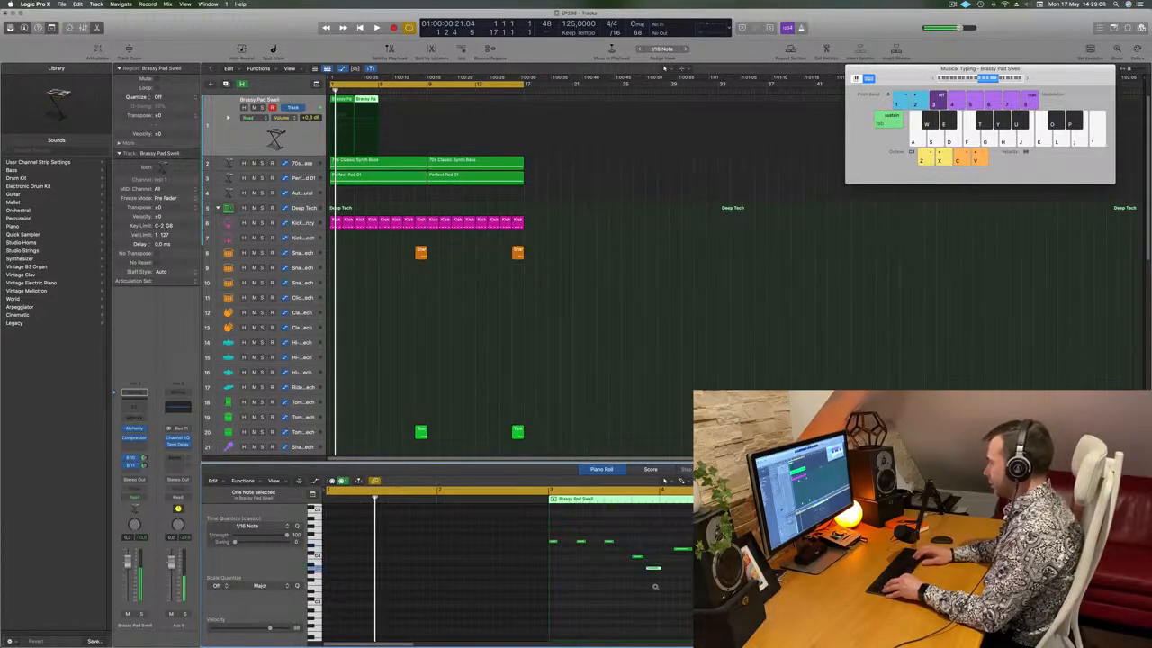
key("space")
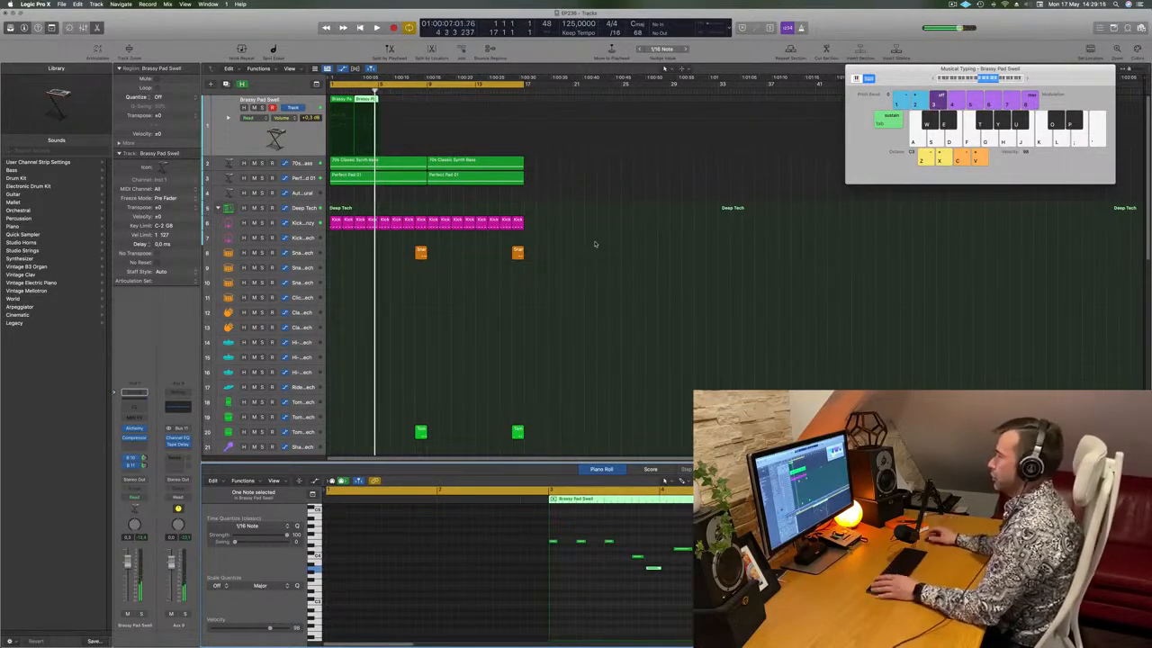
Select both Brassy Pad Swell regions and audition them from the cycle start
left_click(284, 140)
key("space")
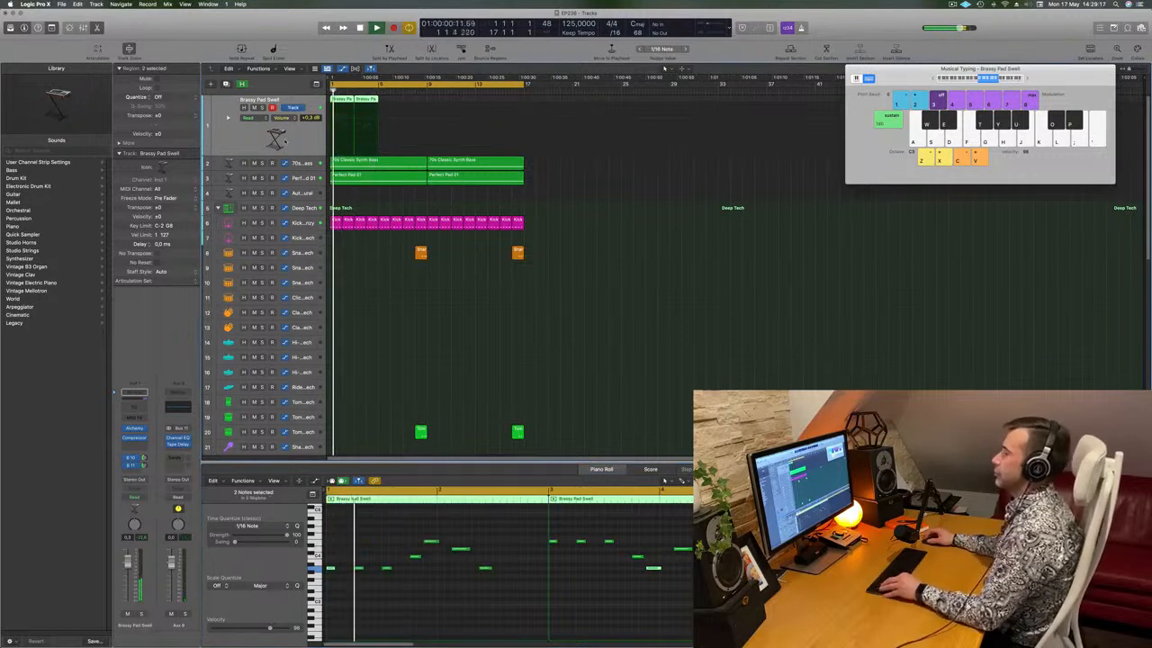
scroll(461, 311, "up", 2)
scroll(424, 326, "down", 1)
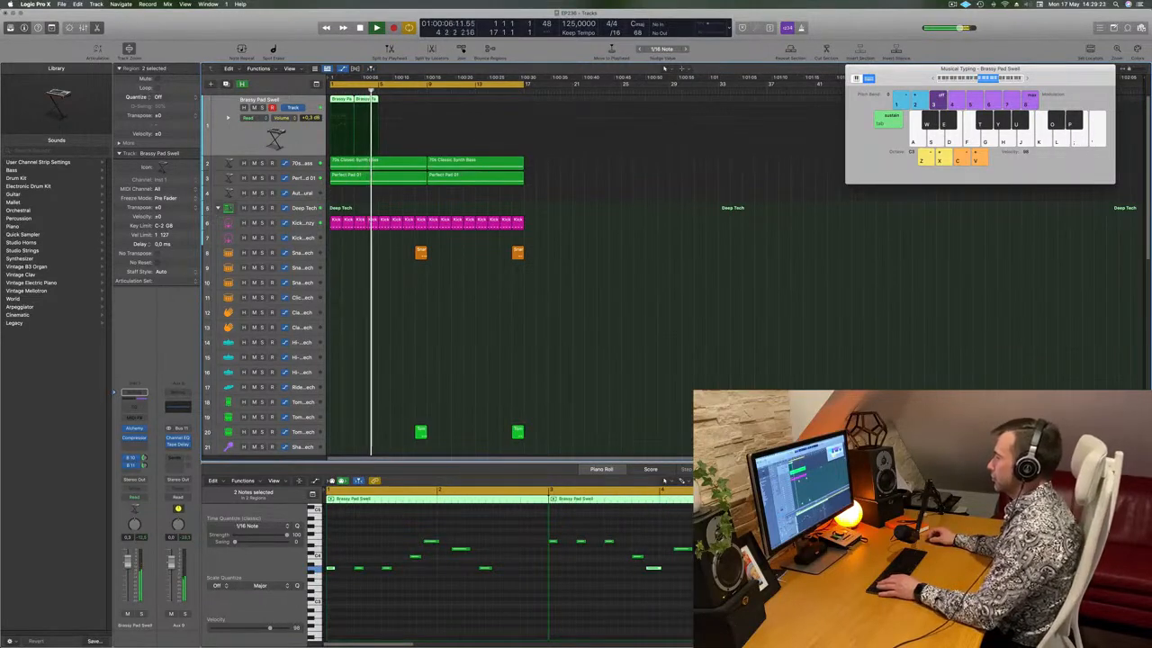
key("space")
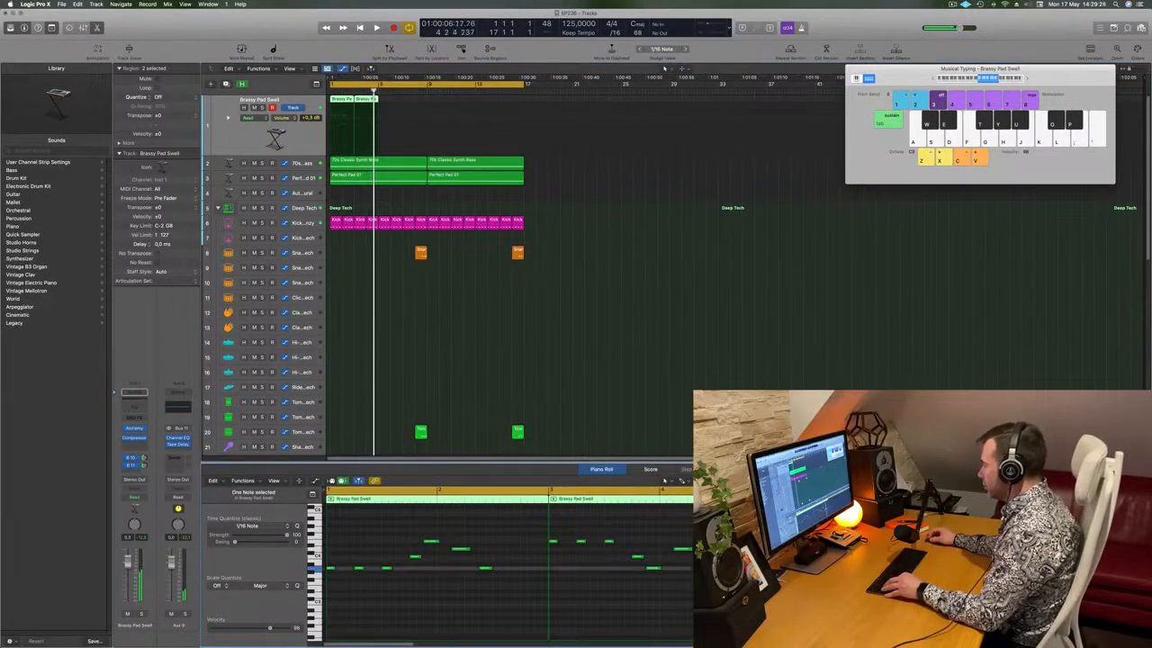
Move one riff note later and raise it a semitone, then replay from bar 1
left_click(485, 568)
key("space")
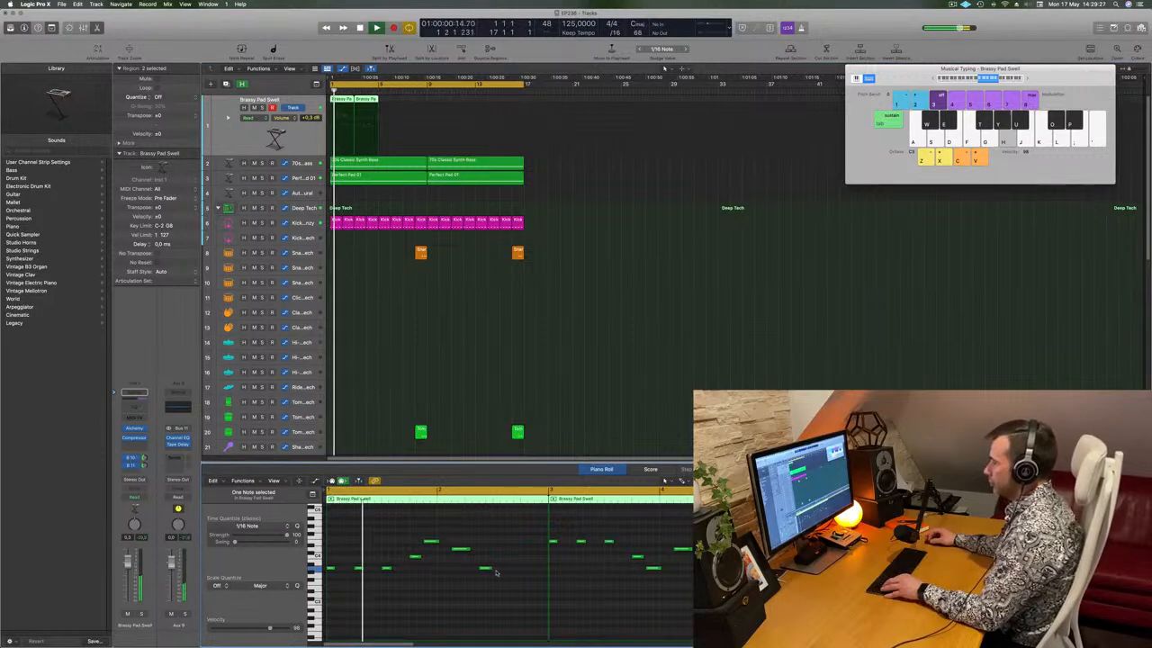
left_click_drag(485, 570, 508, 576)
key("alt+Up")
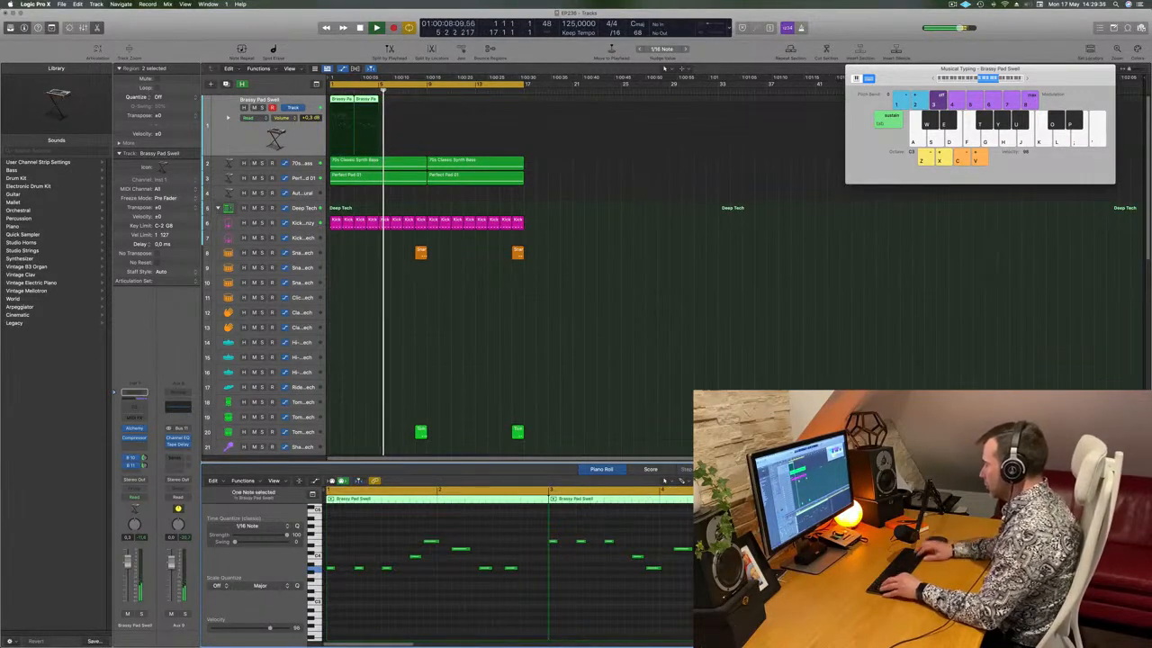
key("space")
key("space")
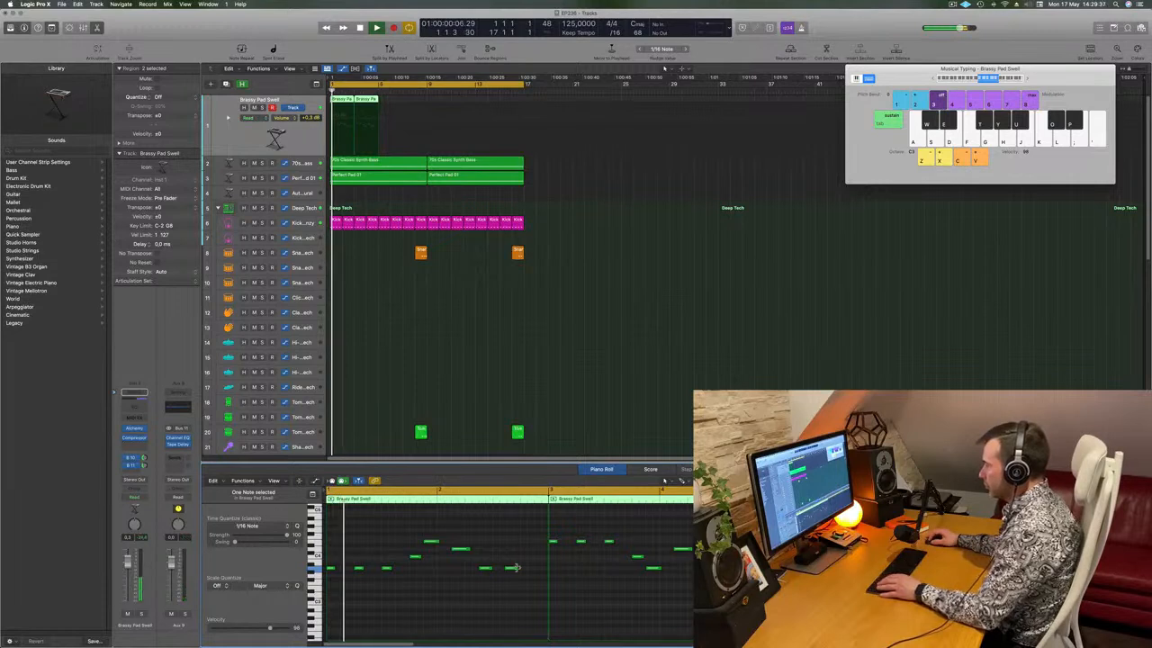
left_click(514, 569)
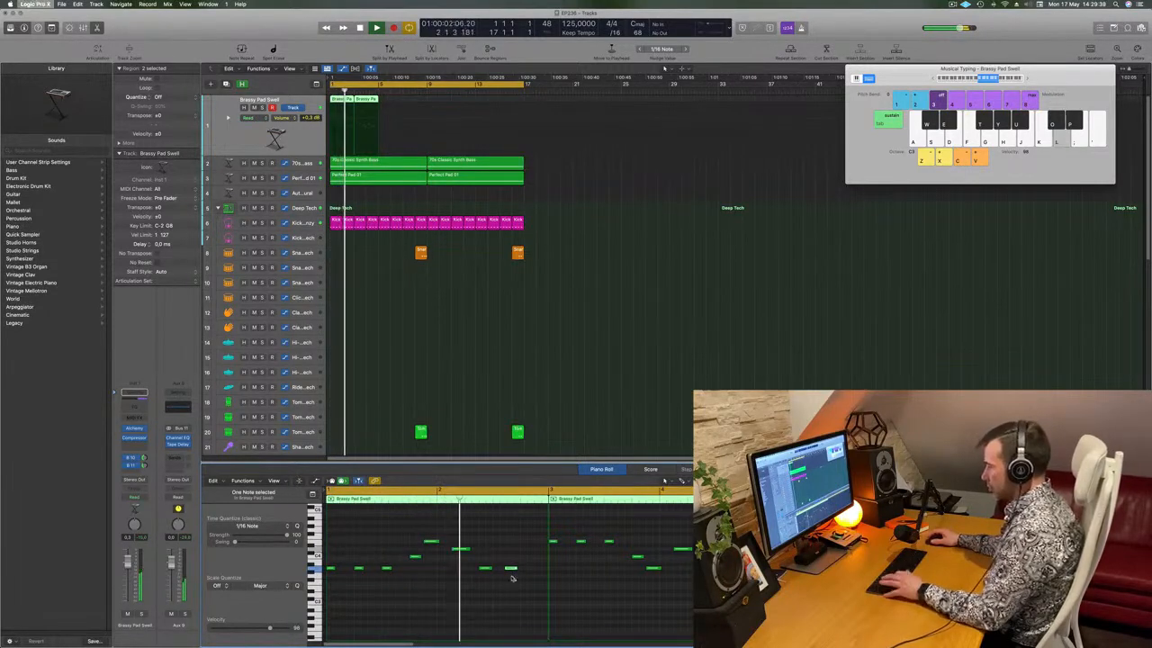
Show more bars, then try copying both pad regions further along track 1 and undo it
key("super+q")
key("Escape")
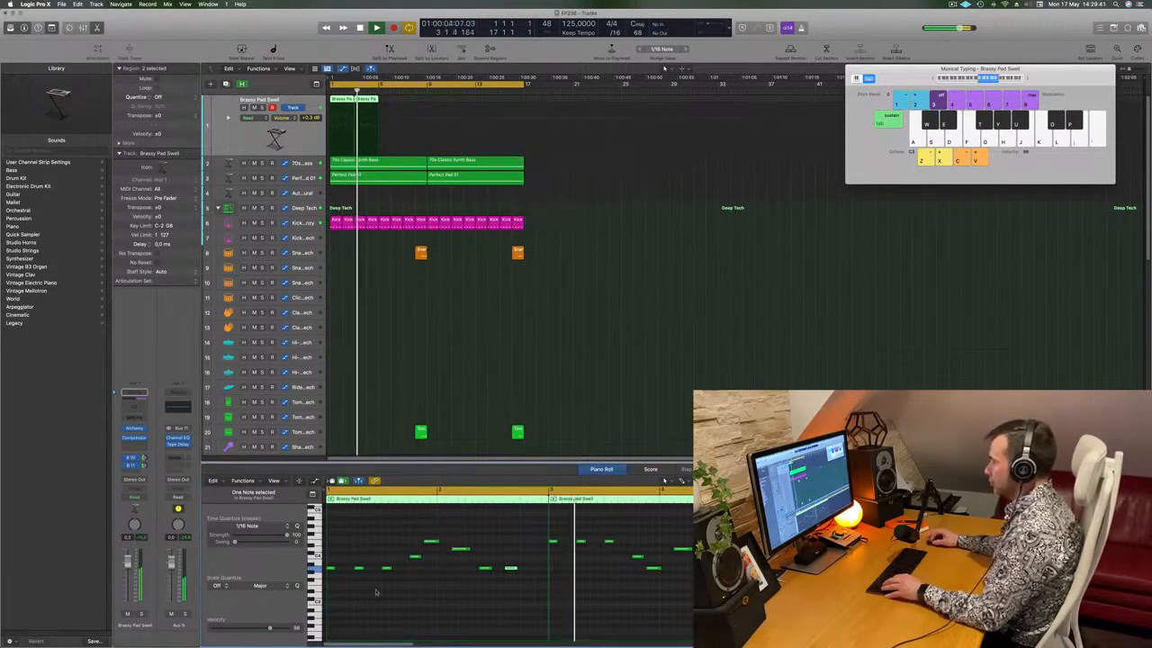
key("super+Left")
key("Return")
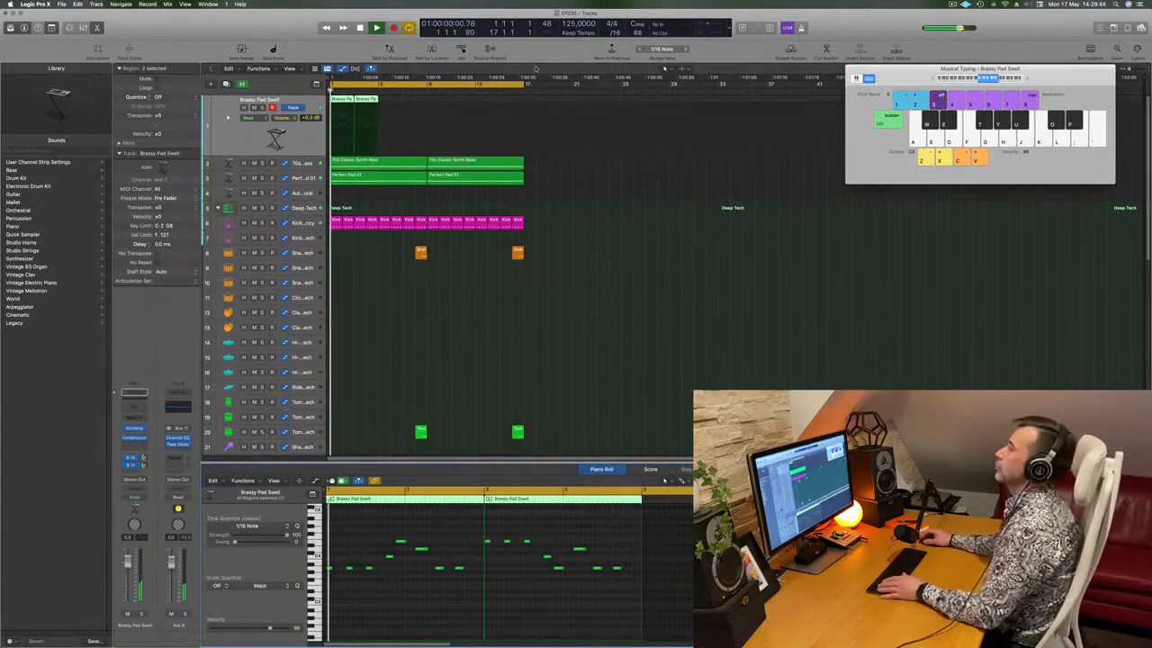
left_click_drag(364, 104, 432, 101)
key("super+z")
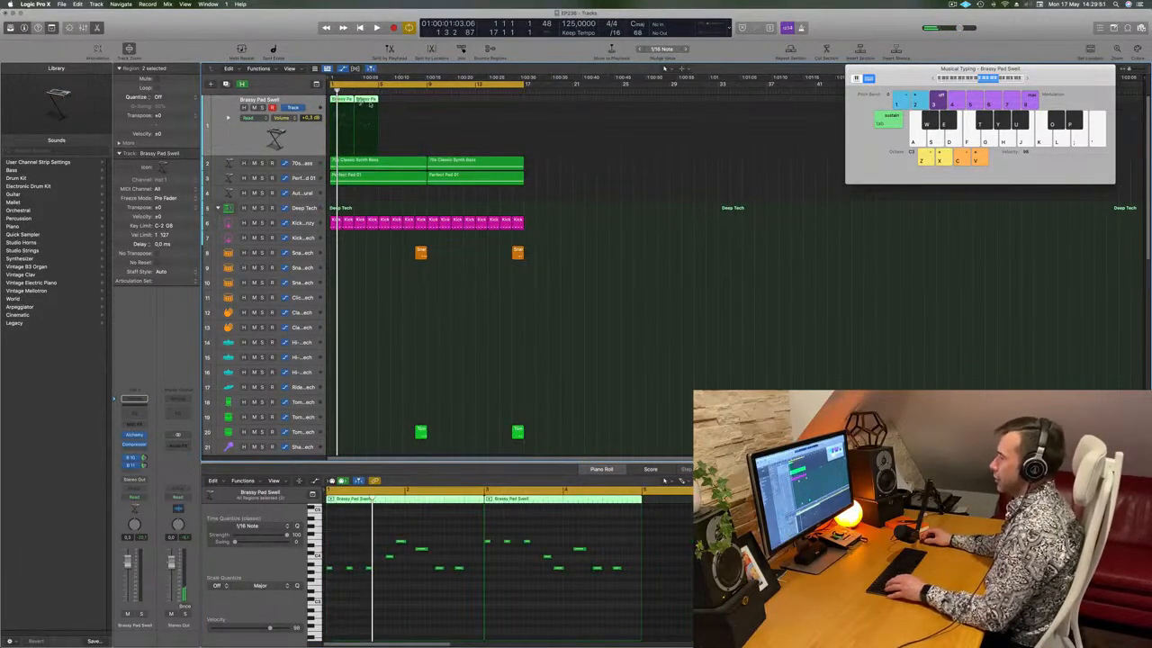
Repeat the two pad regions with Cmd+R, audition them, and delete one riff note
key("super+r")
key("super+r")
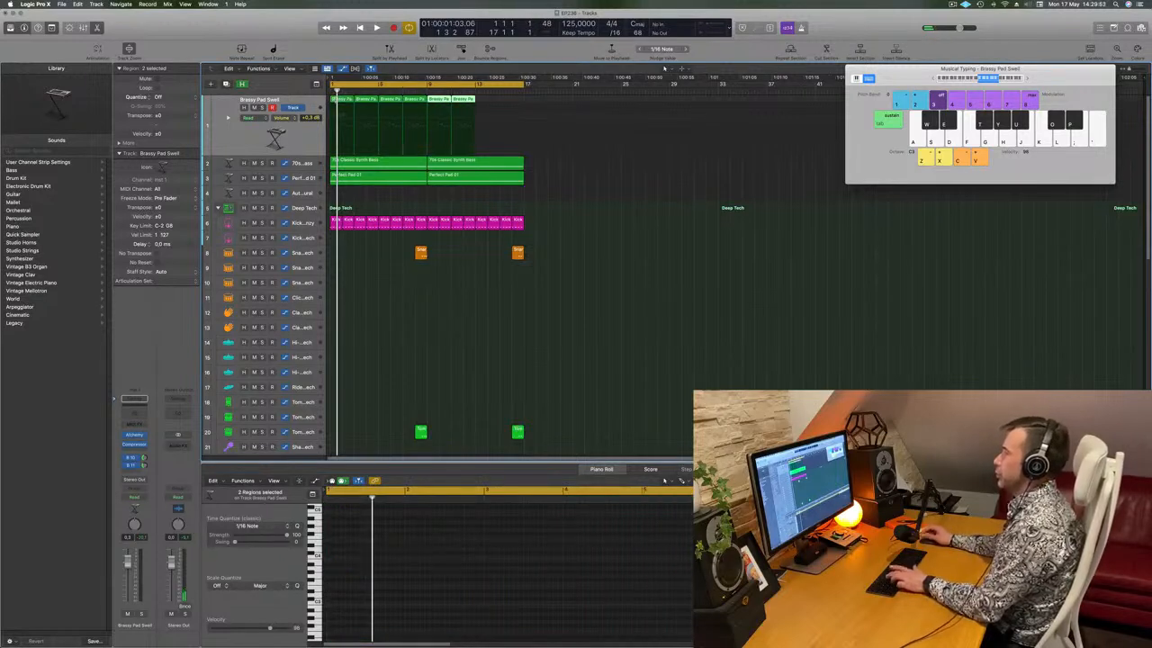
key("space")
left_click(300, 140)
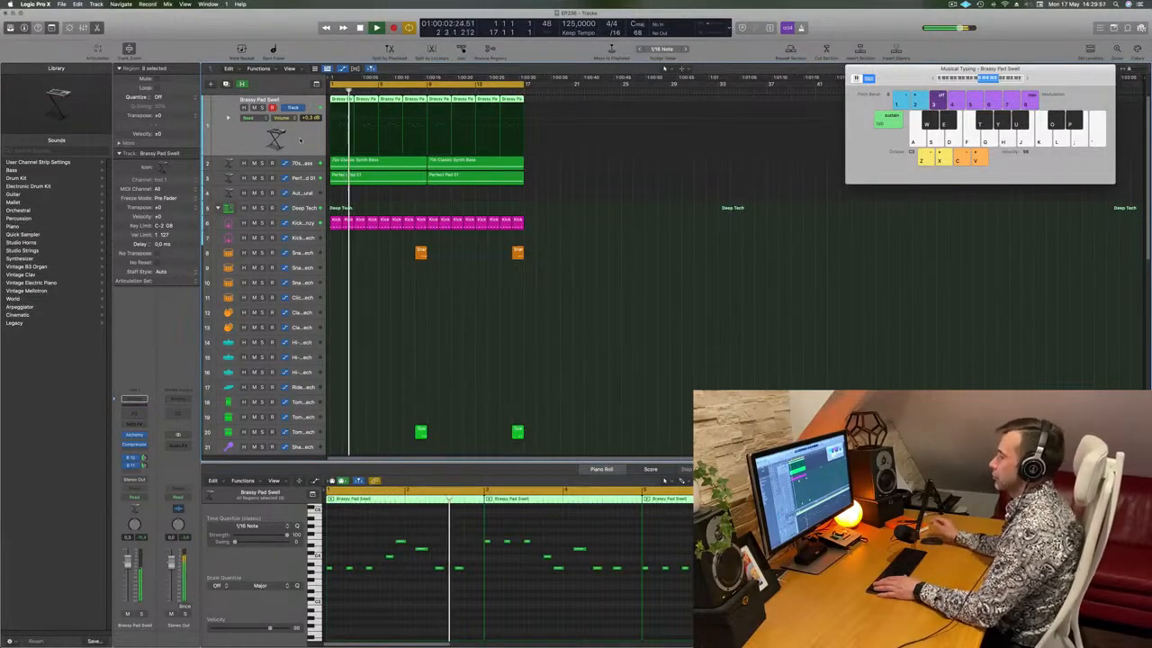
key("space")
key("space")
left_click(459, 568)
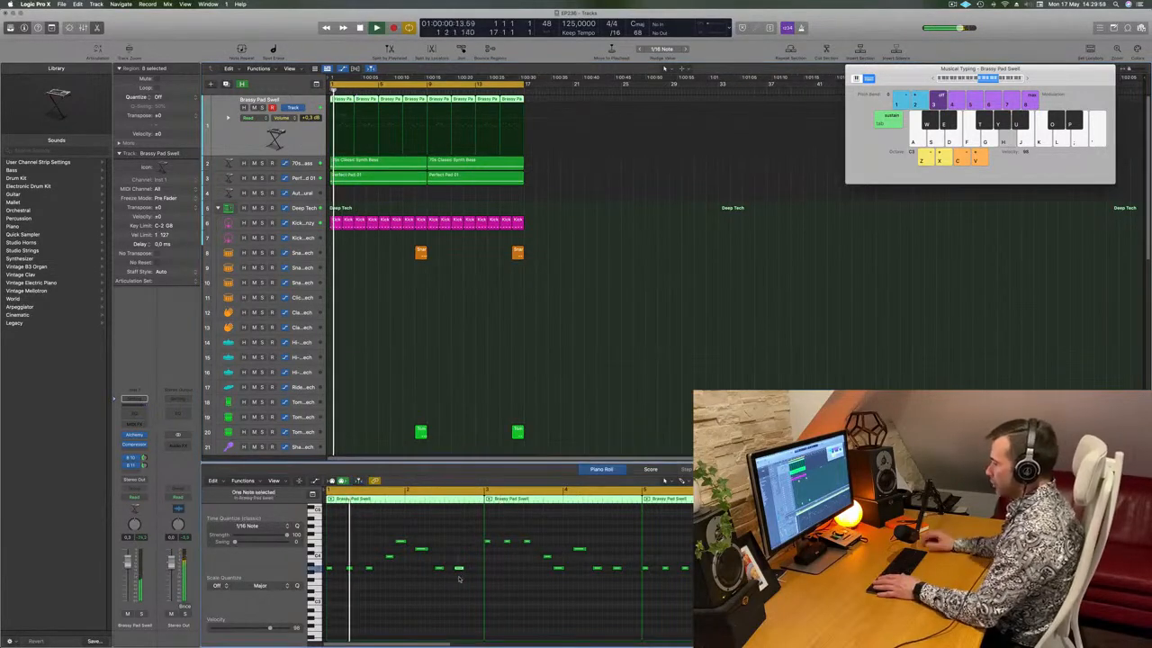
key("Delete")
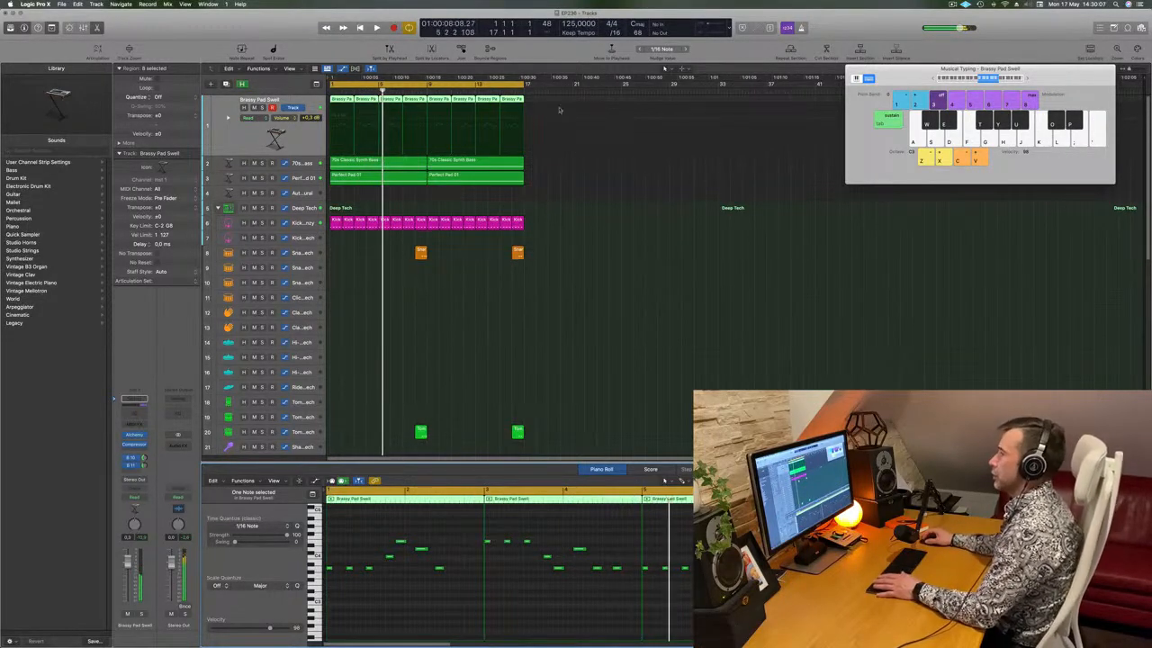
Delete the six extra pad regions after the playhead and replay the arrangement
left_click_drag(552, 99, 342, 102)
key("Delete")
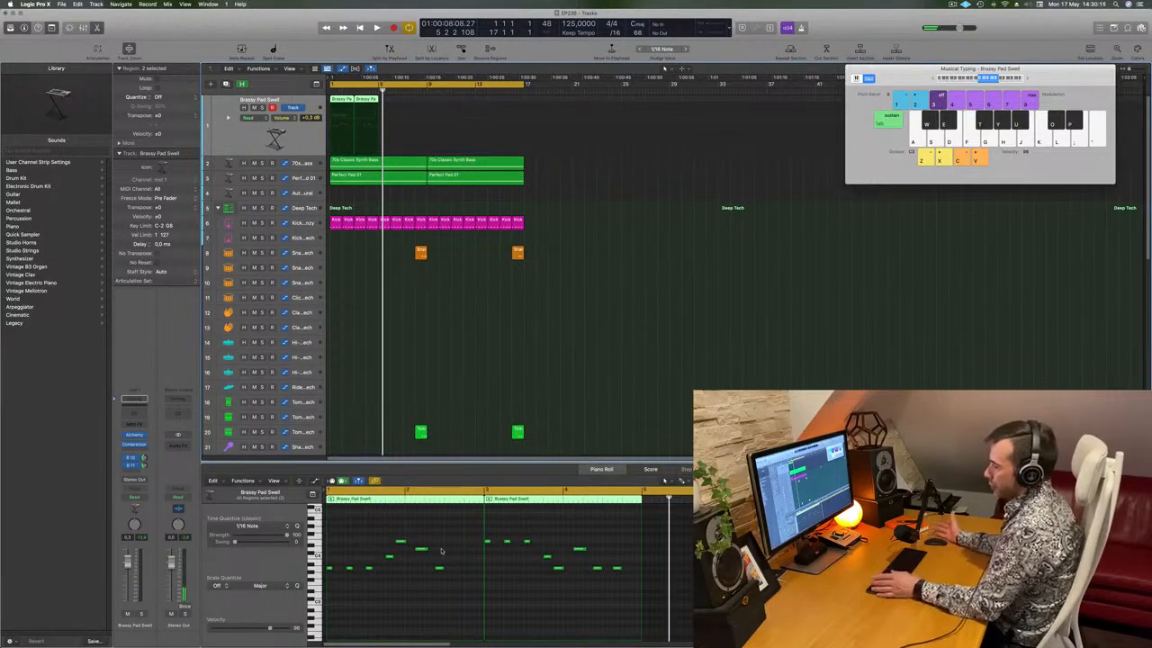
left_click(318, 568)
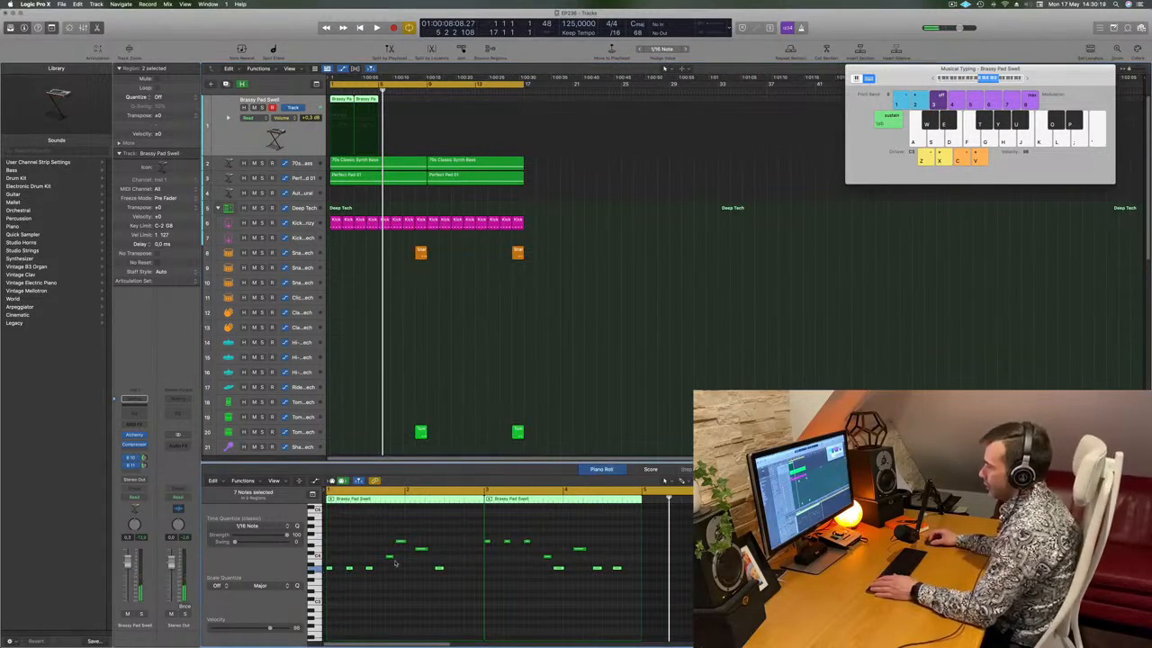
key("space")
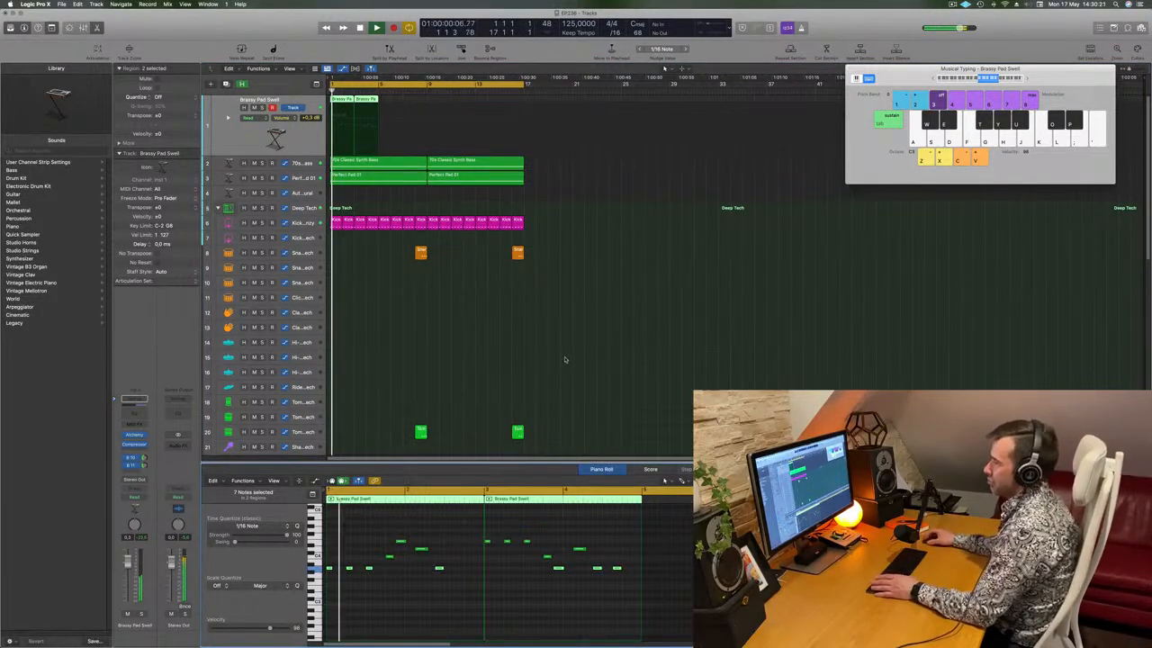
left_click(563, 392)
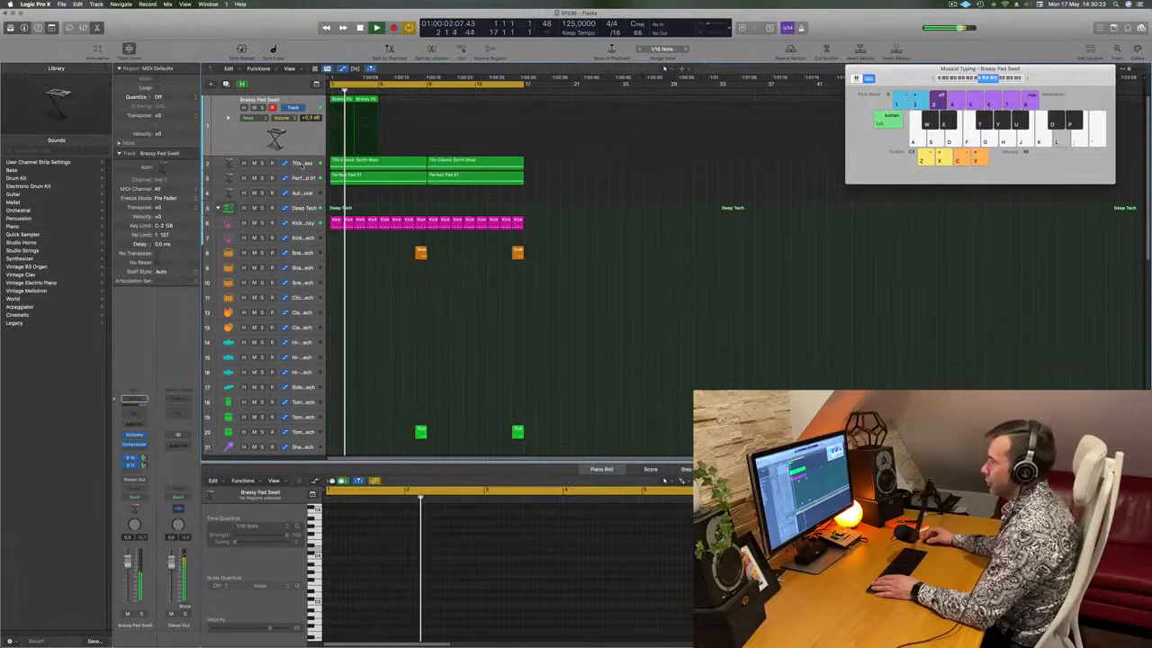
left_click(292, 162)
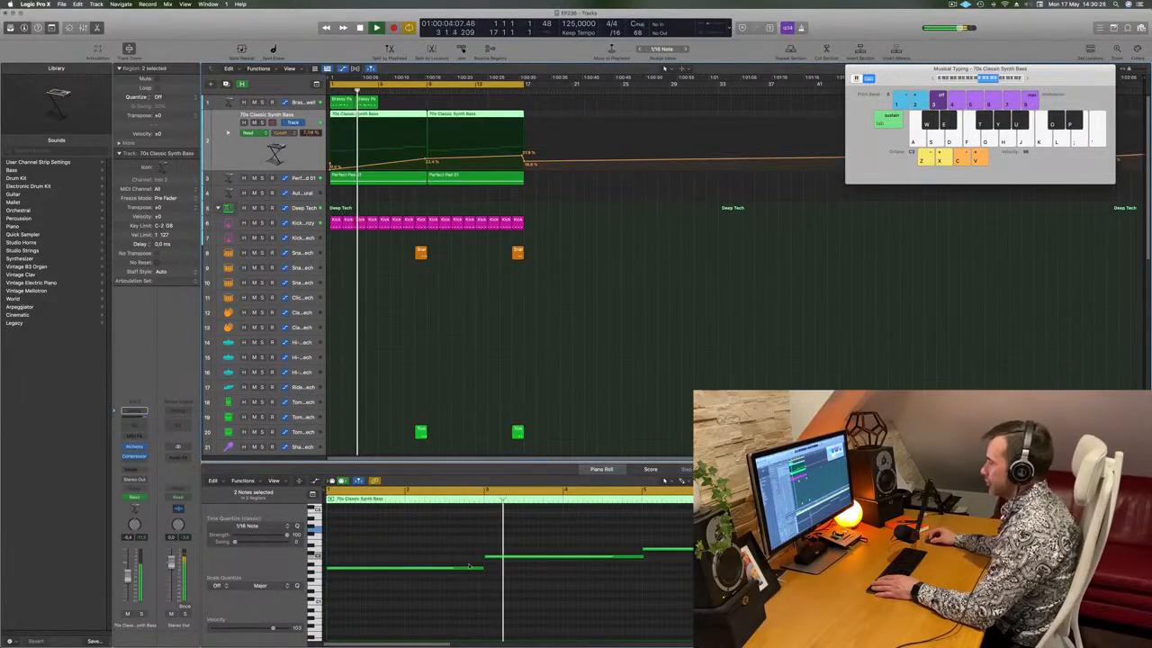
Repeat the two pad regions, then copy the four to bars 9–17, giving eight regions
left_click_drag(401, 105, 348, 101)
key("super+r")
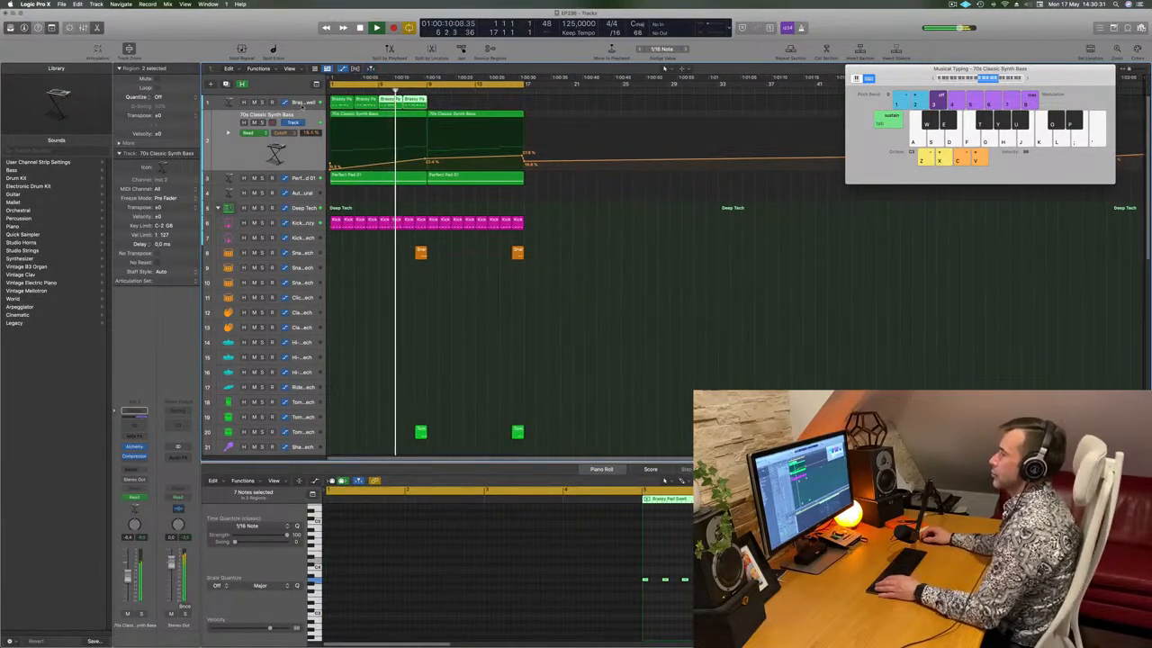
left_click(306, 102)
key("space")
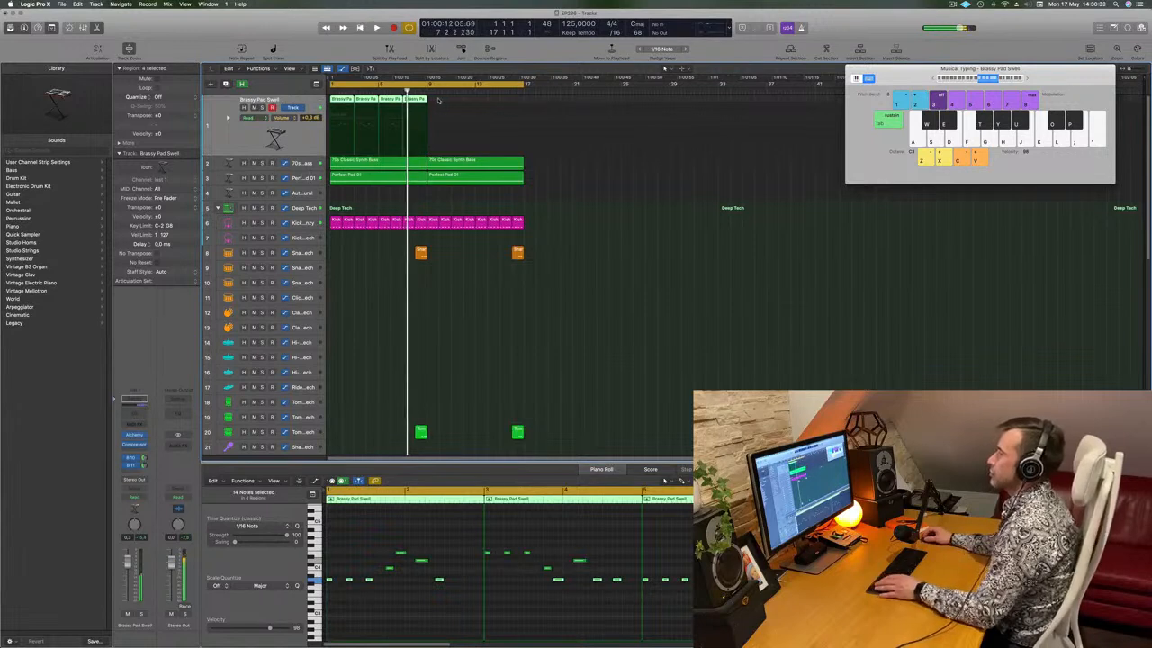
left_click_drag(340, 101, 438, 108)
key("Return")
left_click(304, 139)
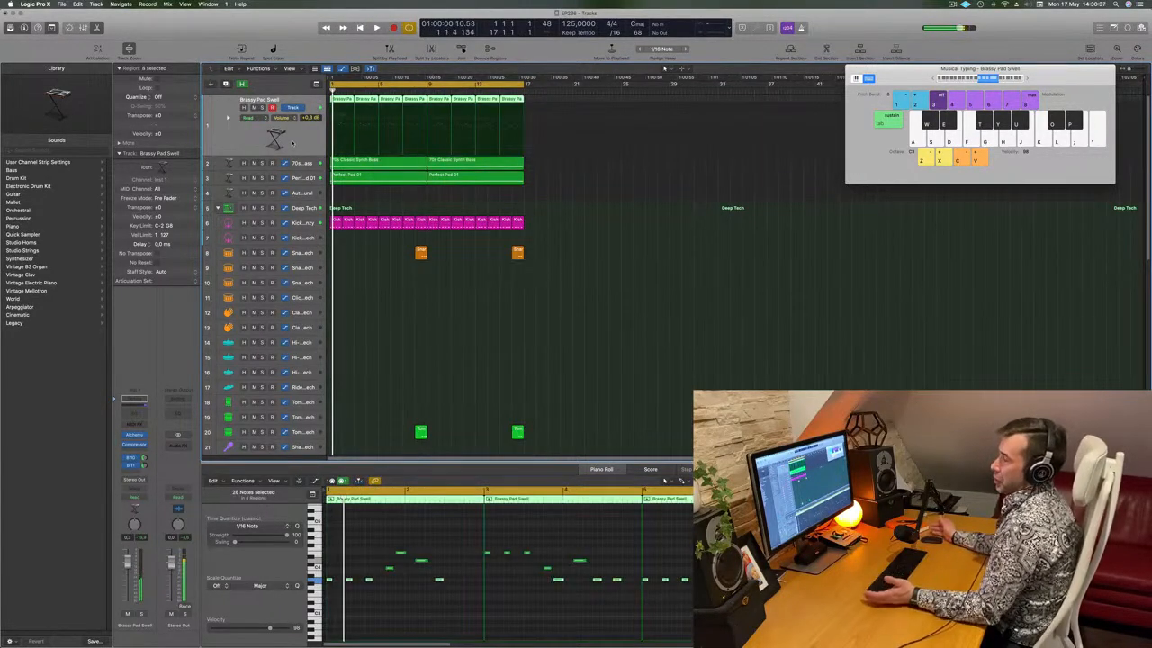
Duplicate the pad track as Inst 46, copy the eight regions onto it, and mute track 1
left_click(226, 83)
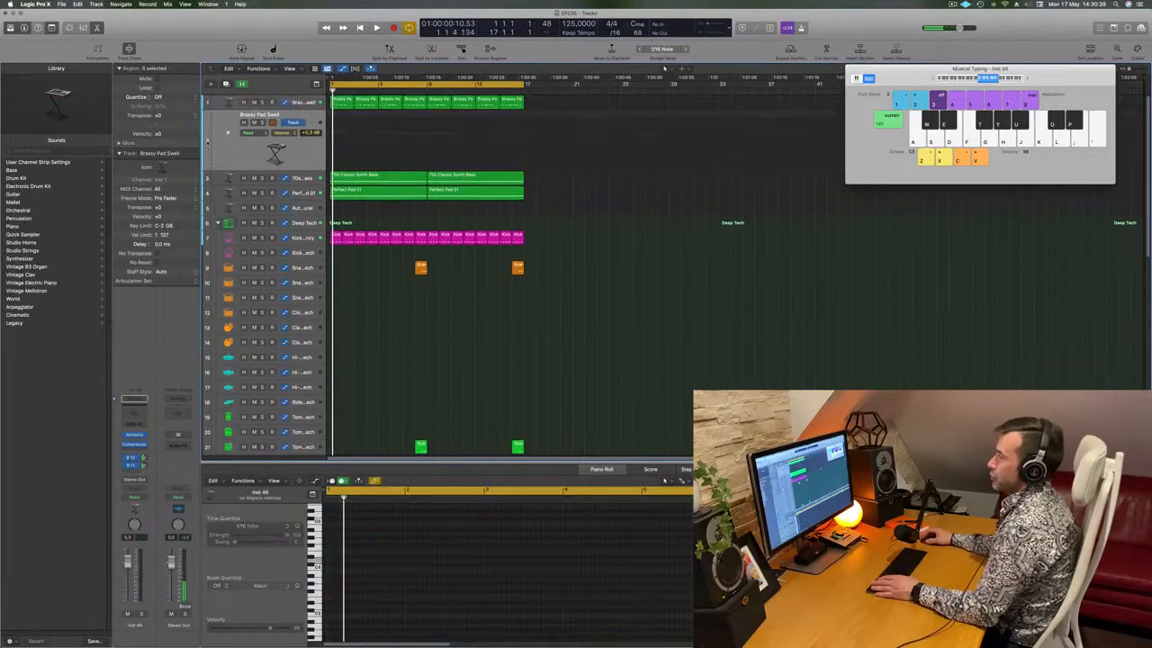
left_click_drag(555, 106, 353, 132)
key("space")
key("space")
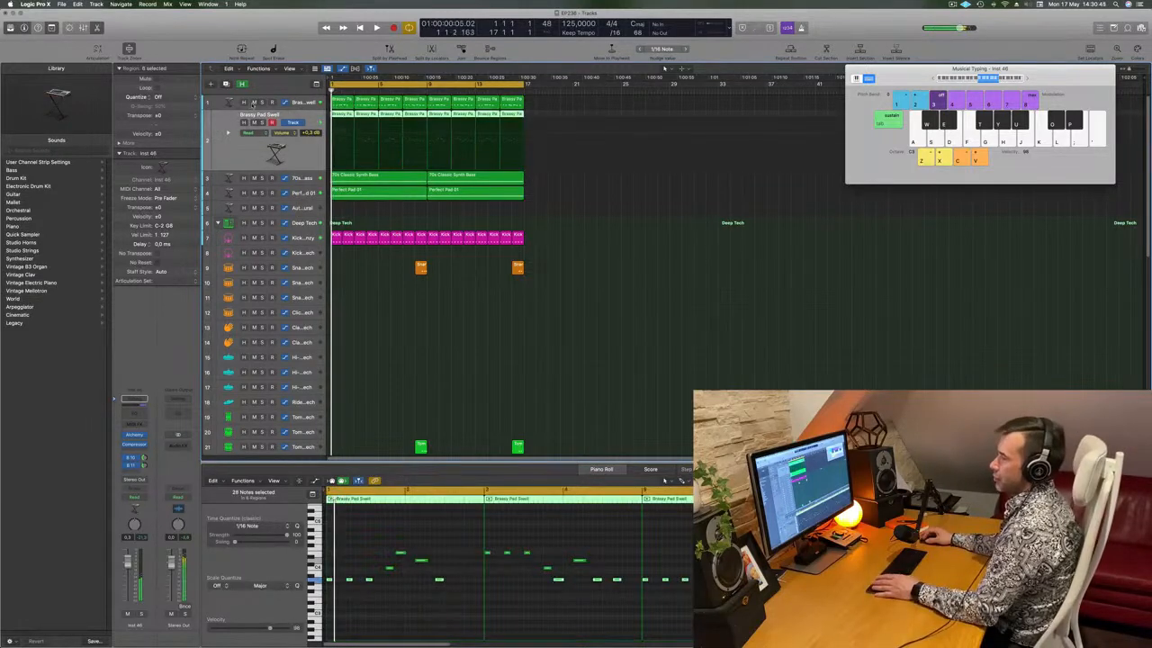
left_click(253, 102)
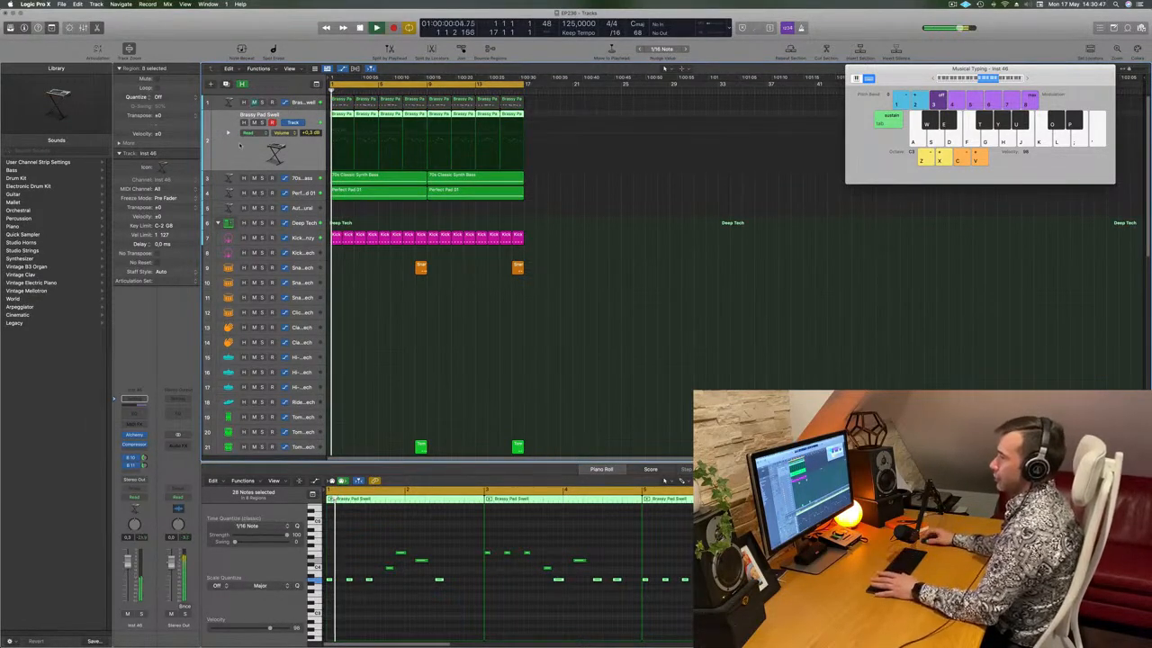
key("space")
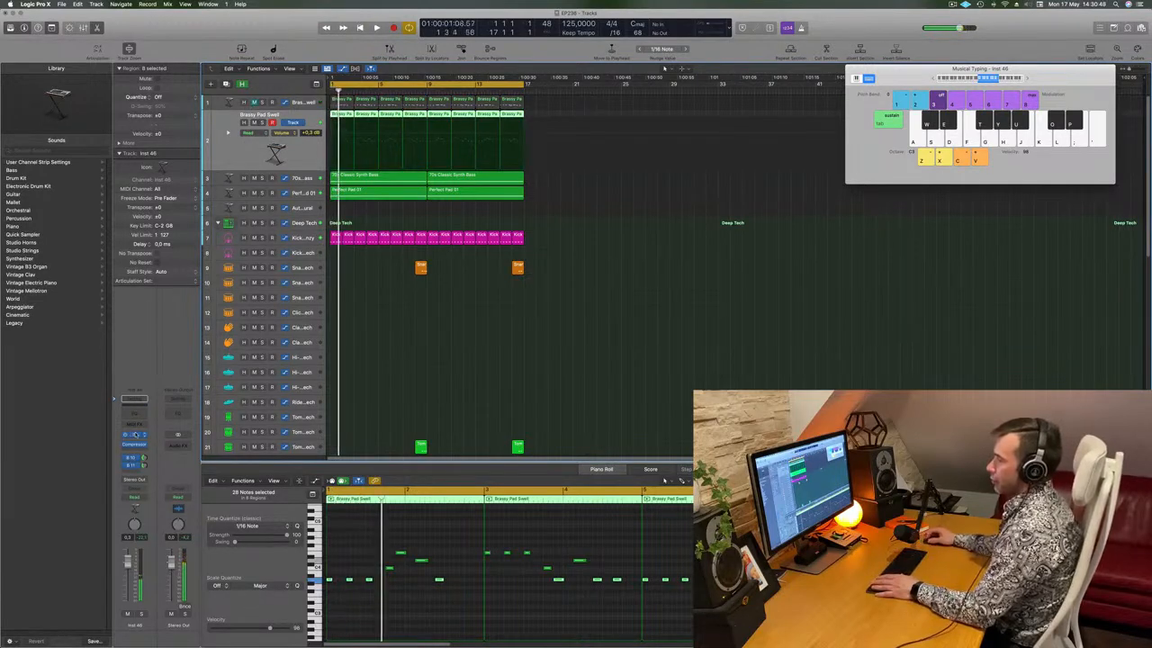
left_click(136, 435)
Browse Alchemy's Leads category and audition 80s Analog Bells and 80s Synth Pop Lead
key("space")
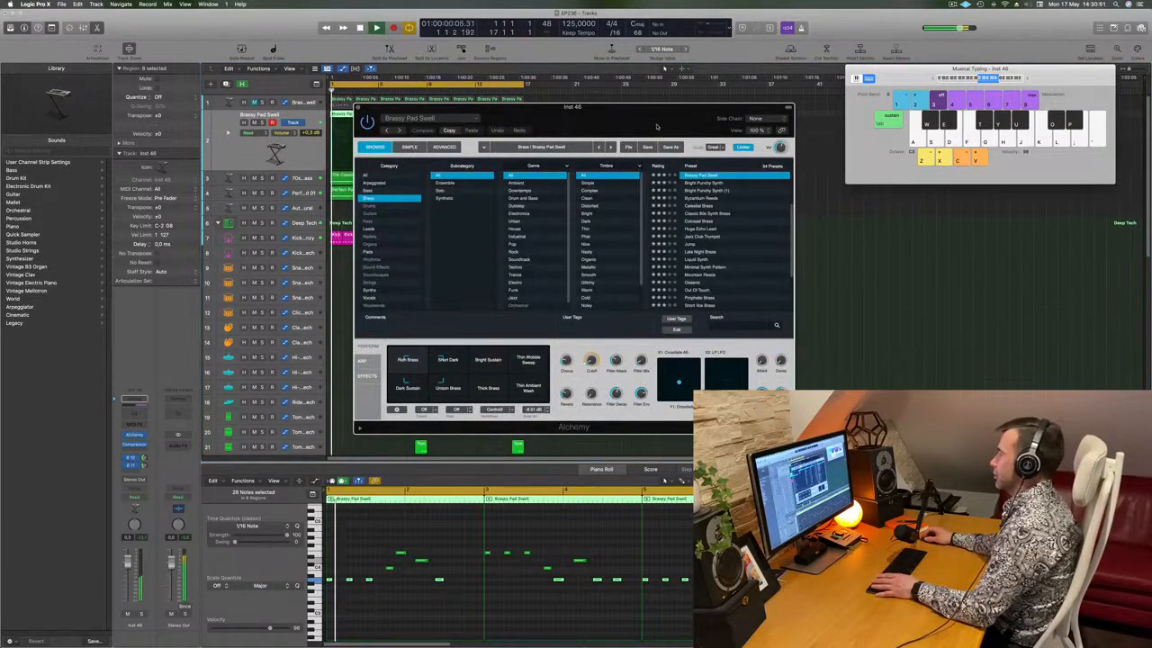
left_click_drag(662, 125, 690, 115)
key("space")
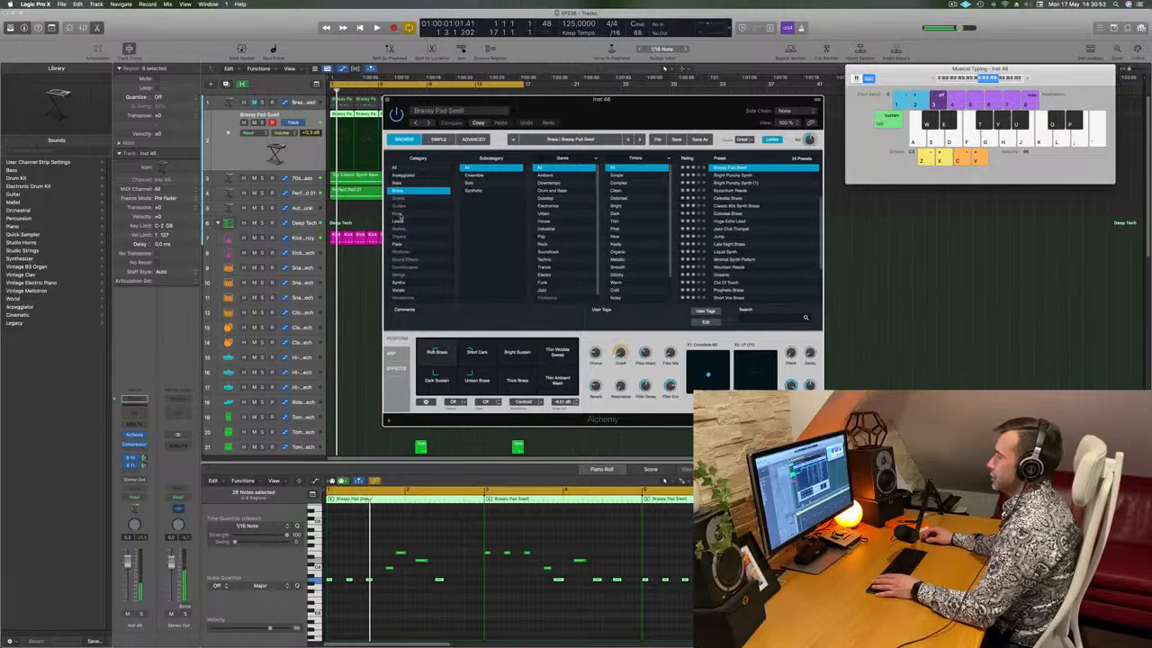
left_click(398, 221)
left_click_drag(718, 115, 755, 110)
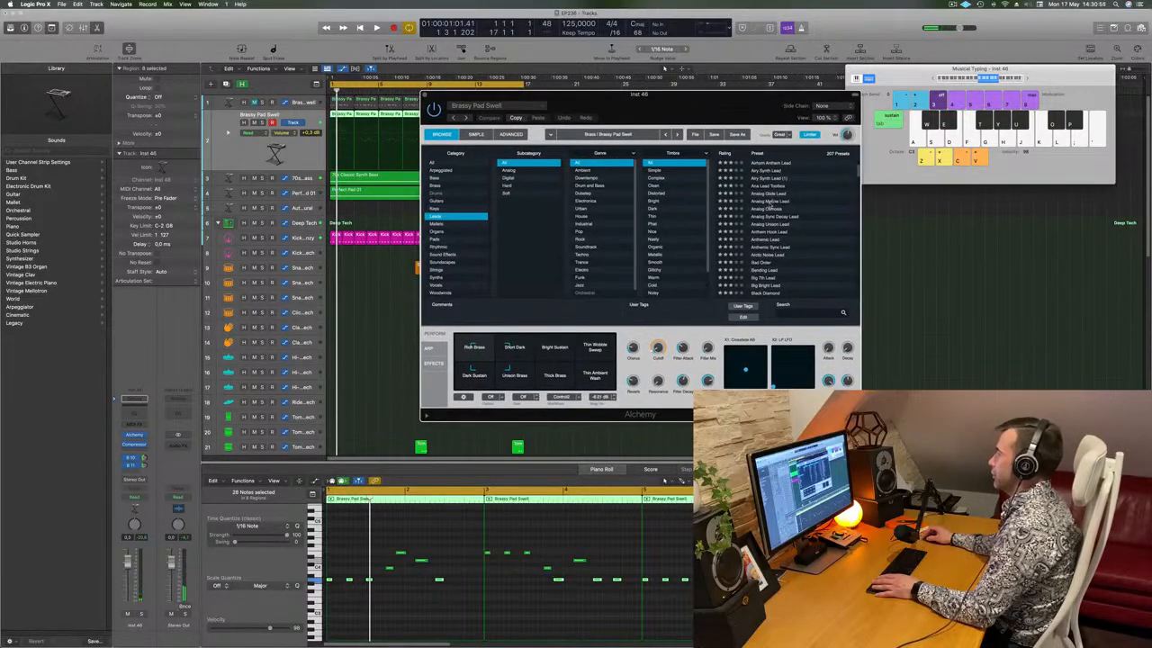
scroll(771, 207, "up", 3)
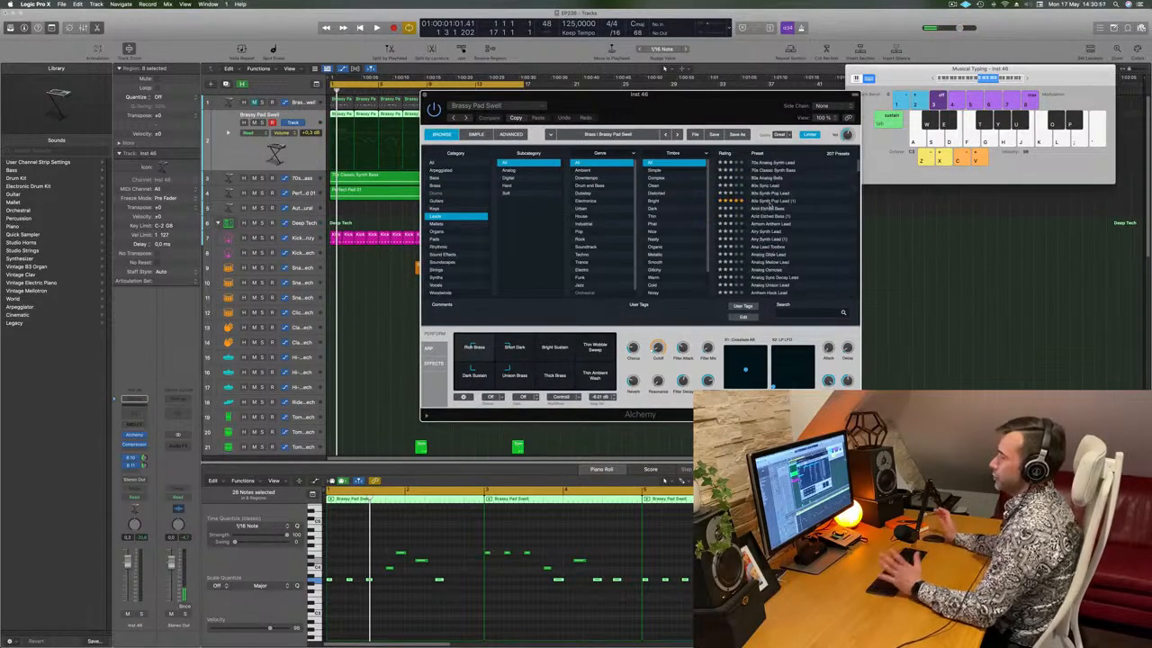
left_click(132, 369)
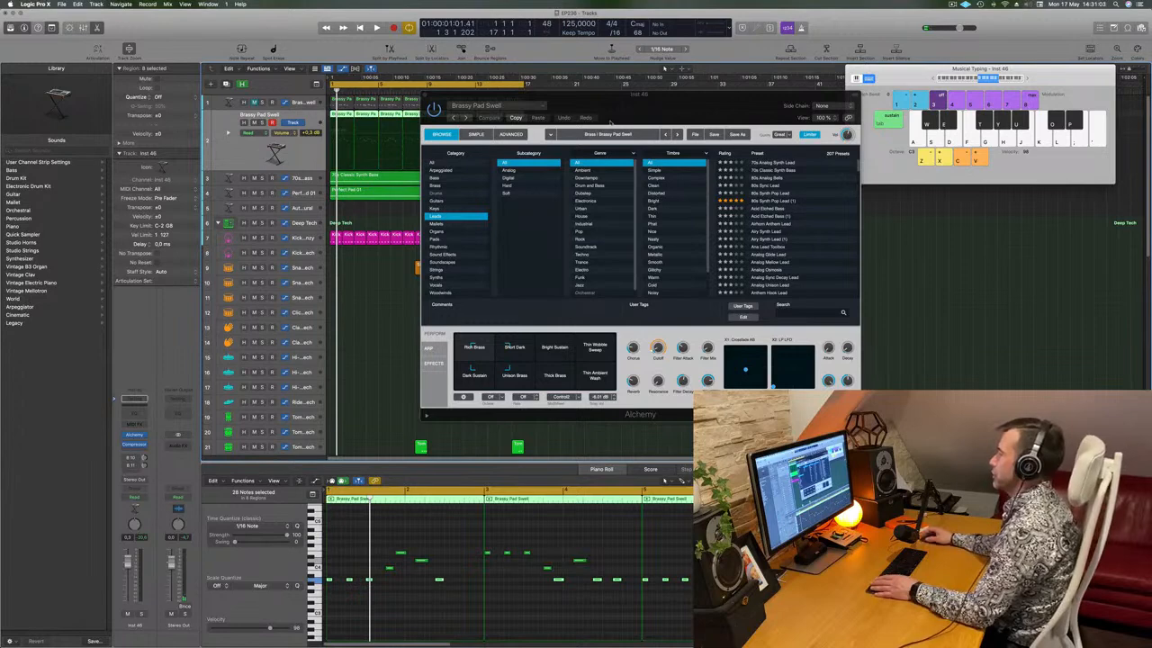
left_click_drag(662, 109, 693, 113)
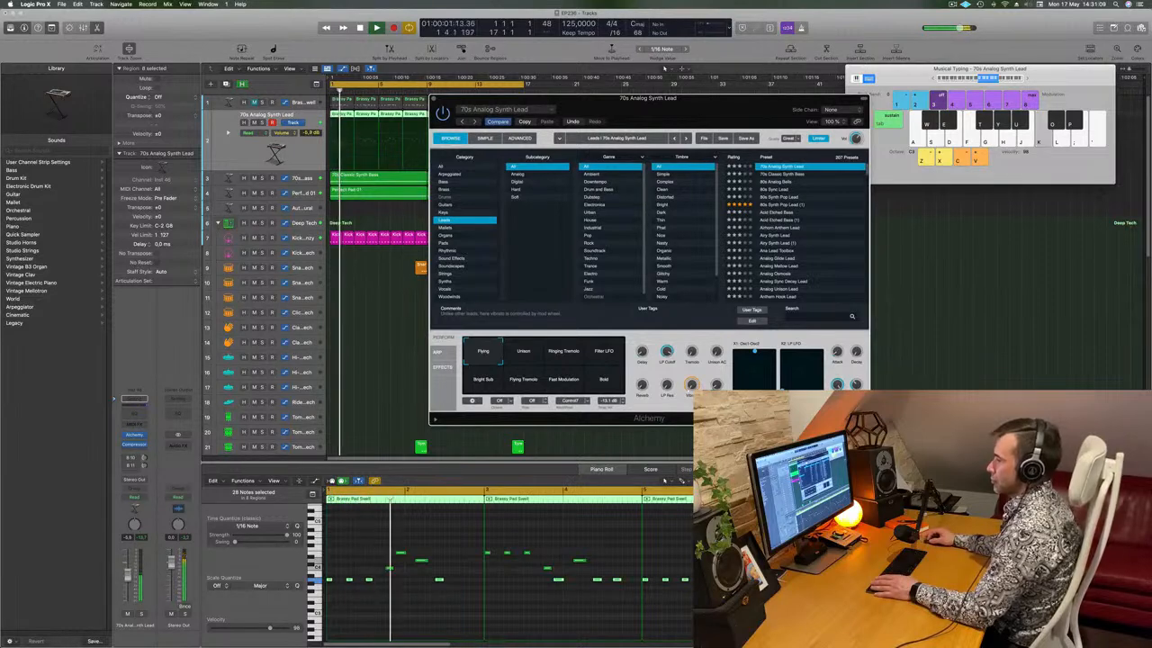
left_click(358, 437)
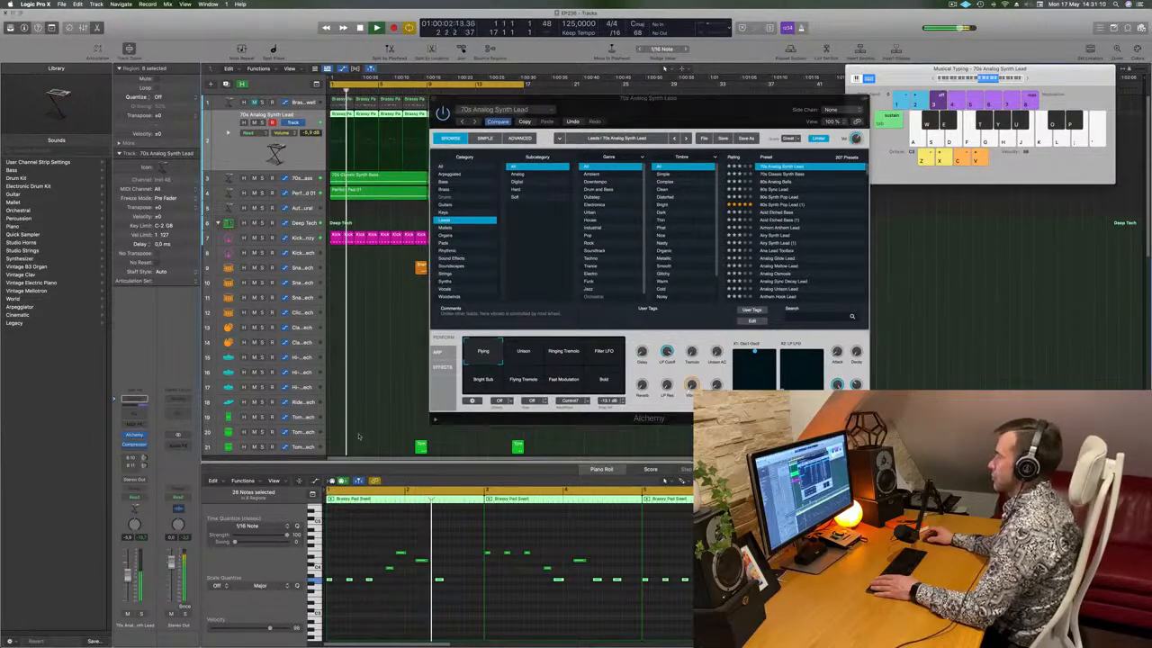
left_click(775, 181)
key("Down")
key("Down")
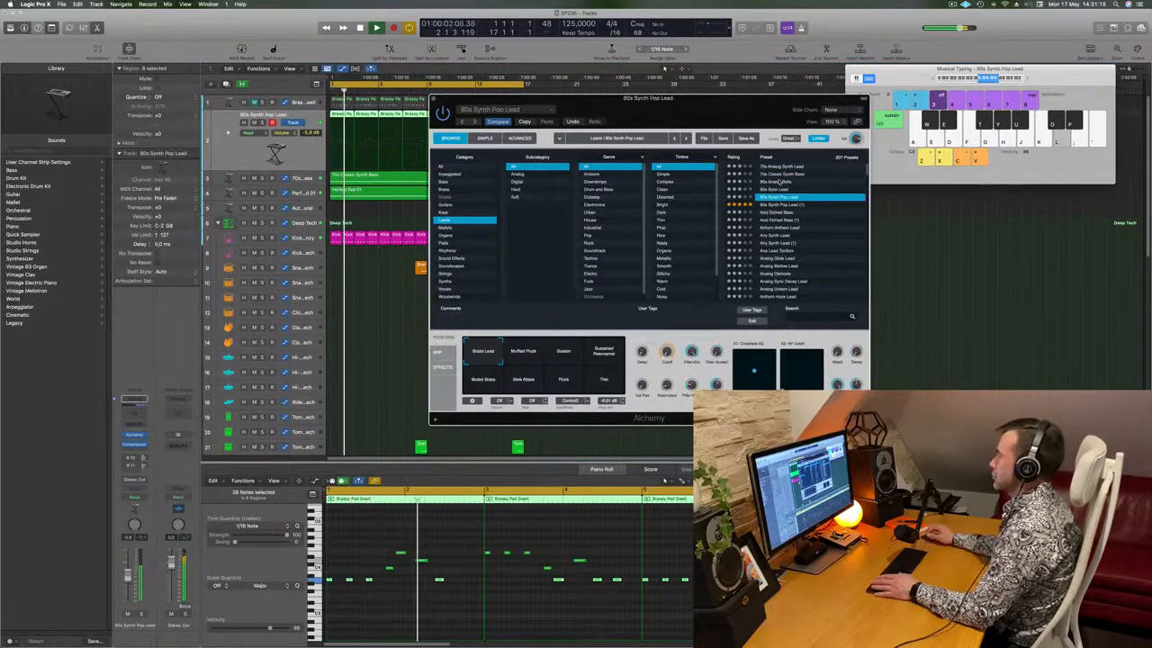
During playback, try Ana Lead Toolbox and Analog Glide Lead, then load Analog Mellow Lead
scroll(782, 225, "down", 5)
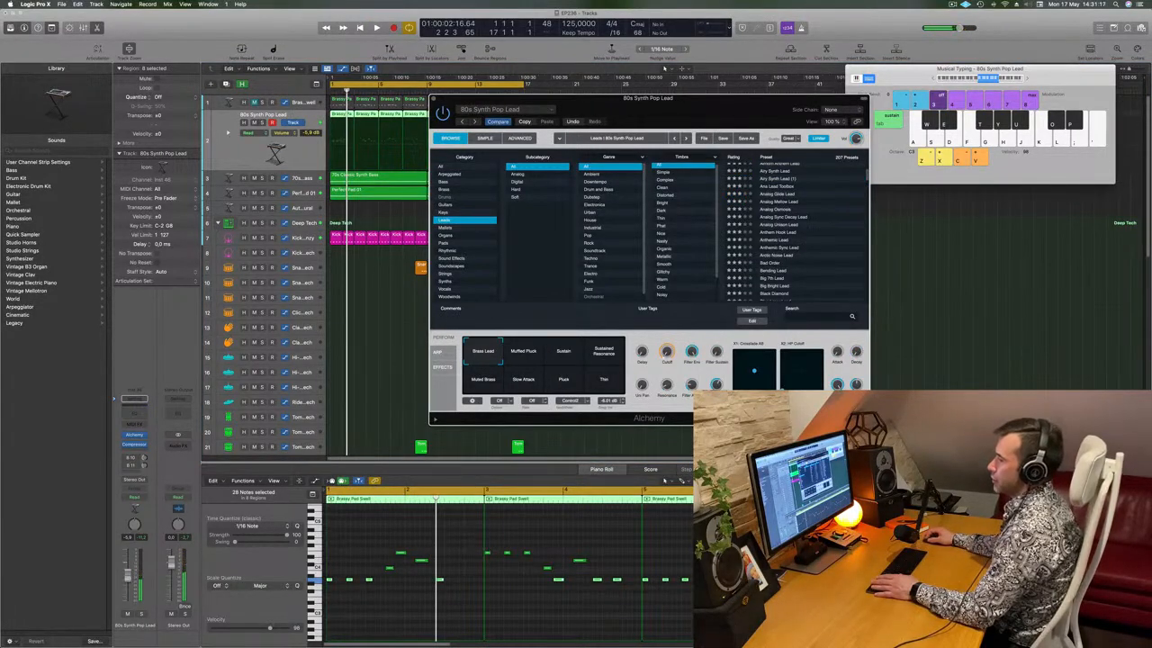
key("space")
scroll(788, 224, "up", 2)
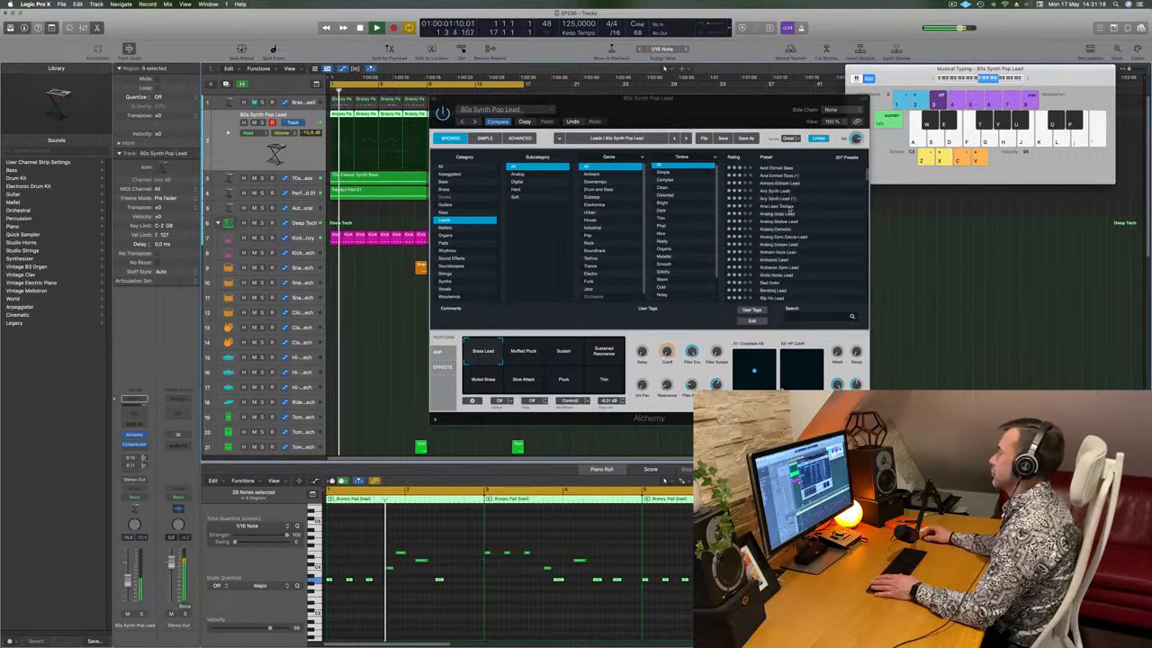
left_click(782, 209)
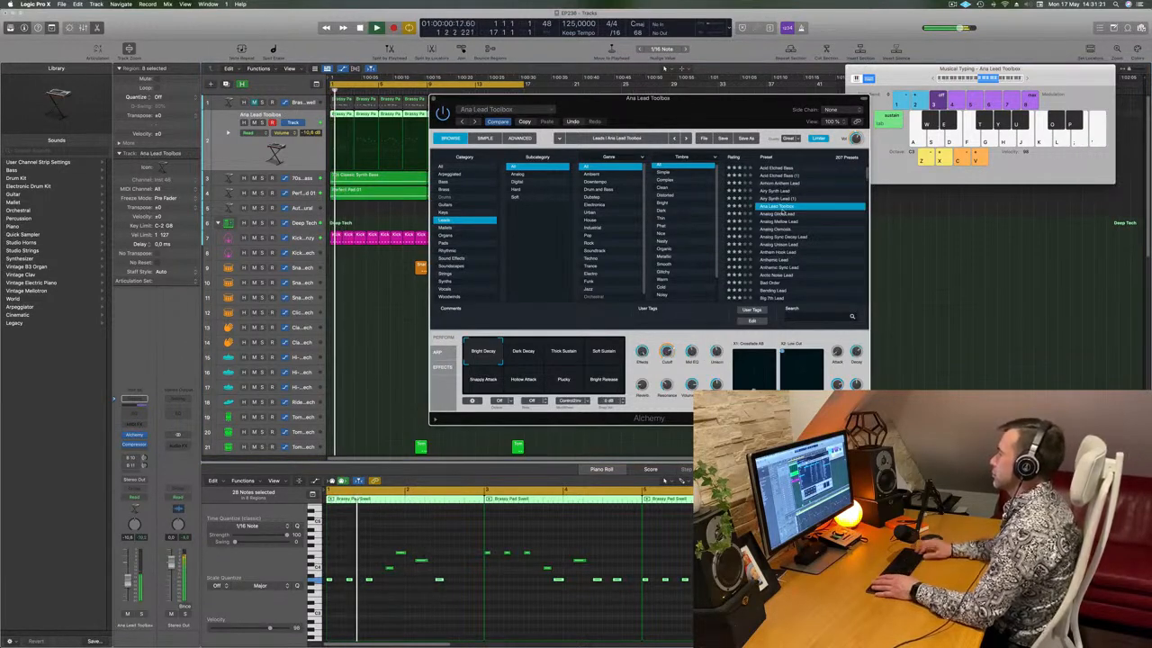
left_click(782, 213)
scroll(782, 214, "up", 1)
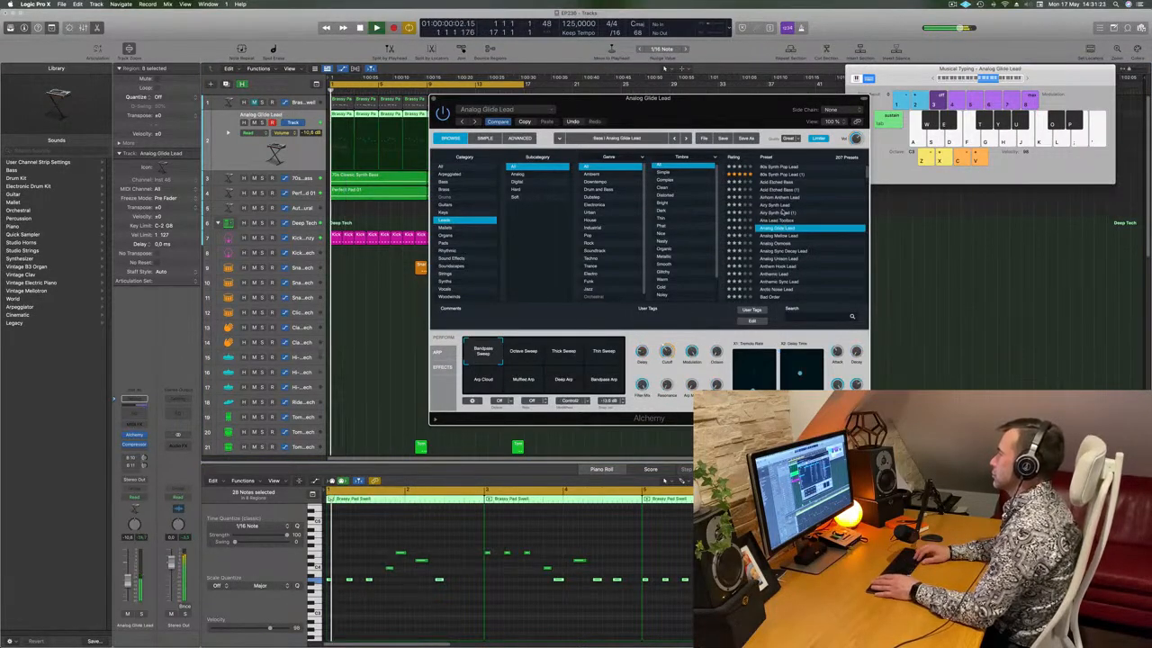
scroll(786, 211, "down", 2)
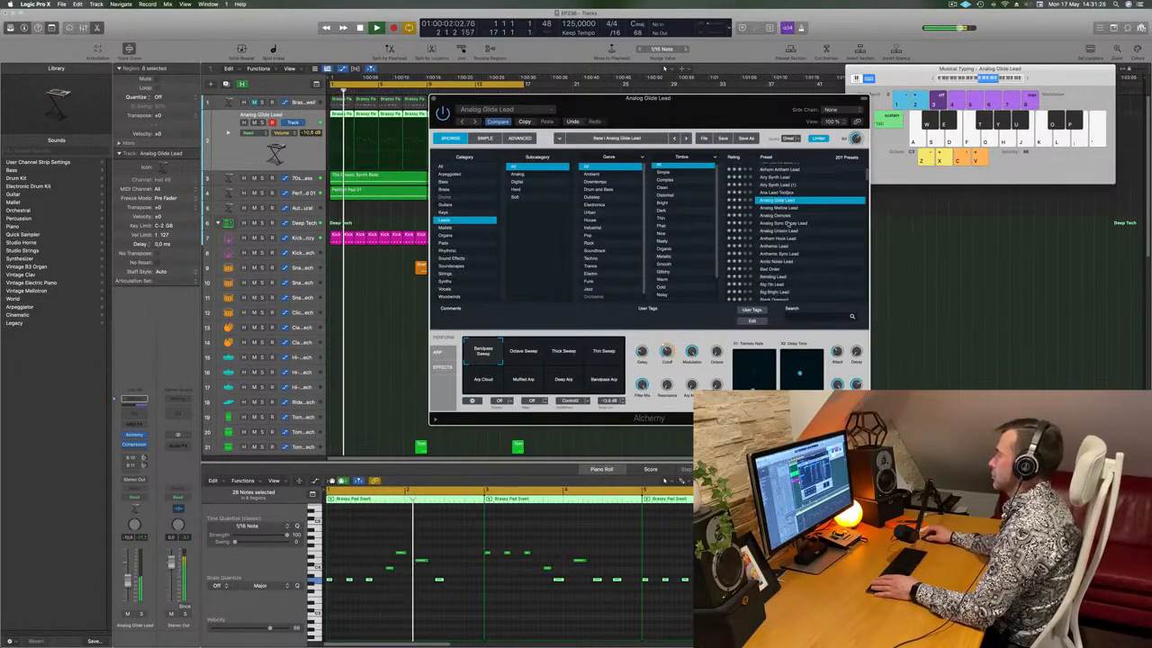
left_click(788, 209)
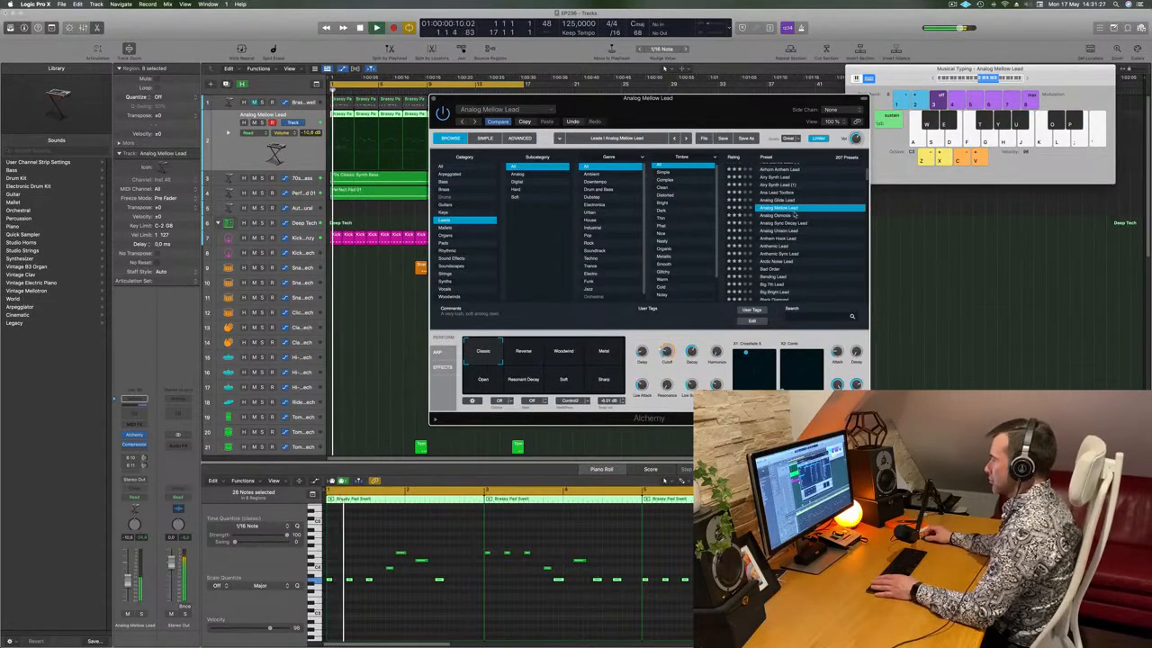
scroll(793, 215, "down", 1)
Audition the Analog Mellow Lead and select Alchemy's Classic performance pad
left_click_drag(747, 108, 822, 98)
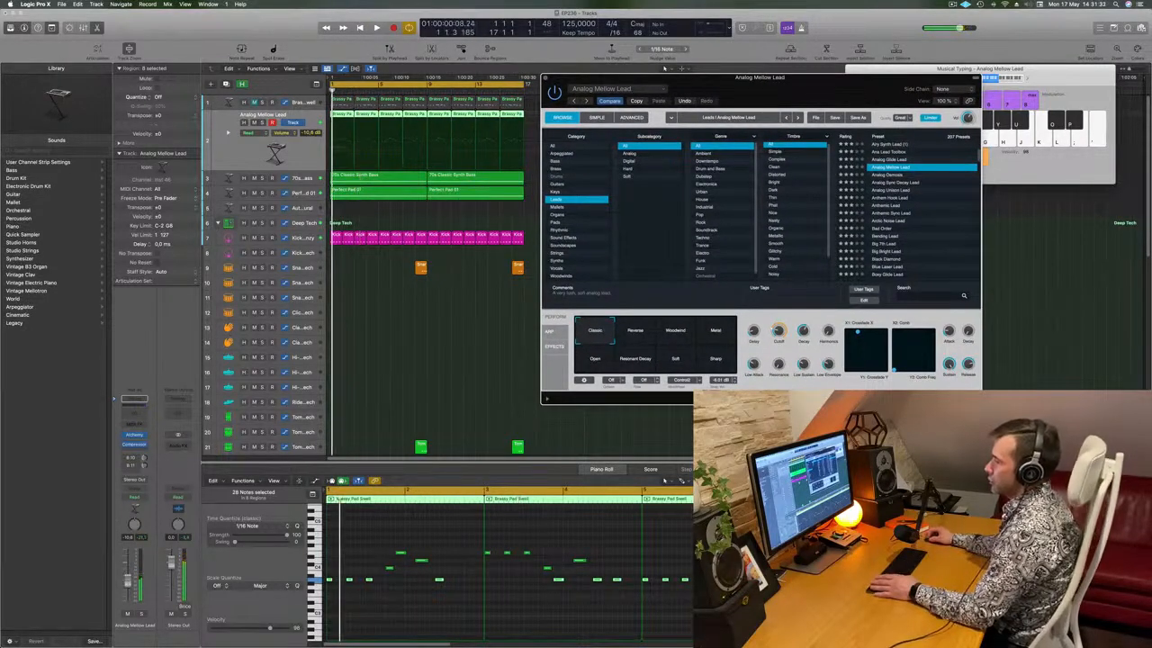
left_click(664, 69)
key("space")
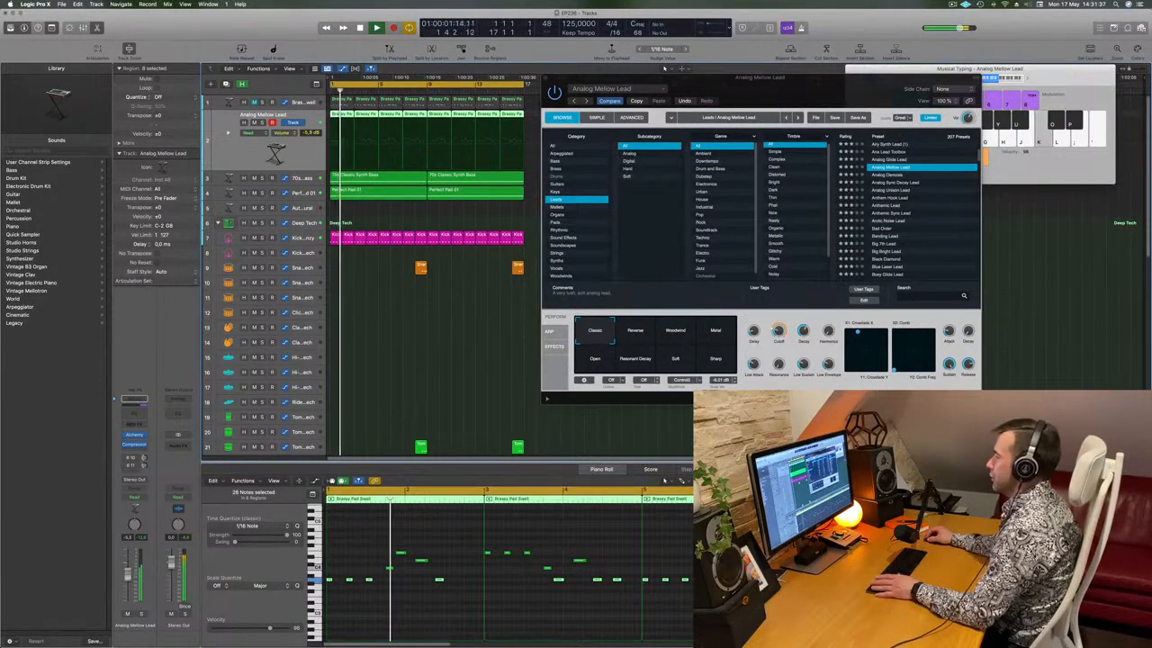
key("space")
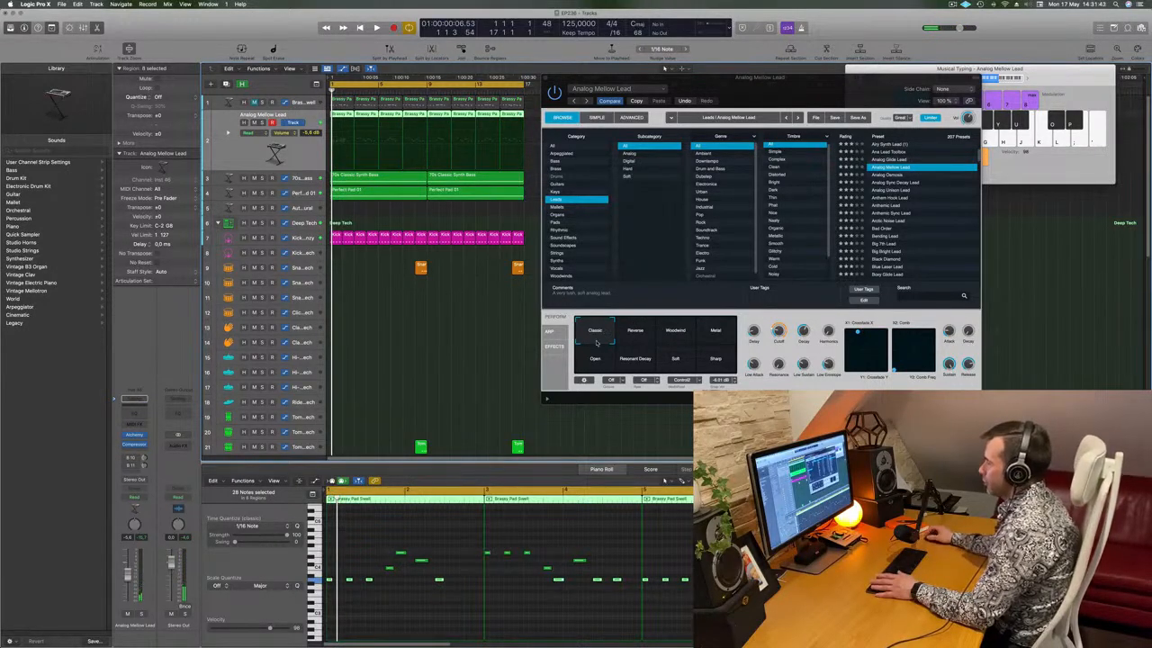
left_click(595, 341)
left_click(603, 343)
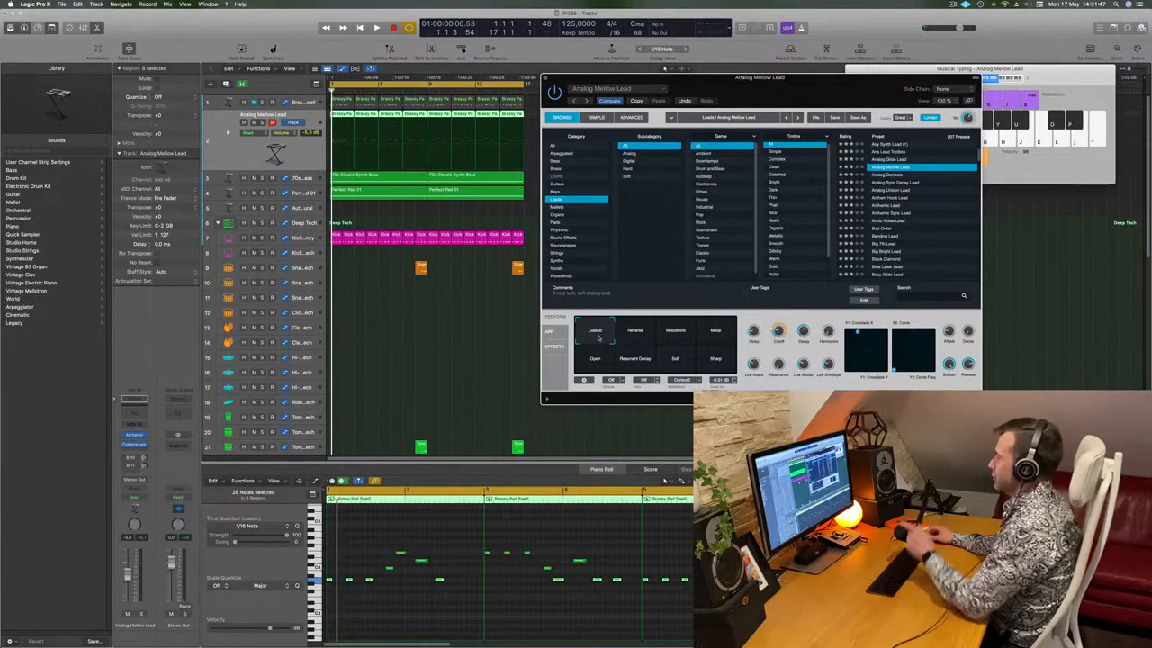
Morph toward the Reverse pad during playback and raise the track fader to -5,0 dB
key("space")
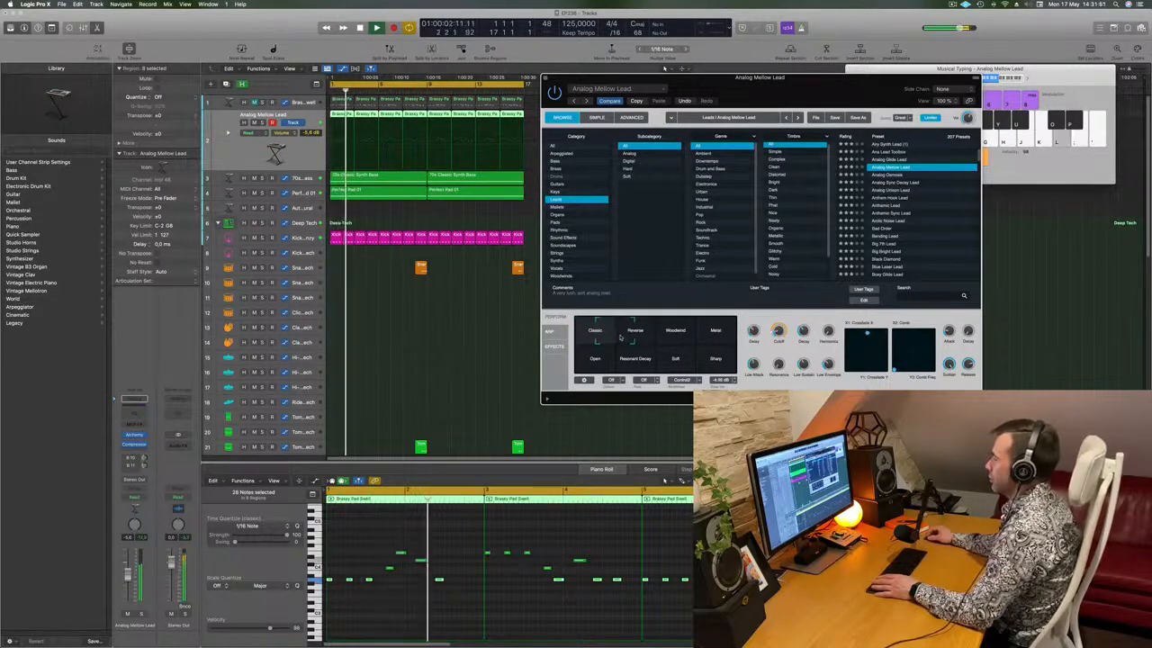
left_click(639, 335)
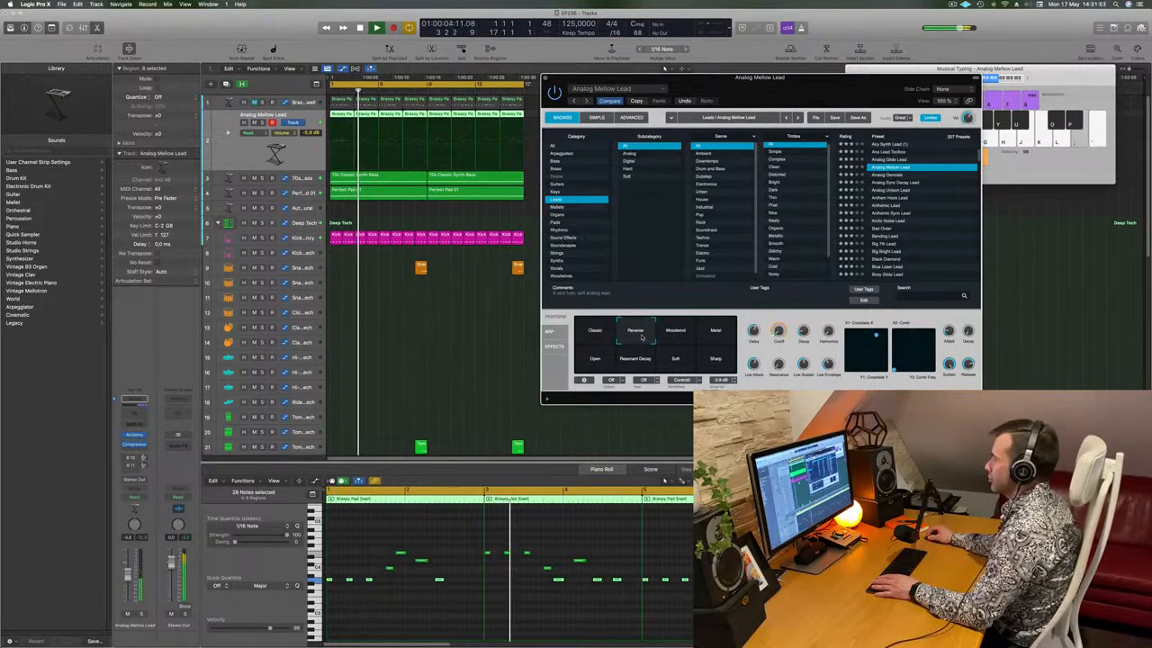
mouse_move(623, 337)
left_mouse_down()
mouse_move(616, 352)
mouse_move(636, 352)
mouse_move(603, 344)
left_mouse_up()
key("Return")
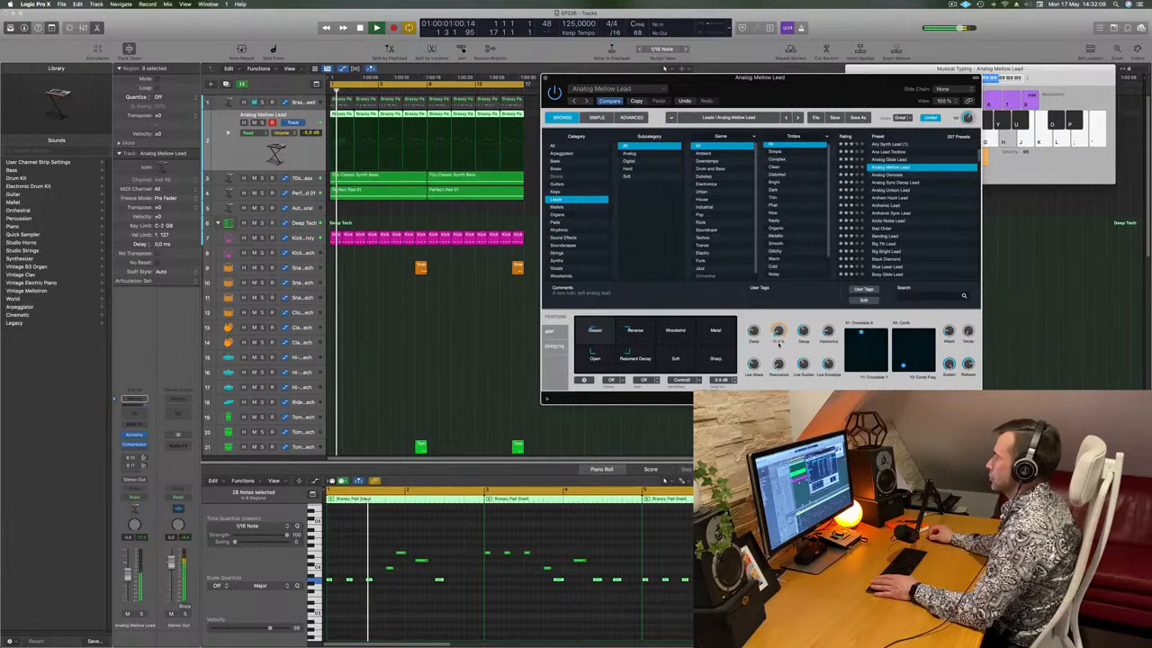
key("space")
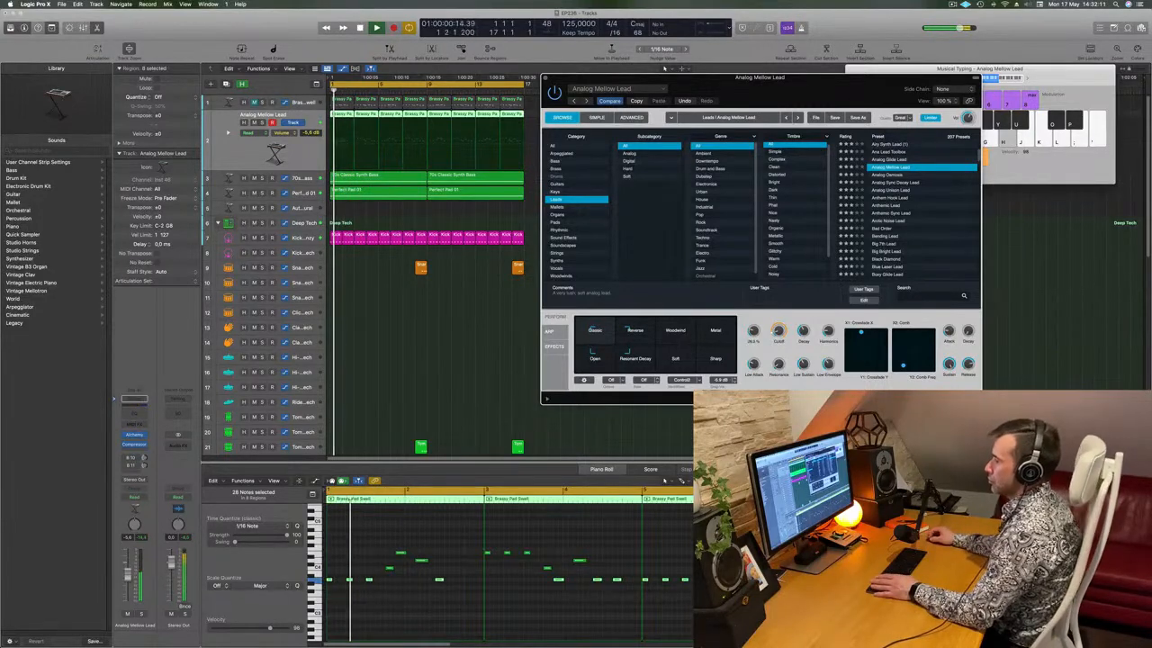
left_click_drag(128, 575, 128, 573)
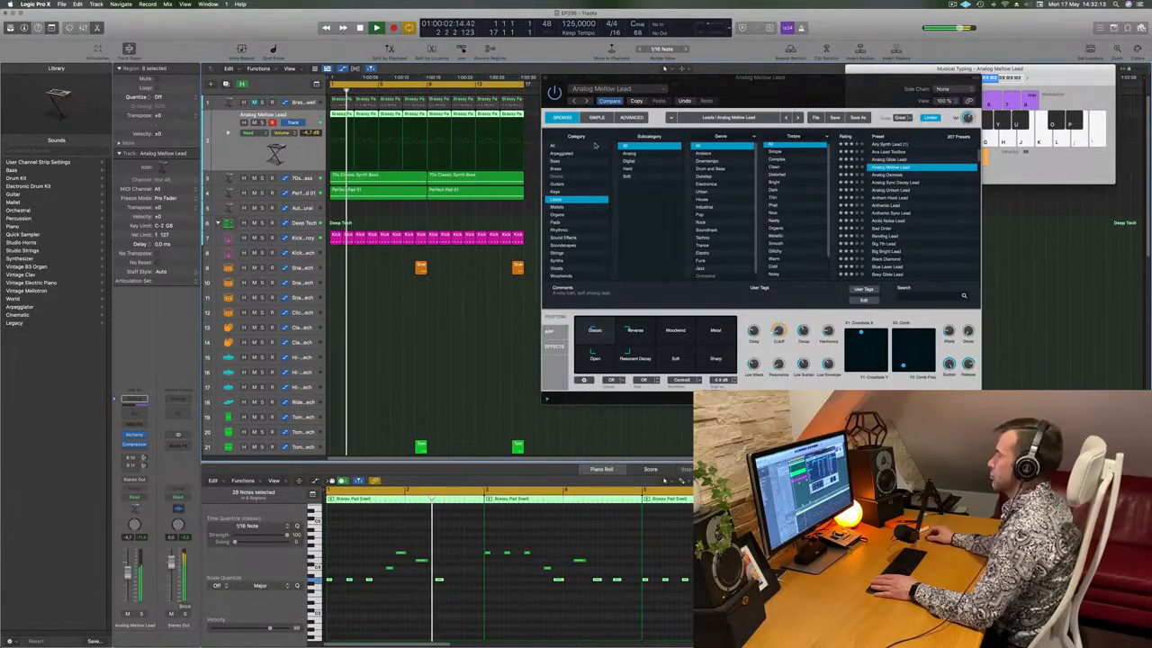
left_click_drag(759, 79, 663, 170)
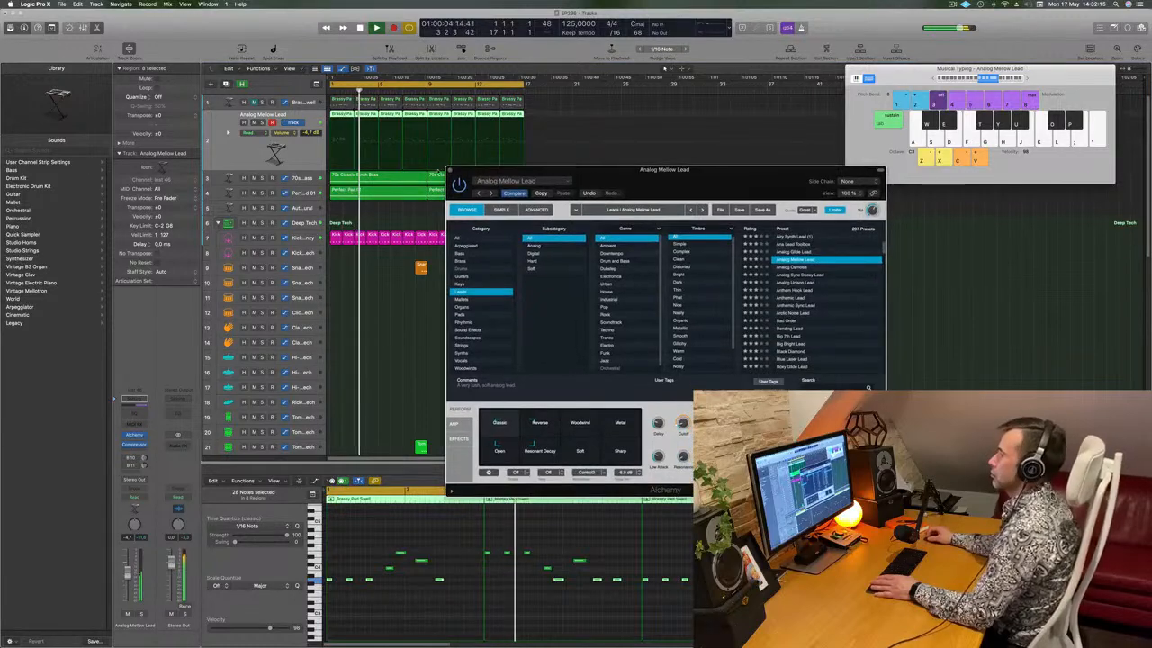
Close Alchemy, turn up Send 1 to the Aux 8 tape delay, and replay from bar 1
left_click(451, 169)
left_click_drag(144, 458, 153, 445)
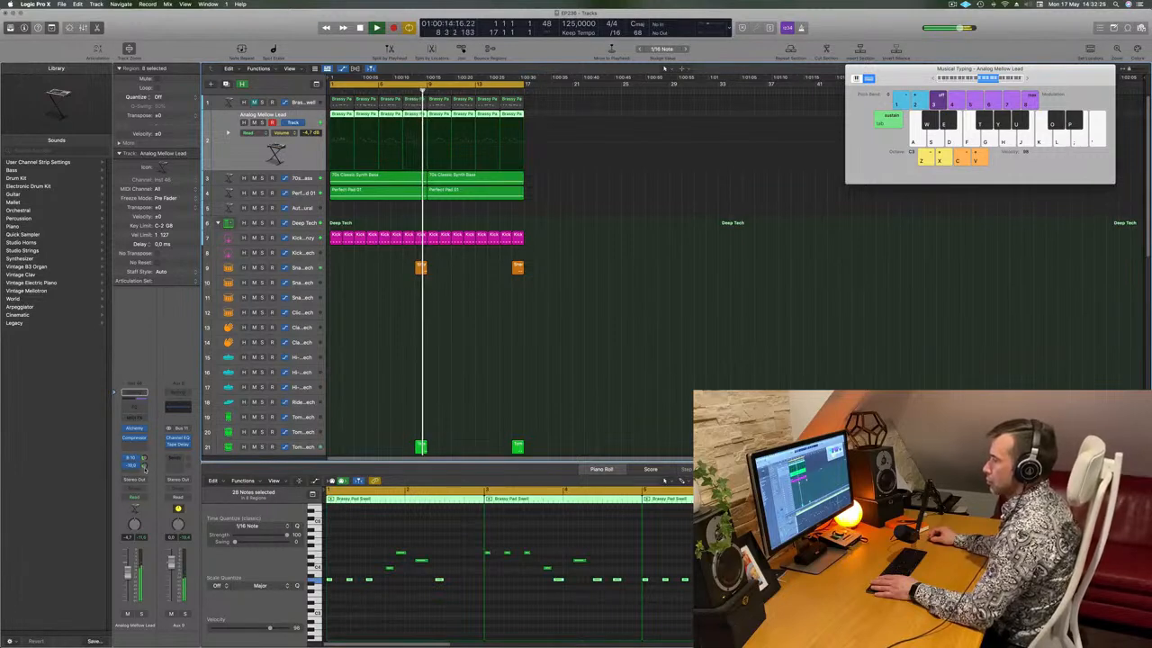
key("space")
key("space")
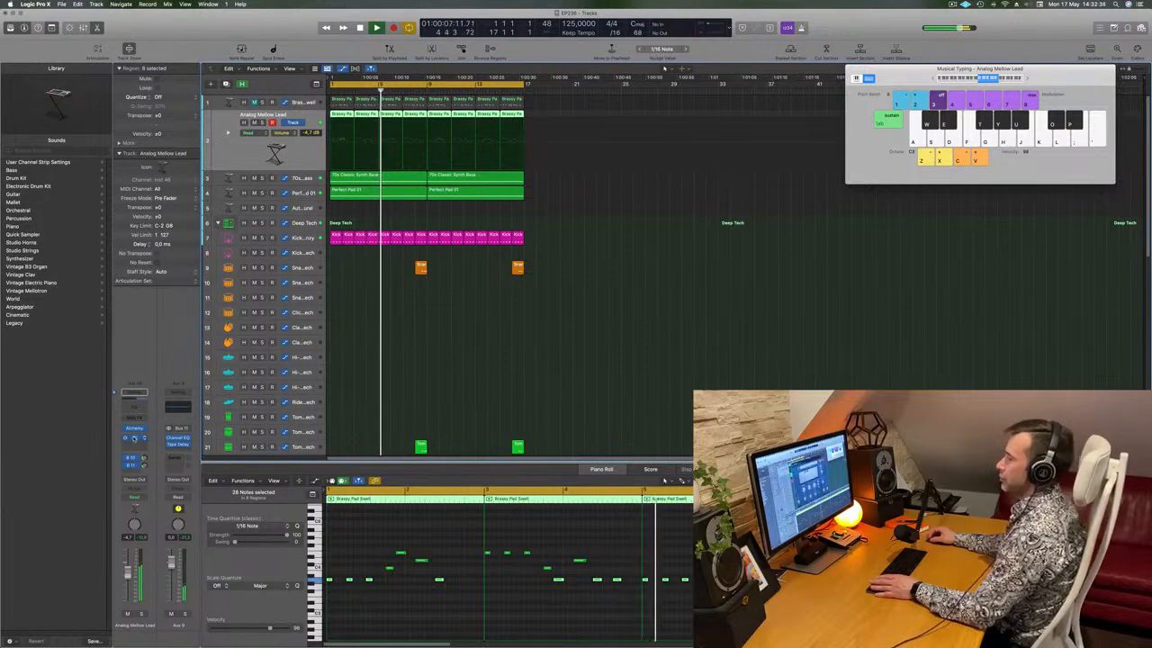
Check the Analog Mellow Lead Compressor, then duplicate the track as new empty track Inst 47
left_click(134, 438)
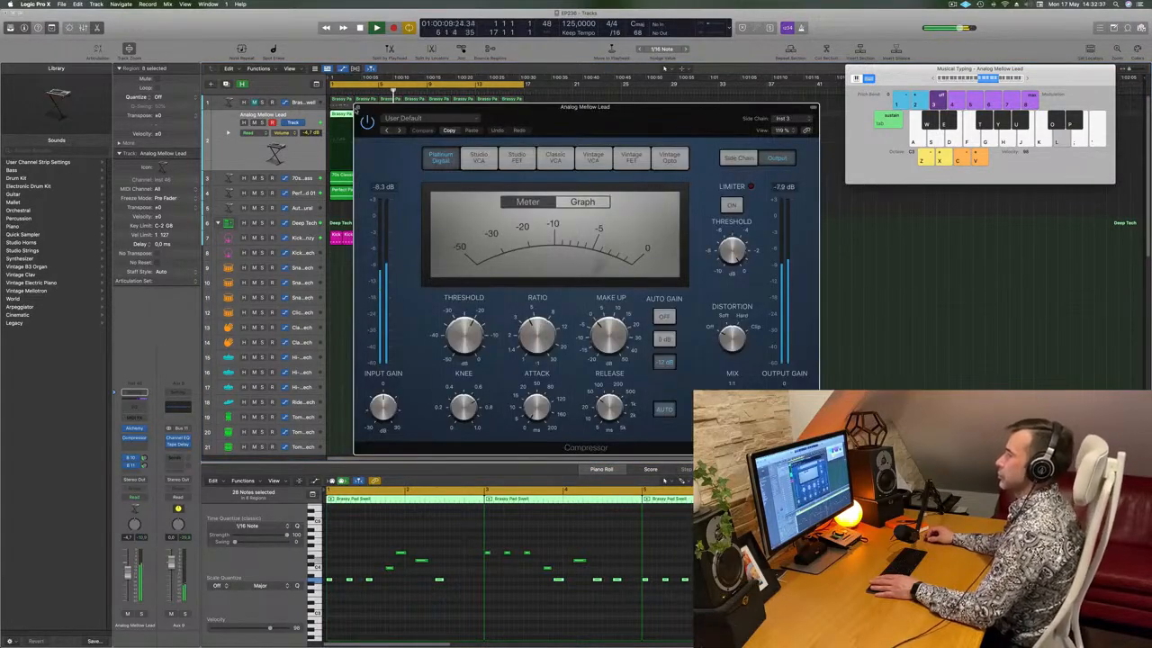
left_click(358, 110)
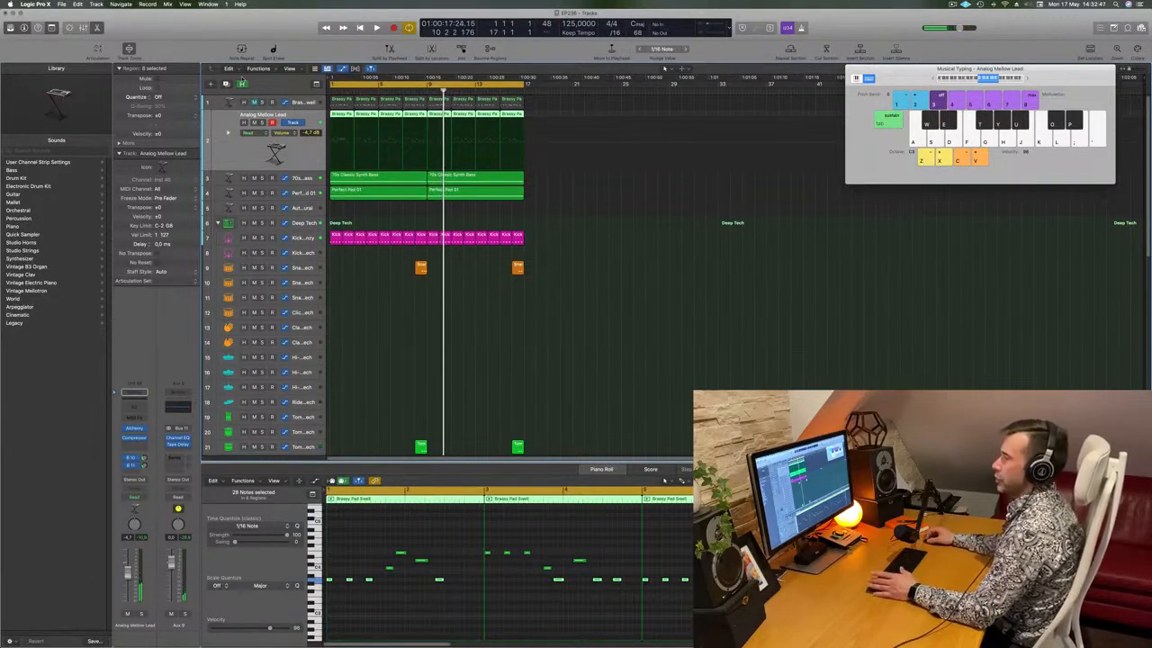
key("super+d")
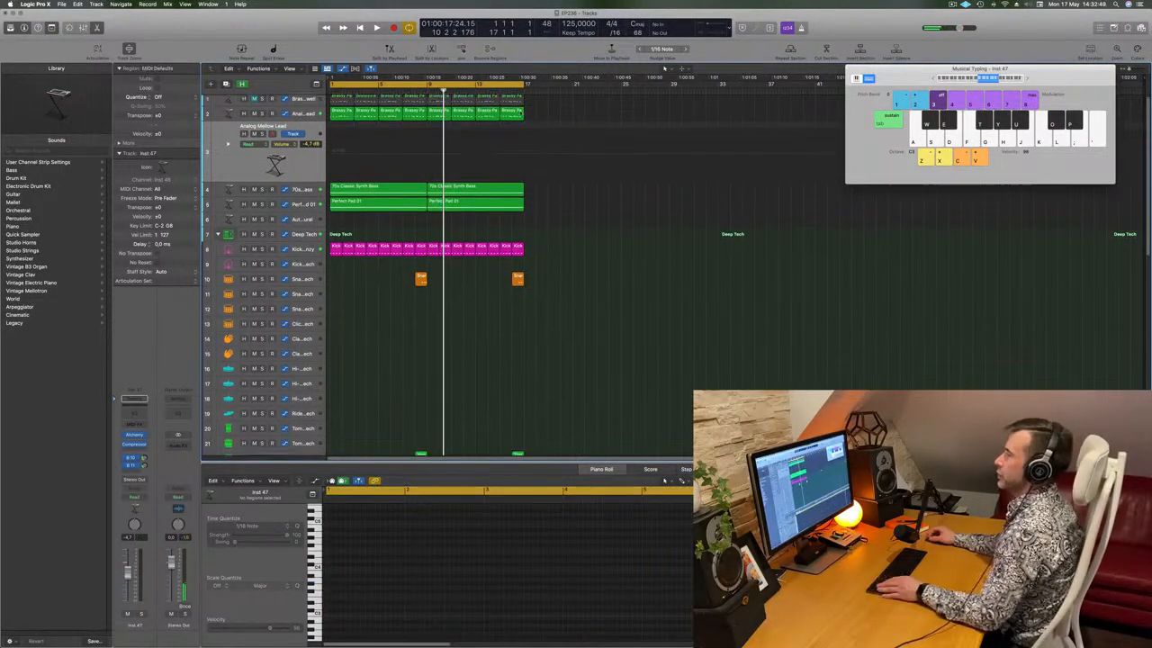
Copy the Analog Mellow Lead regions onto track 3, audition it soloed, then unsolo
left_click_drag(546, 110, 292, 165)
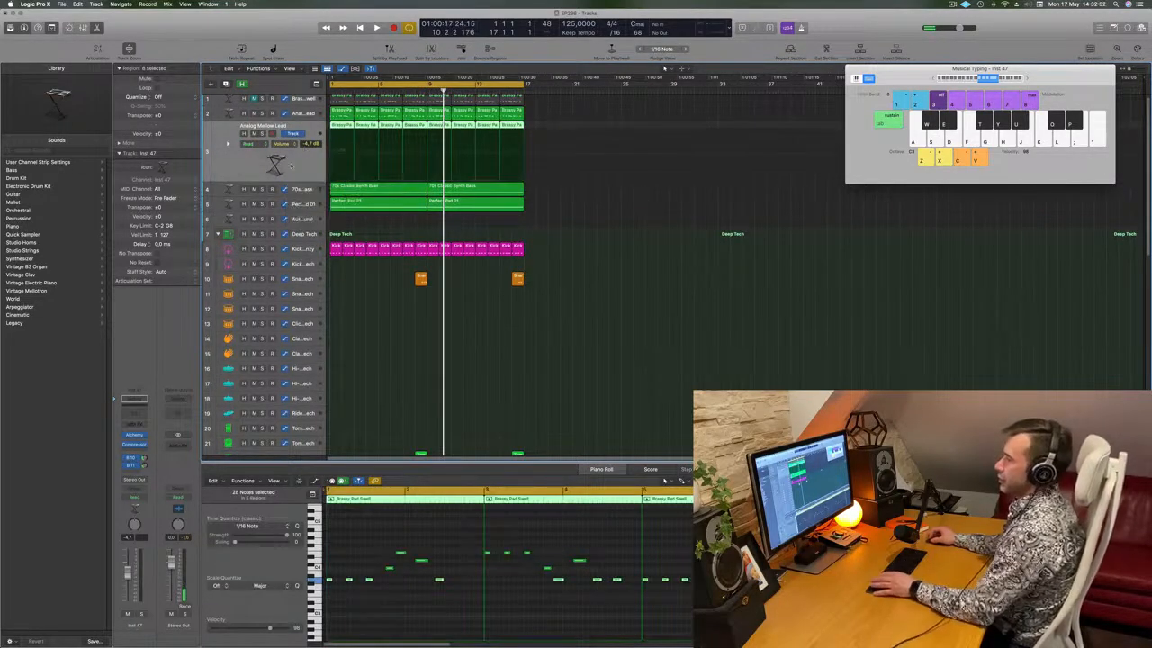
left_click(261, 133)
key("Return")
key("space")
key("s")
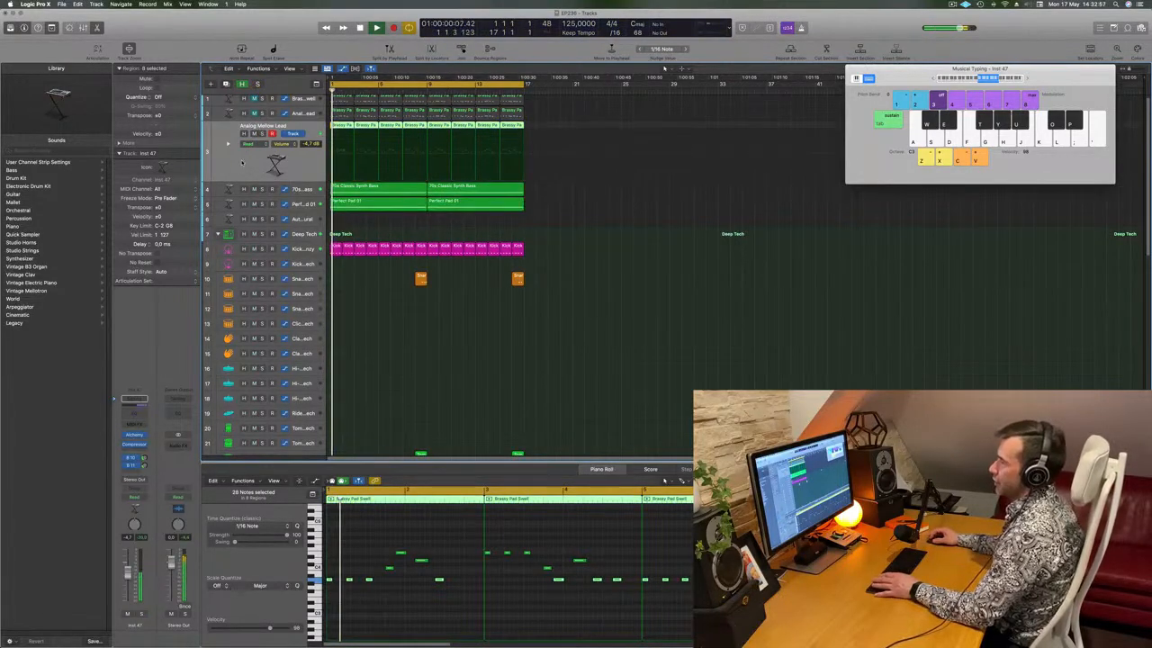
Open the new track's Compressor and Alchemy windows side by side
left_click(133, 444)
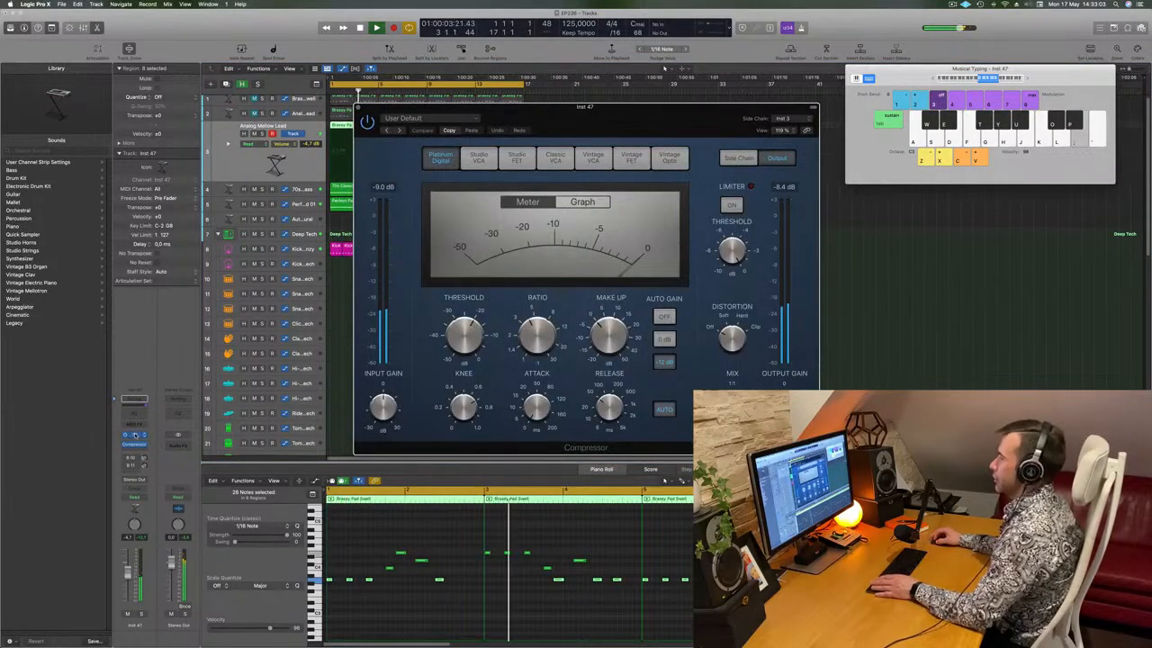
left_click(135, 435)
left_click_drag(600, 138, 573, 155)
left_click_drag(479, 123, 870, 96)
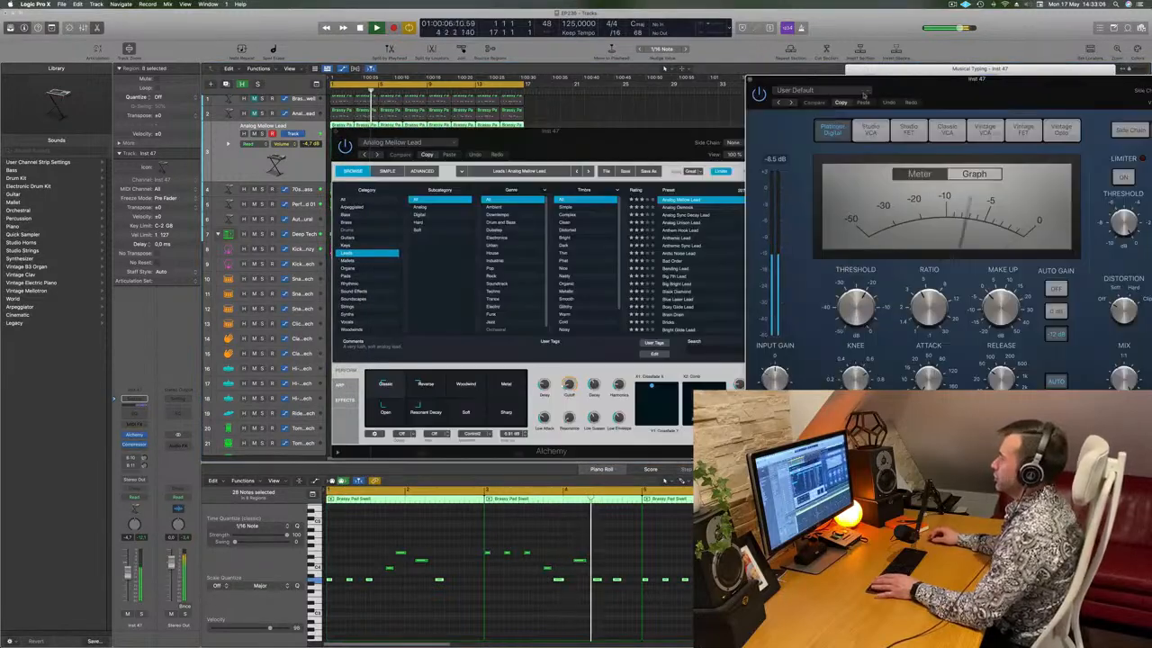
Audition the Analog Sync Decay Lead and Anthem Hook Lead presets in Alchemy
left_click_drag(644, 141, 653, 129)
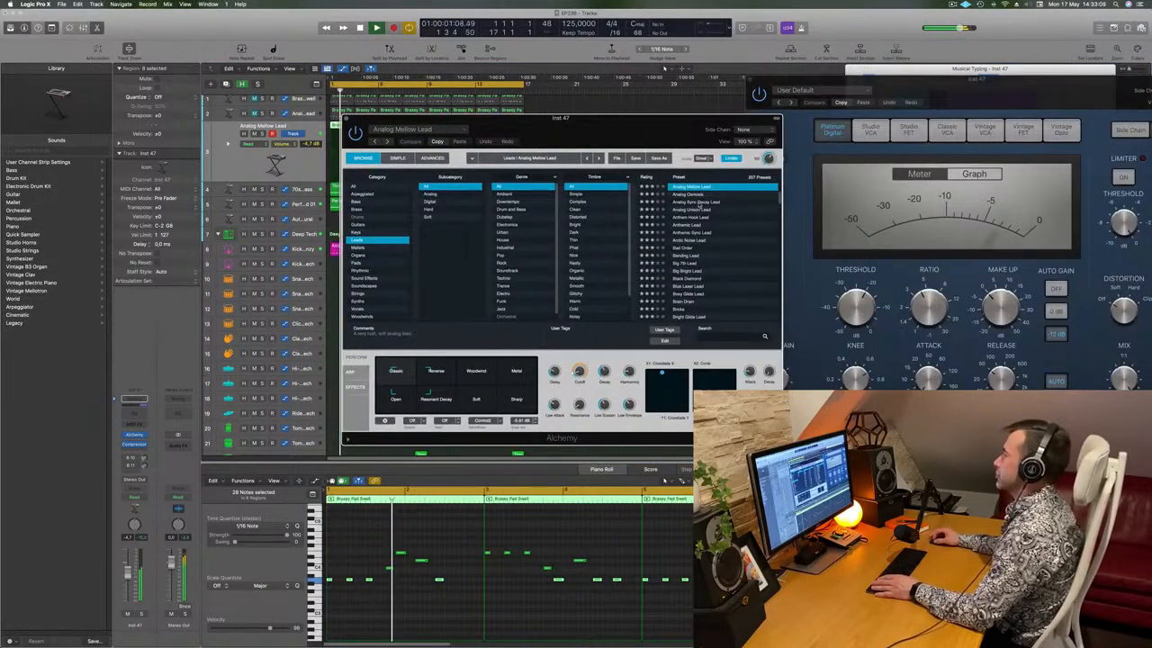
left_click_drag(630, 140, 664, 116)
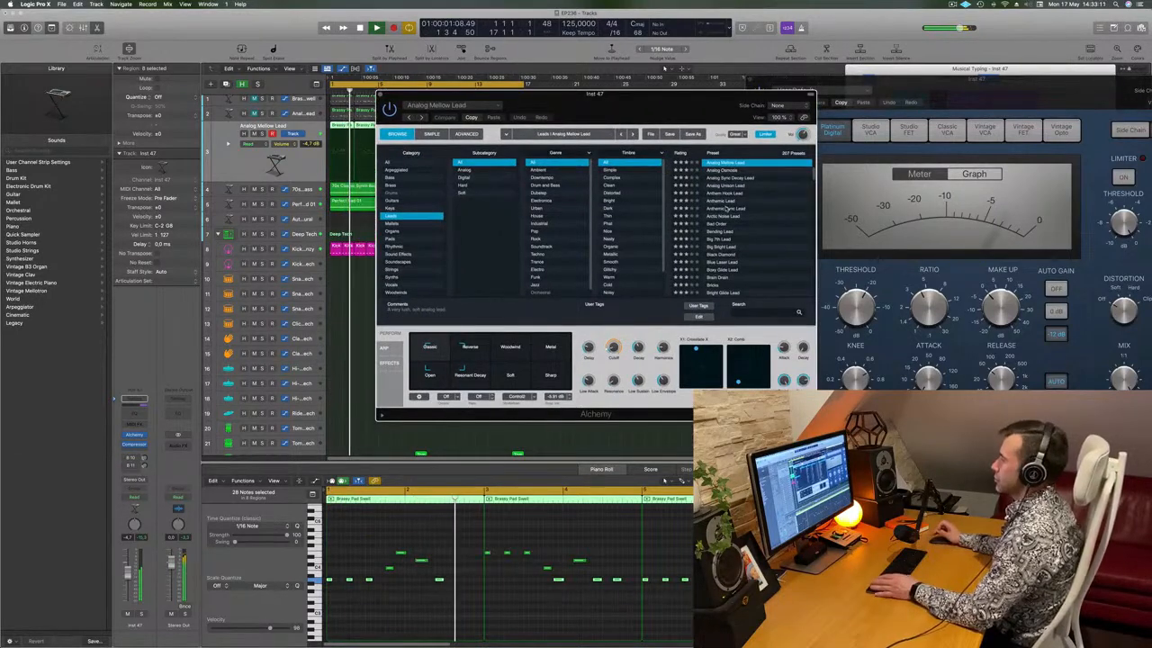
left_click(733, 179)
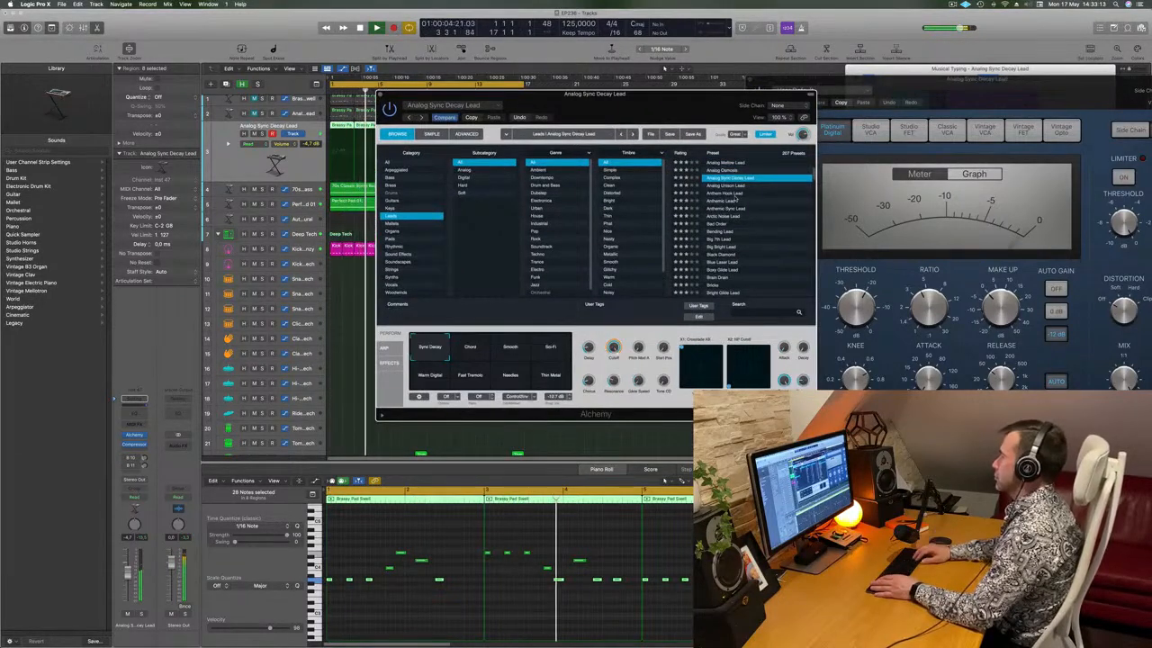
left_click(733, 192)
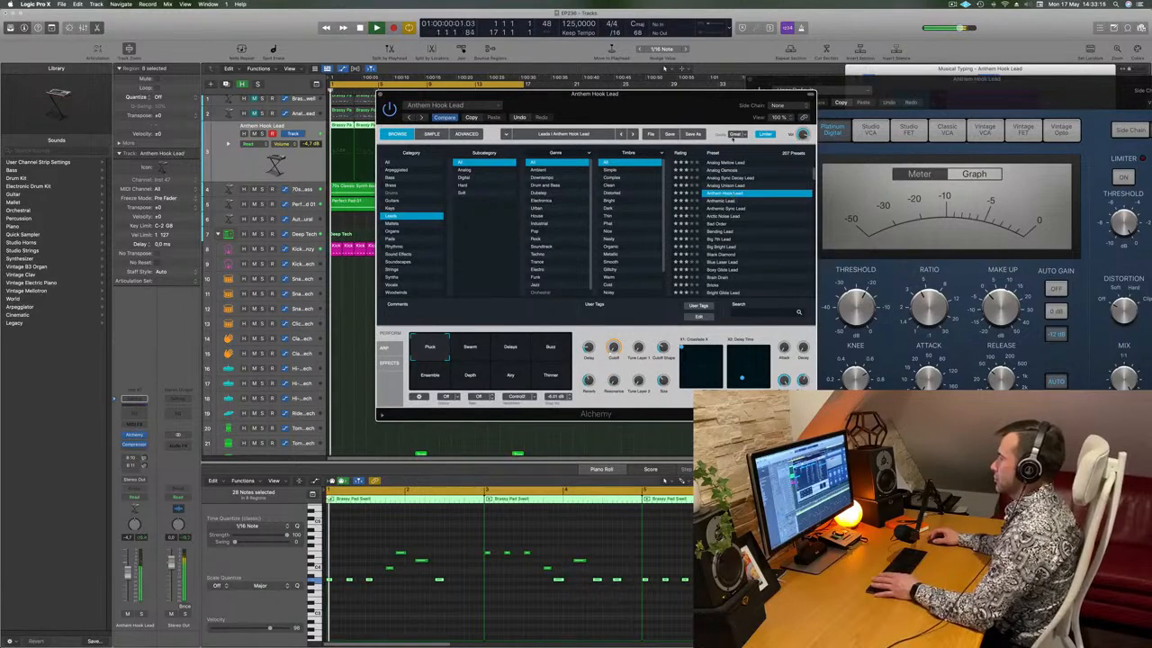
left_click_drag(754, 93, 816, 78)
Try the Swarm, Delays and Buzz transform pads, returning to Swarm
left_click(536, 337)
left_click(580, 339)
left_click(616, 338)
left_click(537, 336)
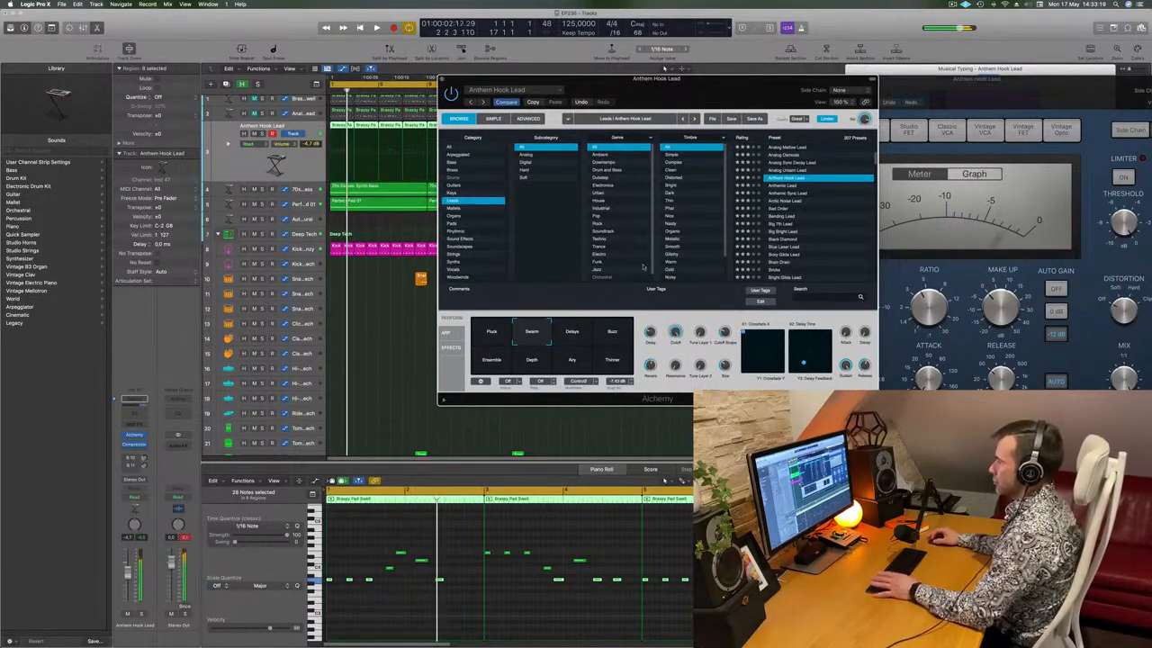
left_click_drag(694, 91, 656, 107)
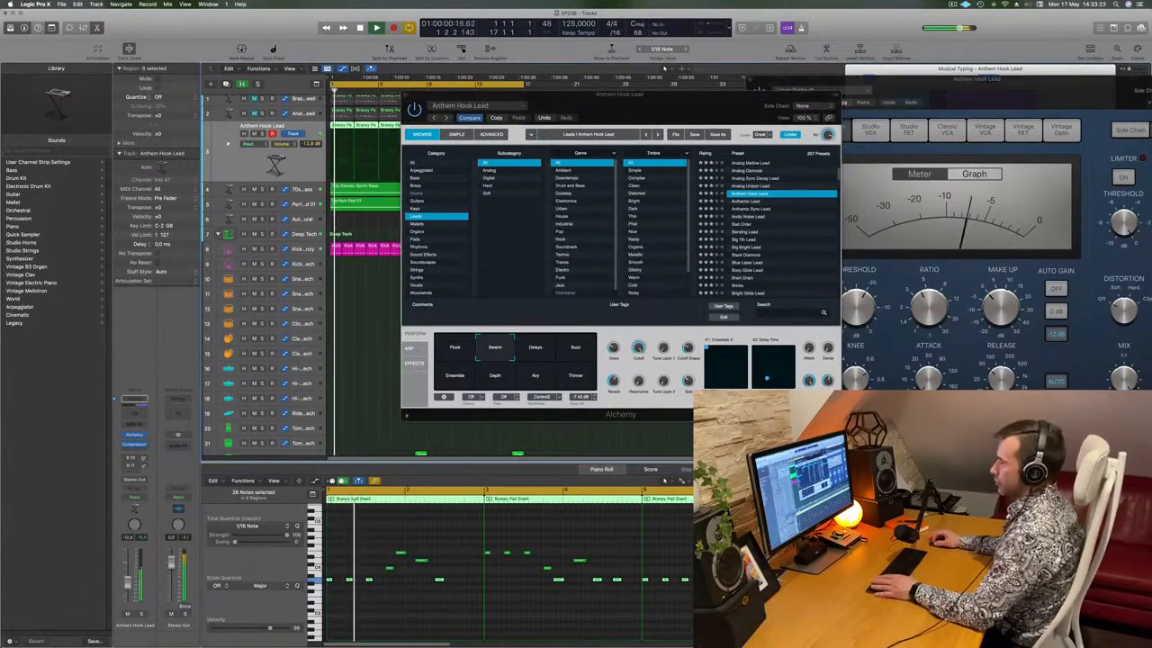
Try Delays, Buzz, Ensemble, Airy and Thinner transforms, then load the Anthemic Lead preset
left_click(543, 350)
left_click(585, 354)
left_click(455, 382)
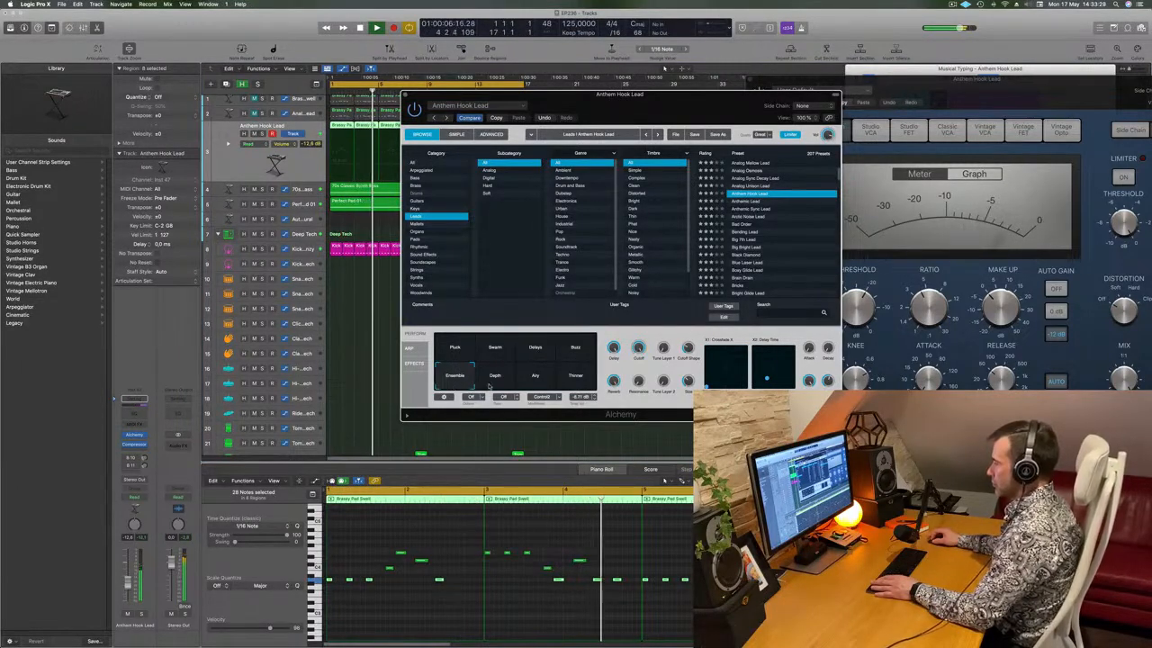
left_click(535, 378)
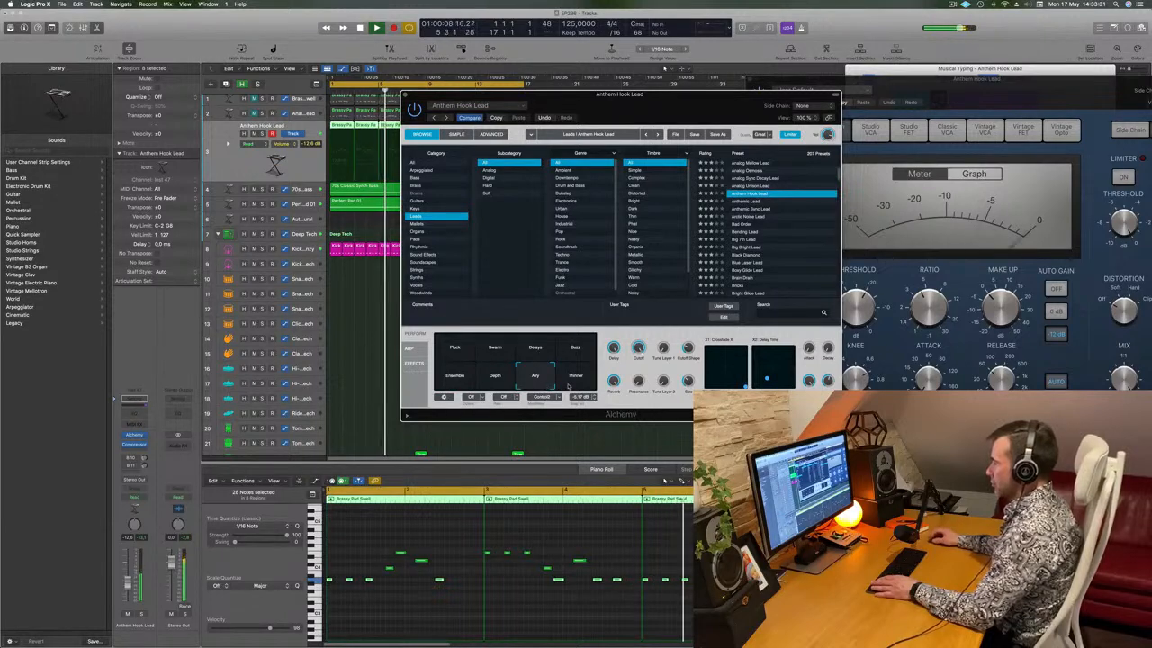
left_click(576, 381)
left_click(457, 383)
left_click(761, 201)
left_click_drag(686, 114, 719, 110)
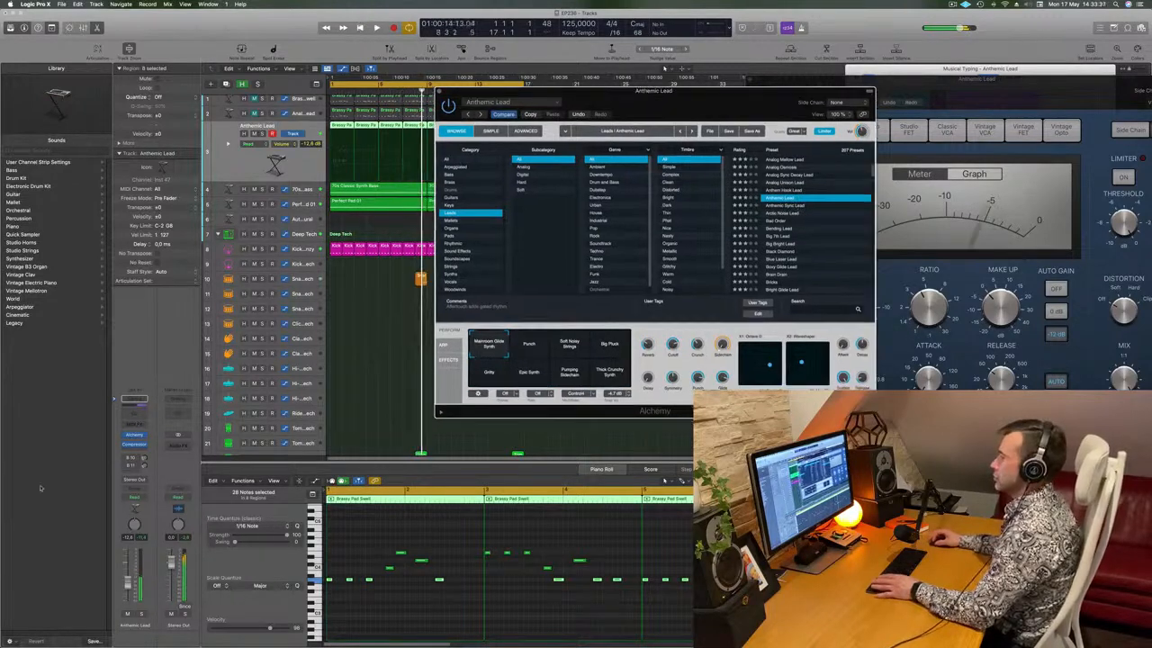
Lower the Anthemic Lead fader to -7,6 dB and try Punch, Soft Noisy Strings, Big Pluck
left_click_drag(128, 574, 128, 579)
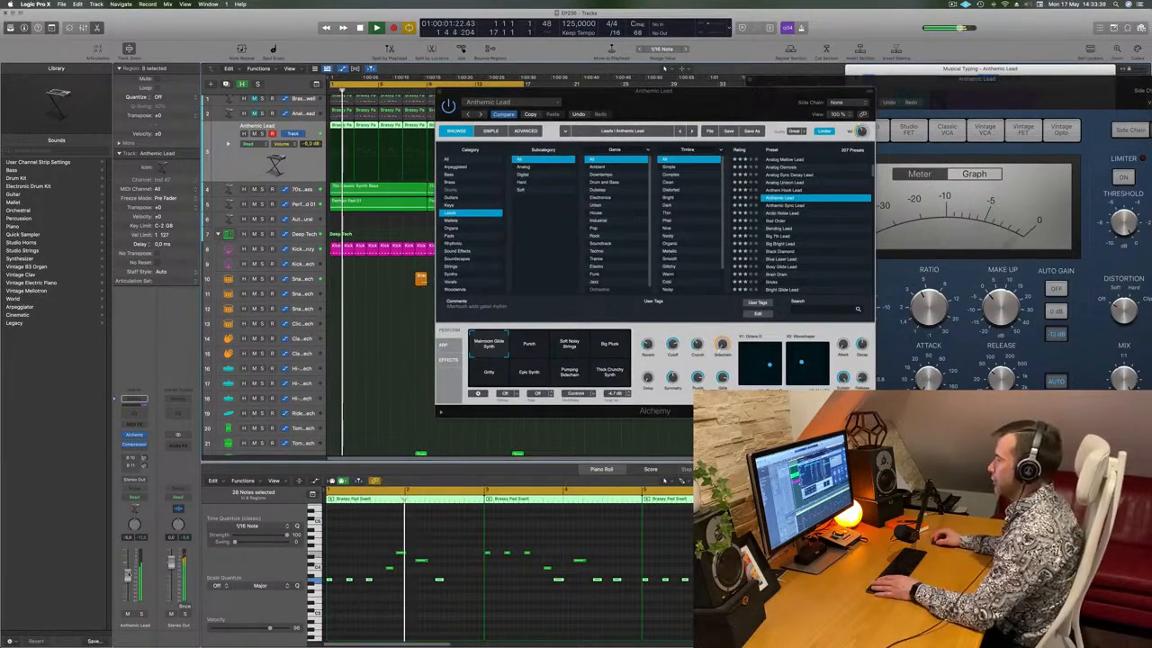
left_click(527, 355)
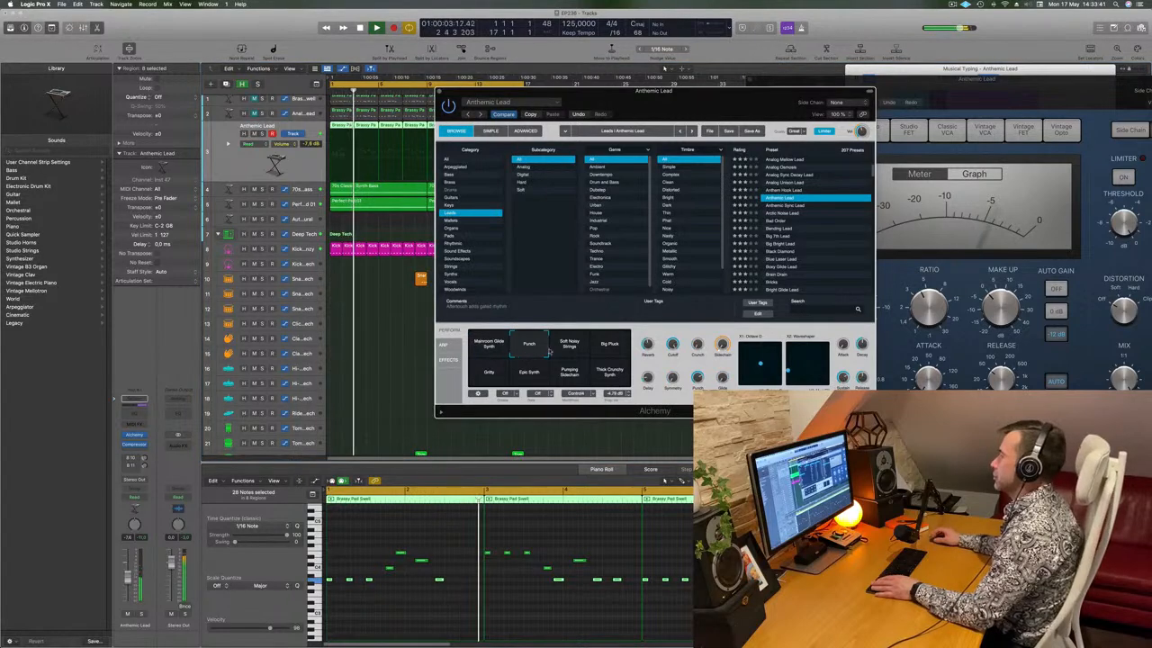
left_click_drag(705, 120, 769, 137)
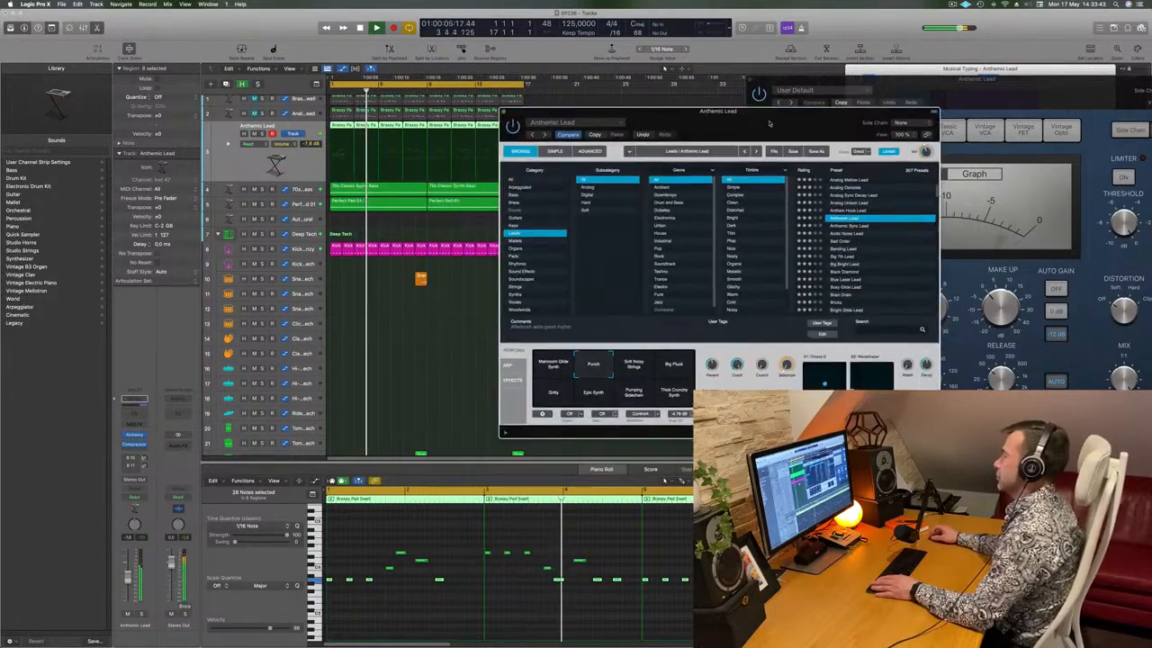
left_click(635, 363)
left_click(680, 364)
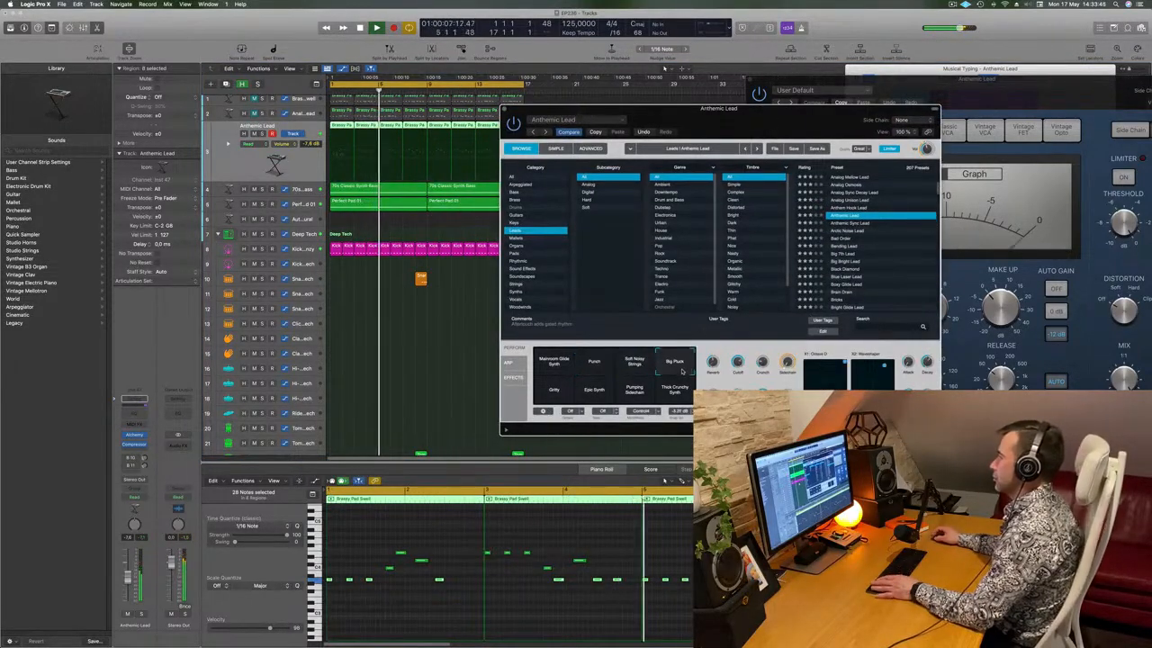
Audition the Gritty, Epic Synth, Pumping Sidechain and Thick Crunchy Synth transforms
left_click(555, 396)
left_click(593, 393)
left_click(638, 393)
left_click(676, 393)
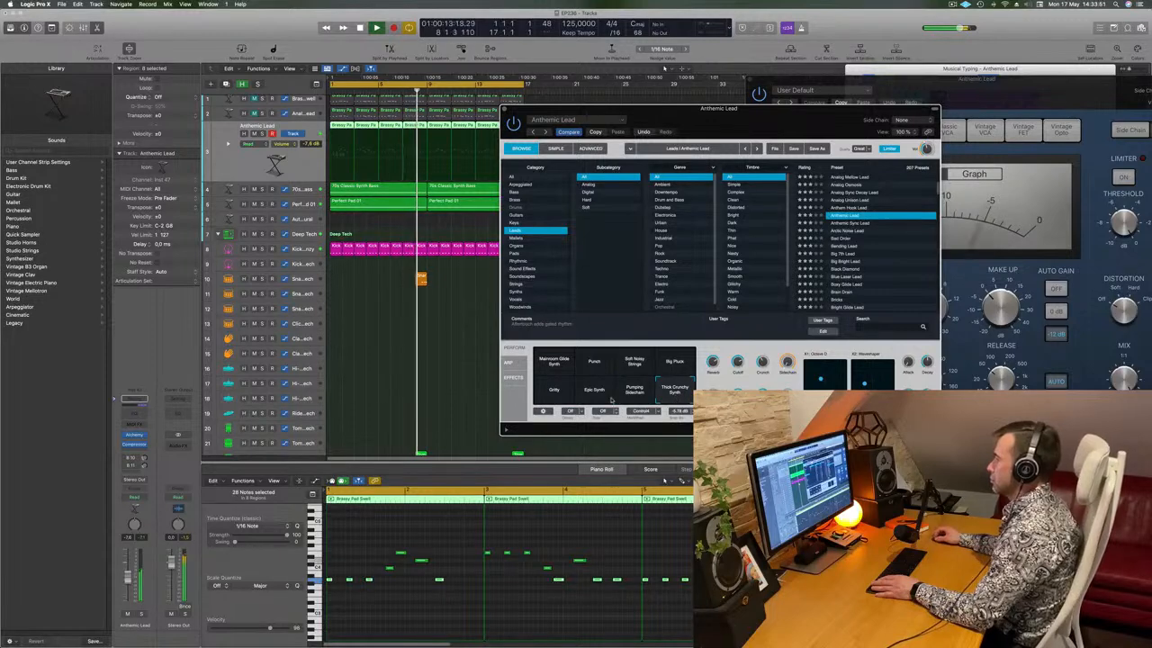
left_click_drag(718, 148, 594, 135)
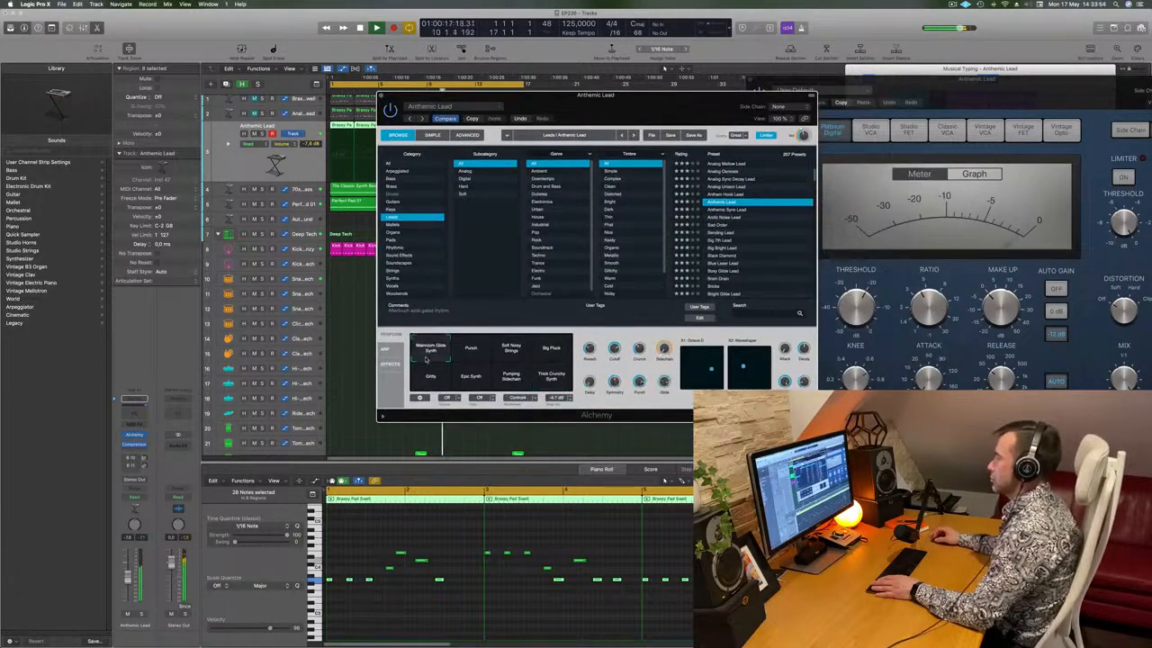
Revisit Soft Noisy Strings, Big Pluck and Punch, then morph between the transform snapshots
left_click(512, 352)
left_click(555, 359)
left_click(481, 359)
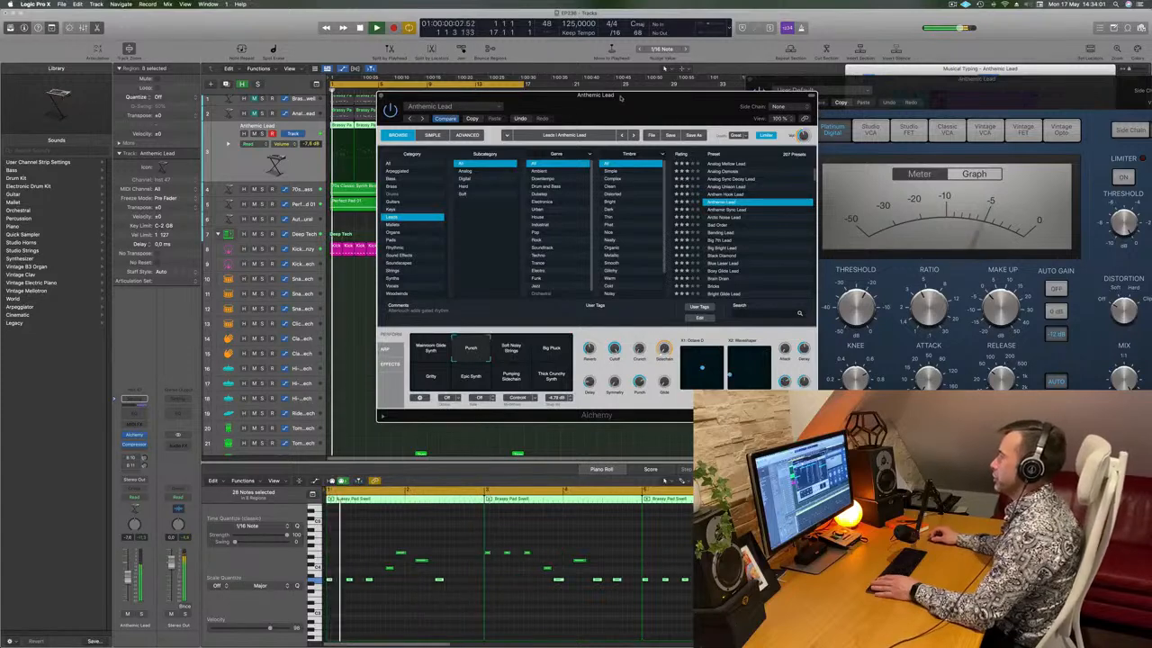
left_click_drag(448, 355, 498, 361)
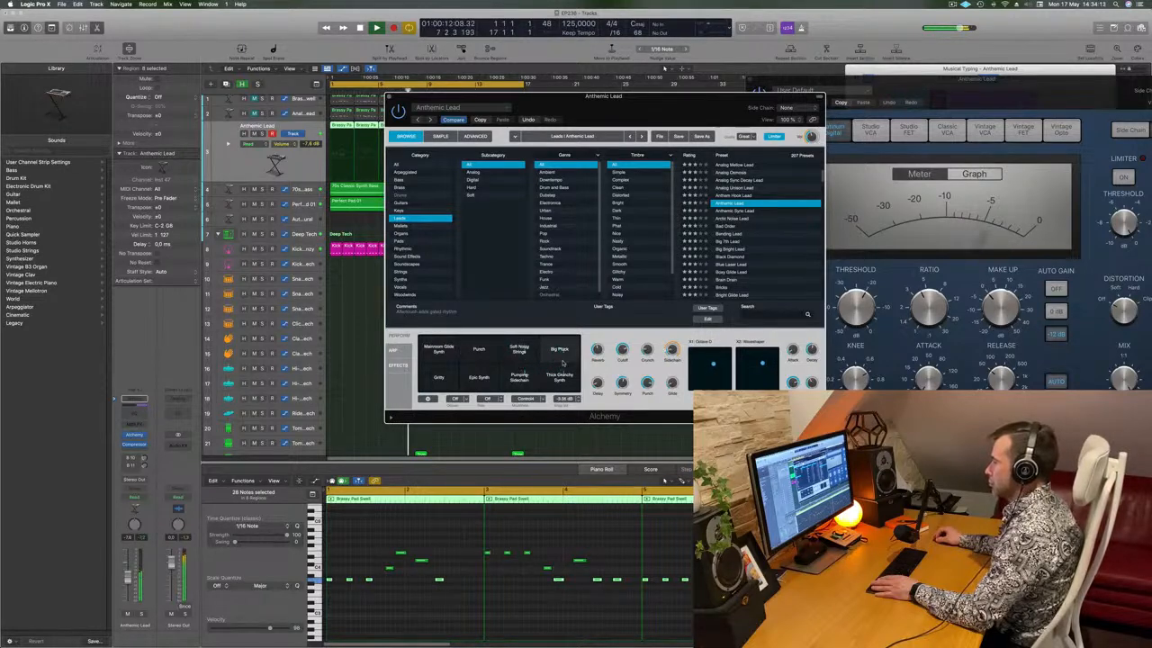
Replay from bar 1 with the fader at about -4,8 dB and load Anthemic Sync Lead
key("space")
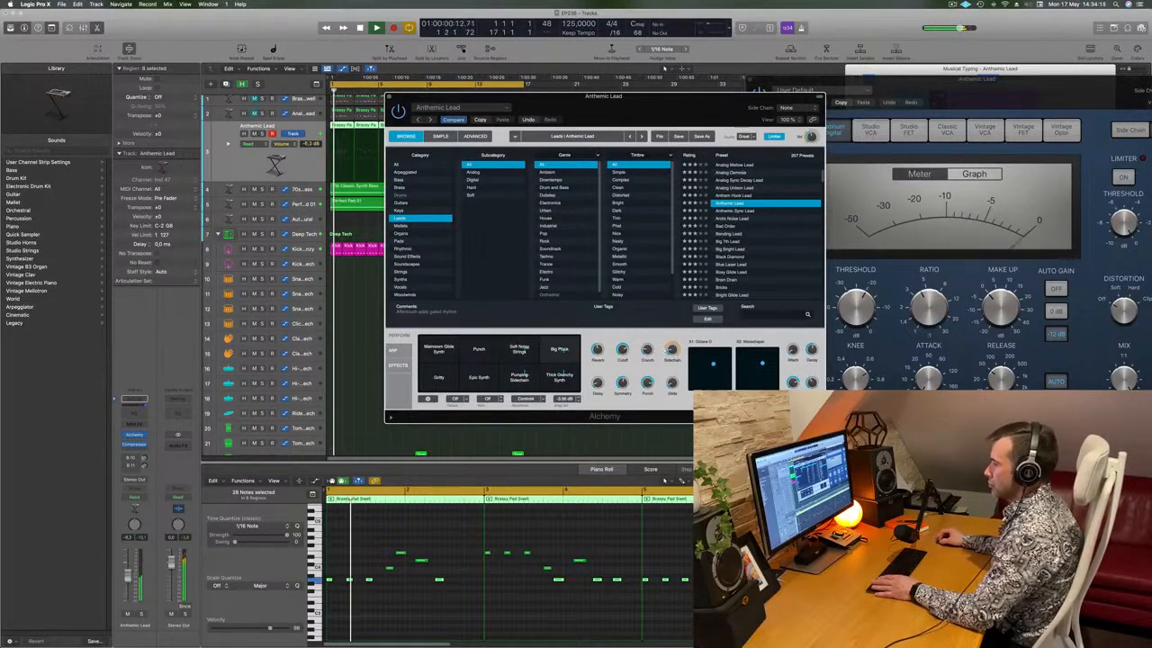
left_click_drag(127, 584, 127, 581)
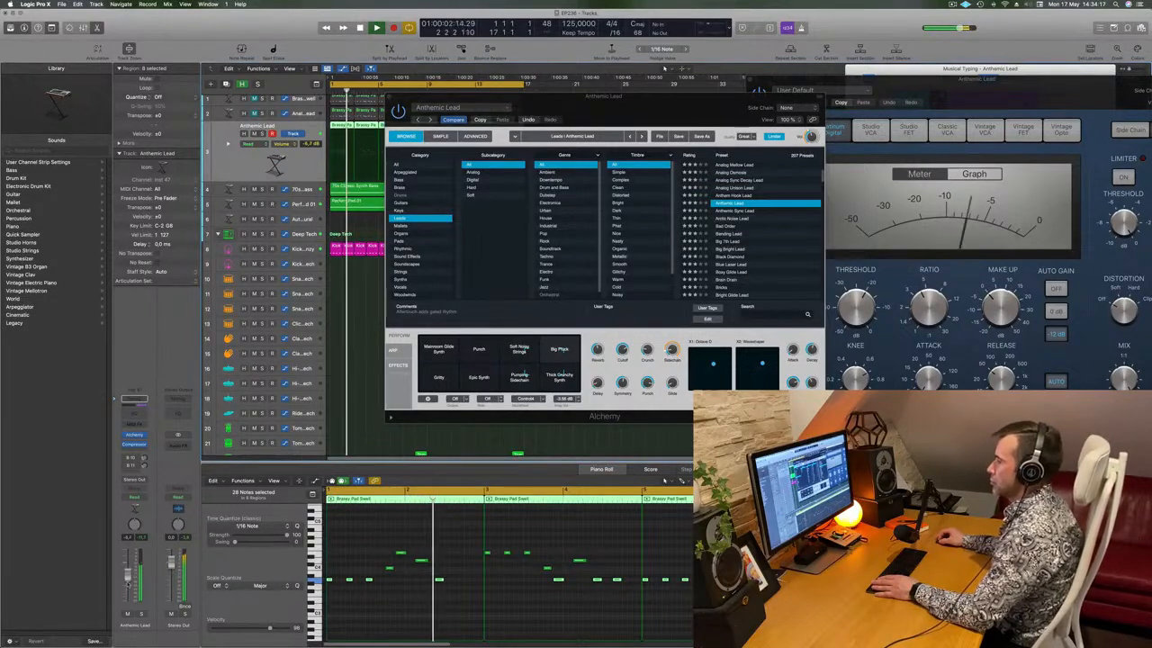
key("Return")
left_click(738, 211)
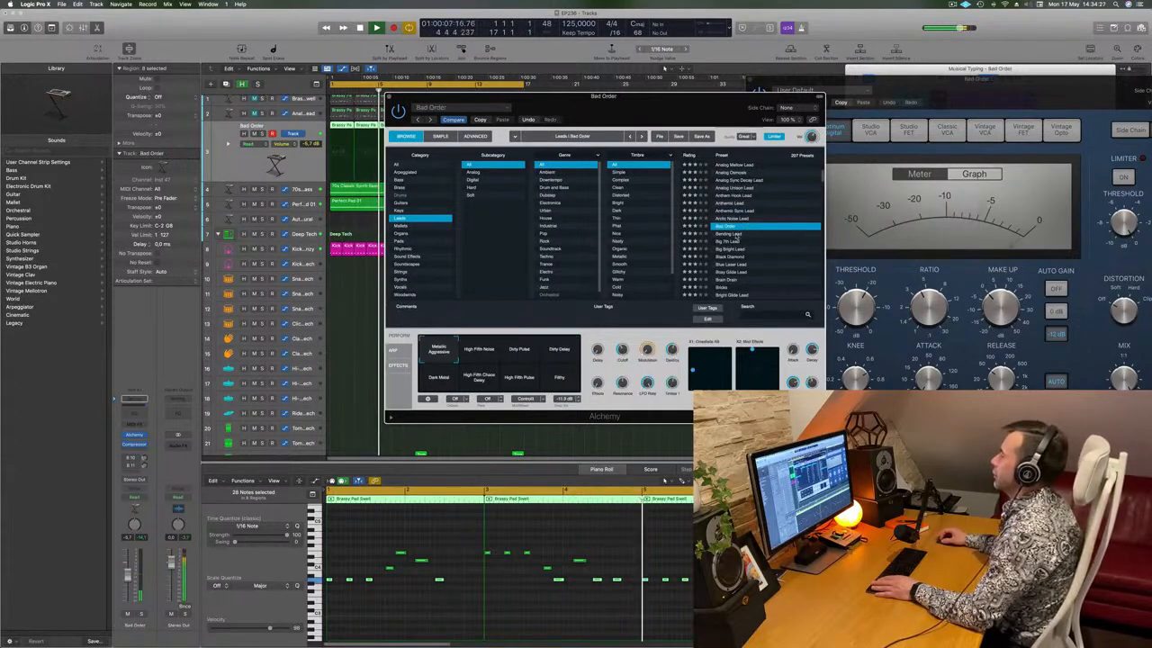
Try Bending Lead and Big 7th Lead, cutoff at 0.0 %, and its Big Stack, Bass 7th, Big Bass variations
left_click(727, 233)
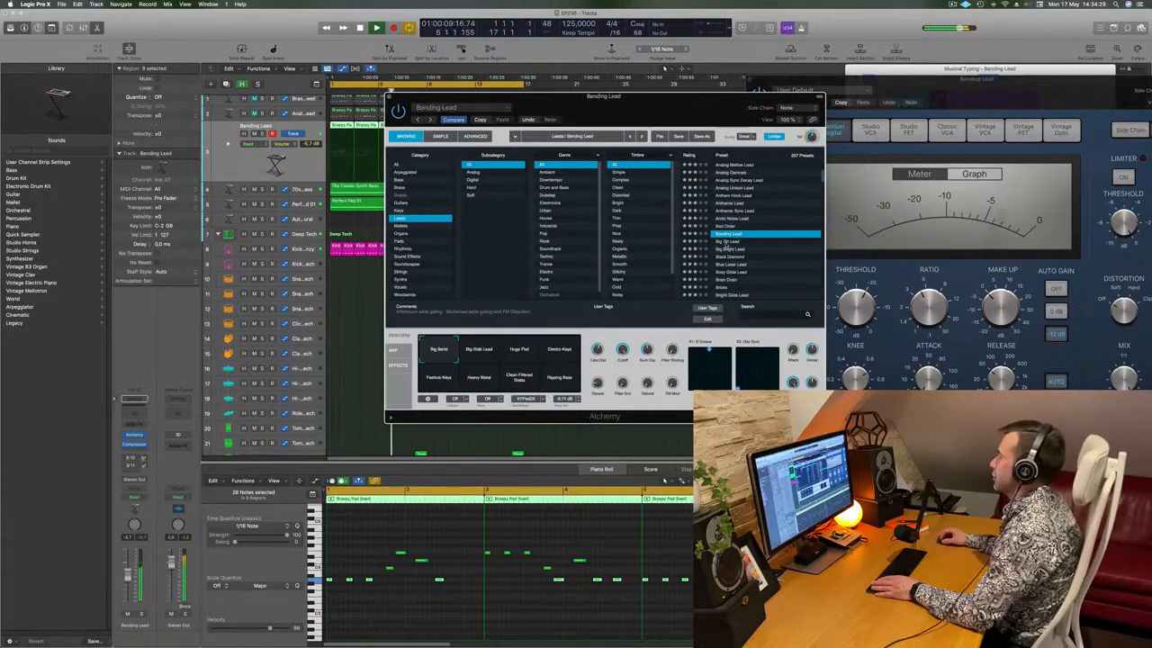
left_click(725, 242)
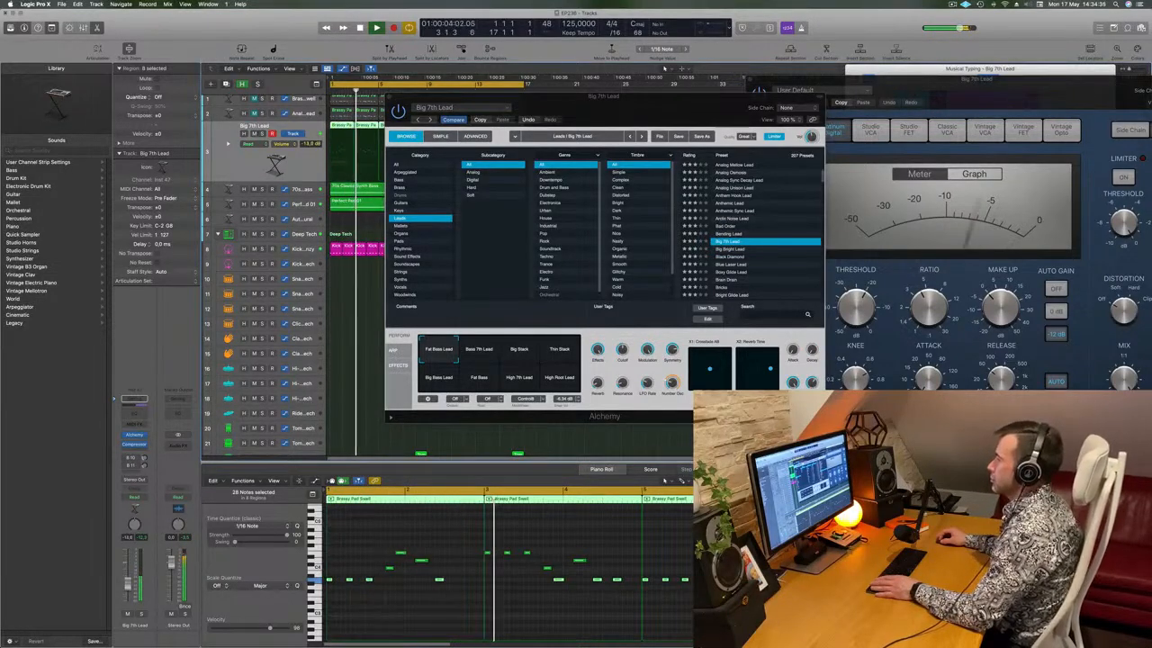
key("space")
left_click_drag(621, 349, 550, 392)
left_click(520, 350)
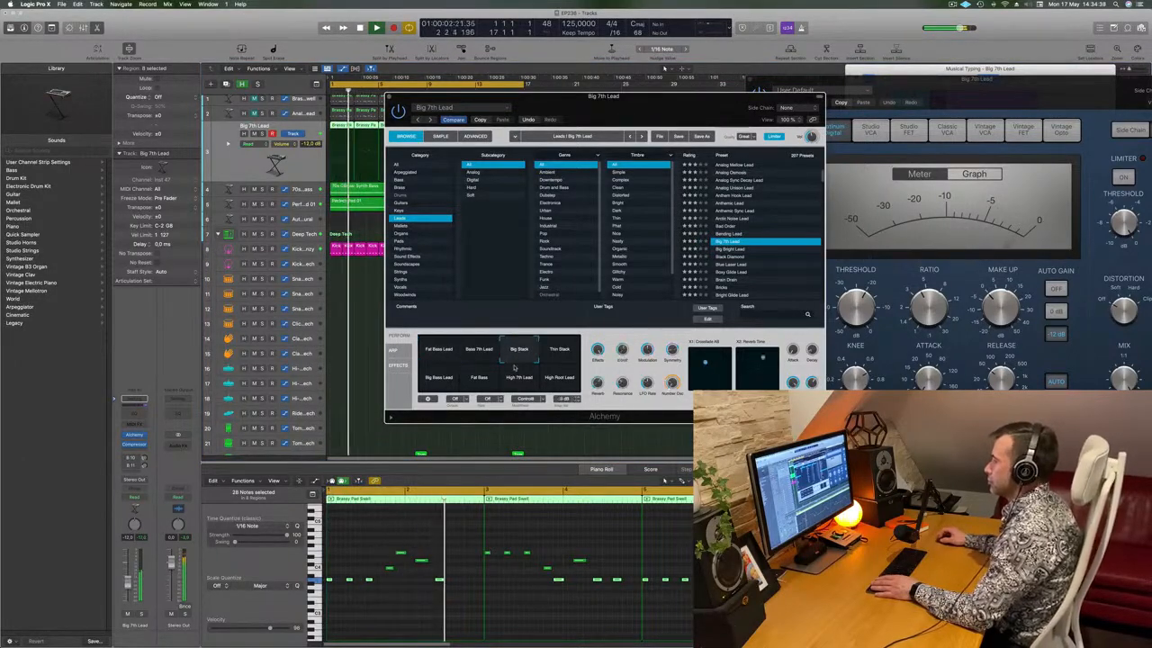
left_click(486, 357)
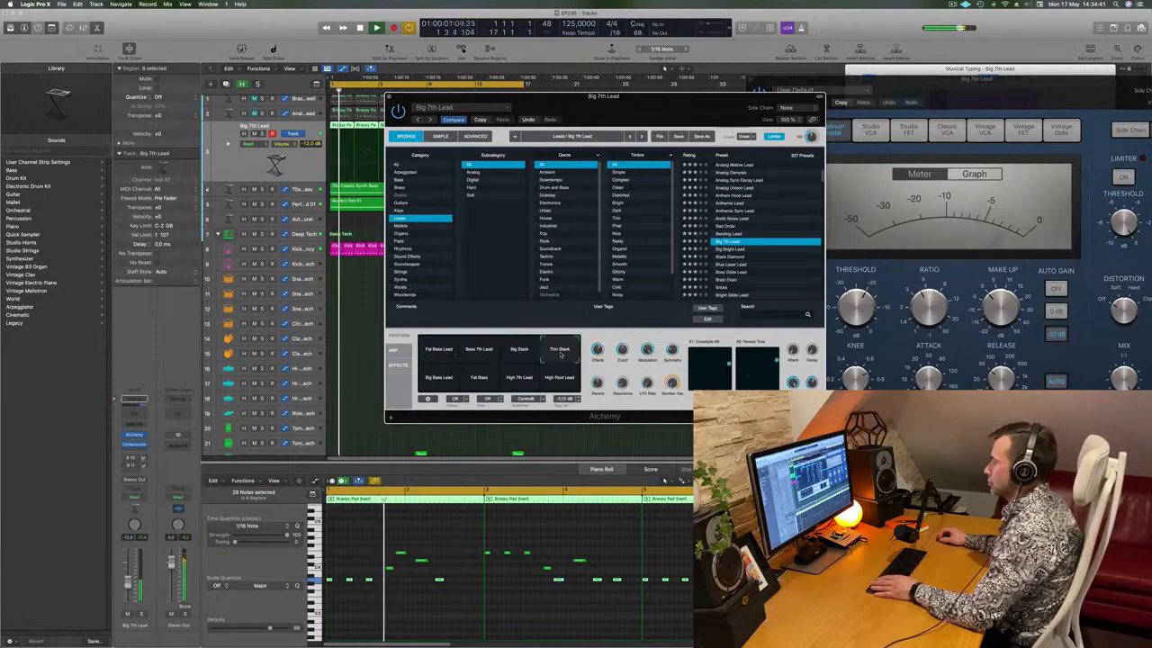
left_click(457, 378)
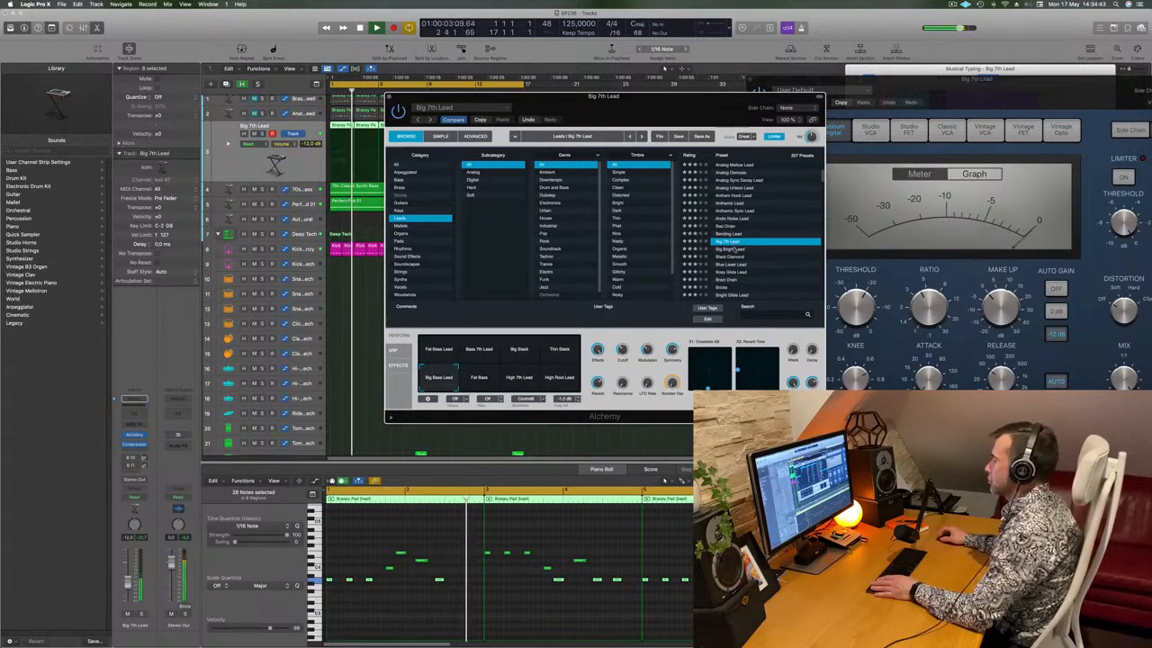
Audition Big Bright Lead, Black Diamond, Brain Drain, Bright Glide Lead, Burst Of Light and Butter Cut Saw
left_click(739, 250)
left_click(742, 258)
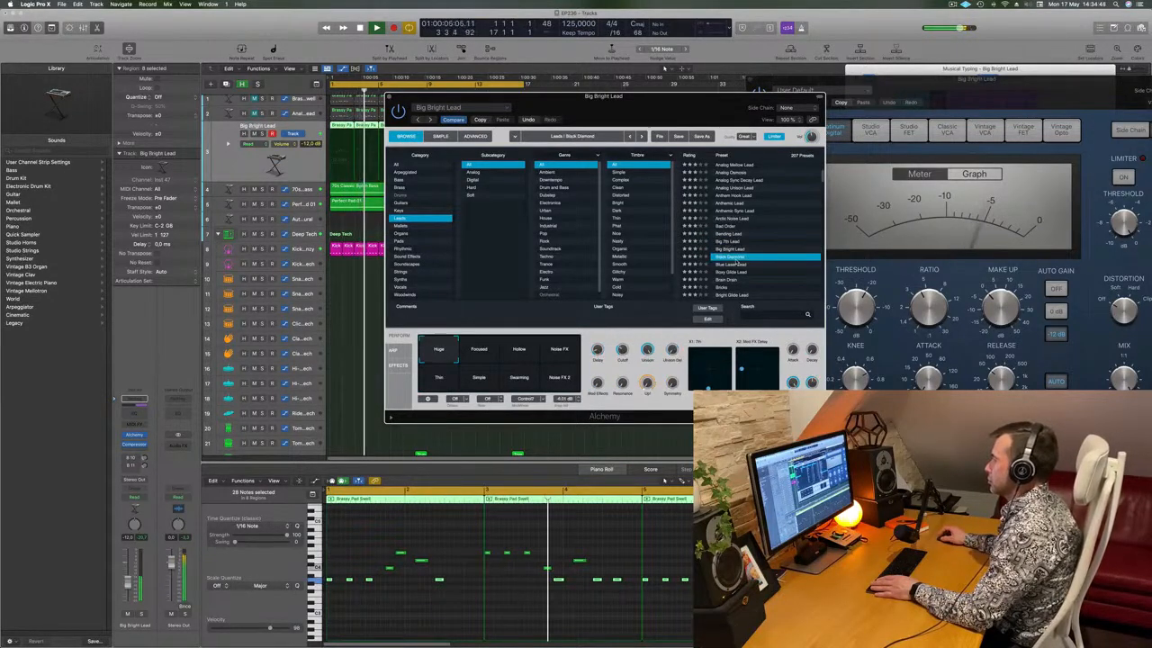
scroll(740, 256, "down", 2)
left_click(730, 254)
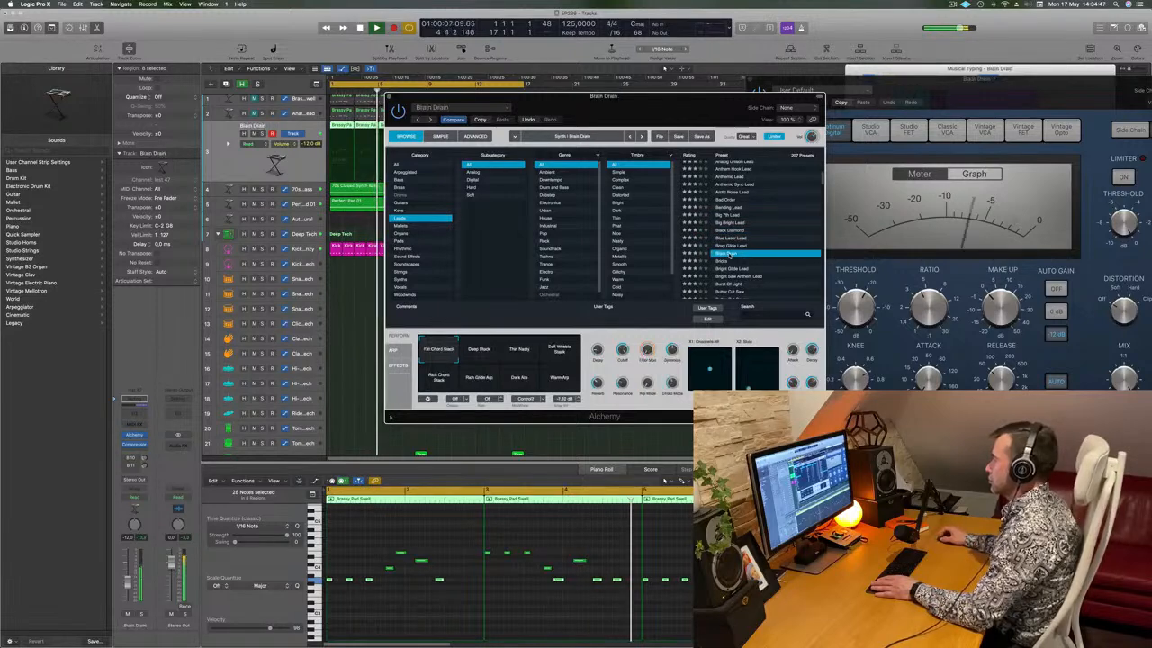
scroll(734, 252, "down", 2)
left_click(743, 244)
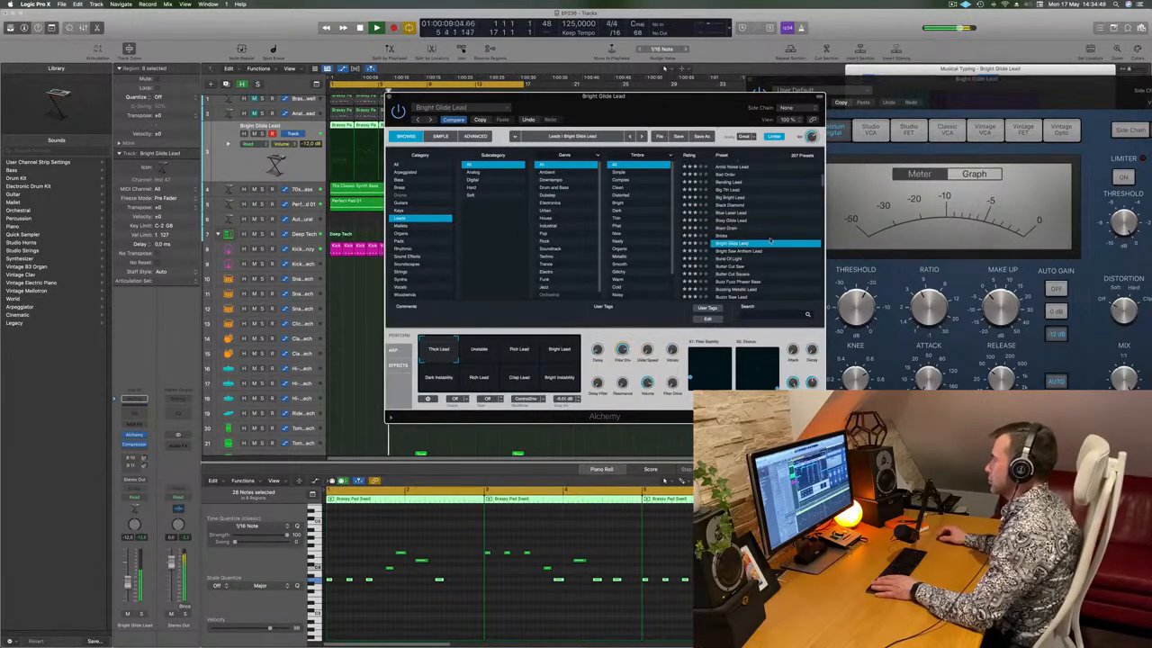
scroll(783, 225, "down", 2)
left_click(771, 232)
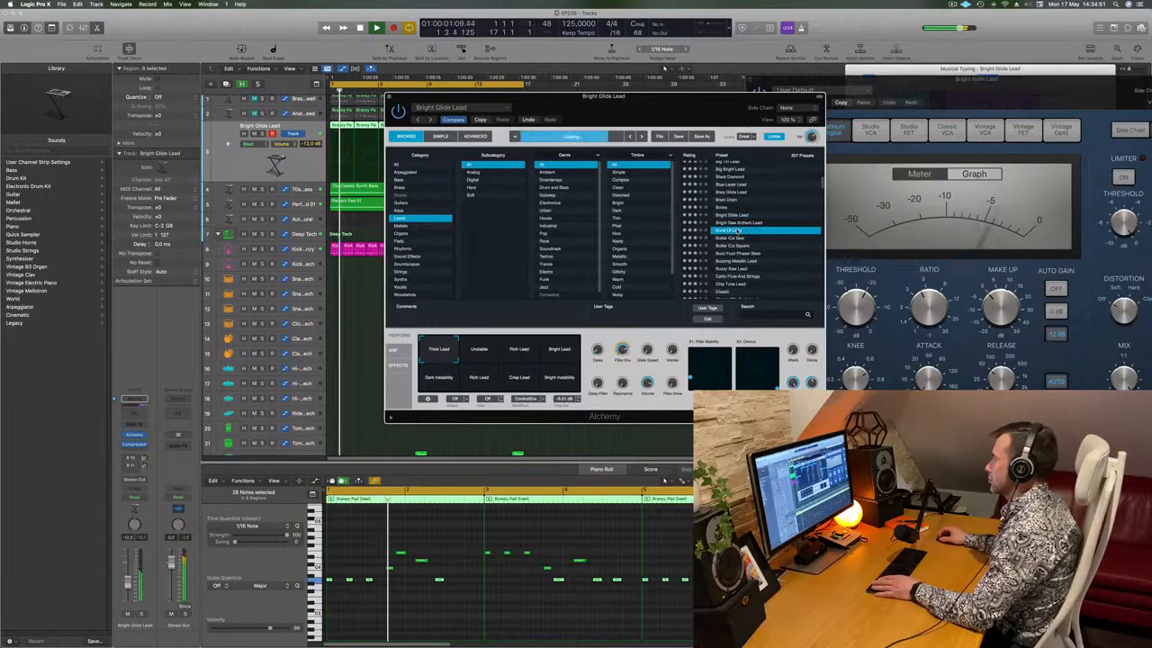
scroll(772, 231, "down", 1)
left_click(772, 231)
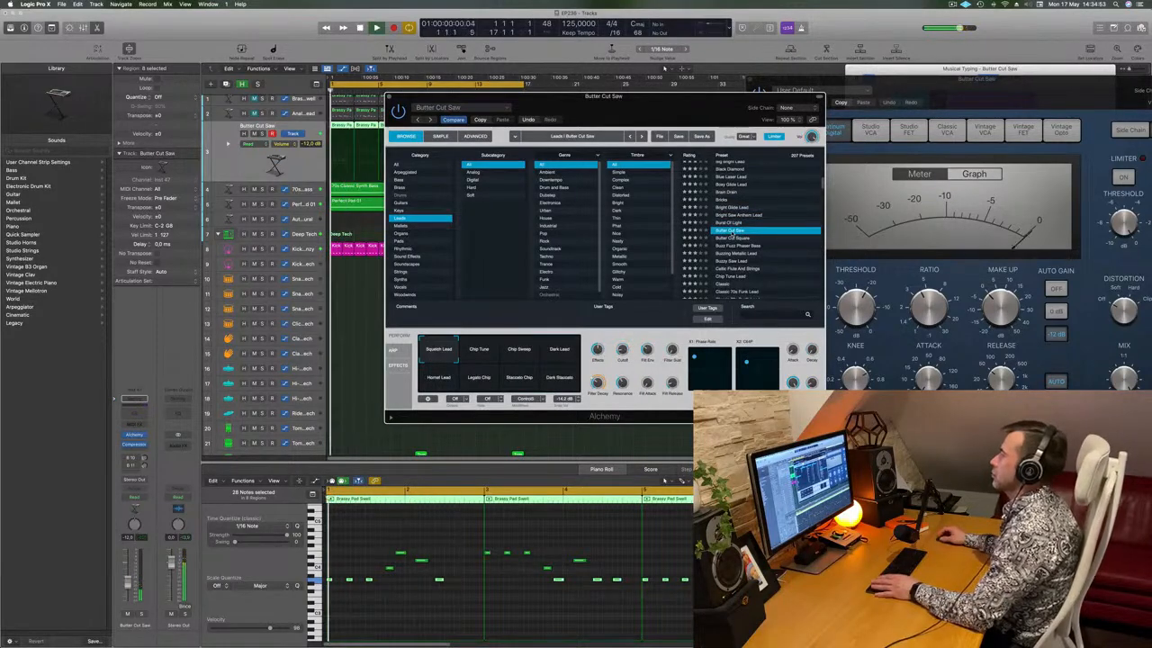
Try Buzzy Saw Lead and Classic, then load the Classic Super Saw preset
scroll(772, 237, "down", 2)
left_click(771, 238)
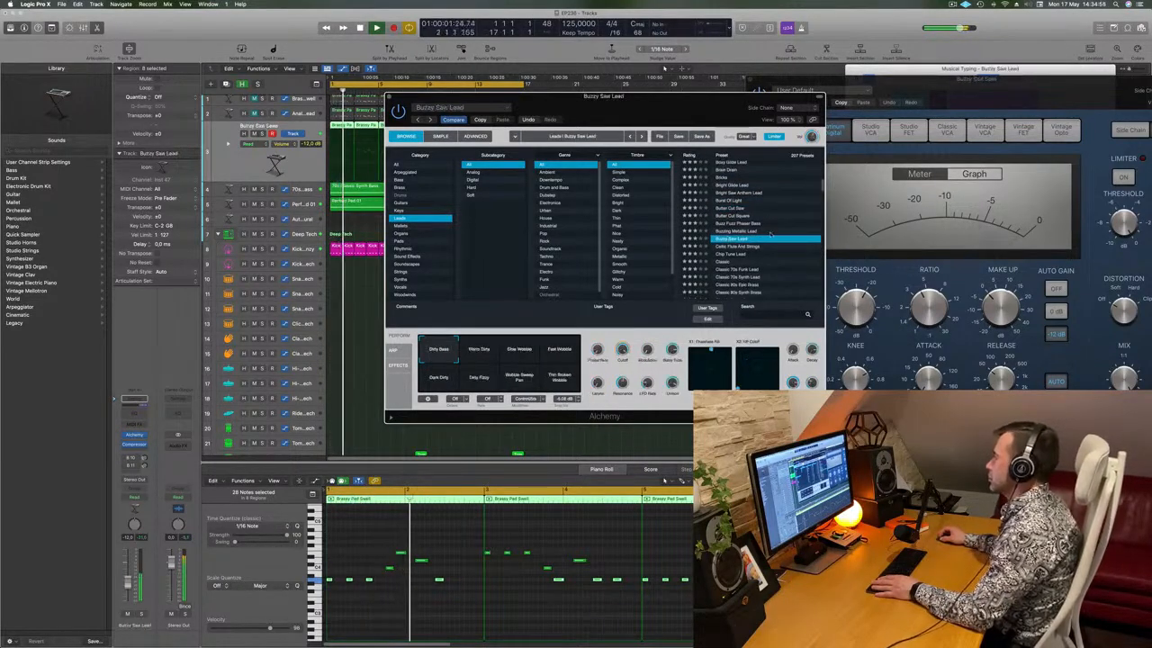
scroll(770, 235, "down", 2)
left_click(770, 228)
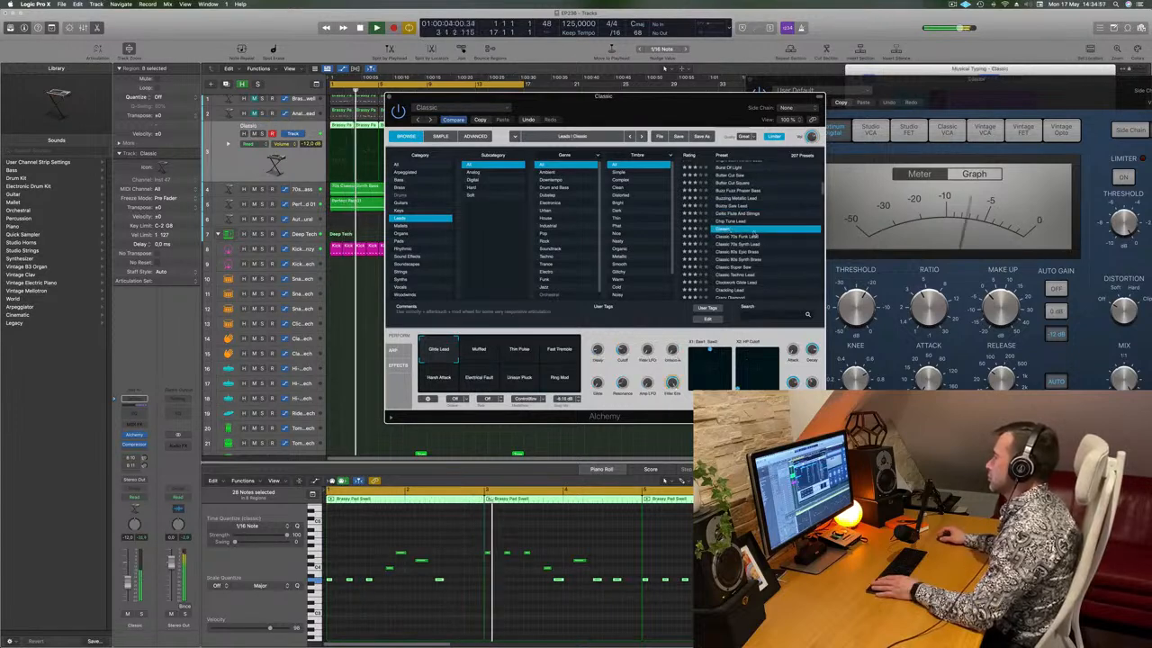
scroll(782, 238, "down", 2)
scroll(795, 241, "down", 1)
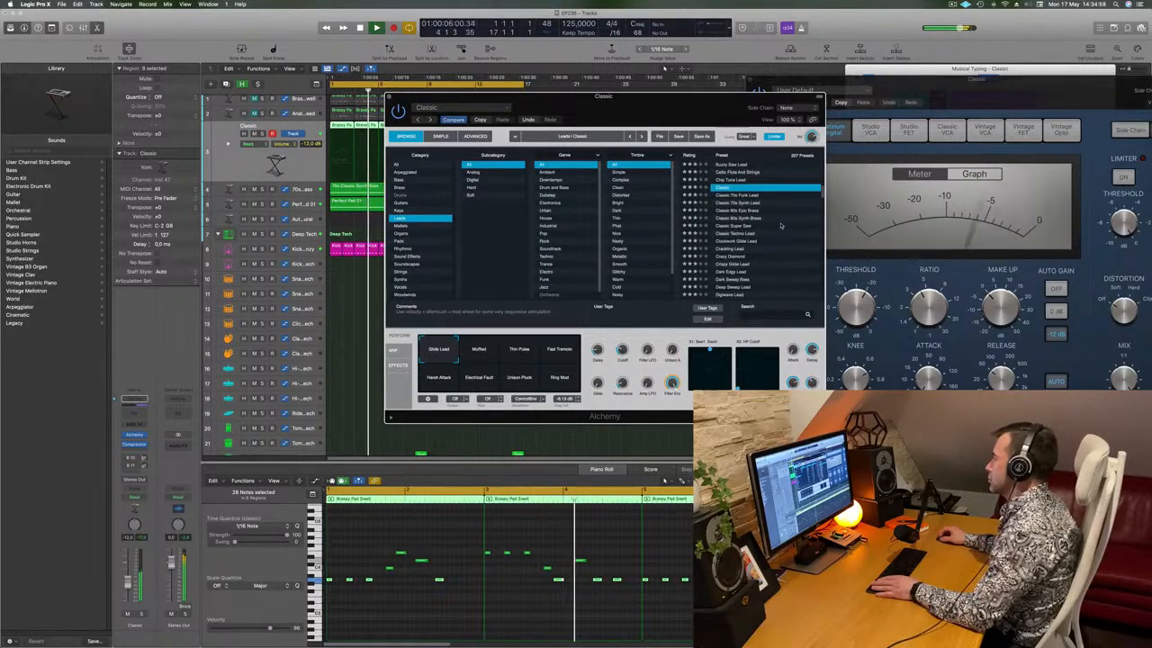
left_click(796, 227)
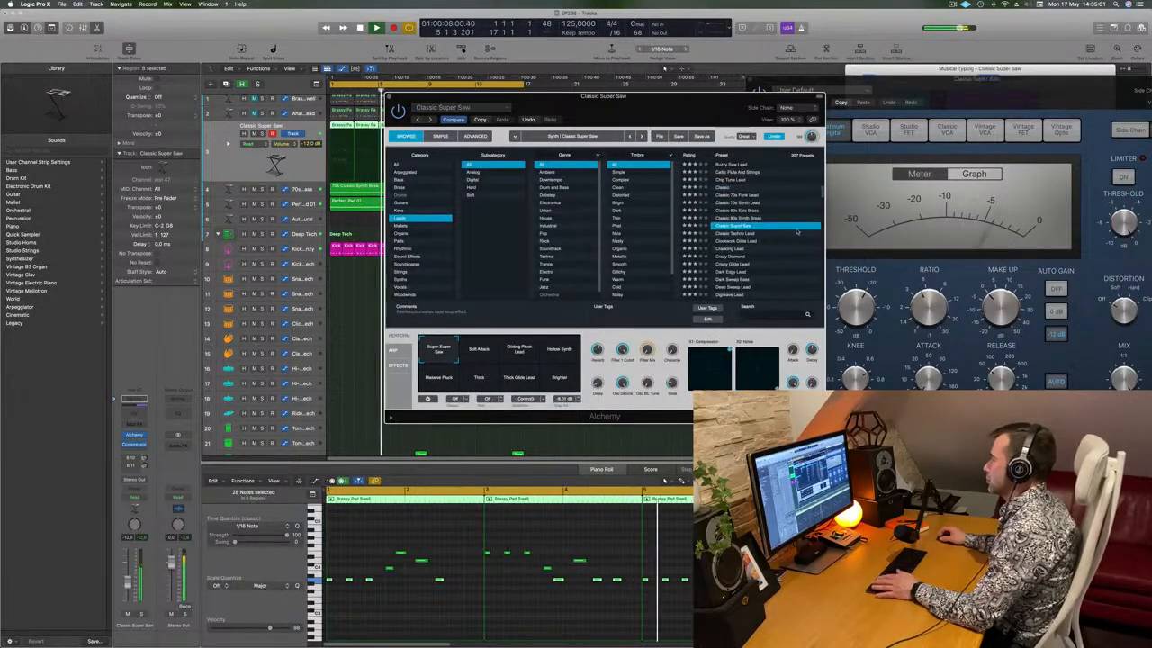
left_click_drag(695, 108, 718, 105)
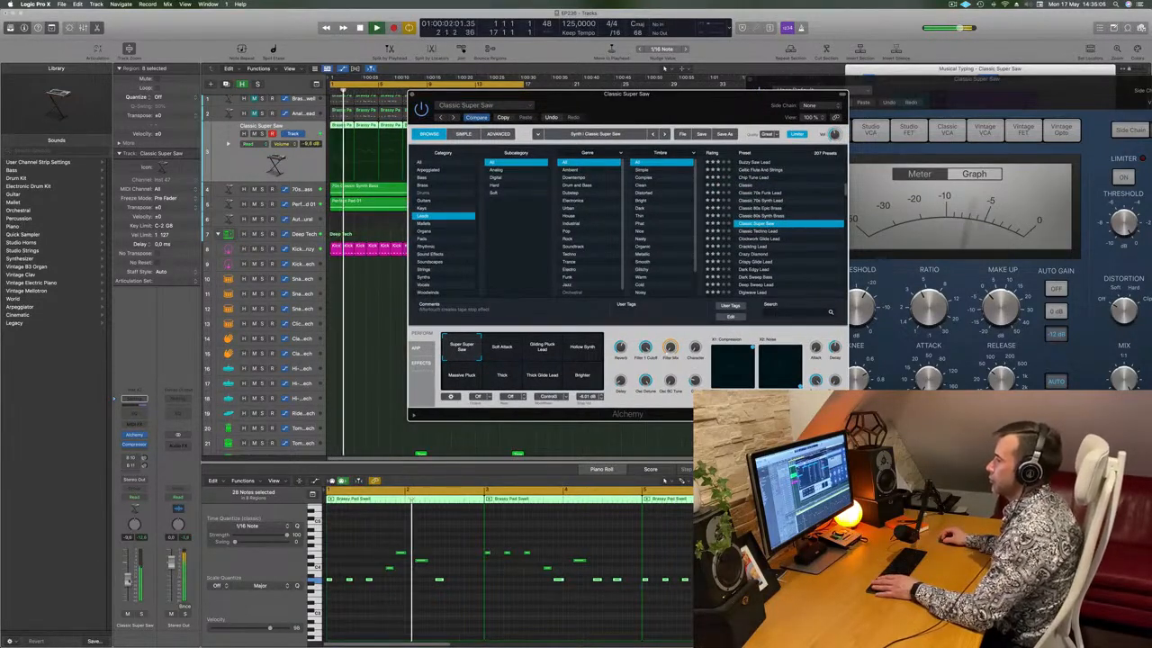
Lower the fader to about -13,6 dB and try Gliding Pluck Lead, Hollow Synth, Brighter, Thick, Massive Pluck
left_click_drag(128, 579, 128, 584)
left_click(502, 351)
left_click(564, 350)
left_click(589, 350)
left_click(586, 381)
left_click(504, 383)
left_click(460, 385)
Return to Super Super Saw, nudge the fader up slightly, and close Alchemy
left_click(461, 349)
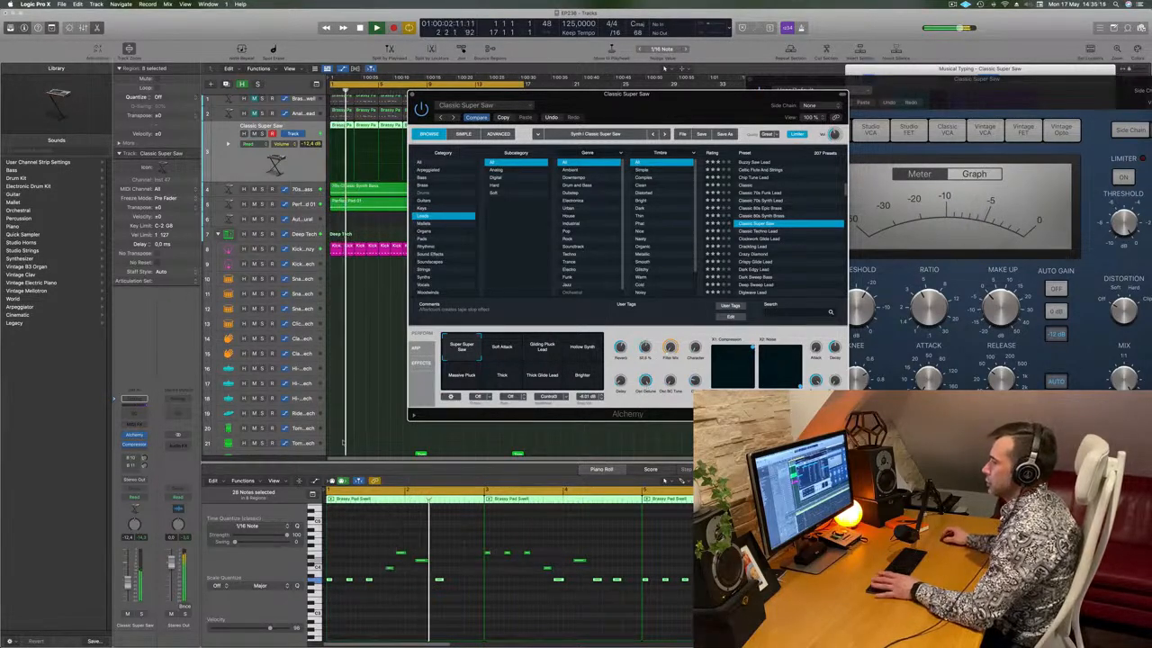
left_click_drag(128, 578, 128, 578)
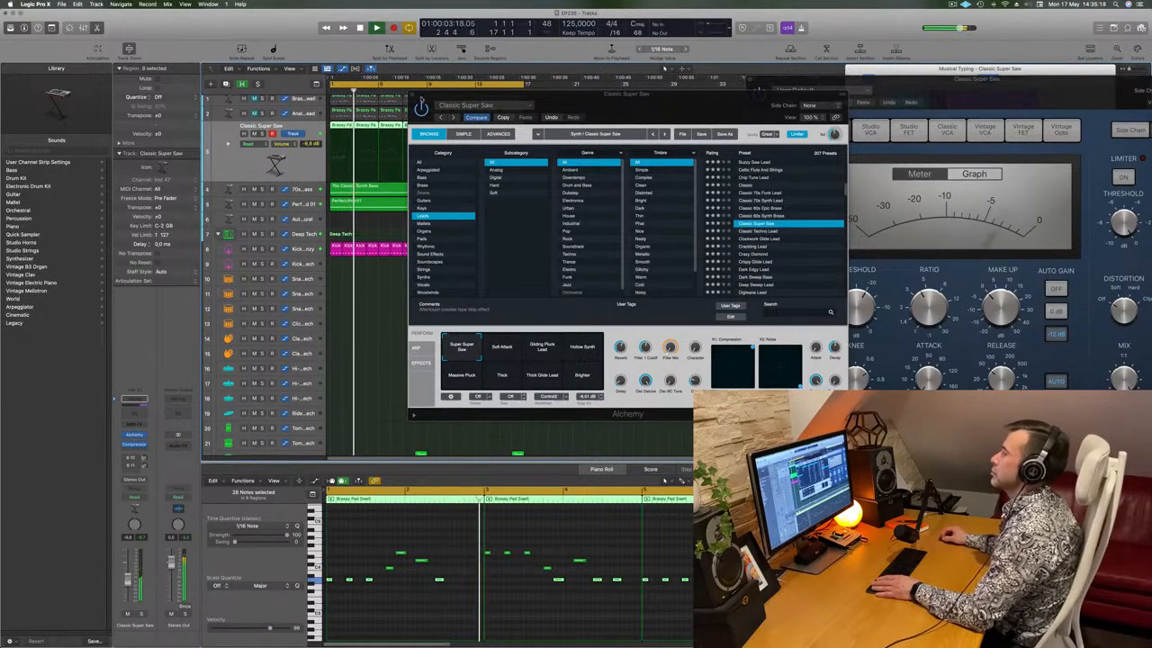
left_click(411, 95)
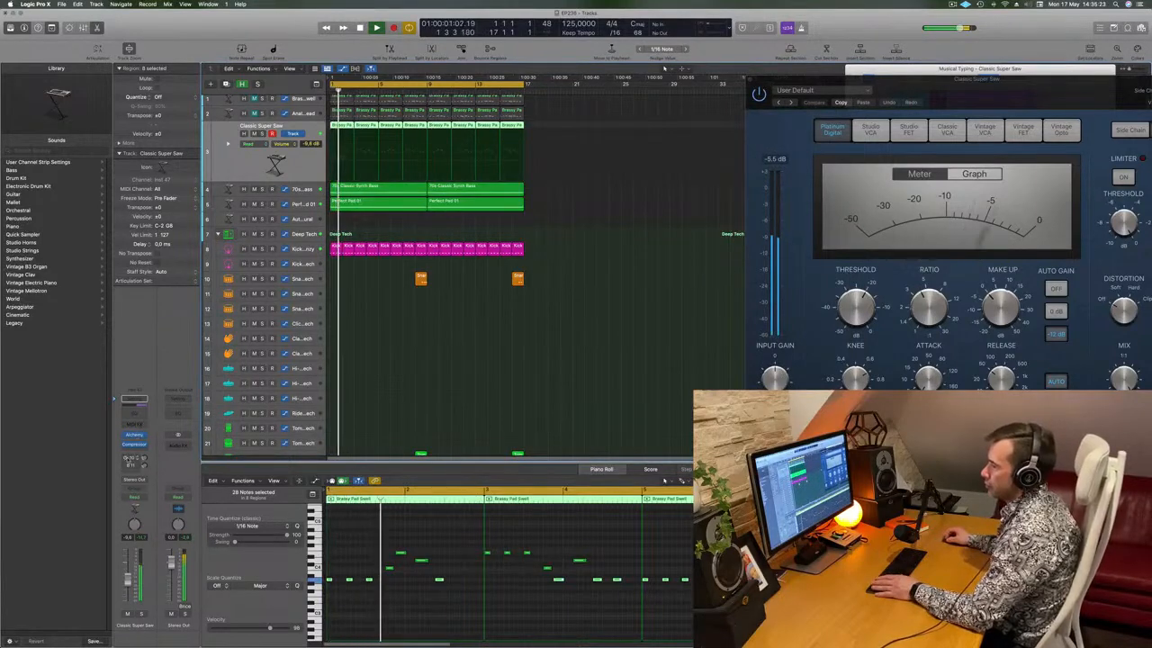
Start playback and insert a stereo Compressor on the Aux 8 channel
key("space")
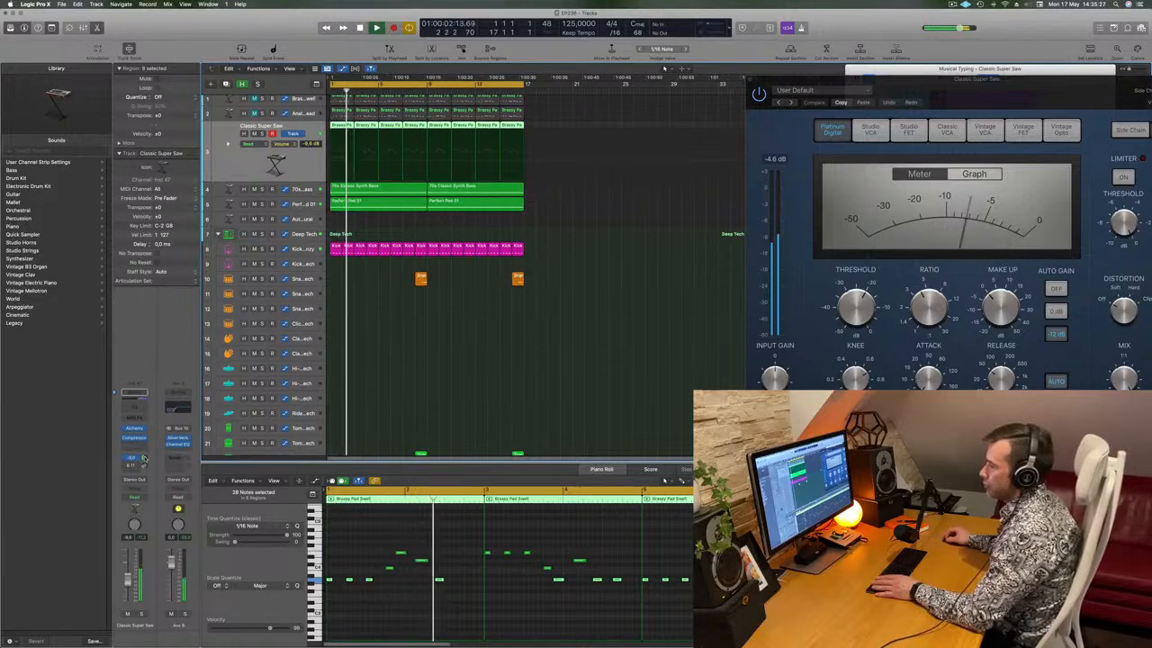
left_click(184, 450)
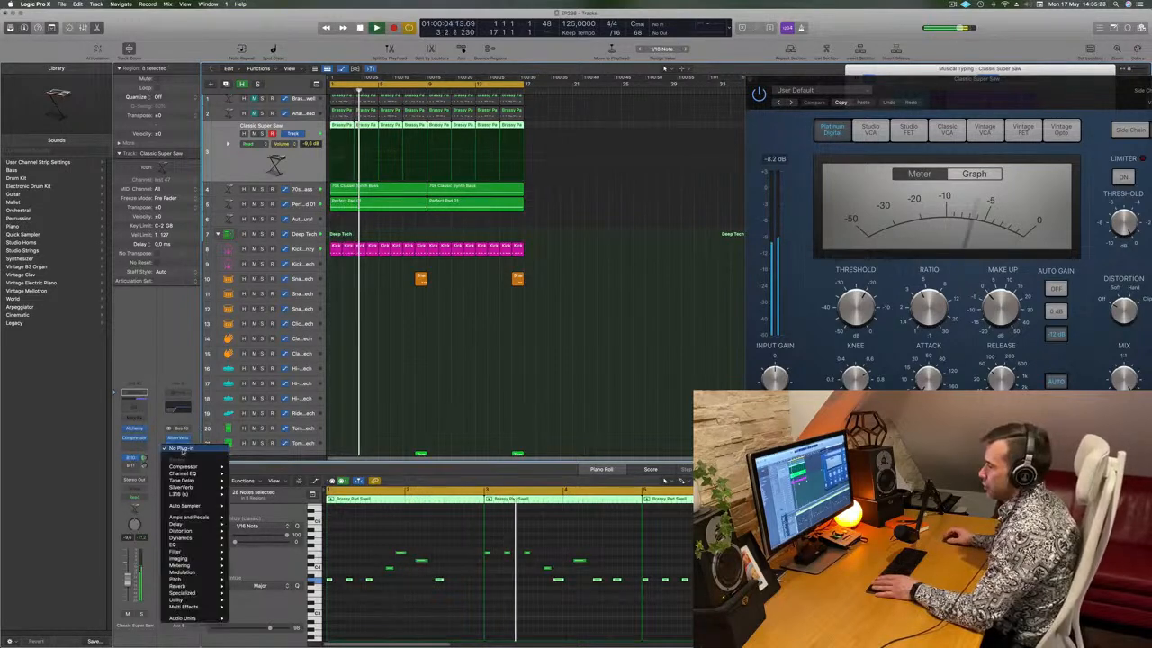
mouse_move(186, 466)
left_click(245, 467)
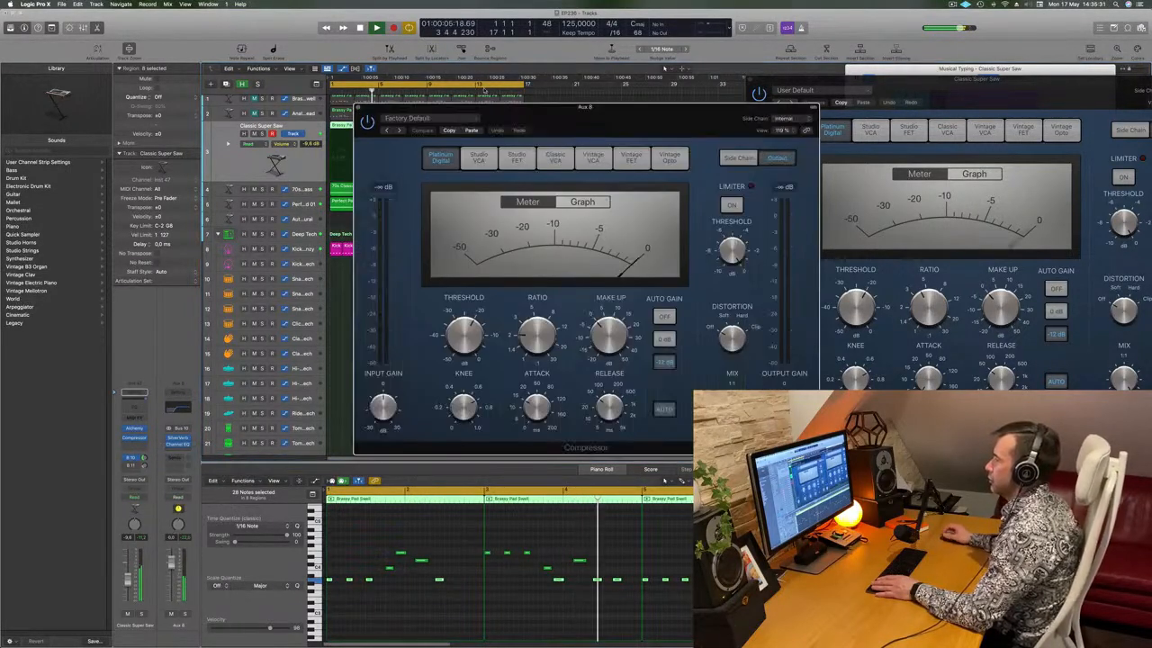
Set the Aux 8 Compressor's side chain to Kick 2 (Inst 3)
left_click(418, 117)
left_click(692, 109)
left_click(781, 117)
mouse_move(796, 132)
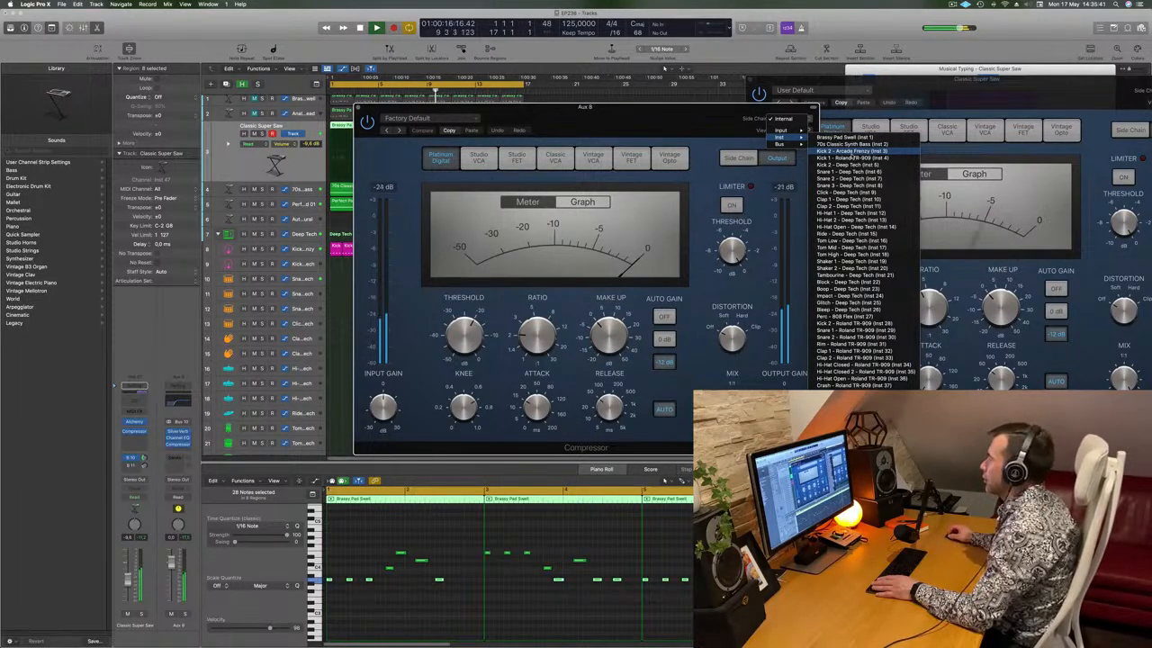
left_click(836, 151)
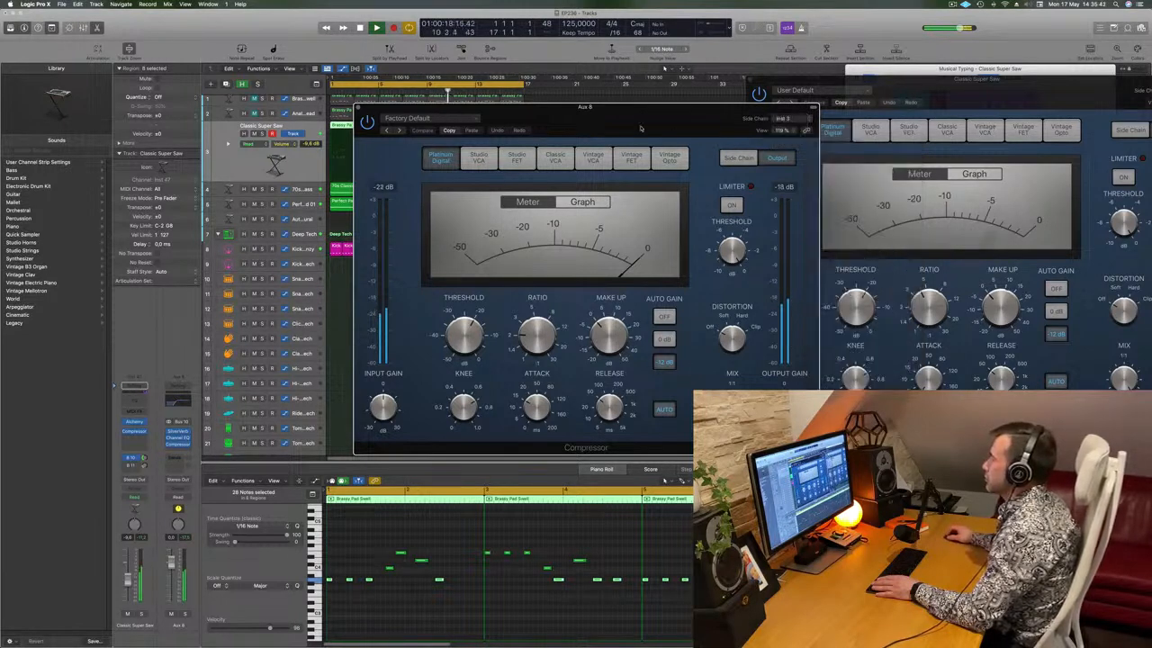
left_click_drag(642, 127, 695, 127)
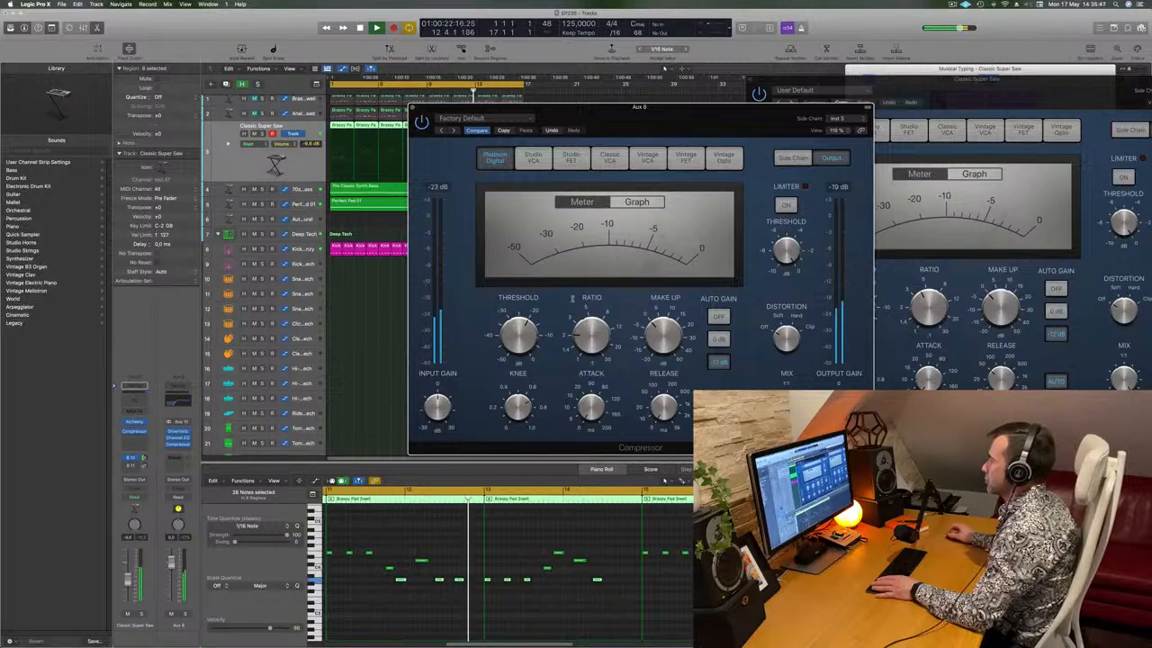
left_click_drag(642, 108, 662, 80)
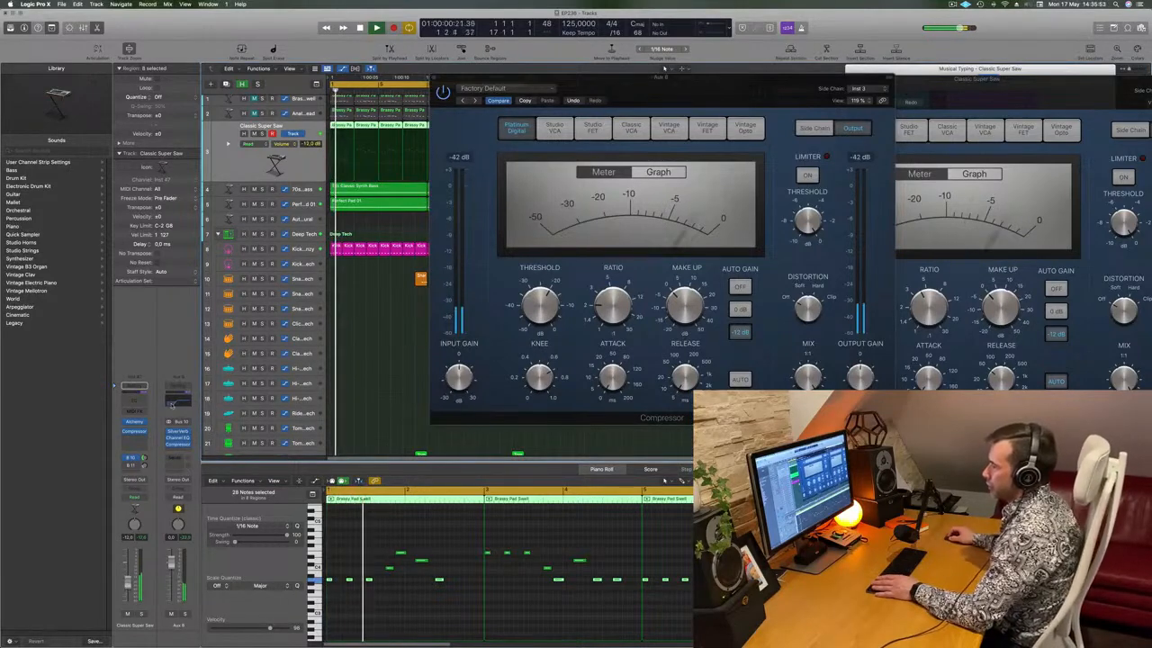
Stop playback, add a send to Bus 11, and close the Compressor window
key("space")
key("space")
left_click(144, 465)
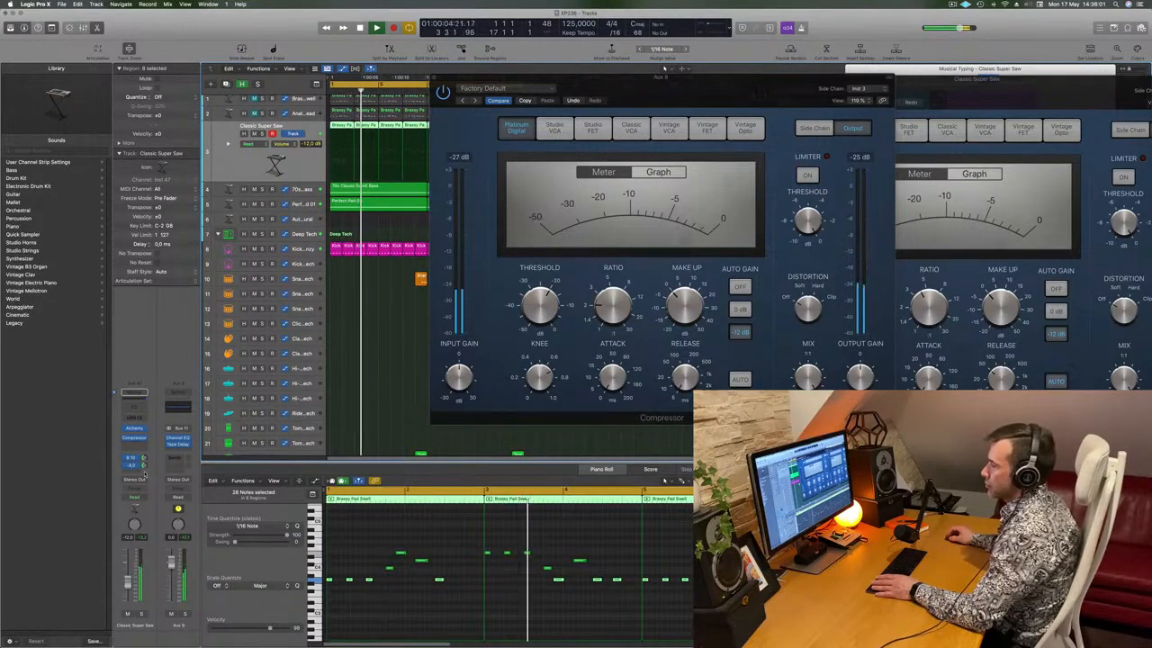
left_click_drag(612, 78, 559, 99)
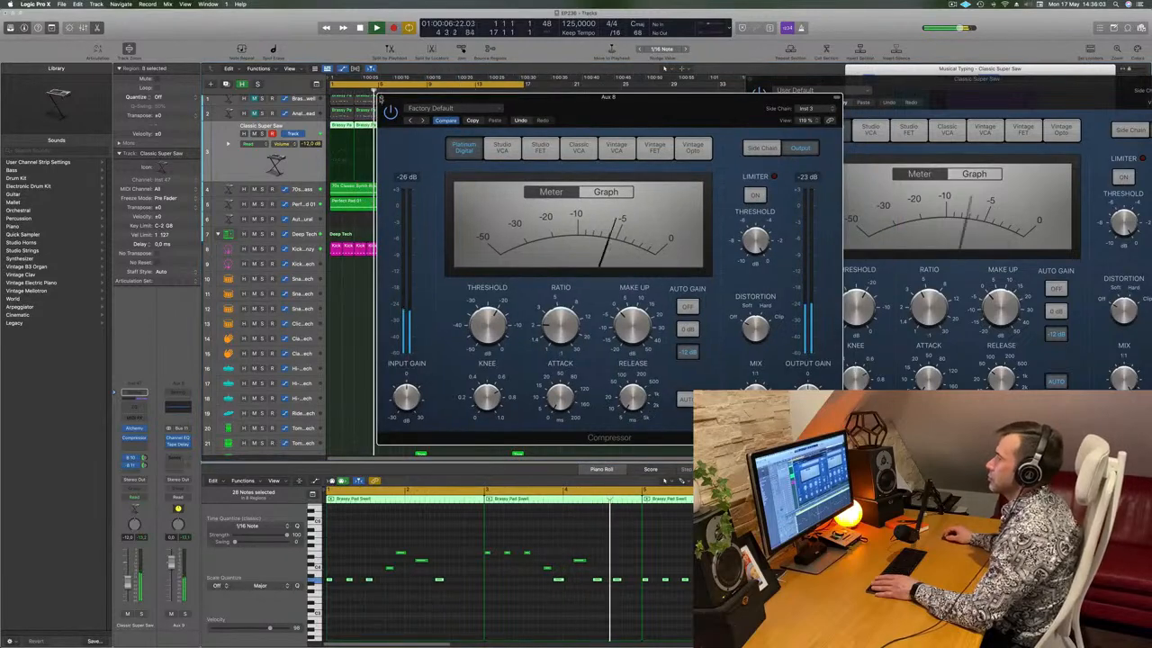
left_click(383, 99)
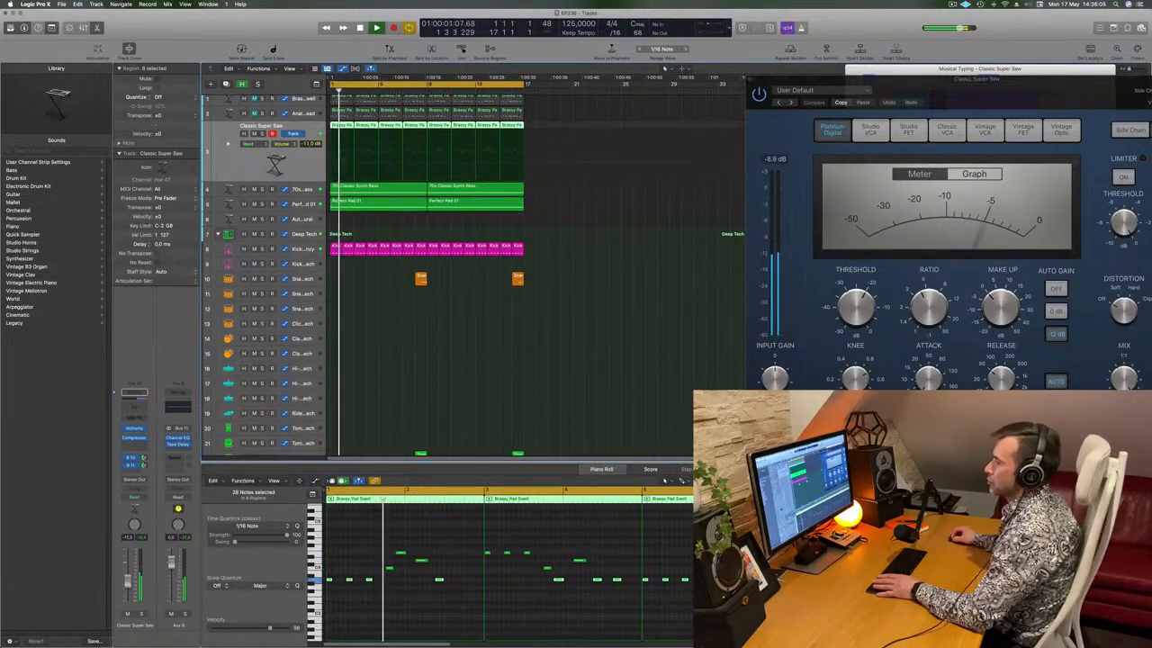
Stop playback, select Classic Super Saw, and create duplicate-setting track Inst 48 below it
left_click(597, 304)
key("space")
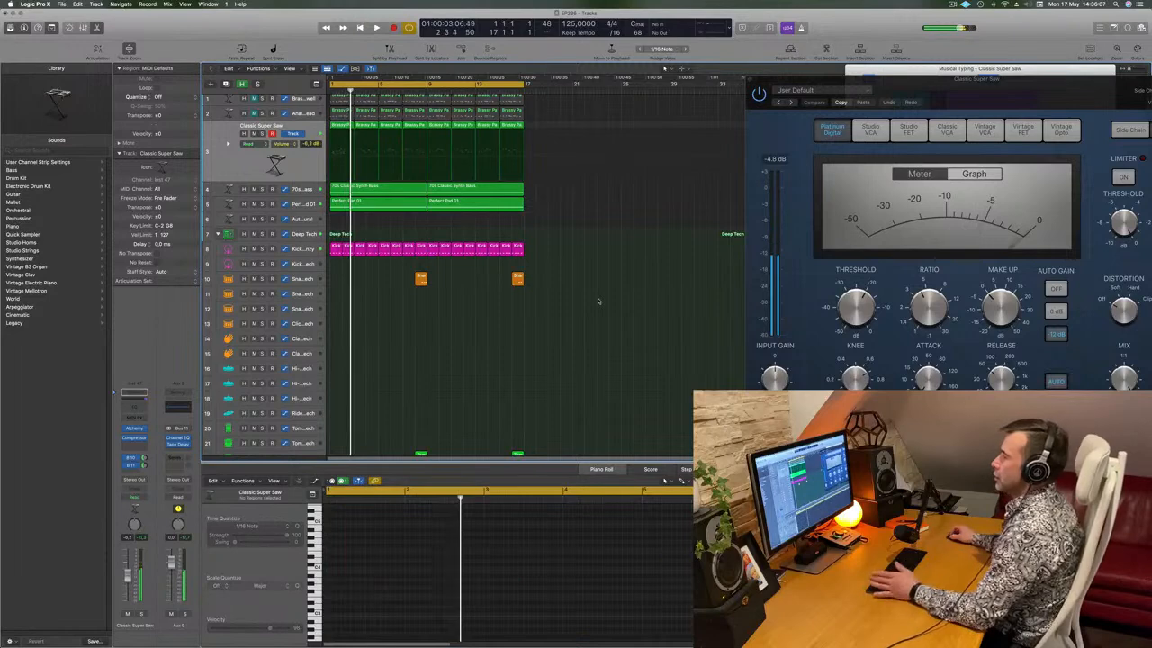
scroll(601, 300, "up", 1)
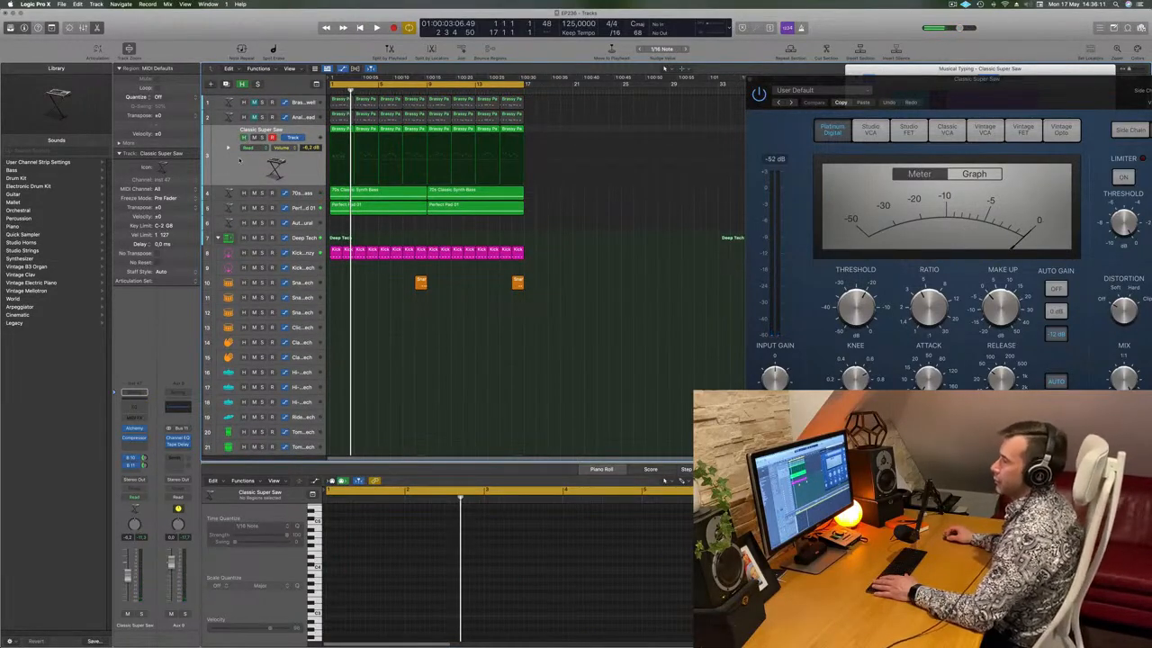
left_click(239, 161)
key("Down")
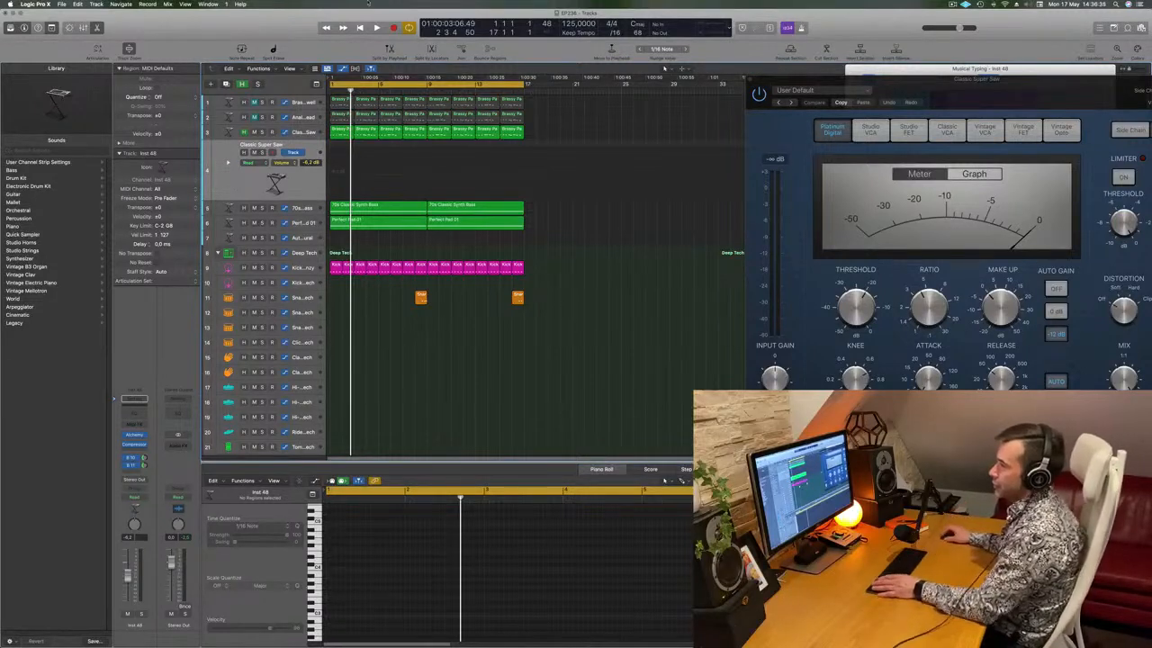
Open the track's Alchemy synth and load Keys presets, trying Faded Keys and Flute Hold before settling on Flute Noise
key("b")
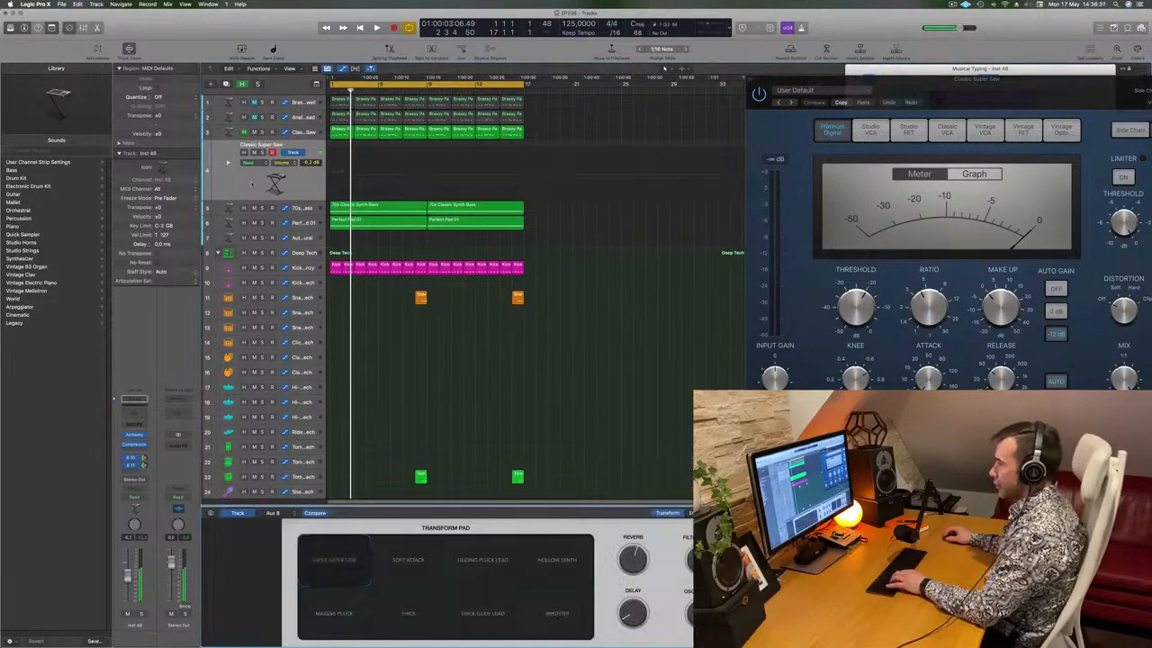
left_click(137, 435)
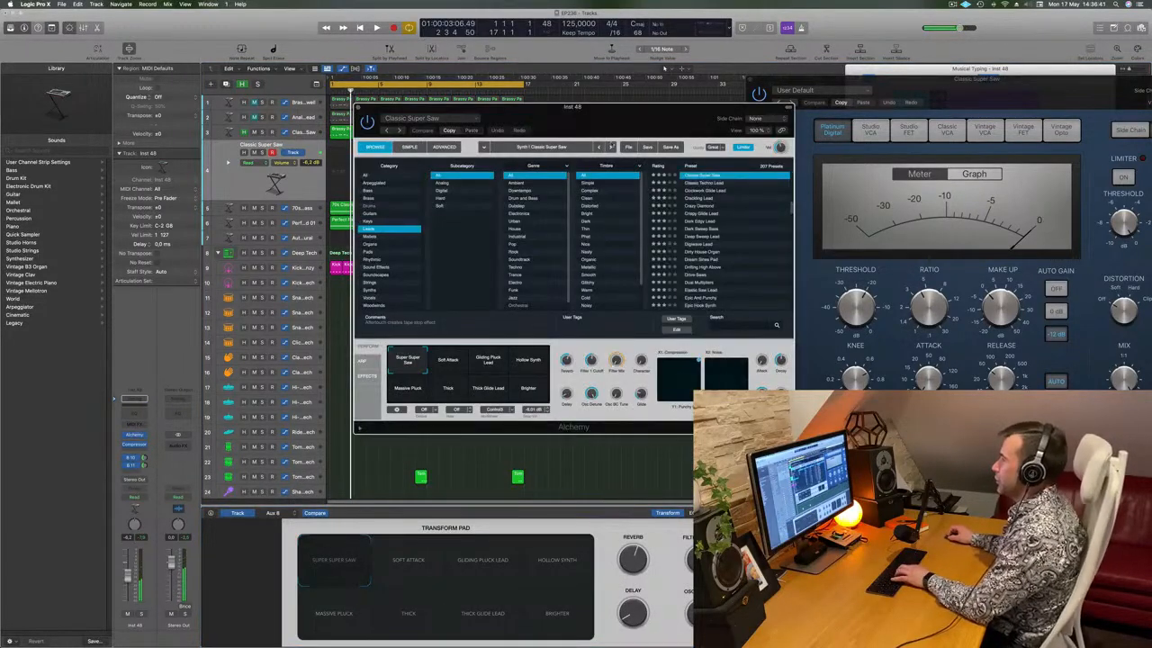
left_click_drag(577, 108, 585, 143)
left_click(384, 220)
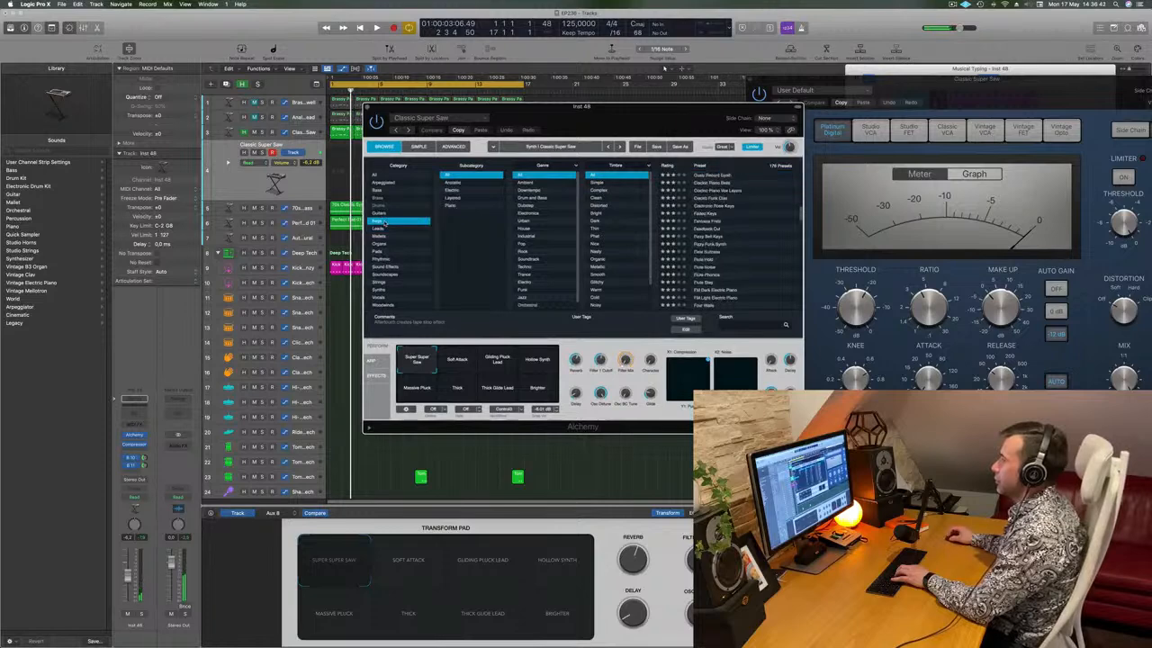
left_click(707, 215)
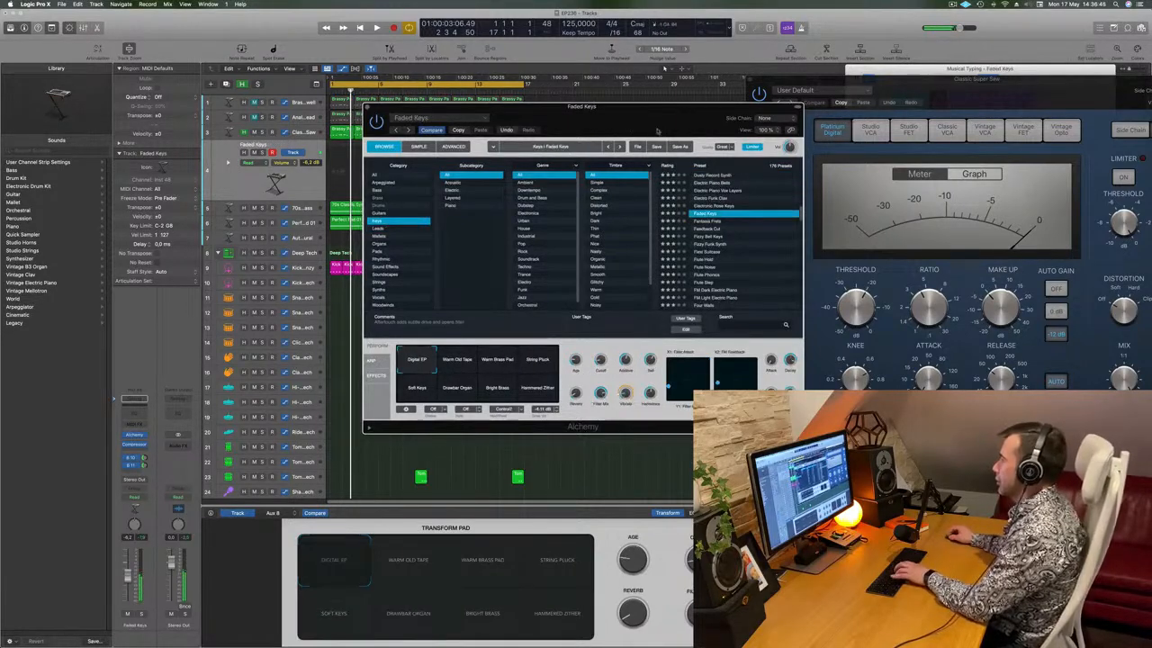
left_click_drag(629, 128, 739, 147)
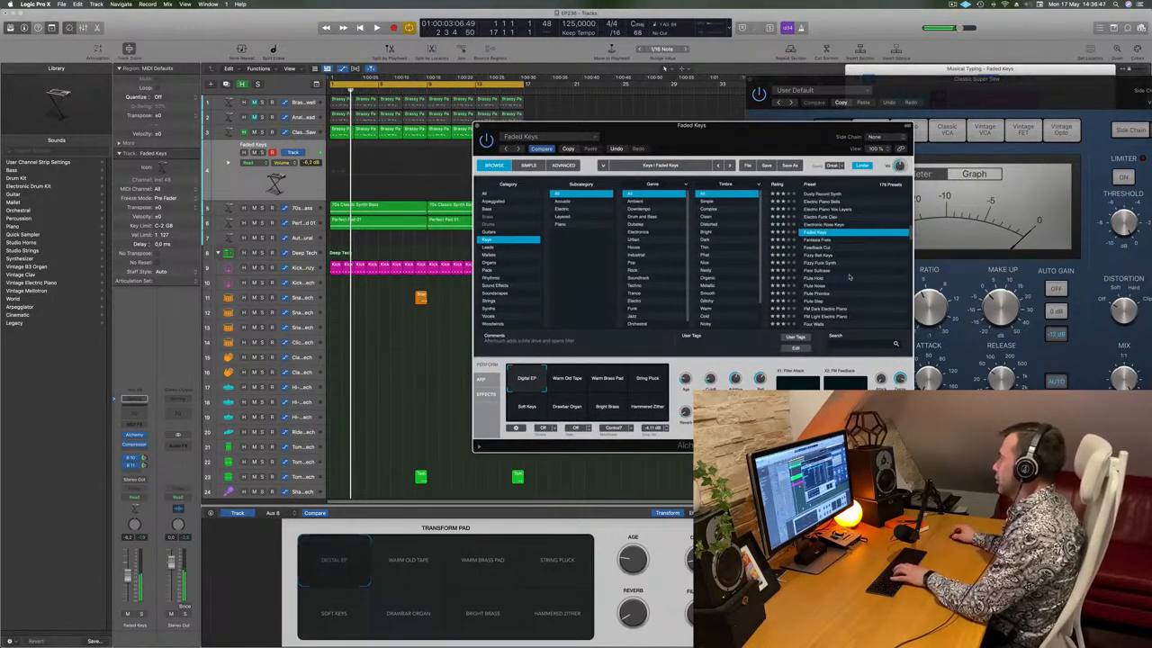
left_click(816, 279)
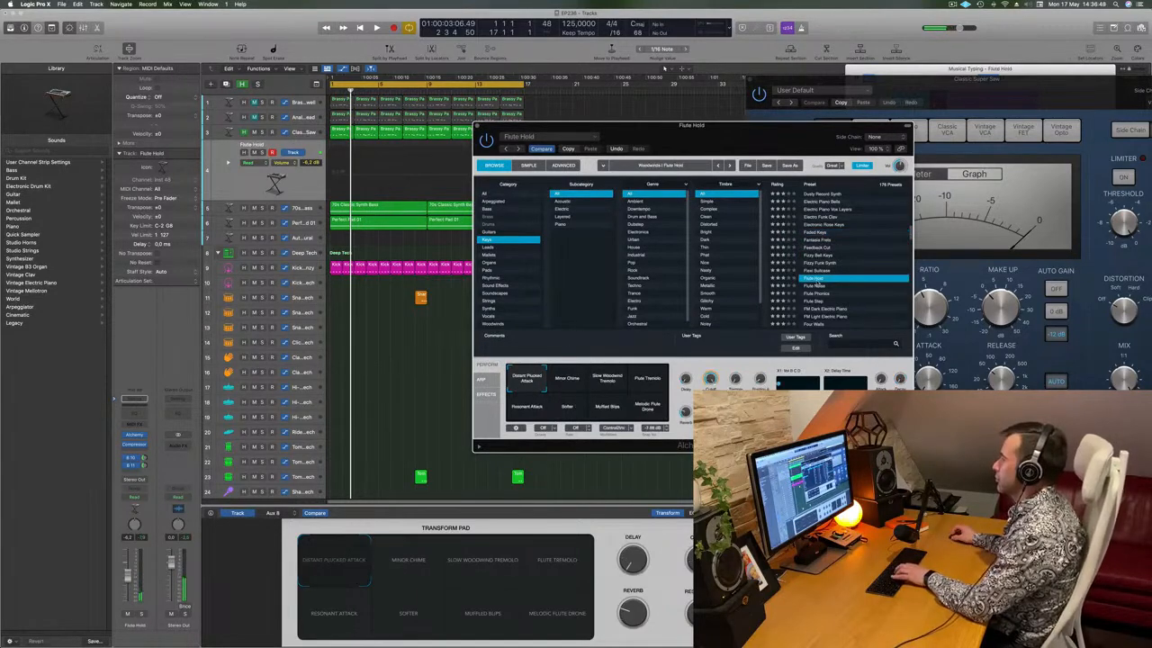
left_click(819, 286)
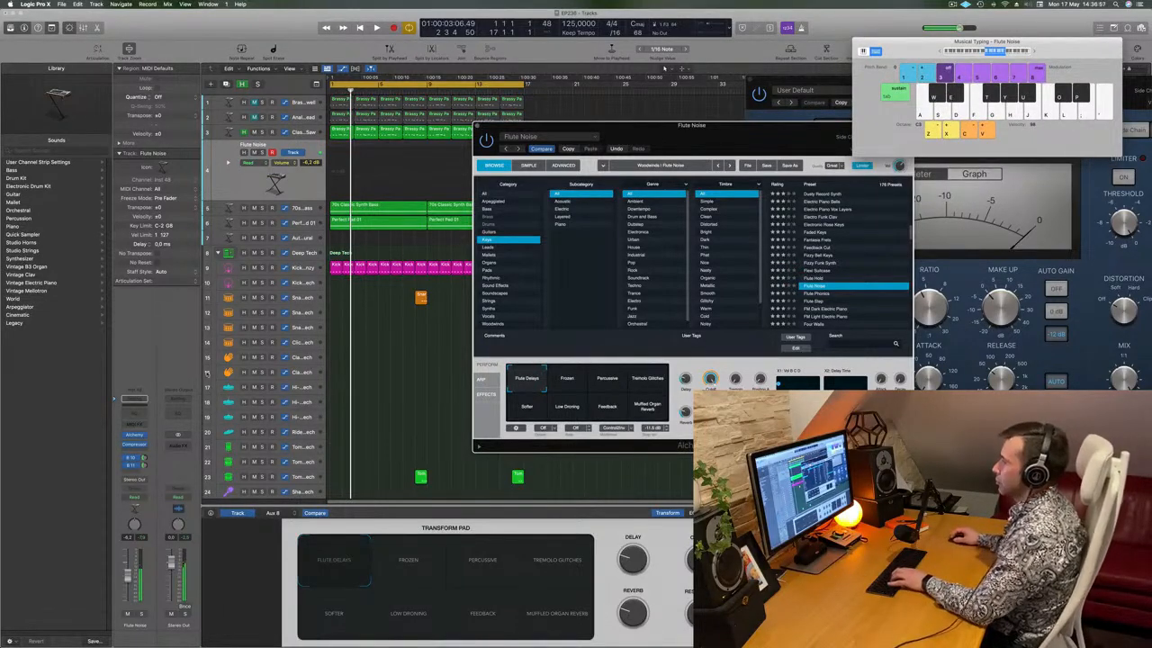
Start playback and audition Flute Noise with Musical Typing notes, including one octave higher
key("space")
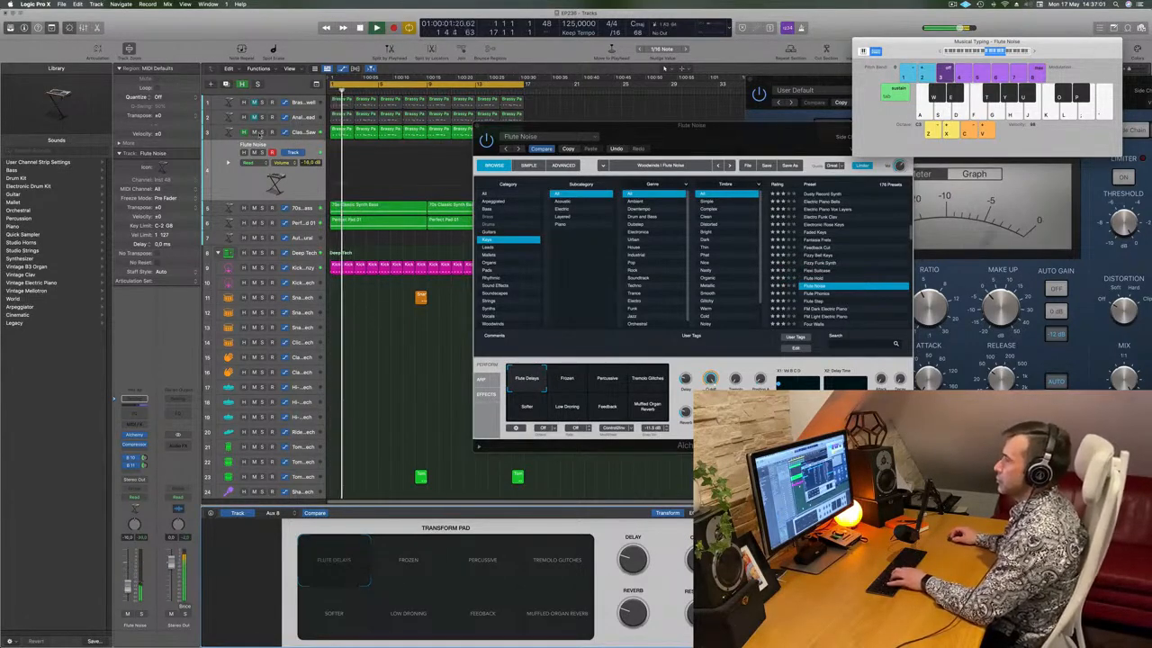
key("f")
key("k")
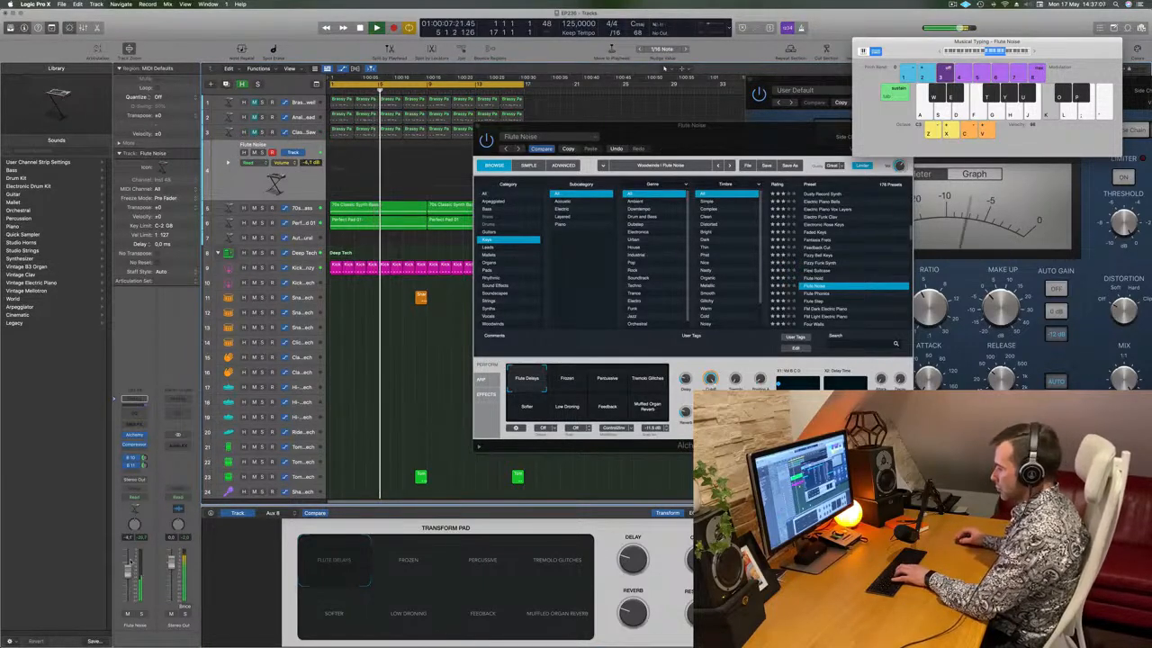
key("l")
key("l")
key("j")
key("x")
key("j")
key("g")
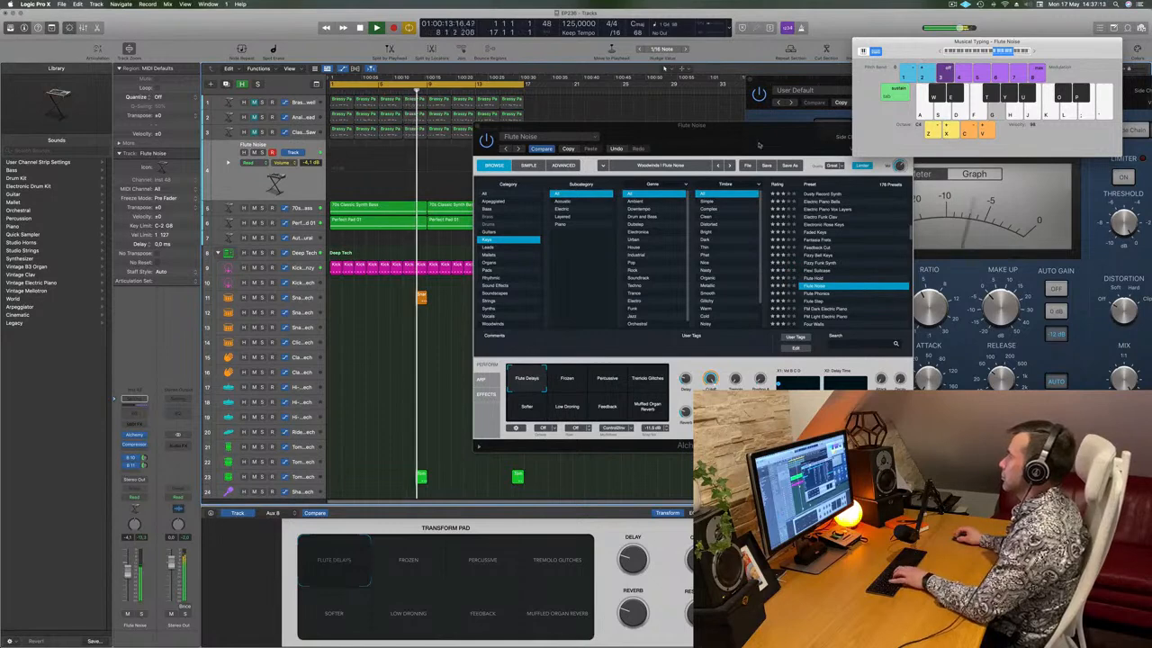
left_click_drag(760, 145, 681, 120)
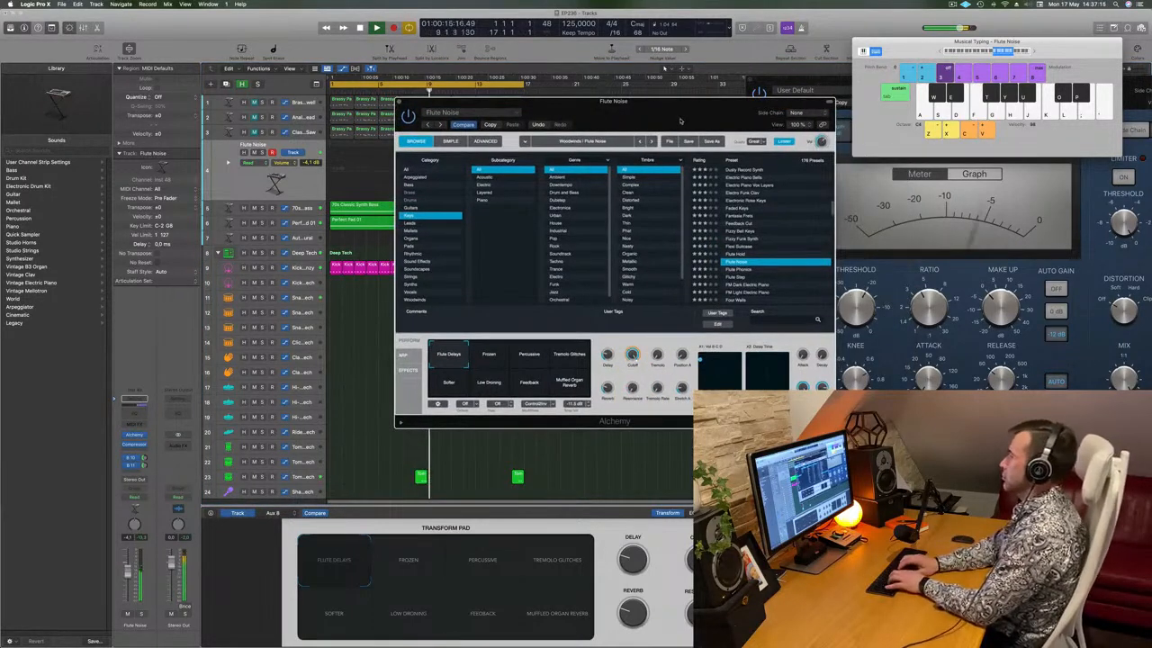
key("k")
key("g")
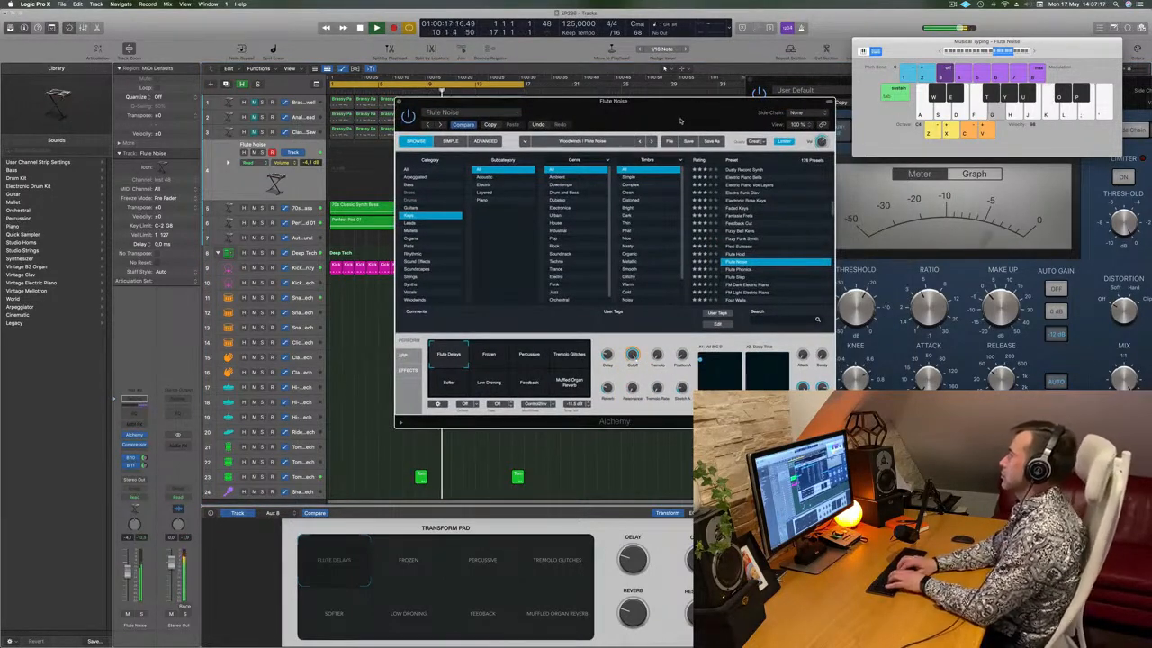
key("s")
key("a")
key("s")
key("a")
key("a")
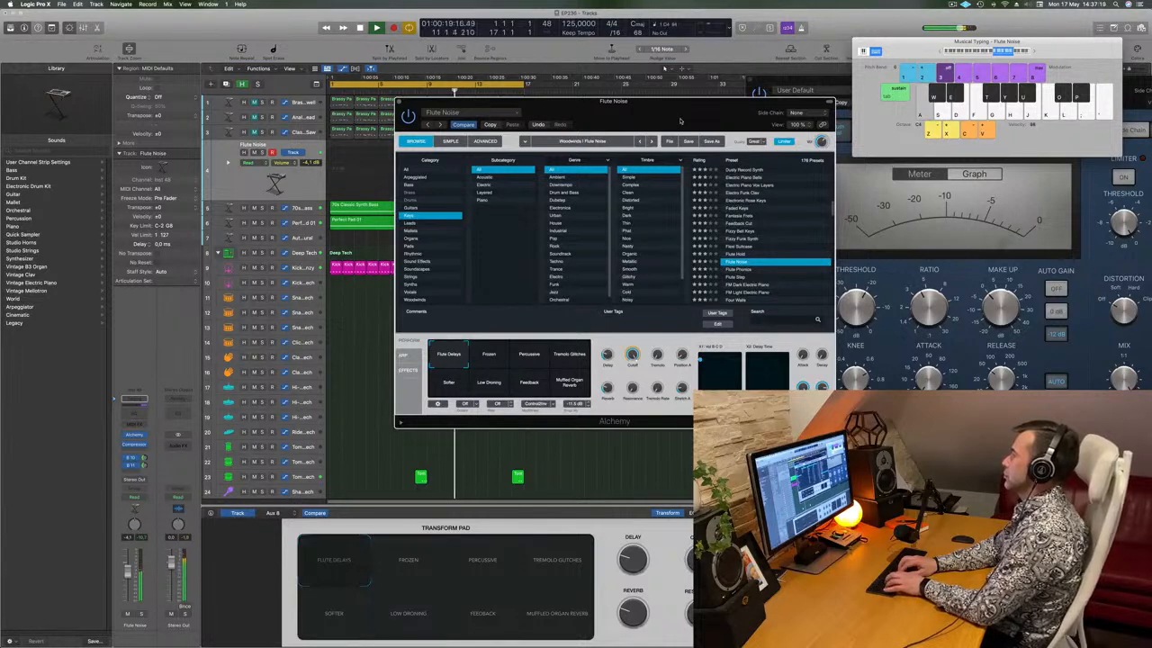
key("k")
key("j")
key("f")
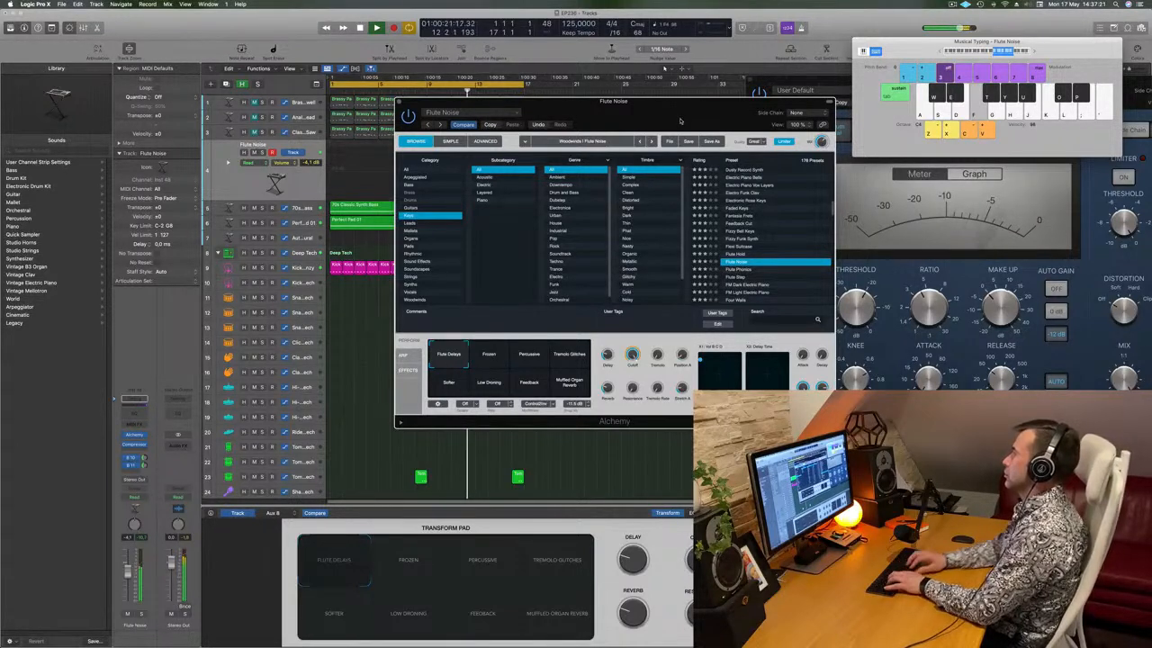
Step past Flute Phonics and Flute Step to FM Dark Electric Piano, setting track volume to -0.4 dB
scroll(767, 258, "down", 1)
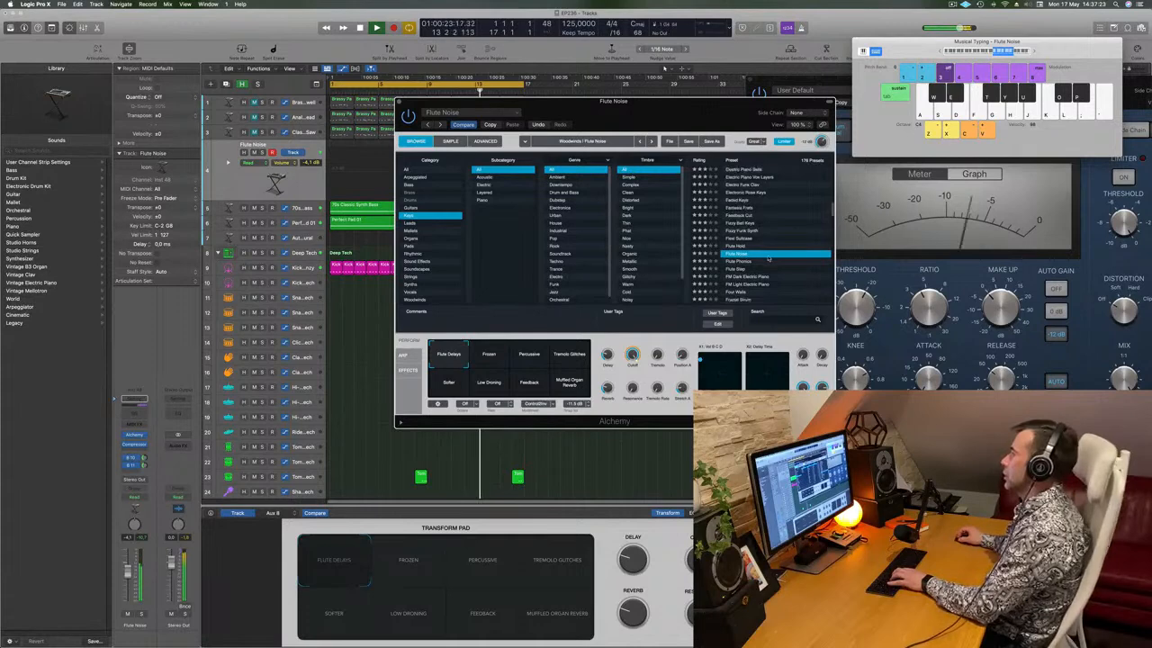
key("Down")
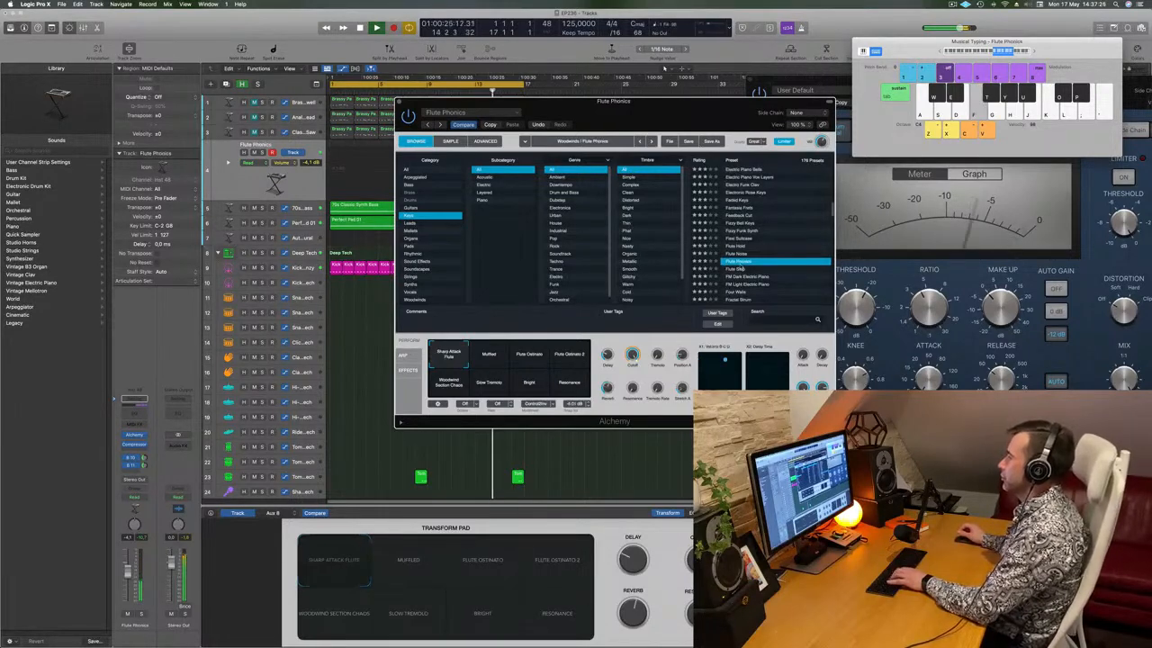
left_click(738, 269)
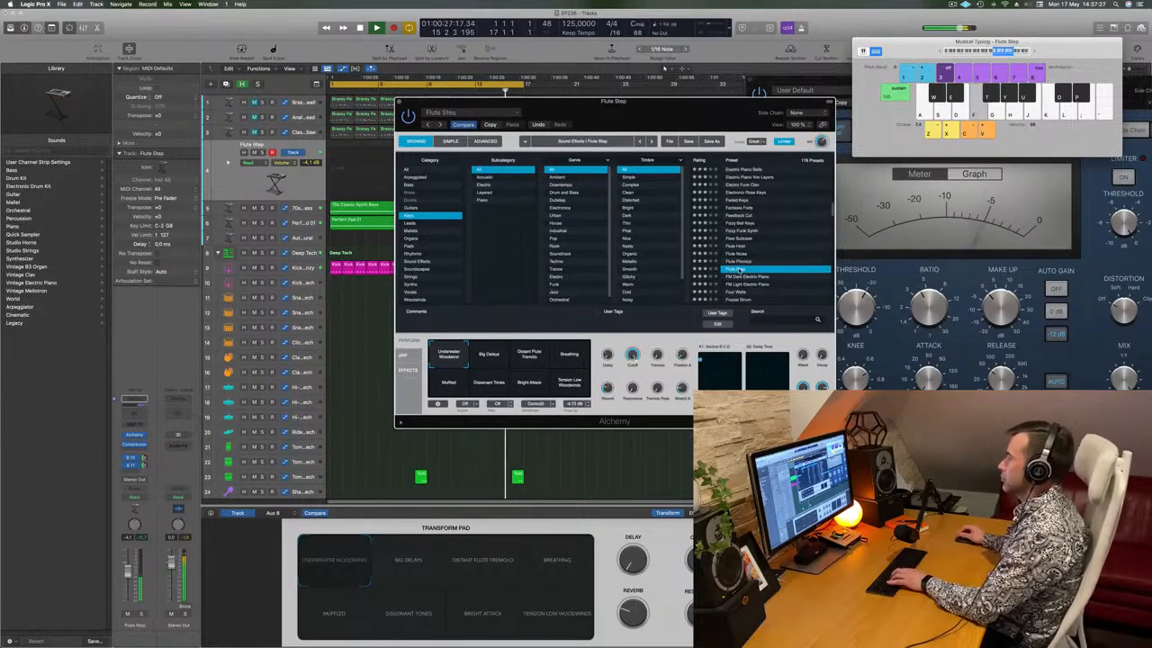
left_click(761, 277)
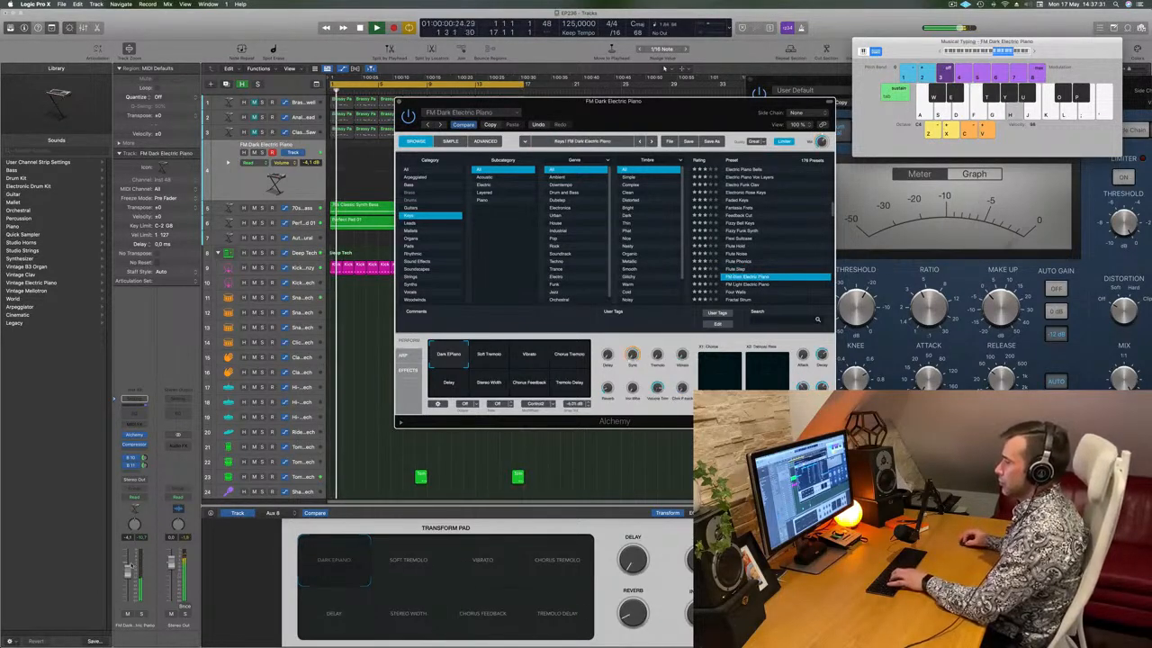
left_click_drag(129, 567, 130, 553)
Rehearse the piano riff on FM Dark Electric Piano using Musical Typing keys
key("s")
key("d")
key("f")
key("k")
key("l")
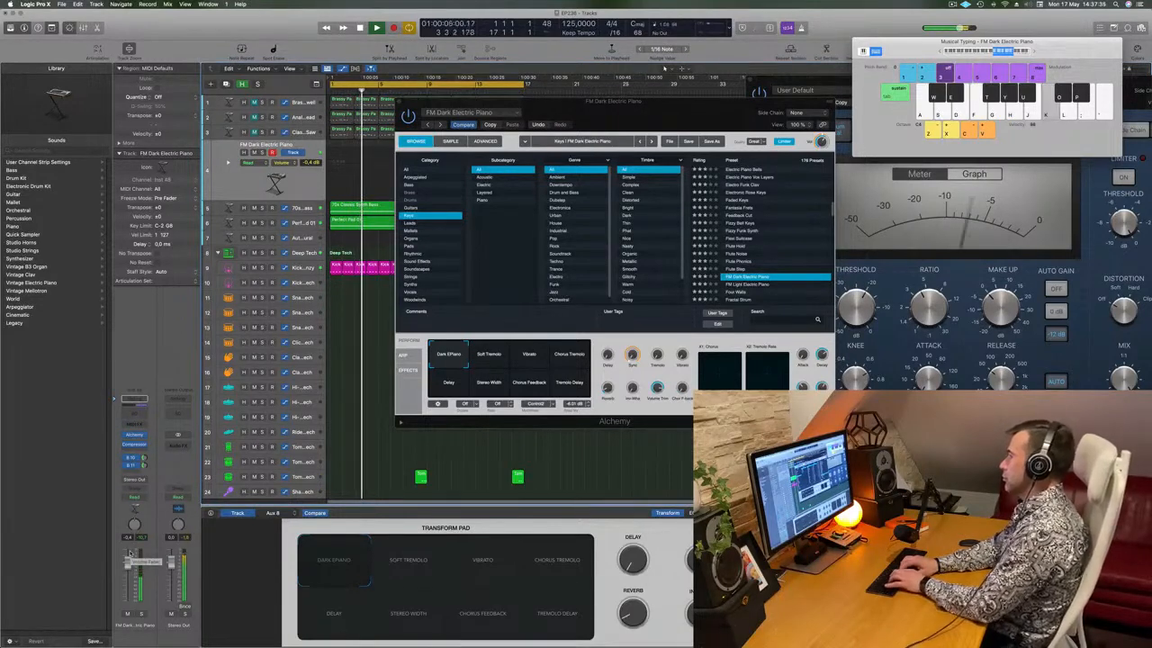
key("j")
key("apostrophe")
key("semicolon")
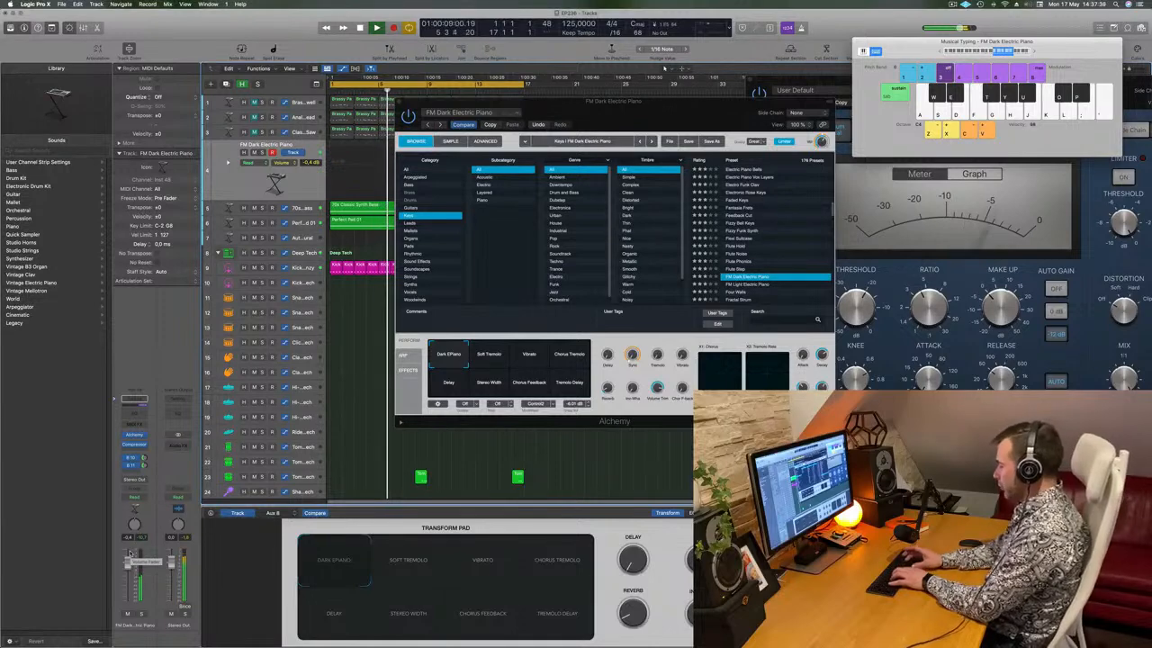
key("apostrophe")
key("semicolon")
key("j")
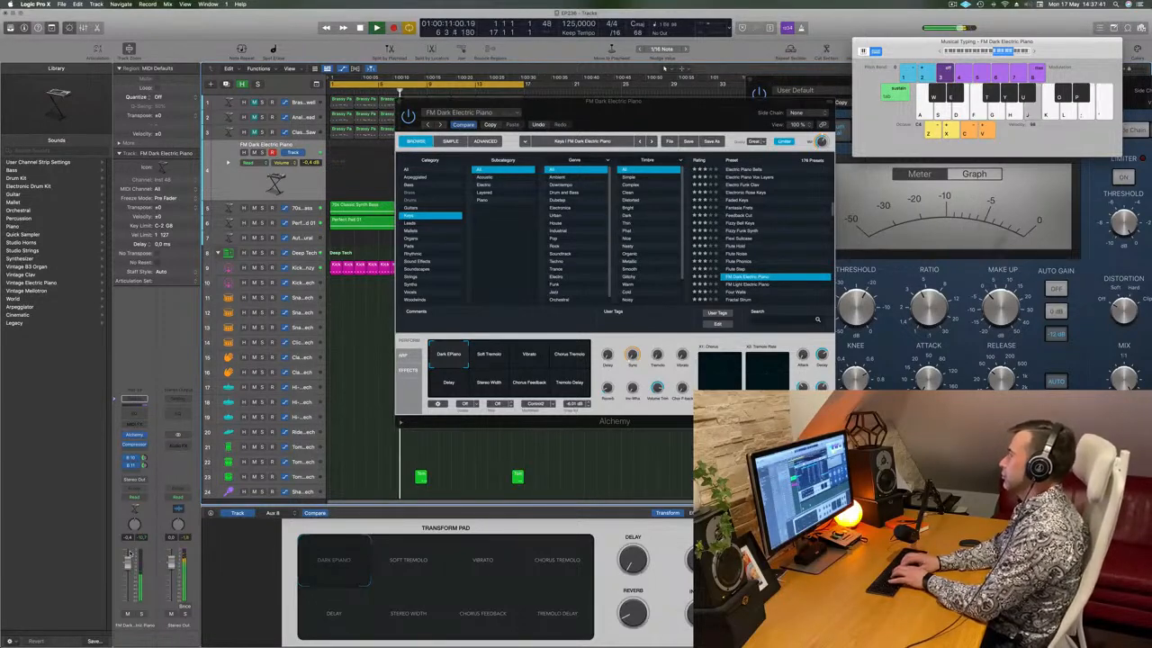
key("d")
key("f")
key("g")
key("k")
key("j")
key("g")
key("k")
key("g")
key("j")
key("g")
key("k")
key("g")
key("j")
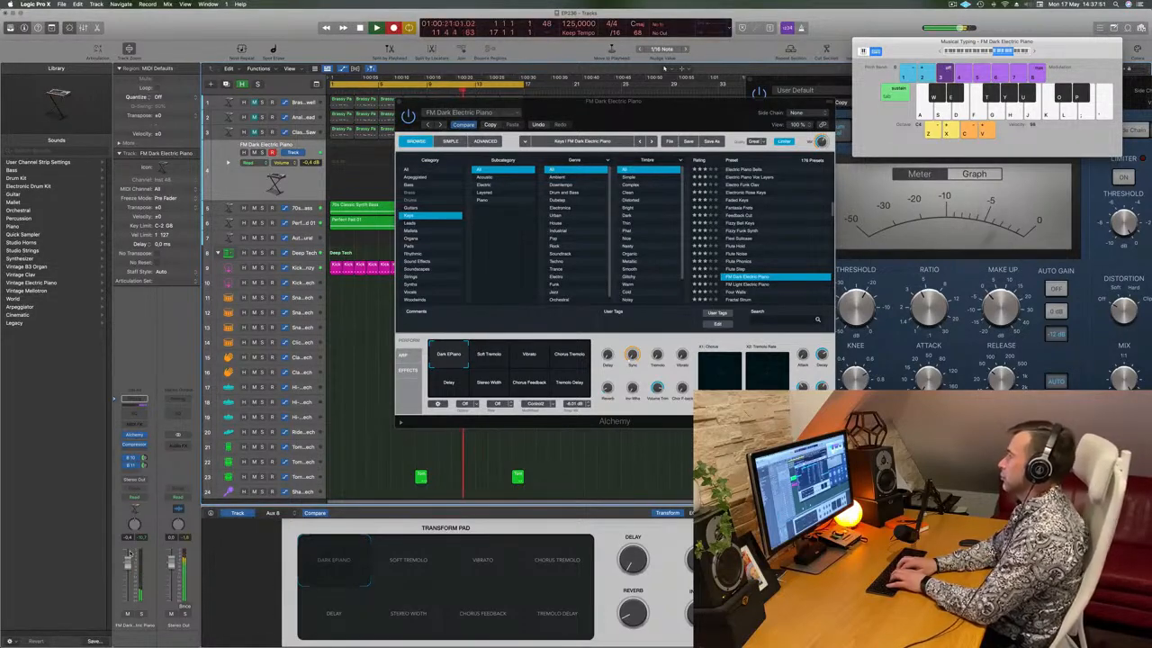
key("k")
key("h")
key("k")
key("h")
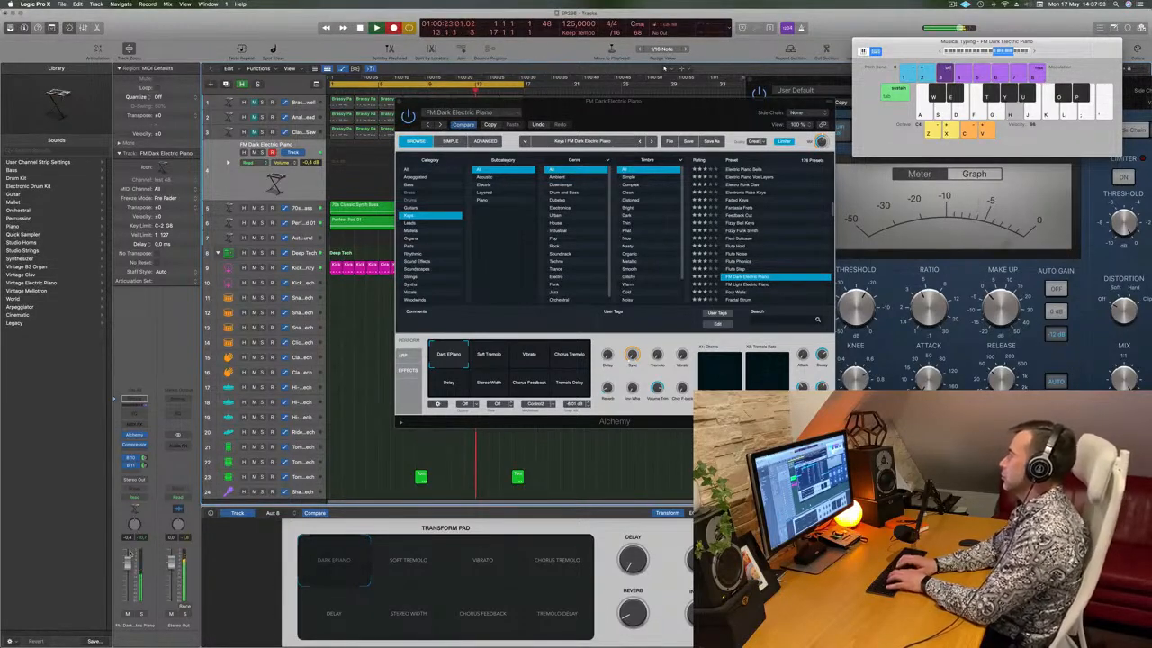
key("j")
key("f")
key("k")
key("g")
key("j")
key("k")
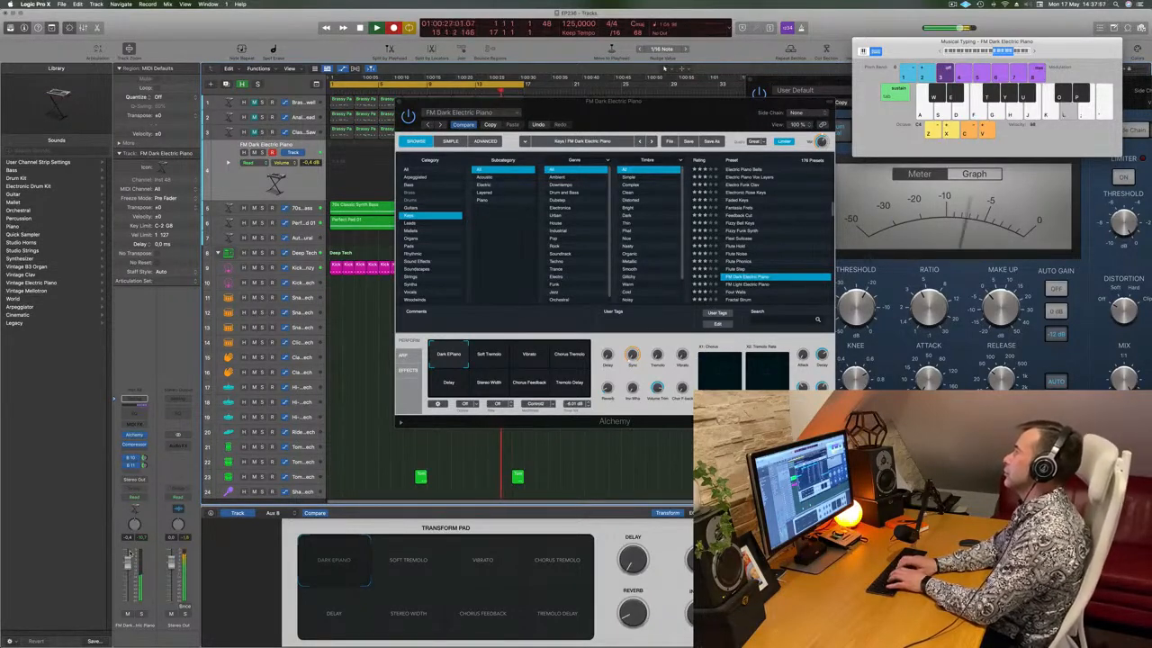
key("k")
key("j")
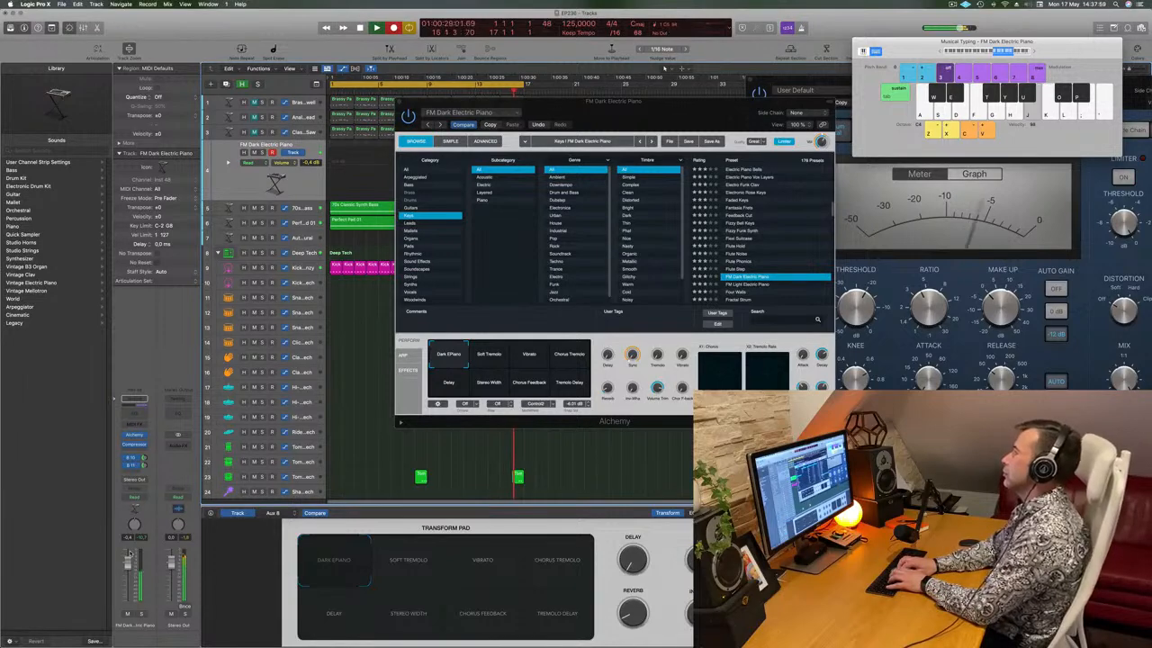
key("h")
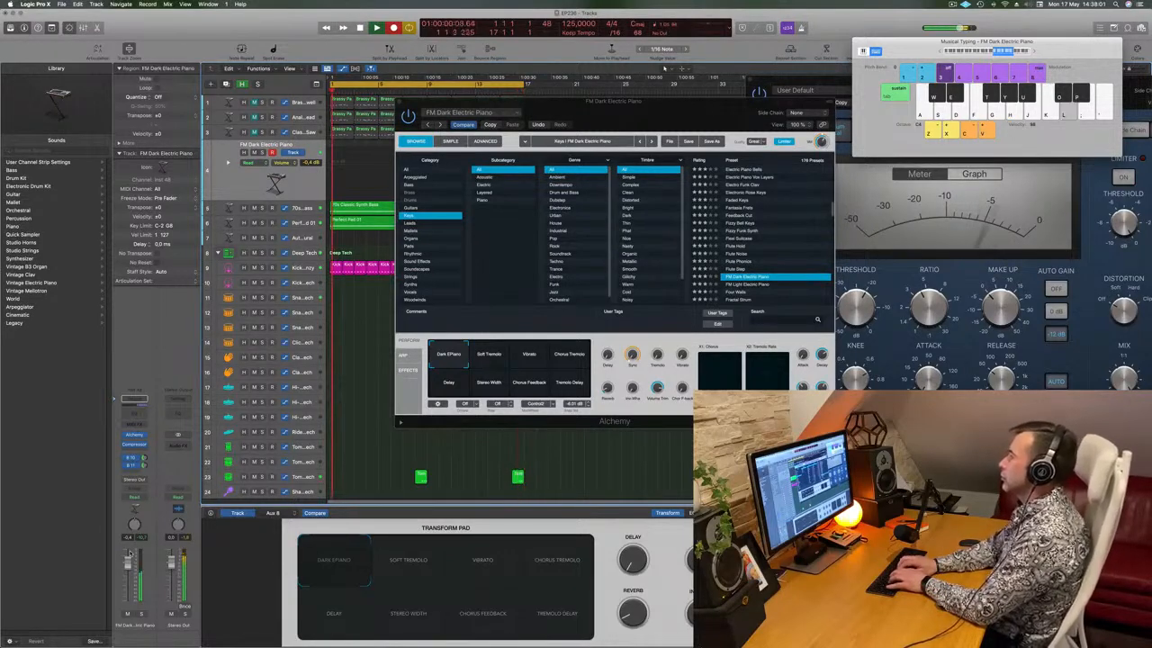
Record the riff onto track 4, stop recording, and play the take from the start
key("j")
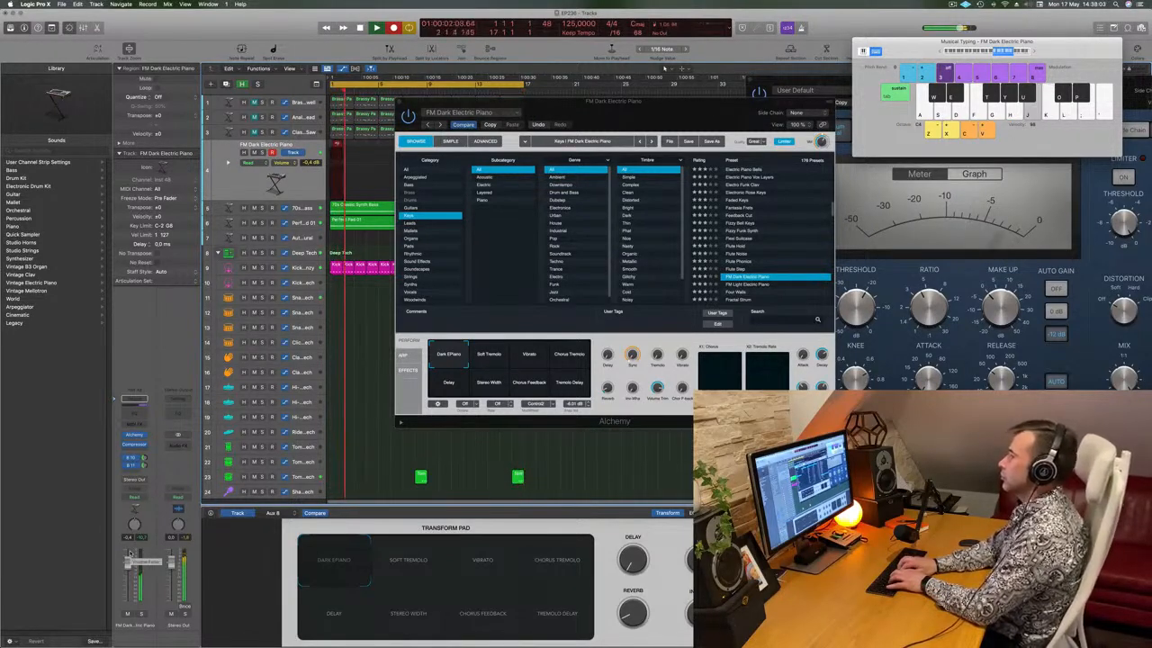
key("f")
key("j")
key("g")
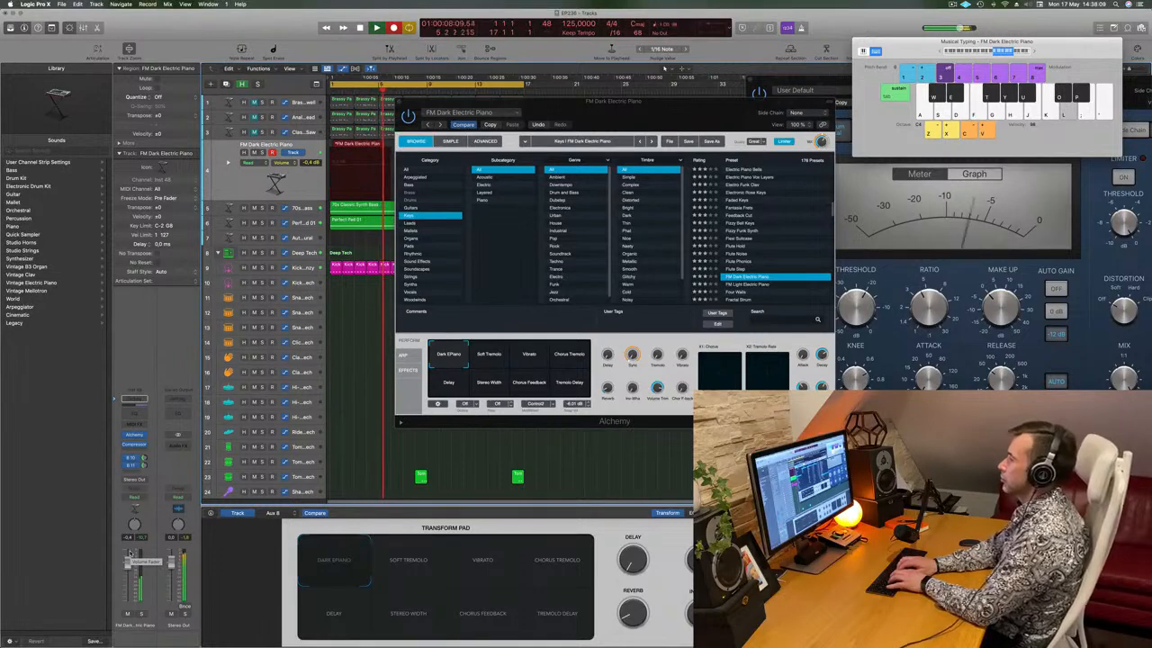
key("k")
key("j")
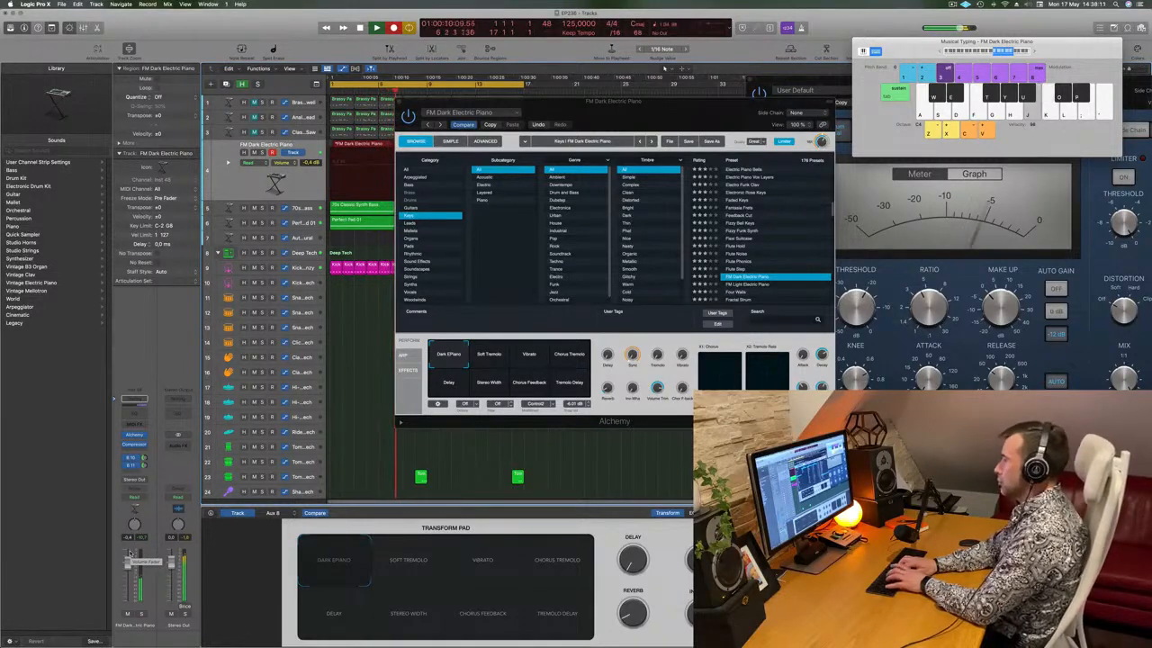
key("h")
key("k")
key("l")
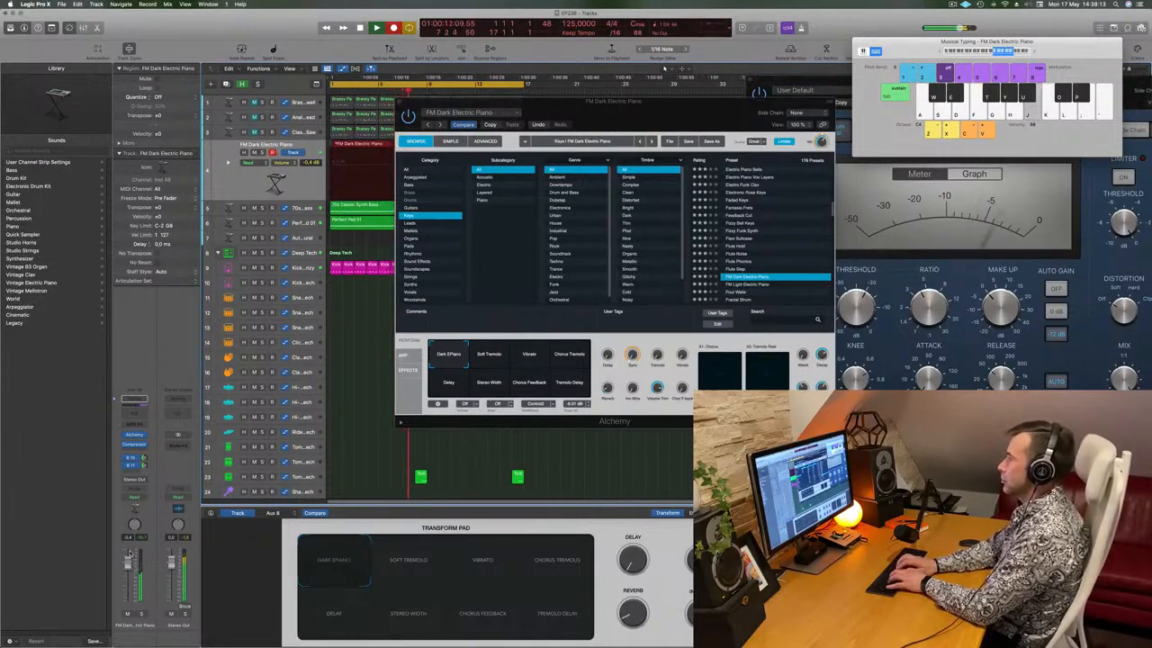
key("k")
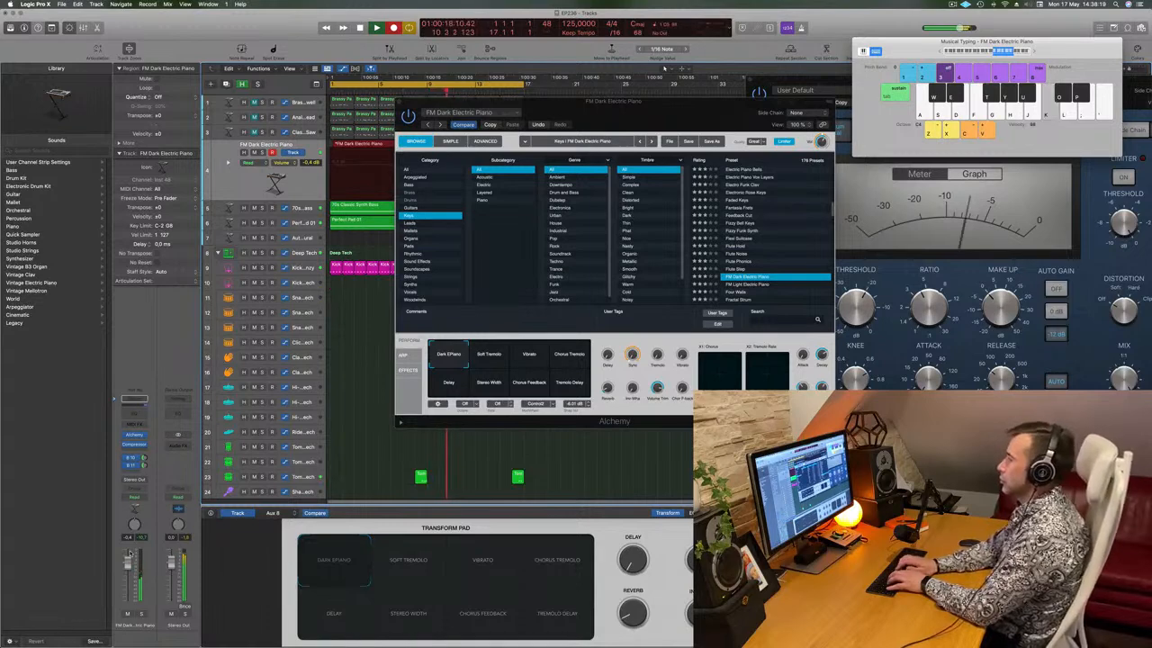
key("g")
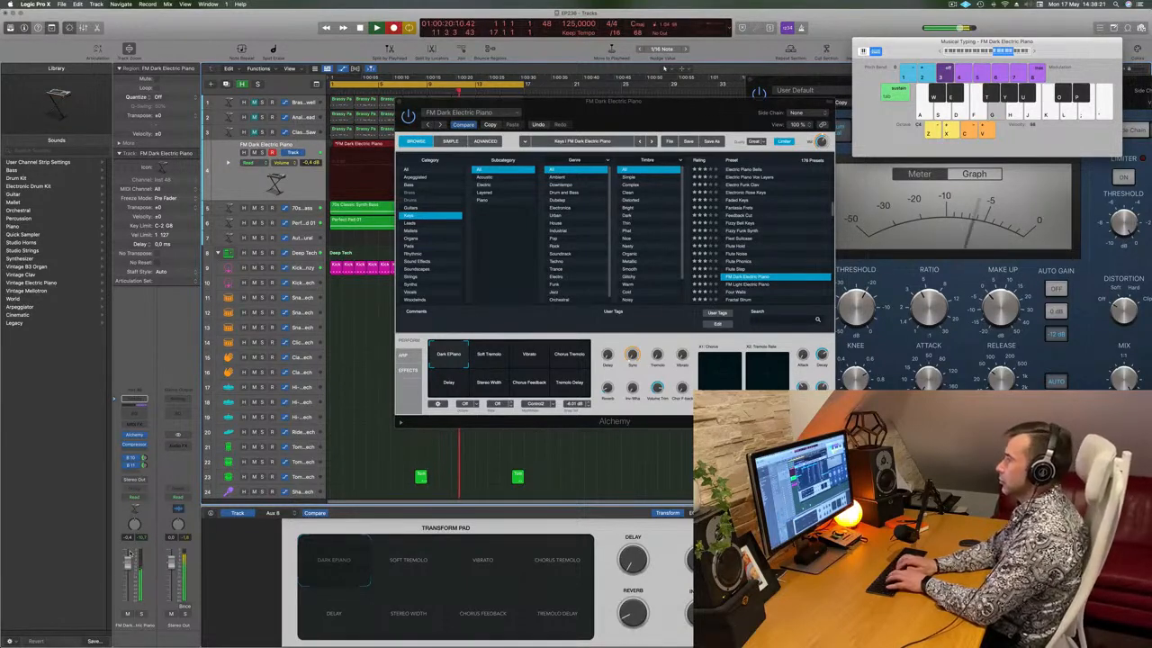
key("space")
left_click_drag(522, 101, 863, 86)
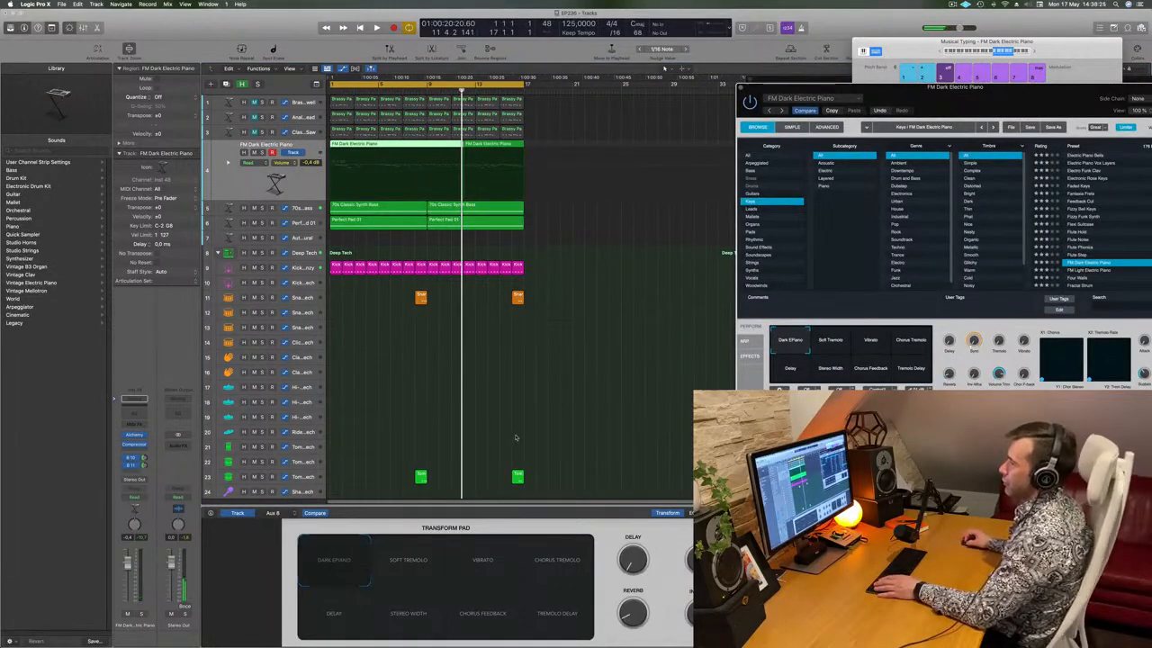
key("Return")
key("space")
Split the take at bar 5, delete the empty start, move it to bar 1, and cut everything after bar 3
double_click(408, 146)
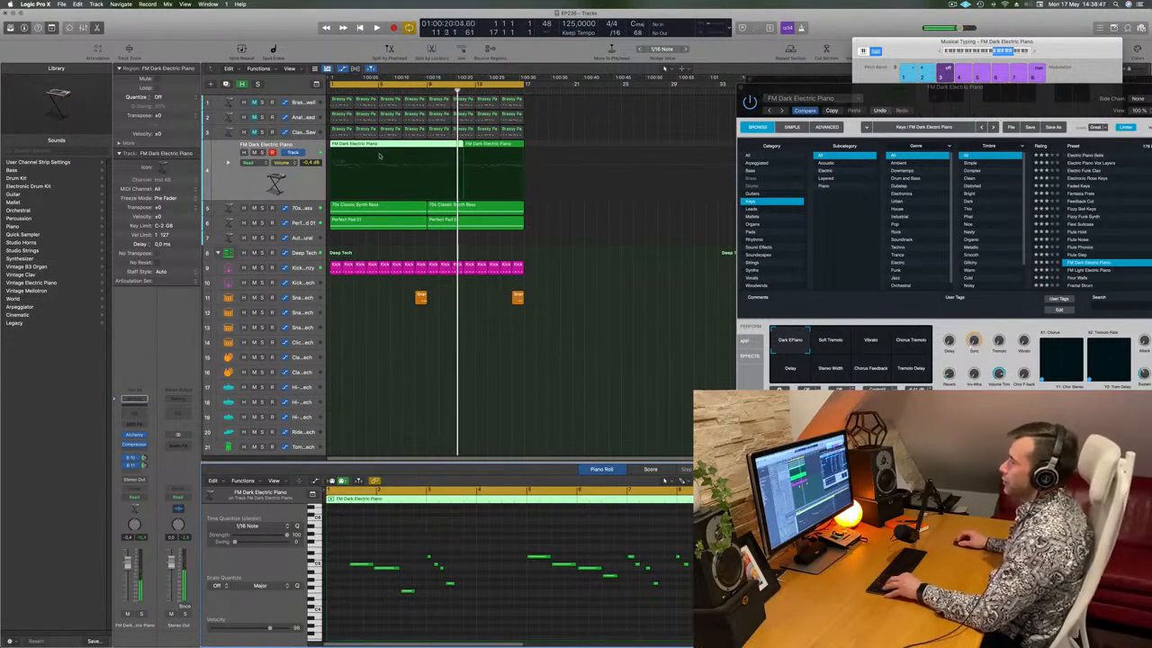
left_click(377, 145)
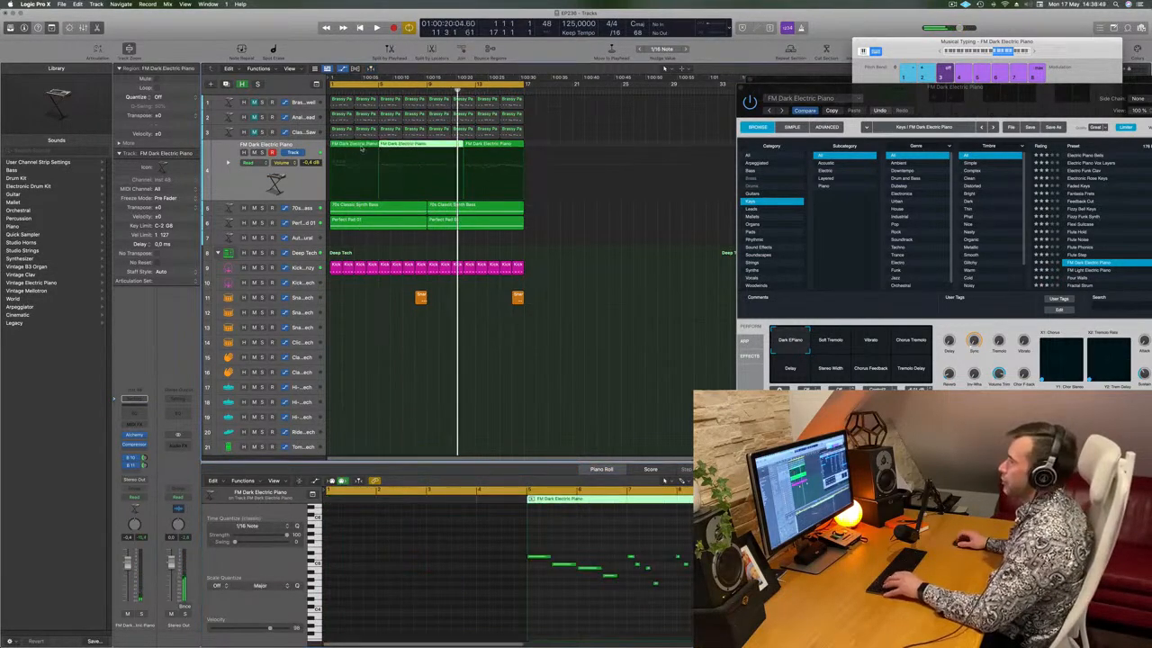
left_click(358, 148)
key("Delete")
left_click_drag(400, 151, 355, 149)
left_click(355, 146)
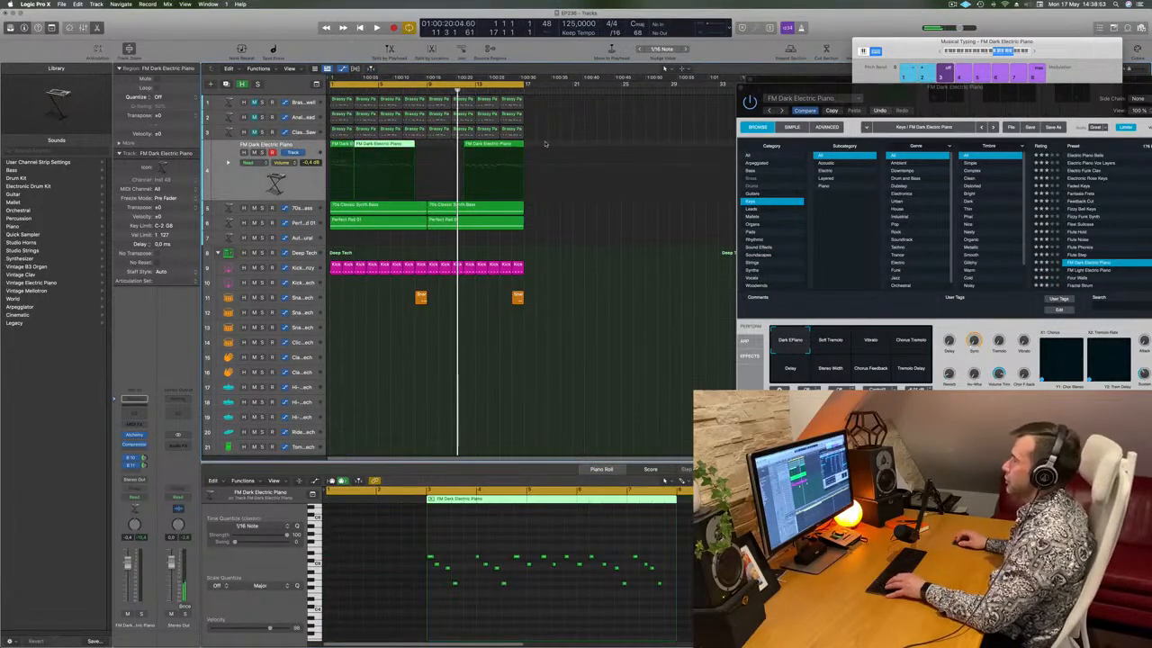
left_click_drag(545, 141, 364, 156)
key("Delete")
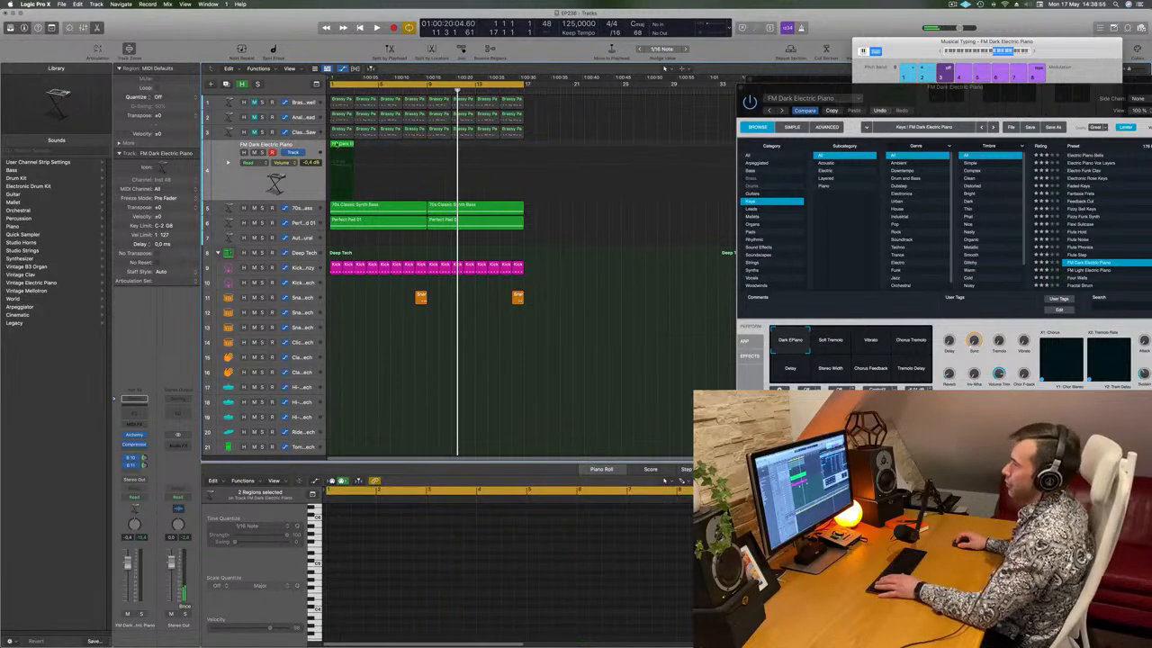
Play the short riff region from bar 1 and view its notes in the editor
left_click(337, 145)
key("space")
left_click(368, 609)
key("space")
scroll(453, 558, "up", 5)
scroll(454, 560, "down", 3)
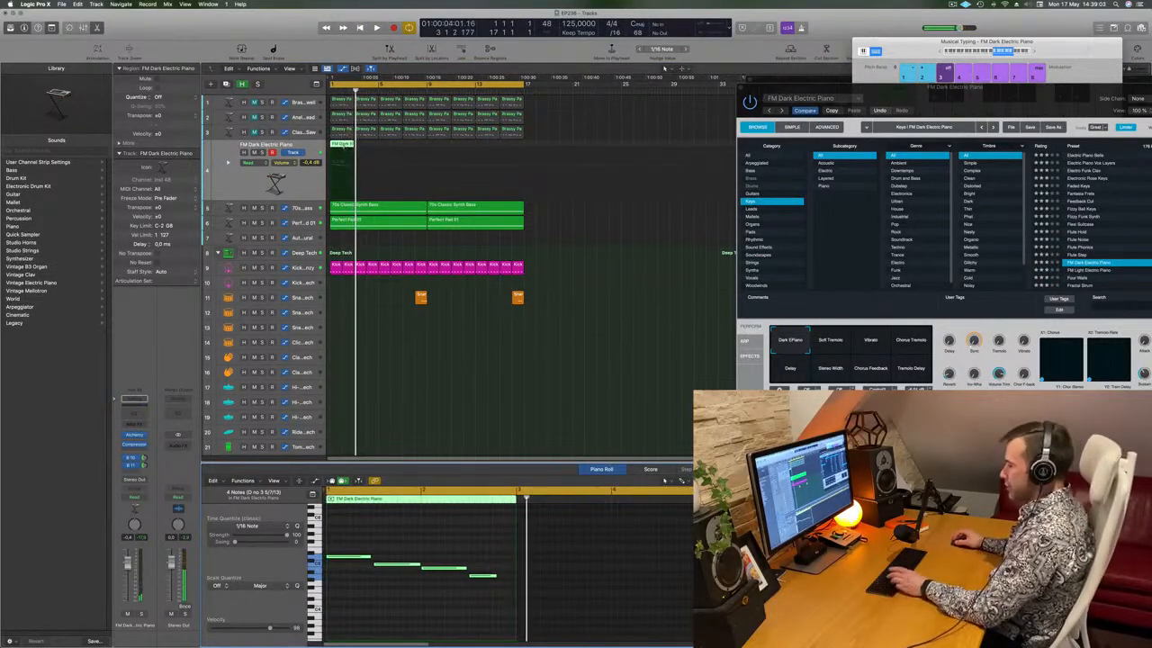
Repeat the riff region along track 4 to bar 17 with Cmd-R and play it back
key("super+r")
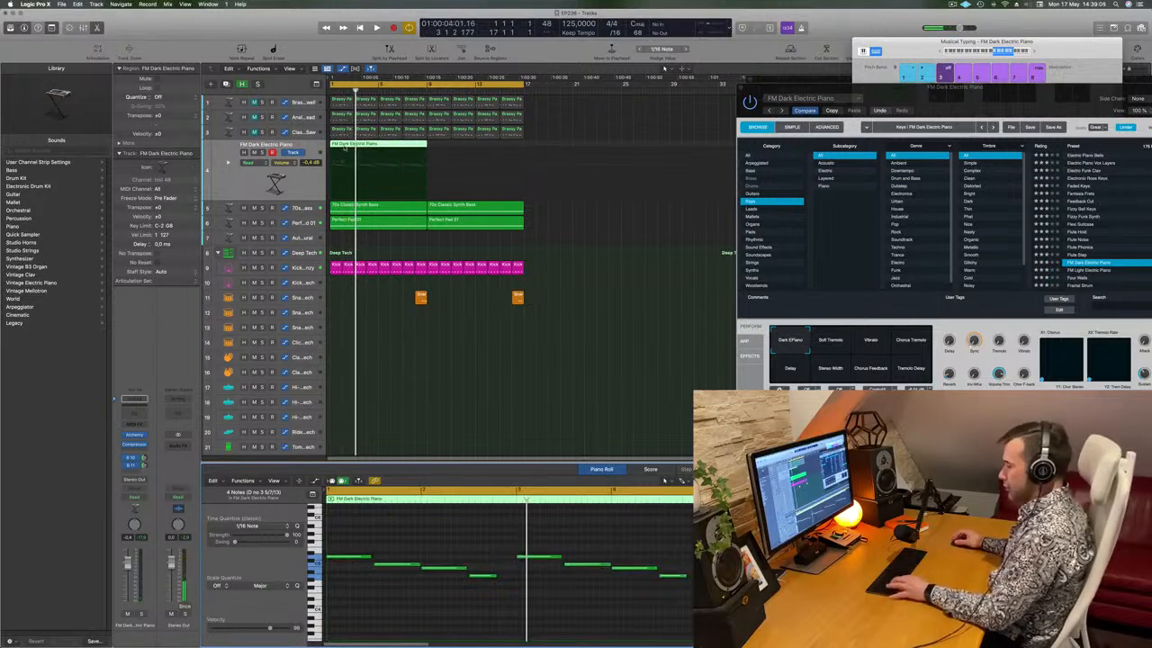
key("super+z")
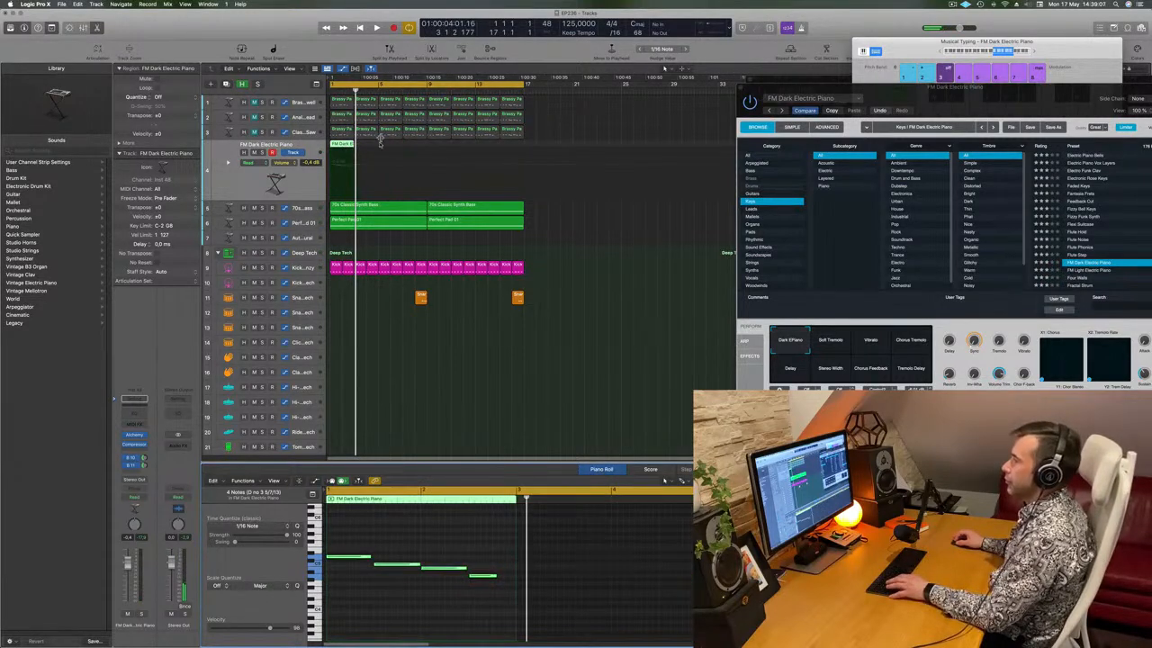
left_click(343, 145)
key("super+r")
key("super+r")
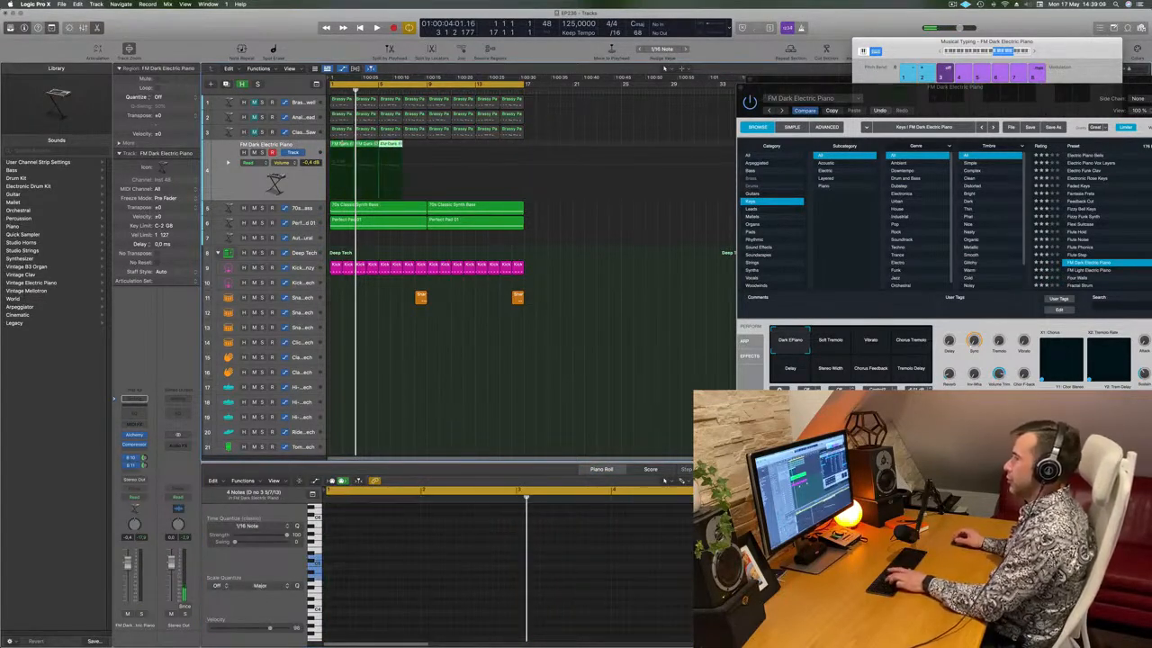
key("space")
left_click(290, 189)
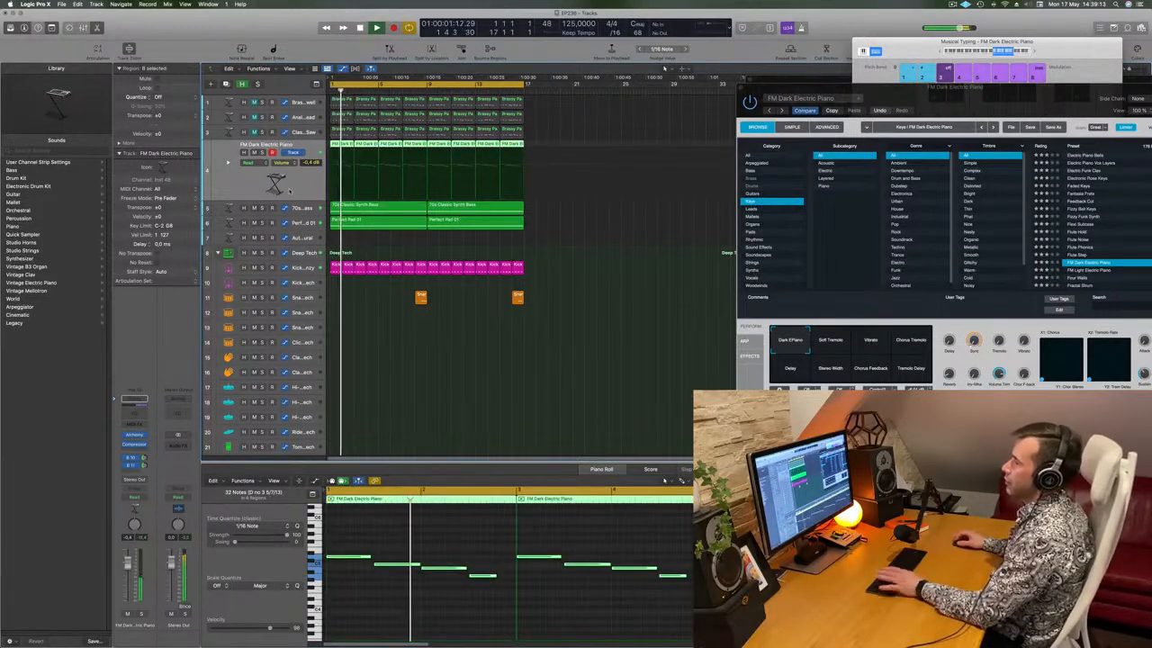
key("space")
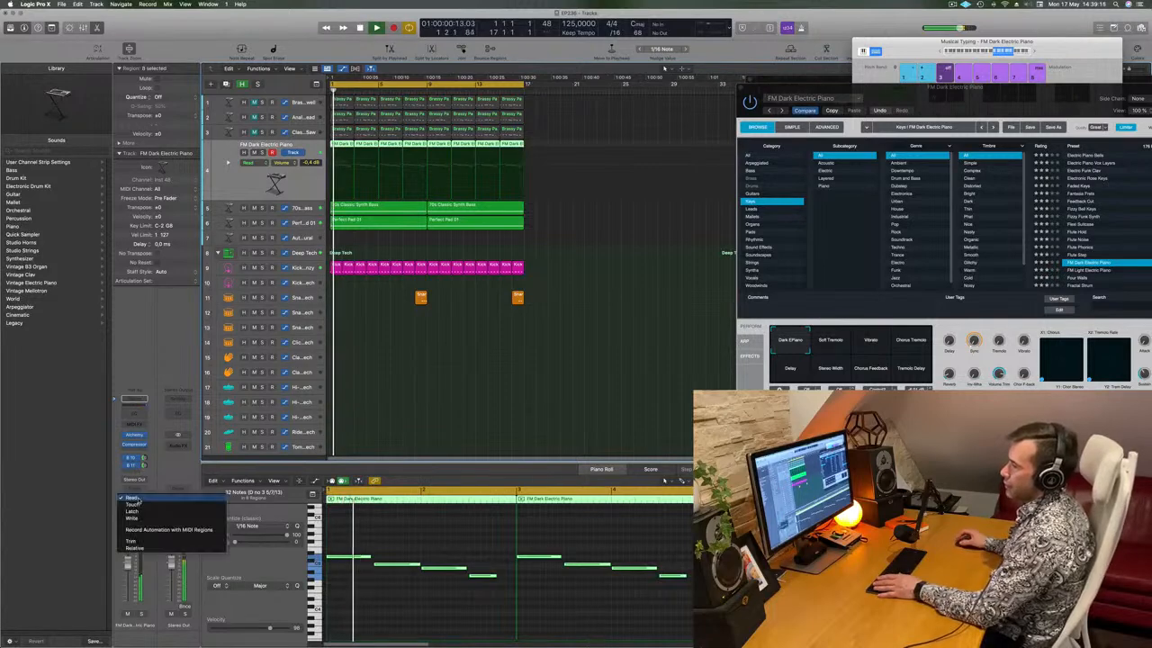
Insert a stereo Step FX from Multi Effects on the FM Dark Electric Piano channel
left_click(143, 449)
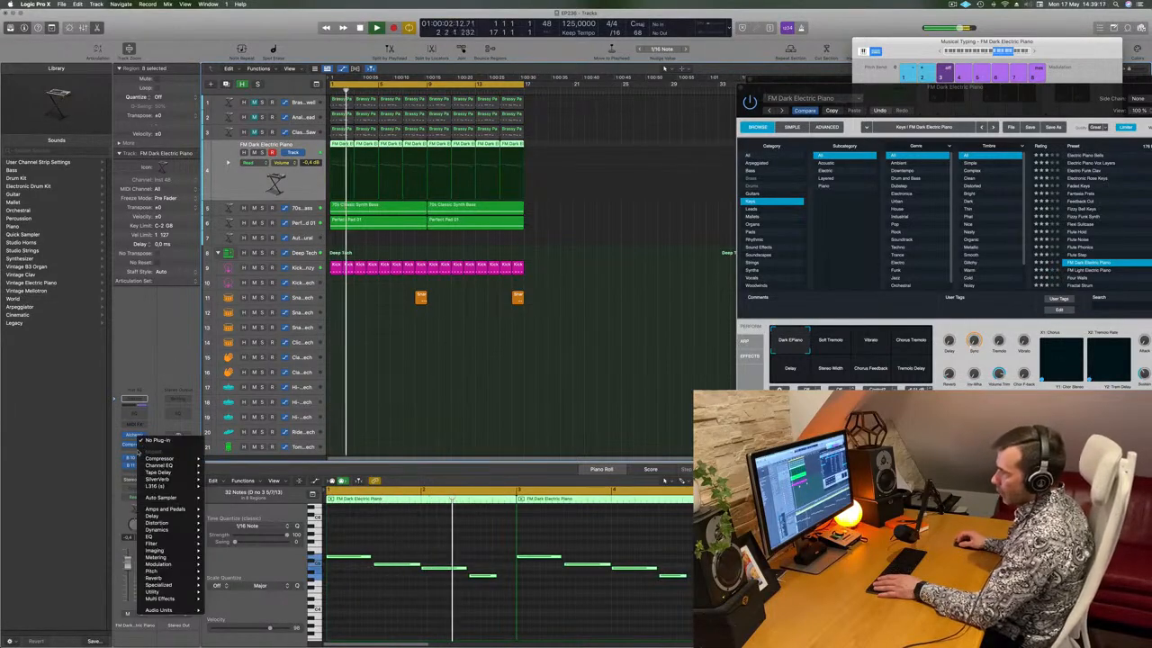
mouse_move(186, 601)
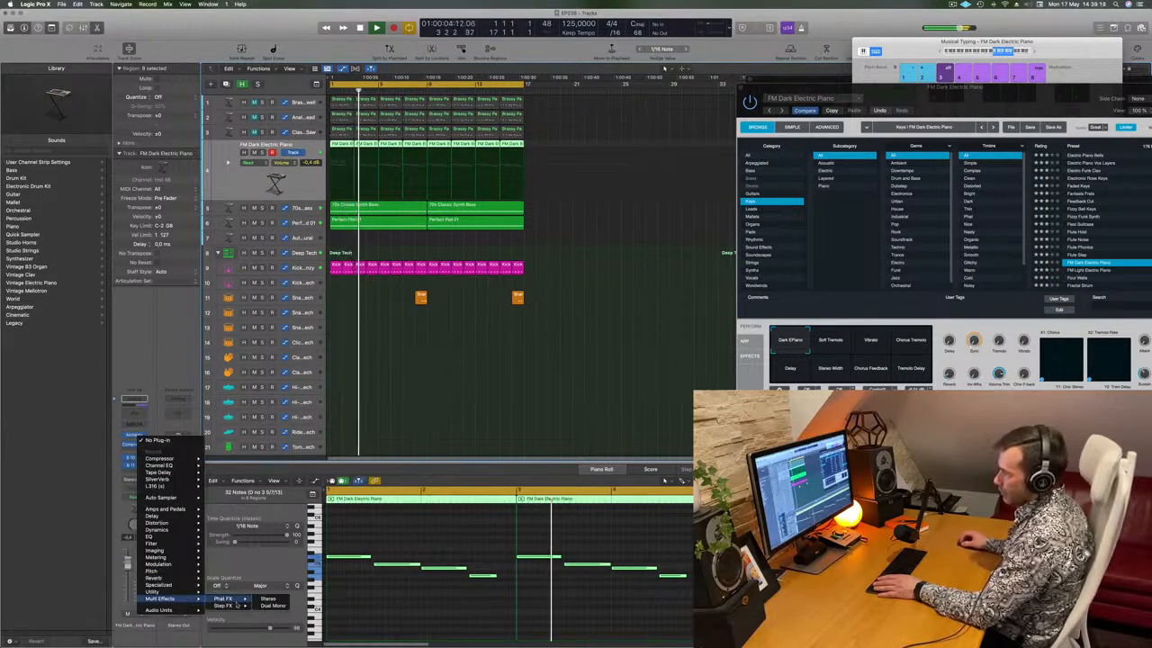
mouse_move(232, 607)
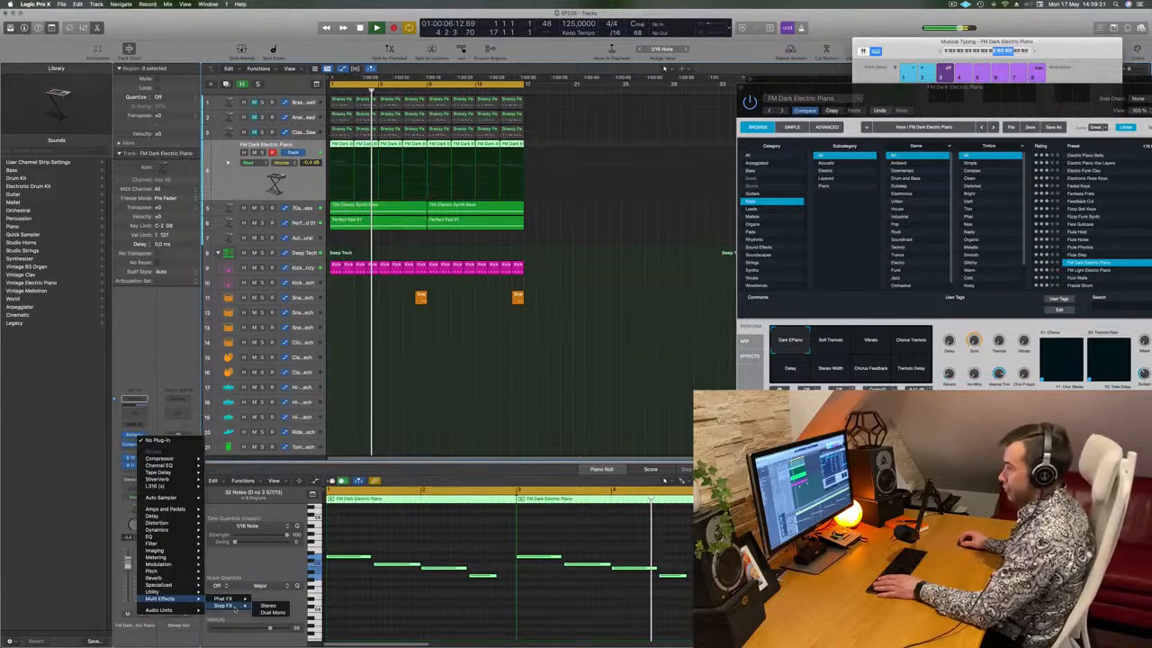
left_click(271, 606)
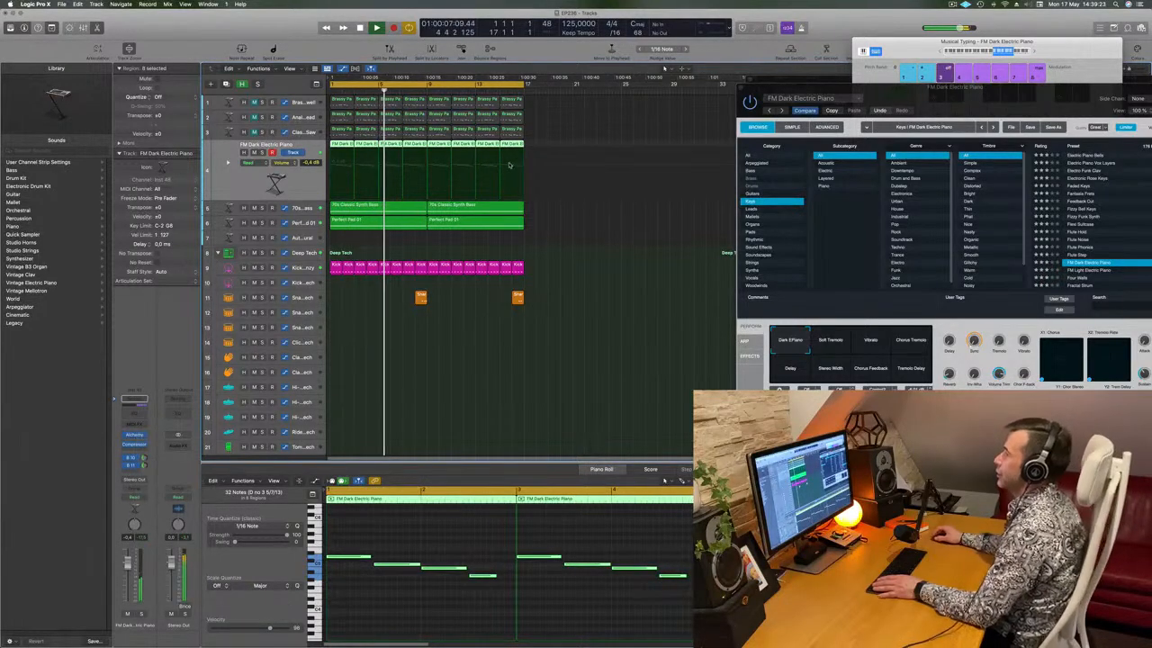
left_click_drag(571, 125, 771, 132)
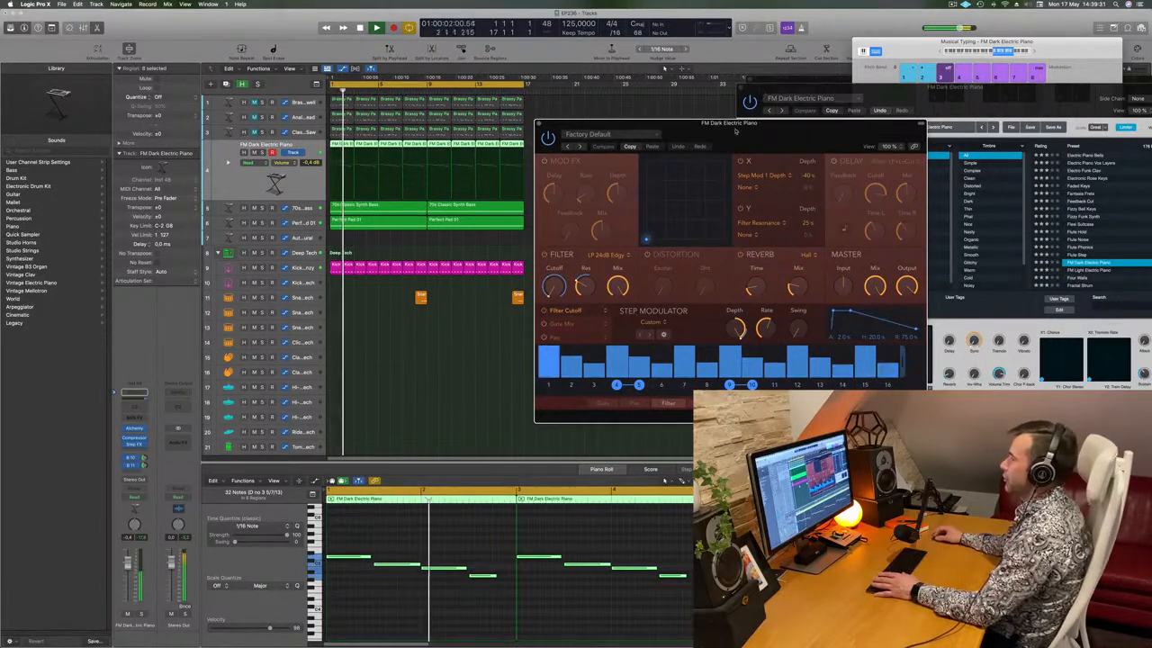
left_click_drag(739, 133, 721, 130)
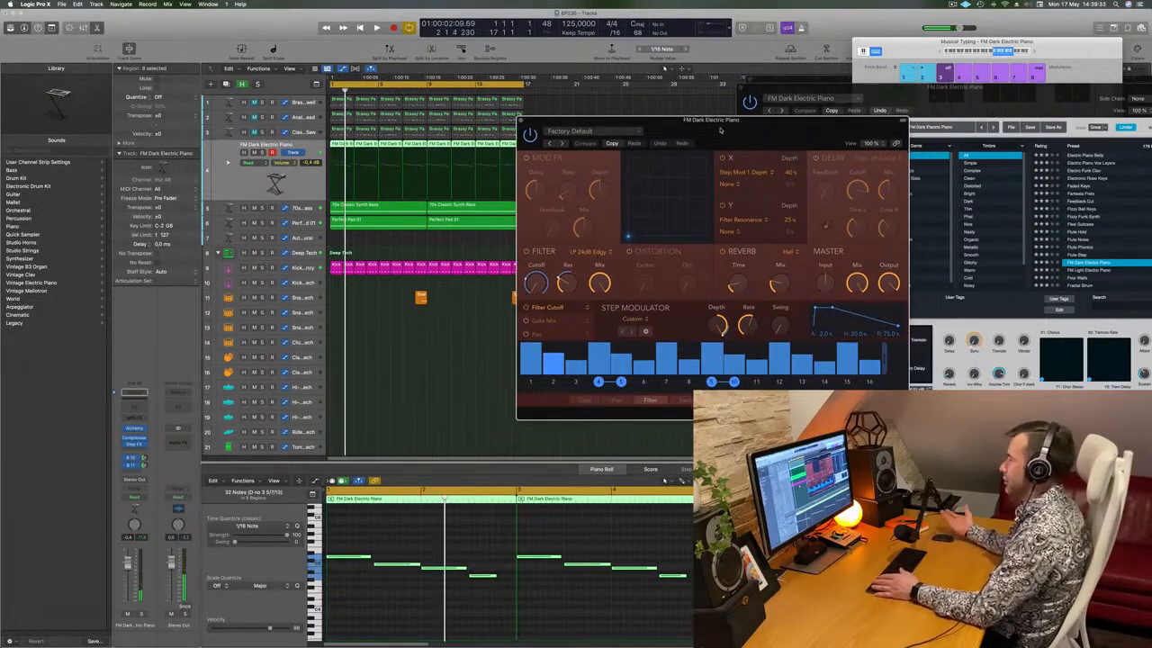
Restart playback and step through Step FX presets, past Brittle Spike, to Broken Echoes
key("space")
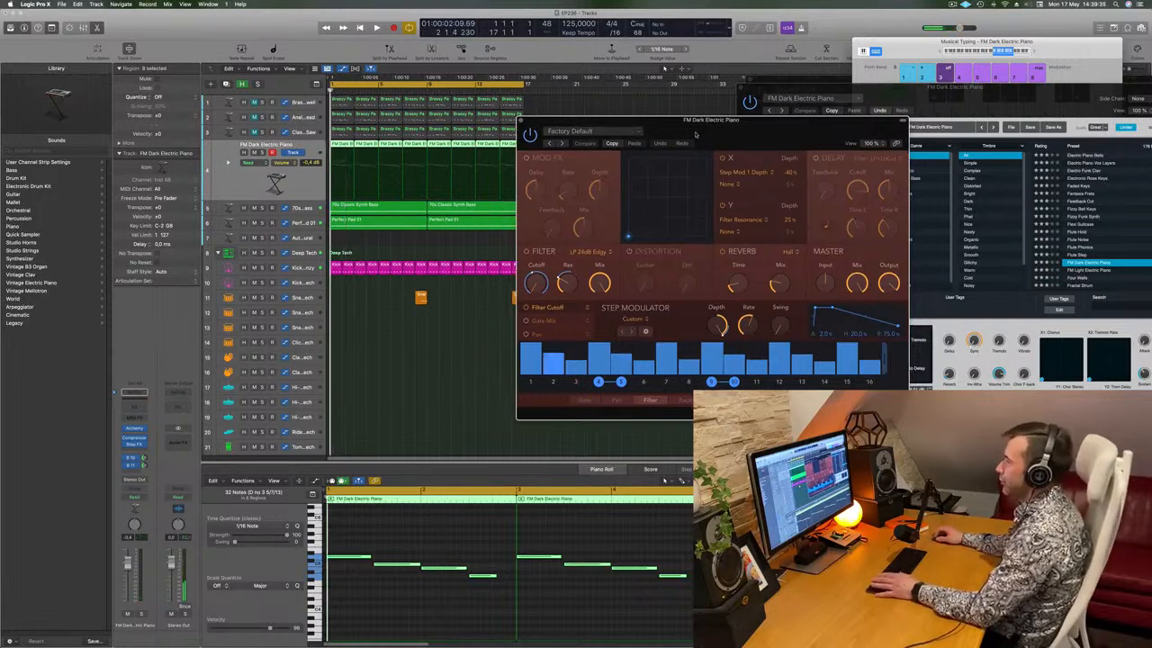
left_click(562, 143)
left_click(595, 145)
left_click_drag(621, 121, 660, 114)
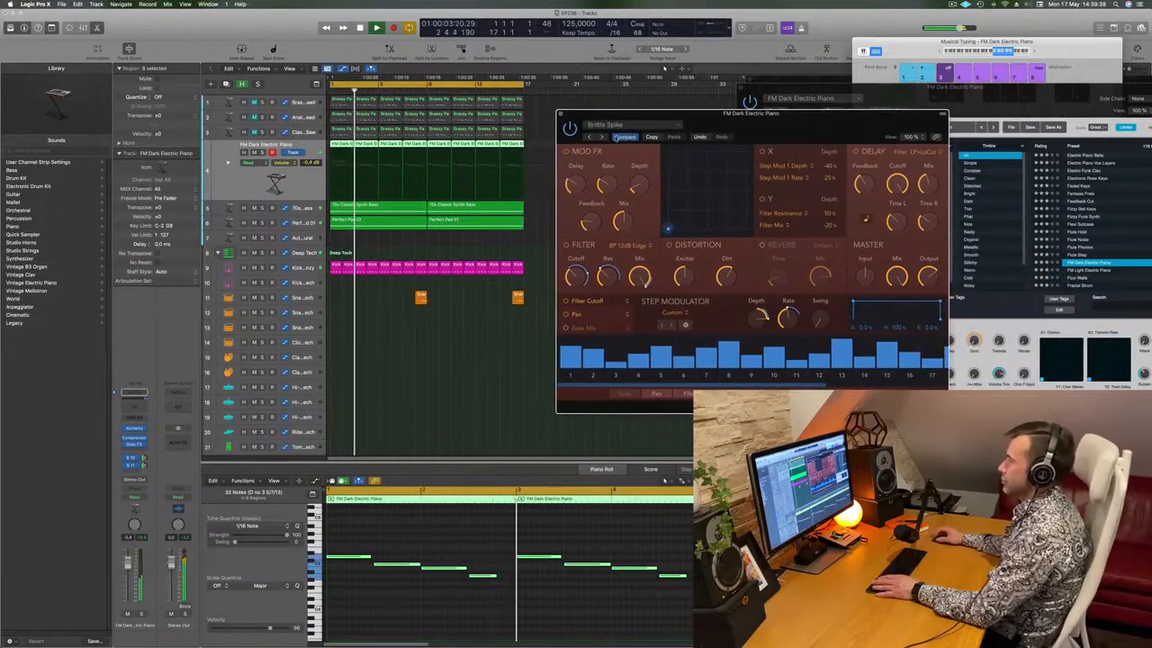
mouse_move(758, 137)
left_mouse_down()
mouse_move(733, 138)
mouse_move(769, 137)
left_mouse_up()
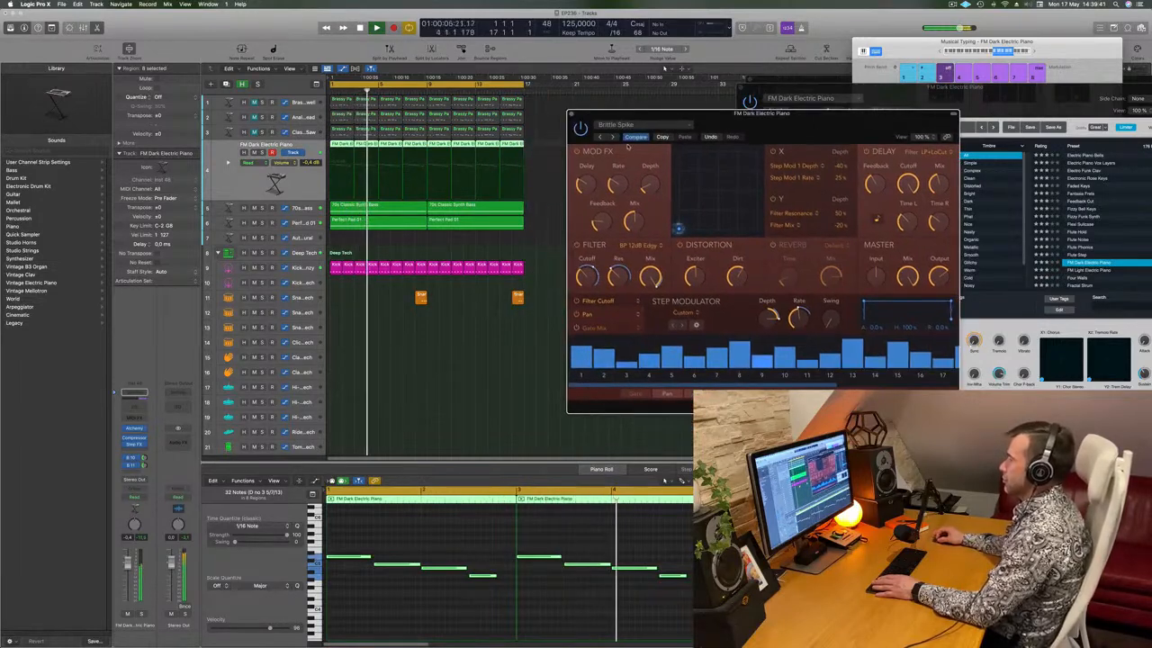
left_click(612, 138)
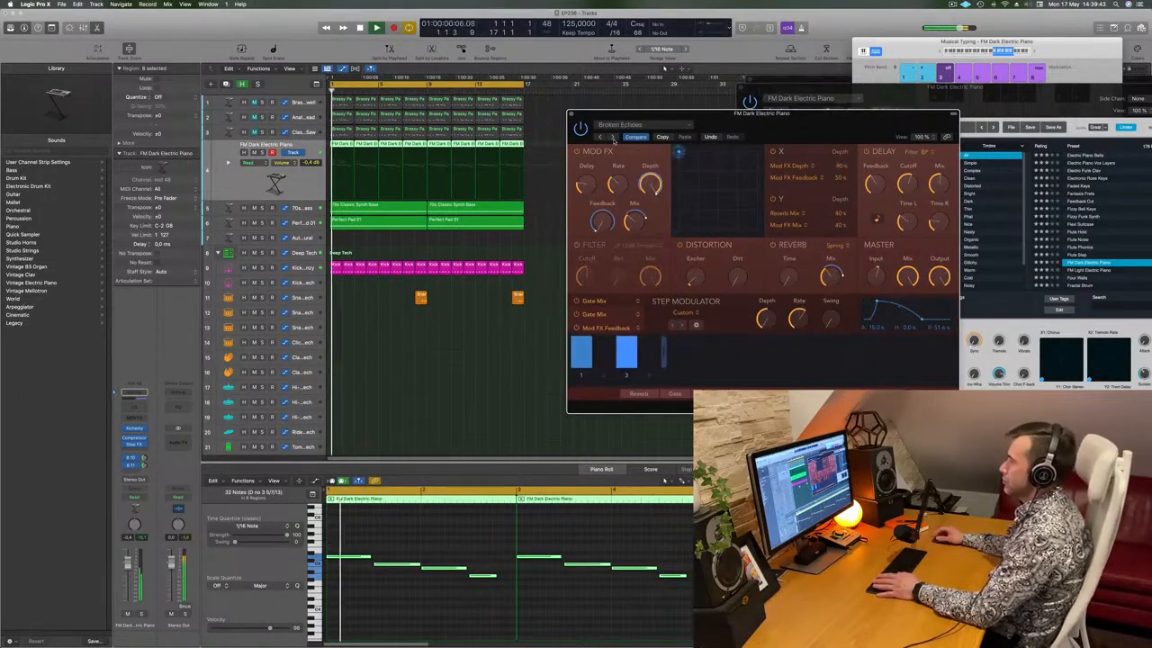
Lengthen the step modulator attack and hold, and compare rates 1/16 dotted and 1/8 across step patterns
left_click_drag(790, 126, 748, 139)
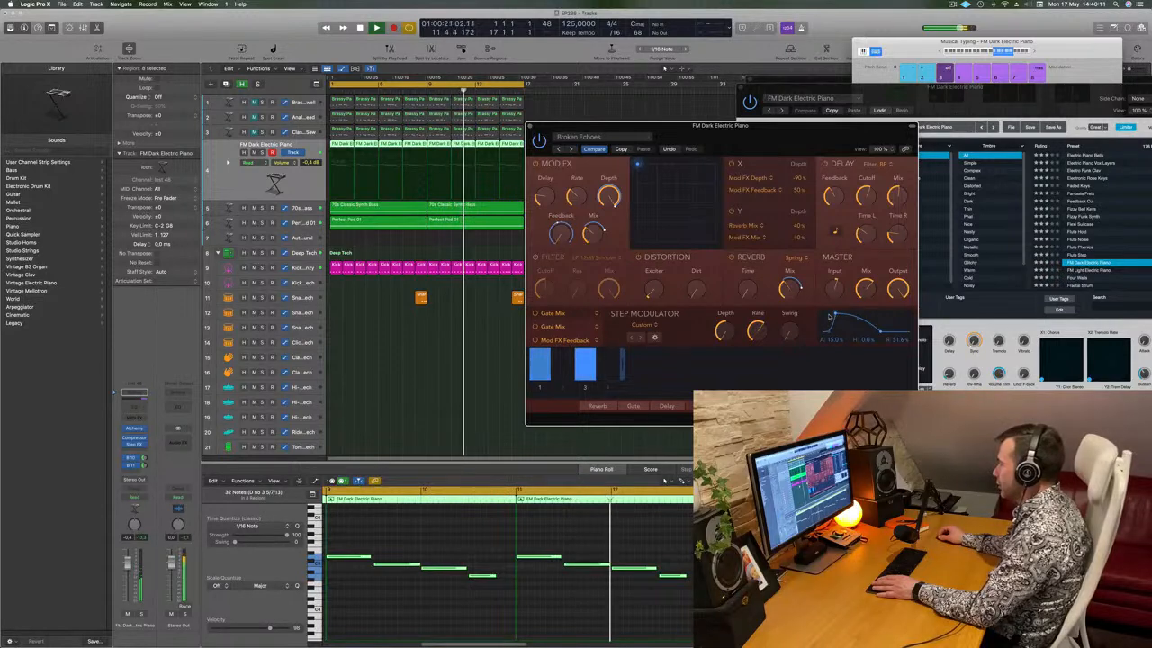
mouse_move(836, 315)
left_mouse_down()
mouse_move(854, 315)
mouse_move(823, 315)
left_mouse_up()
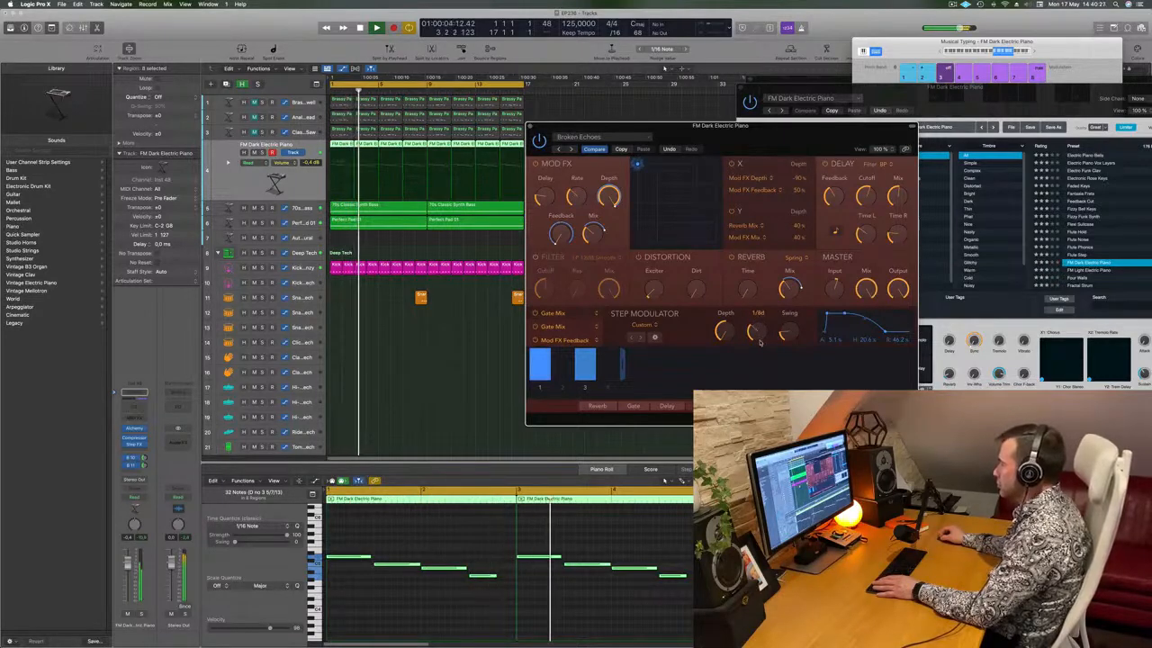
left_click_drag(759, 341, 761, 327)
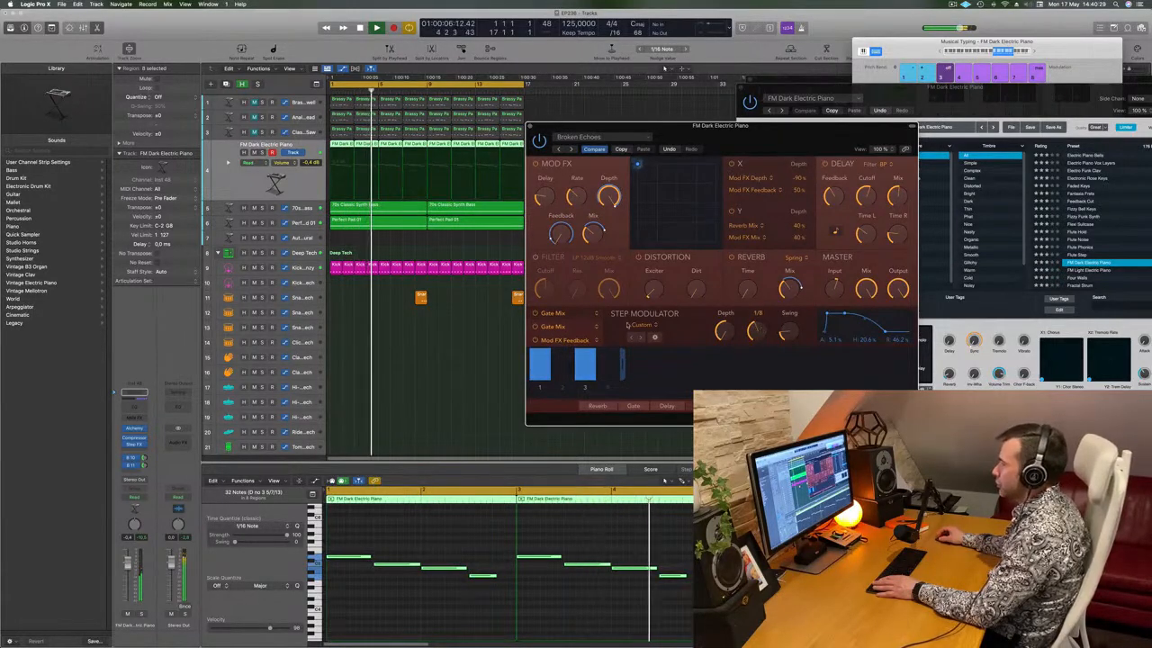
left_click(570, 328)
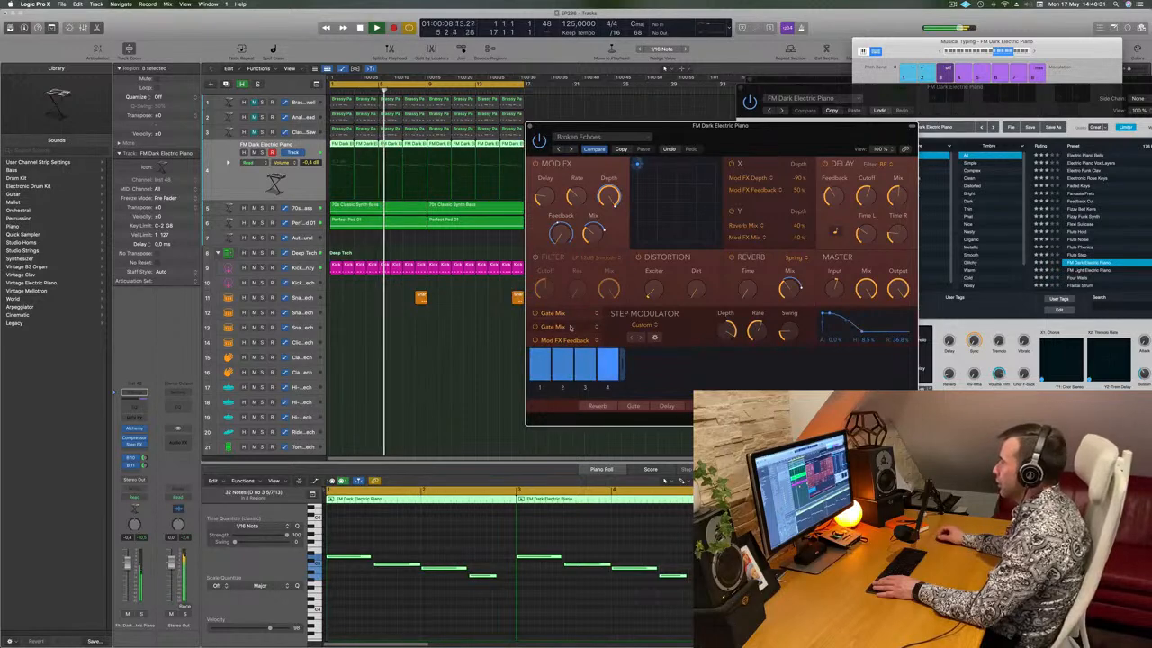
left_click(570, 340)
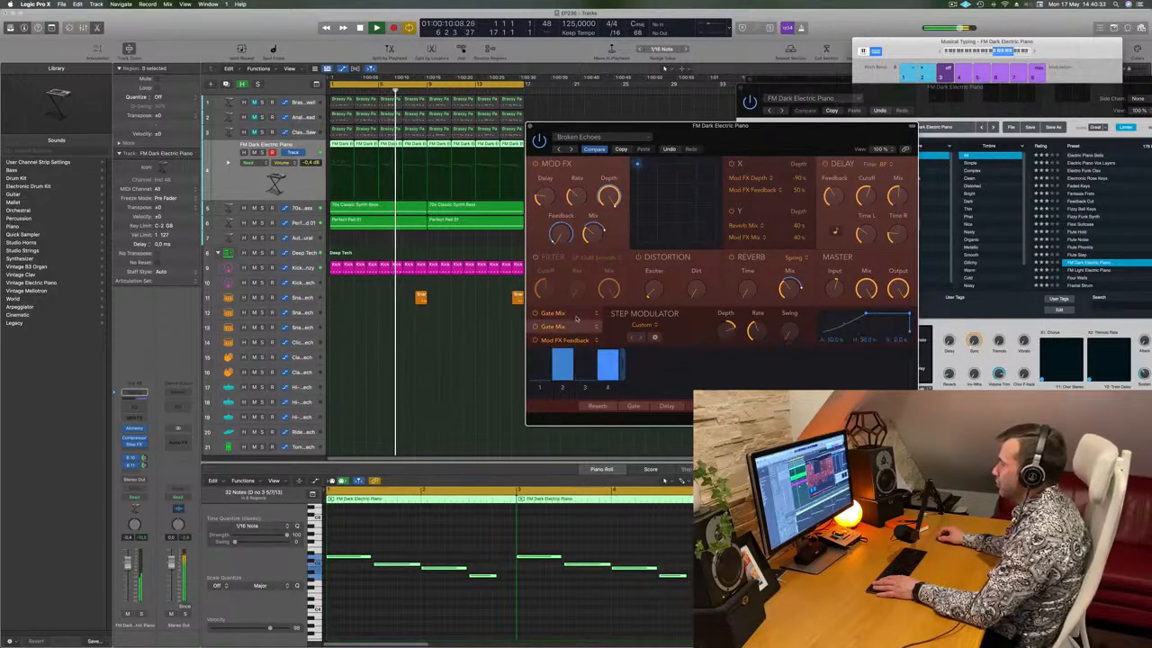
left_click(571, 327)
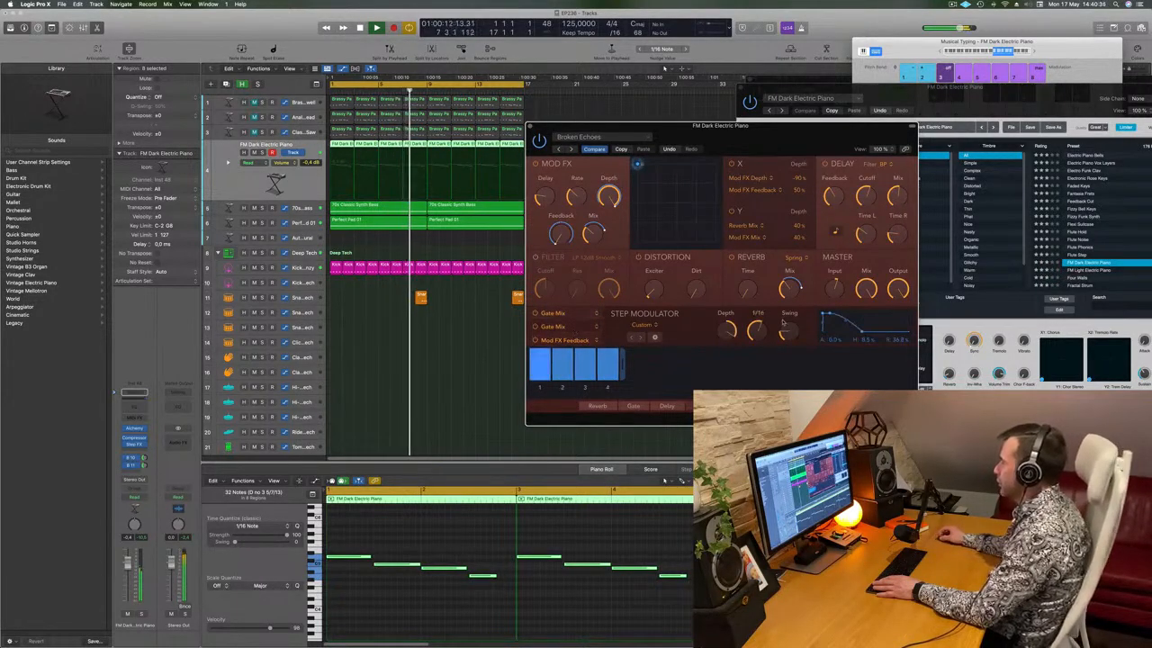
left_click_drag(759, 340, 730, 264)
key("Return")
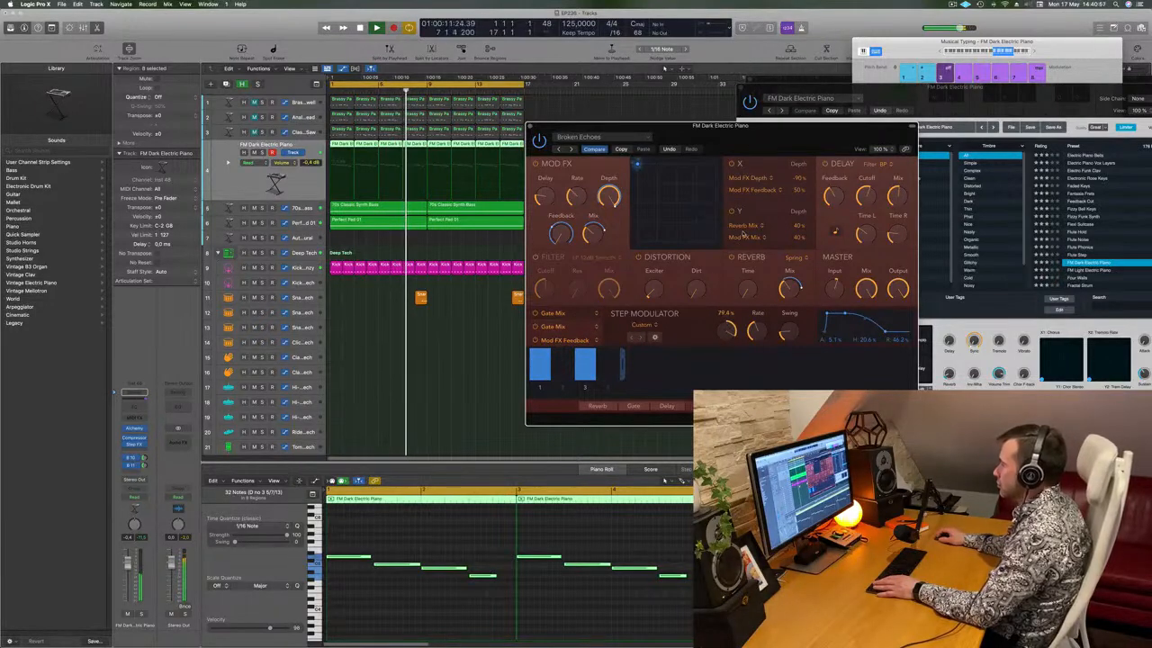
key("Return")
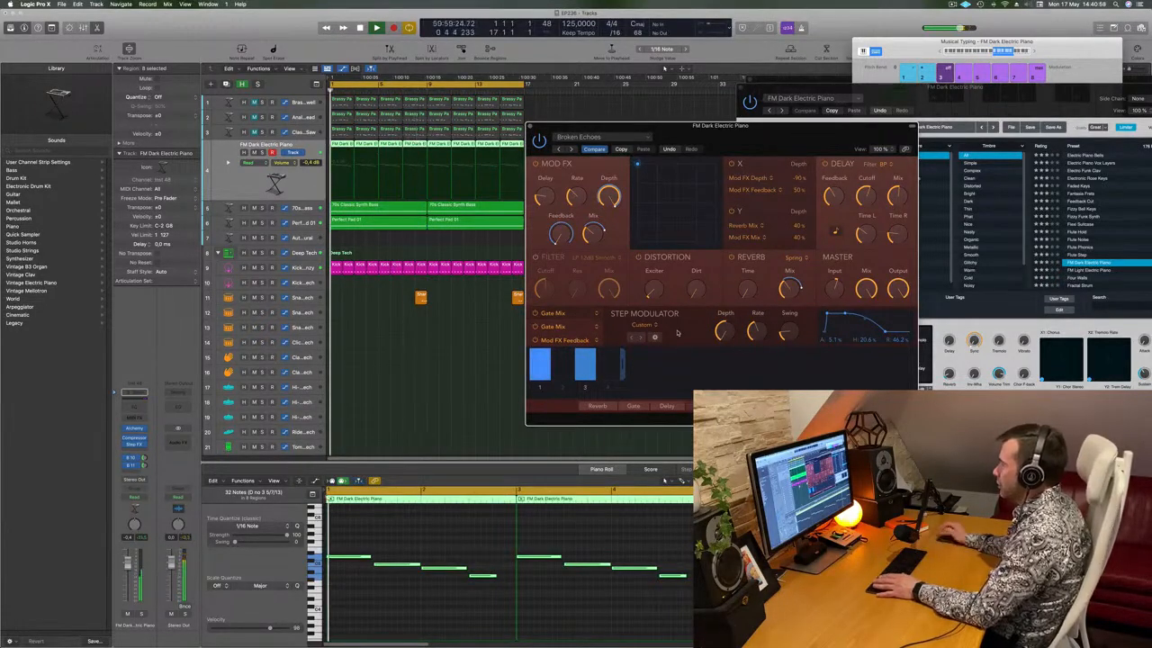
Set the step rate back to 1/16d, swing to 50%, mix to 70%, and lower the track to about -4.1 dB
left_click_drag(754, 331, 757, 326)
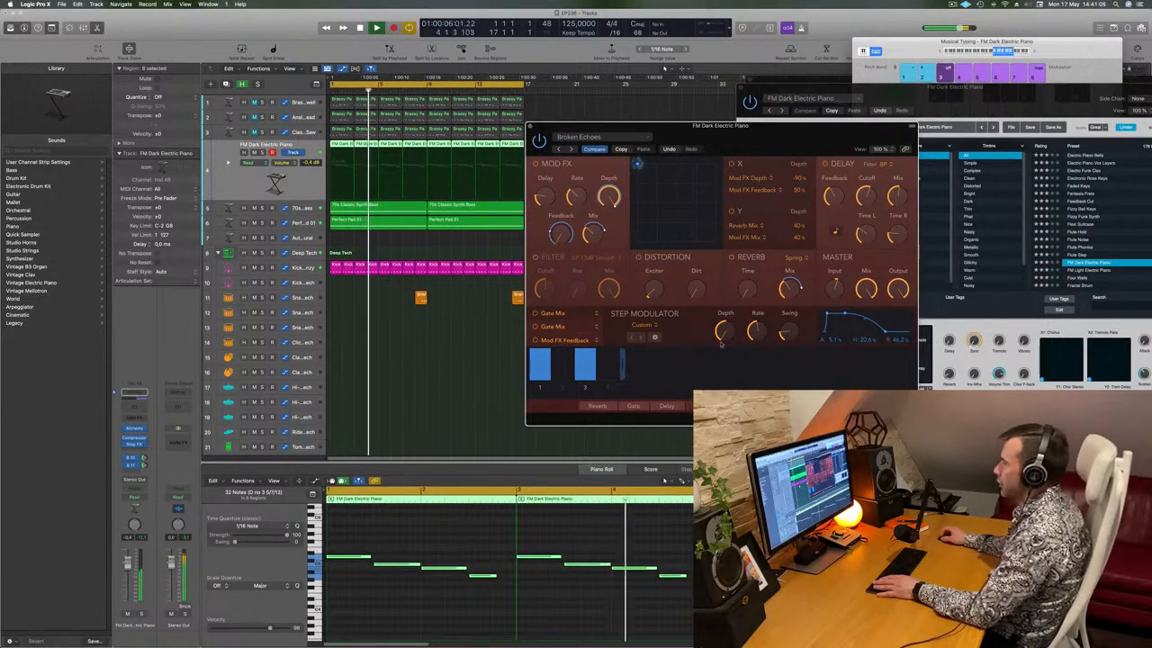
left_click_drag(789, 332, 789, 358)
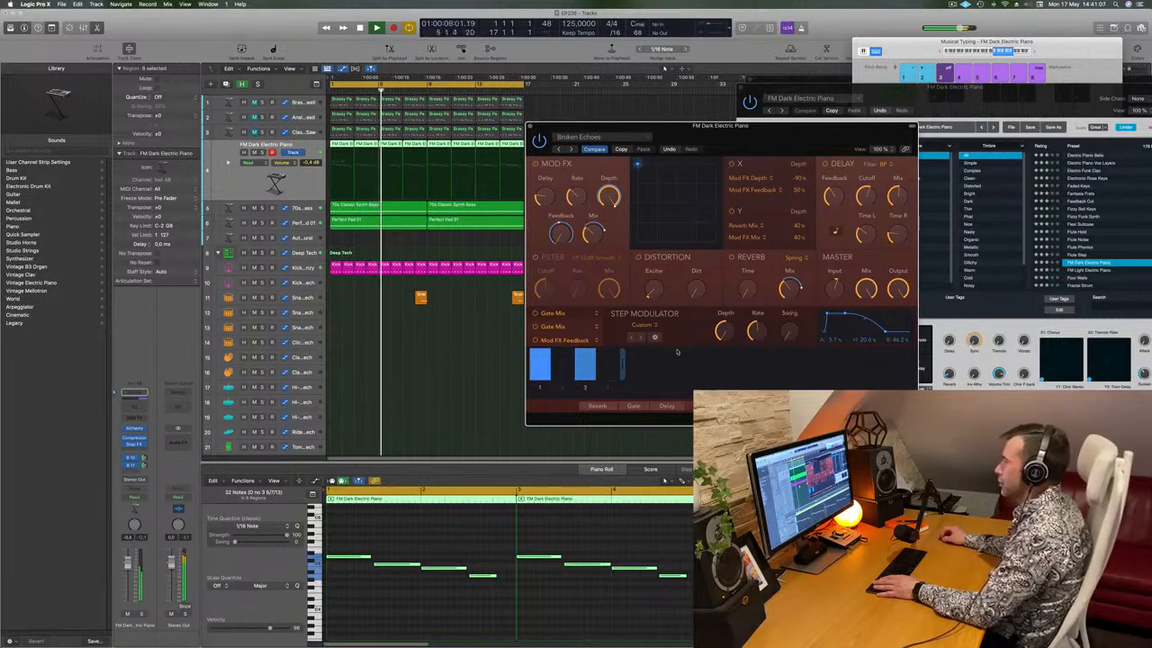
key("Return")
left_click_drag(868, 287, 872, 302)
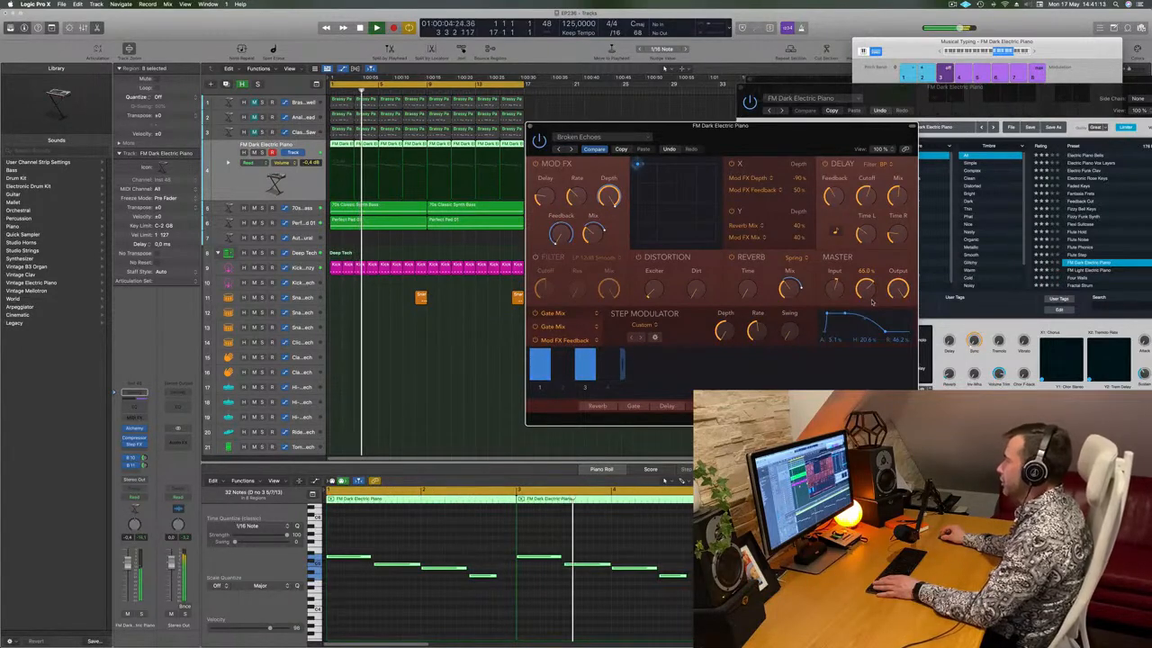
left_click_drag(767, 144, 773, 144)
left_click_drag(127, 563, 127, 574)
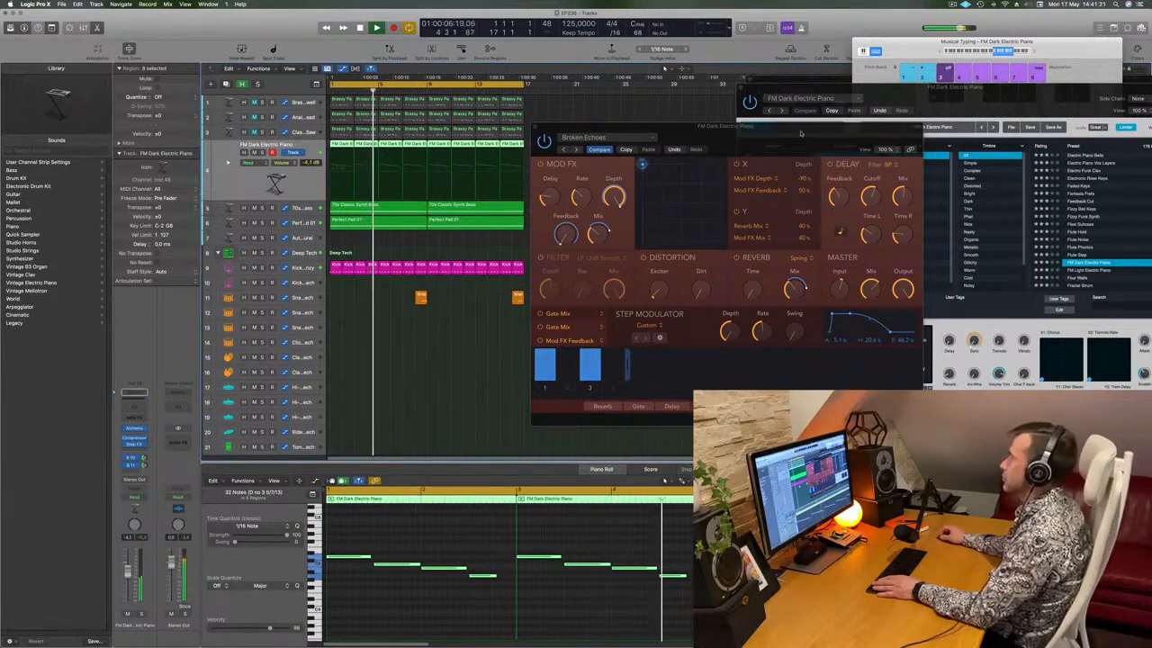
left_click_drag(803, 128, 701, 138)
Close the effect window and restart playback from the beginning
left_click(431, 137)
key("space")
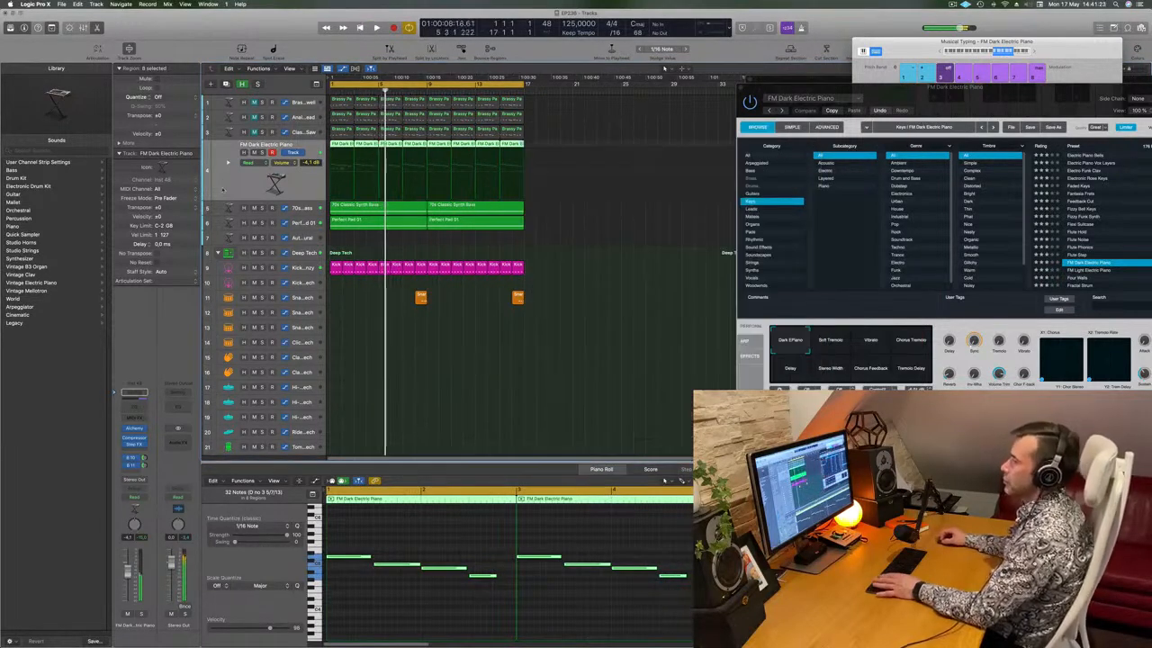
key("Return")
key("space")
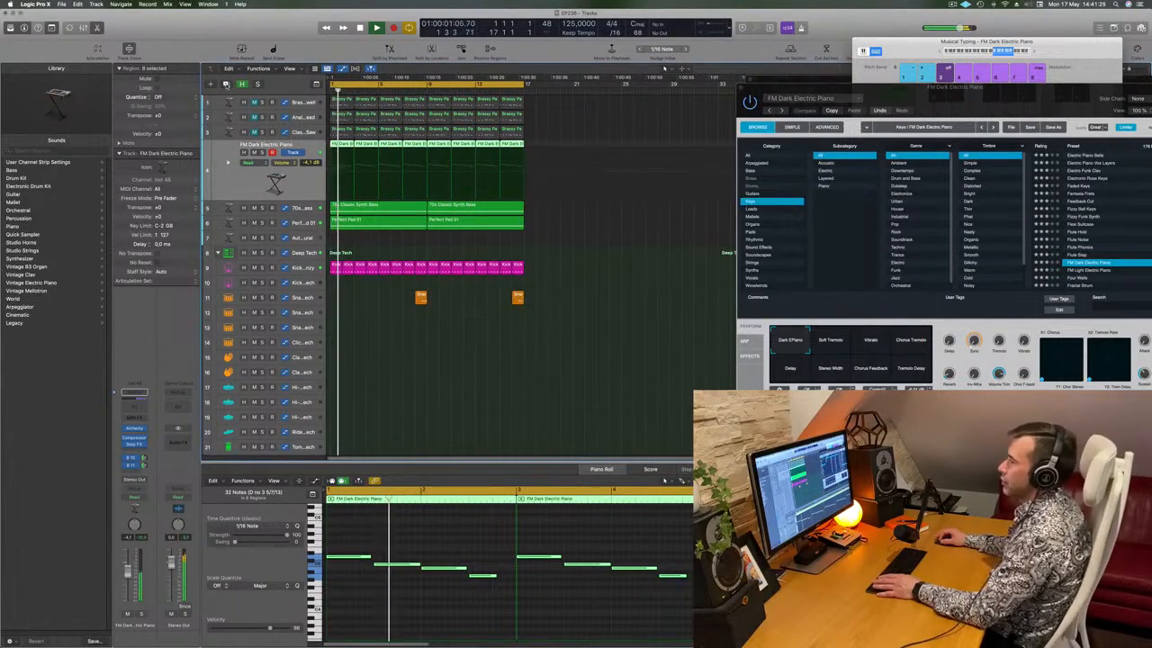
Add a new instrument track, mute the FM Dark Electric Piano track, and copy its riff onto the new track
key("super+d")
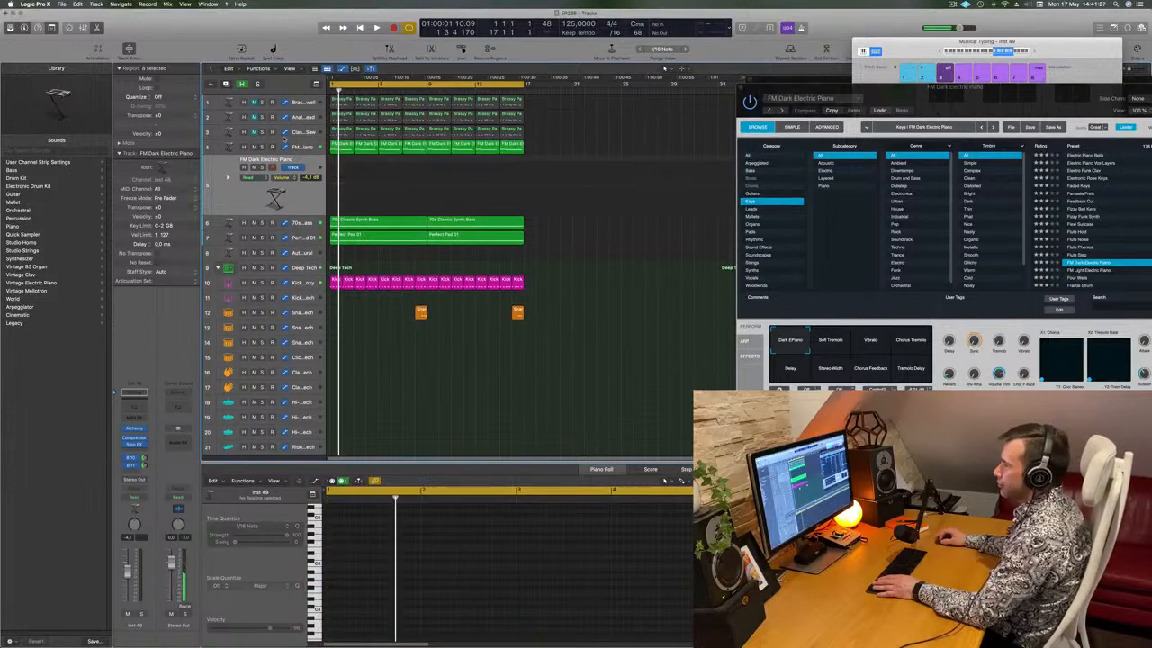
left_click(253, 148)
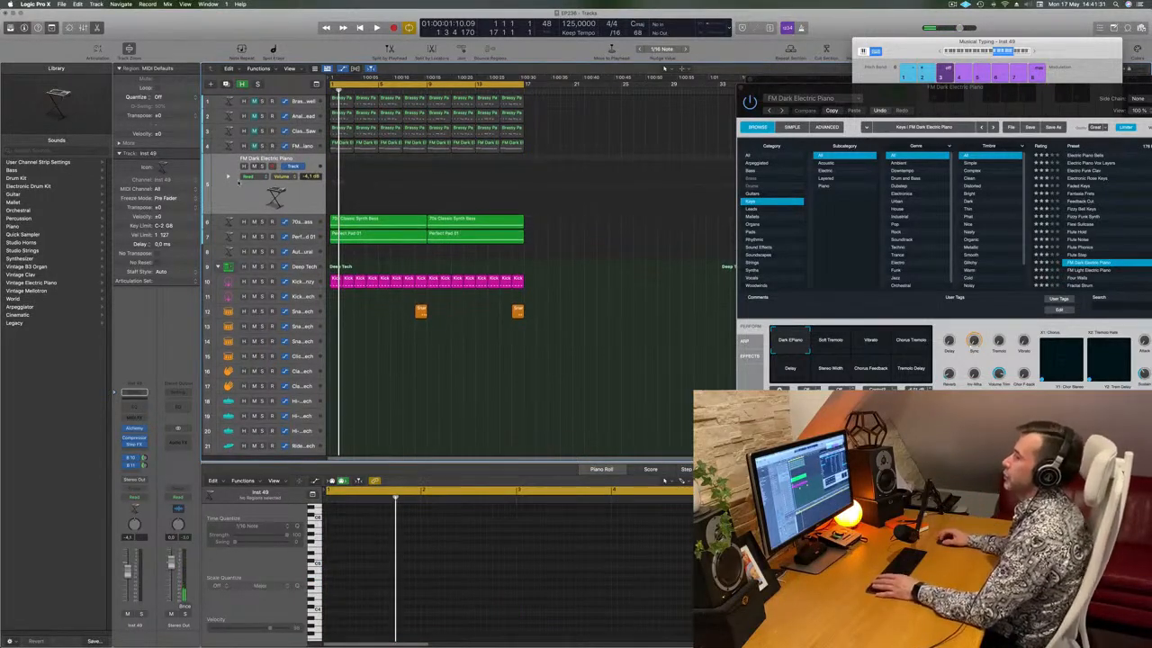
key("space")
left_click_drag(340, 144, 342, 167)
key("space")
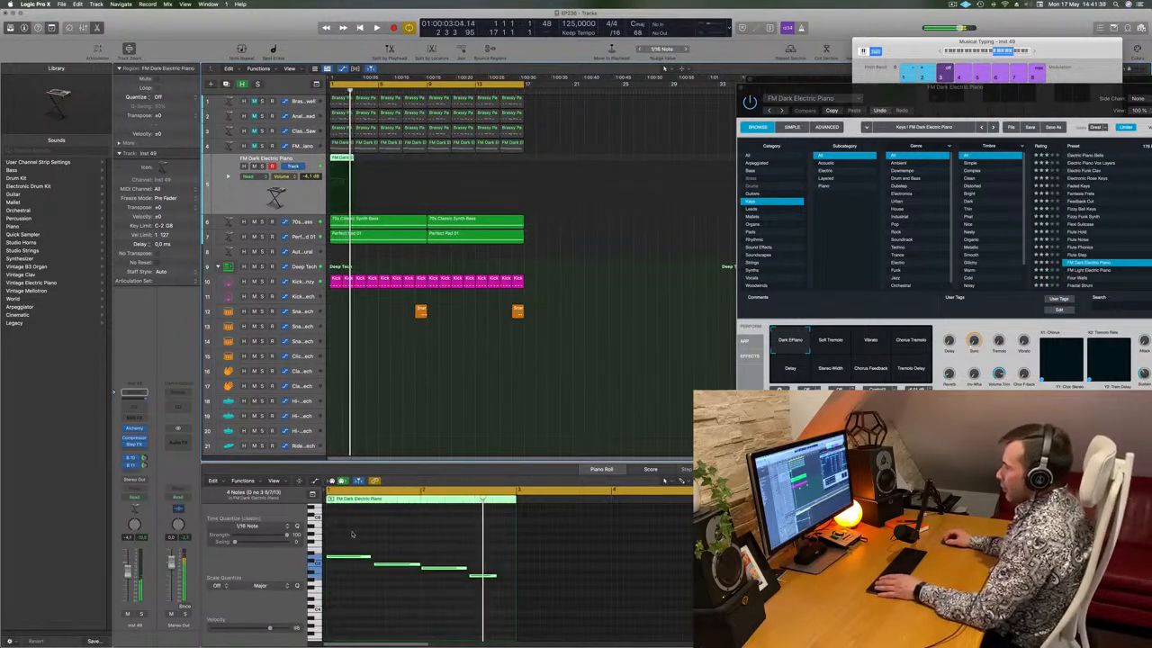
In the Piano Roll, place copies of the riff's four notes just after them, forming note pairs
left_click_drag(352, 538, 472, 588)
left_click(378, 559)
left_click_drag(327, 544, 468, 573)
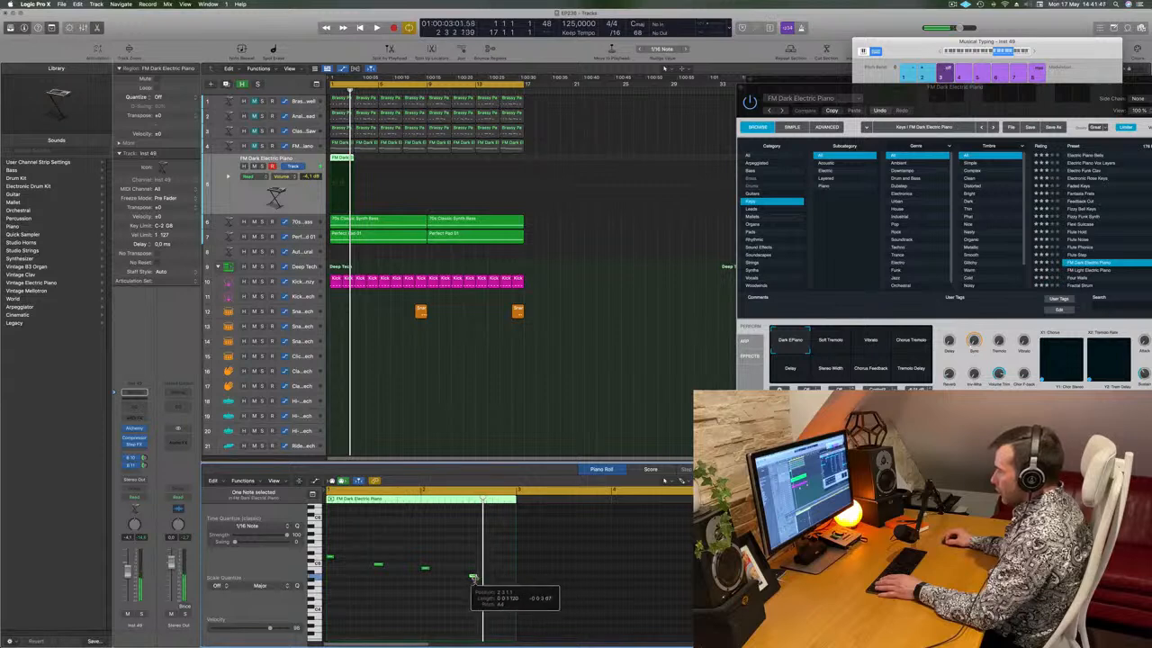
left_click_drag(329, 547, 503, 606)
left_click_drag(338, 559, 354, 564)
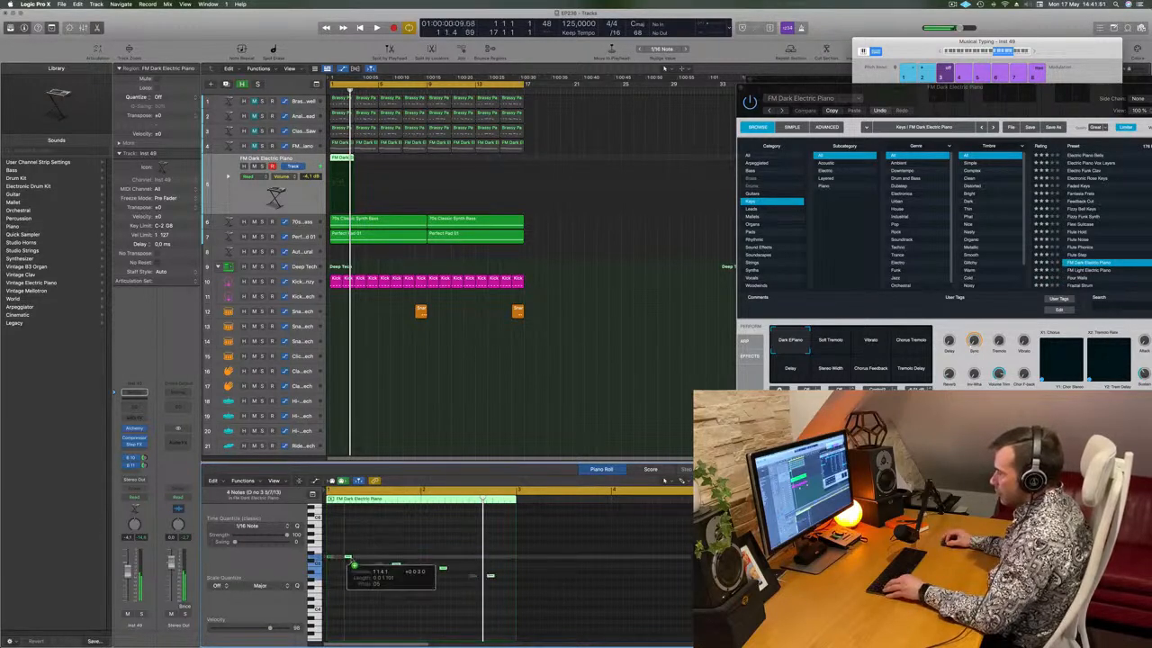
Play the new riff and bring up the new track's Alchemy instrument
key("space")
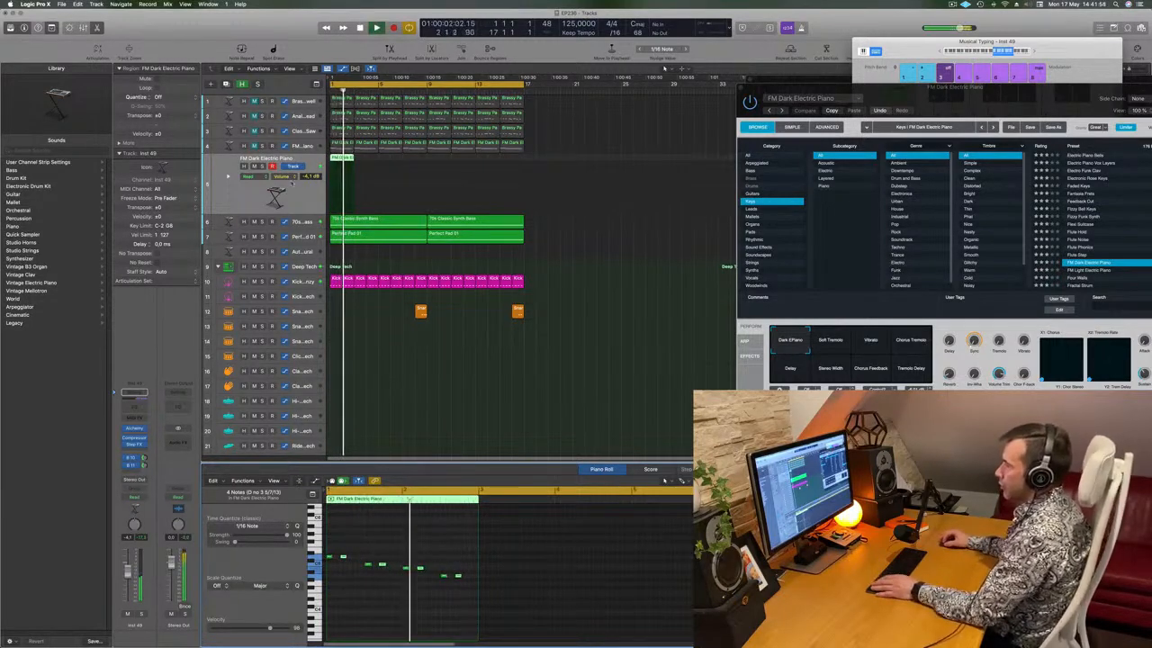
left_click(131, 431)
left_click_drag(576, 117, 559, 128)
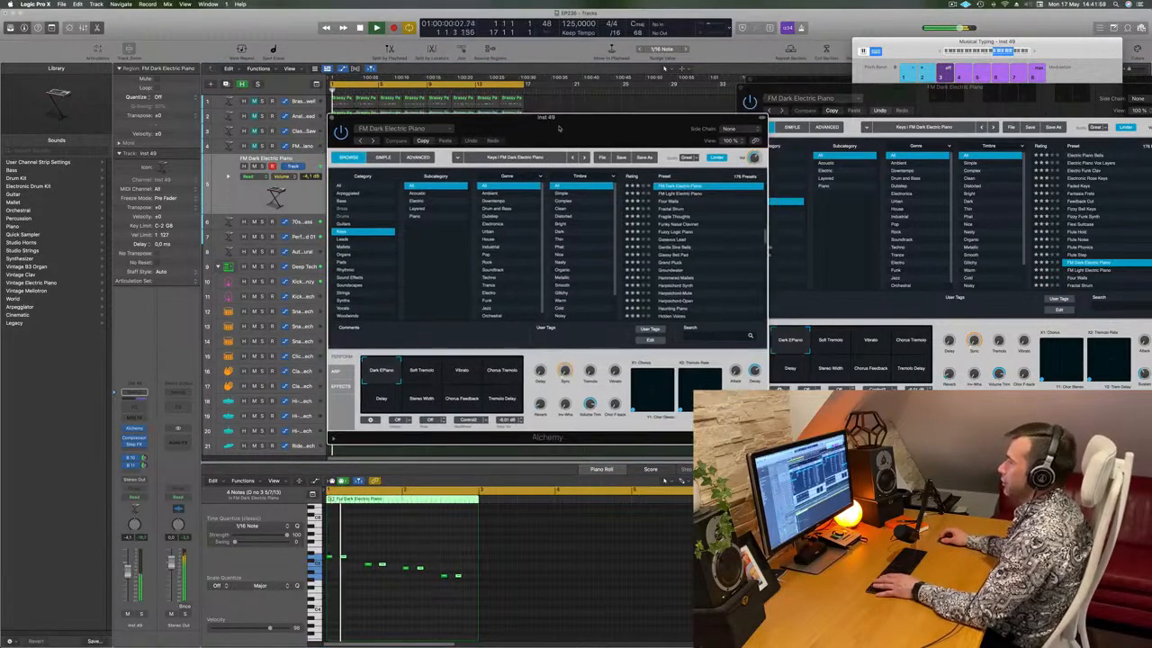
Move the Alchemy window aside to see the tracks and restart playback
scroll(724, 233, "down", 2)
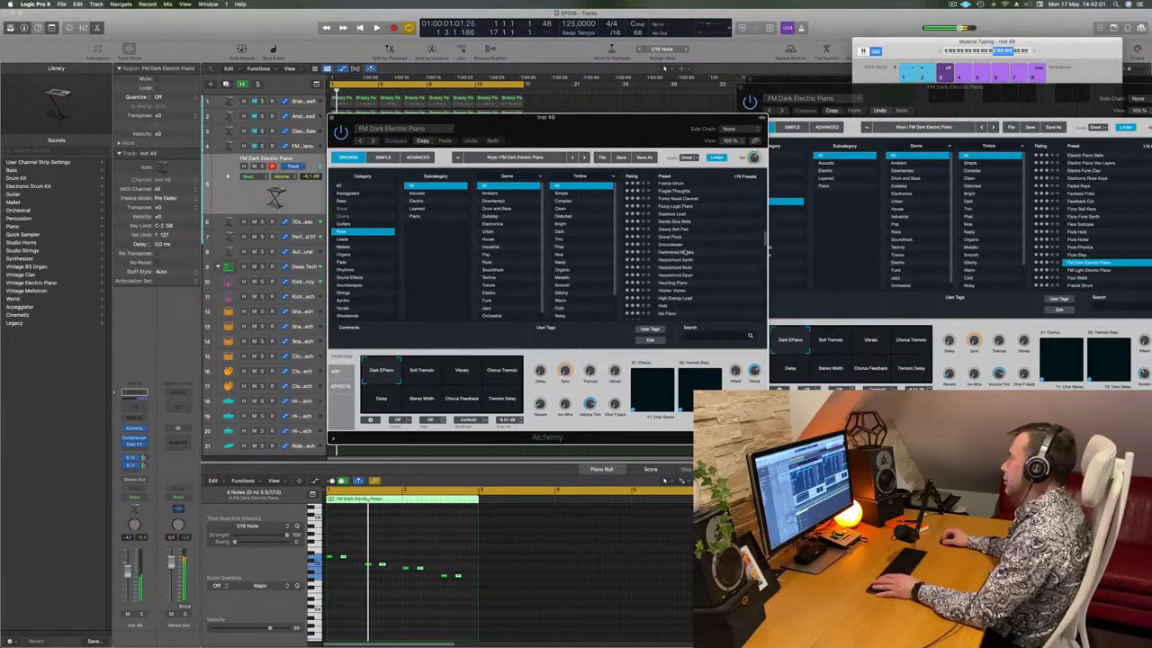
left_click_drag(659, 124, 765, 103)
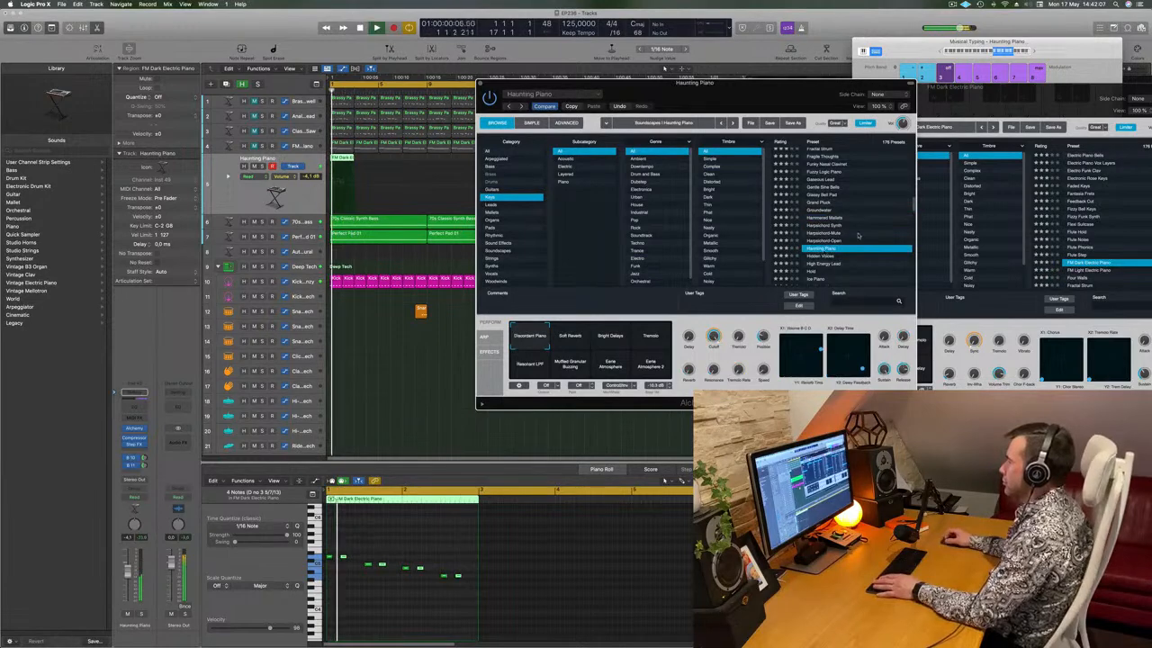
scroll(858, 235, "down", 2)
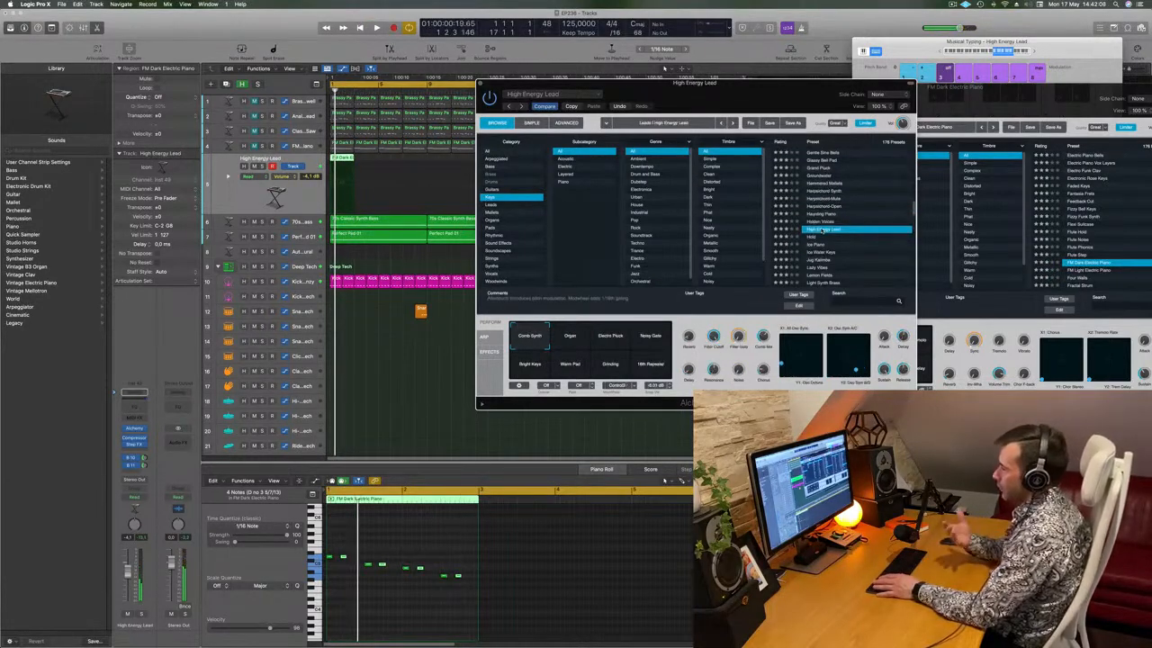
key("space")
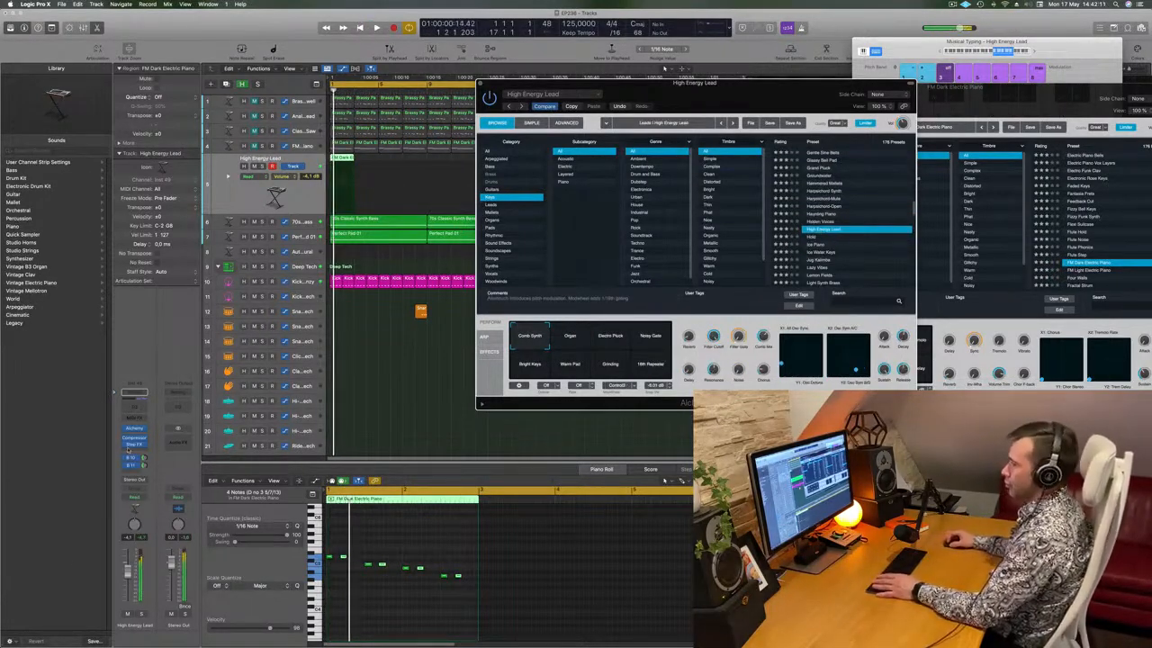
left_click(128, 572)
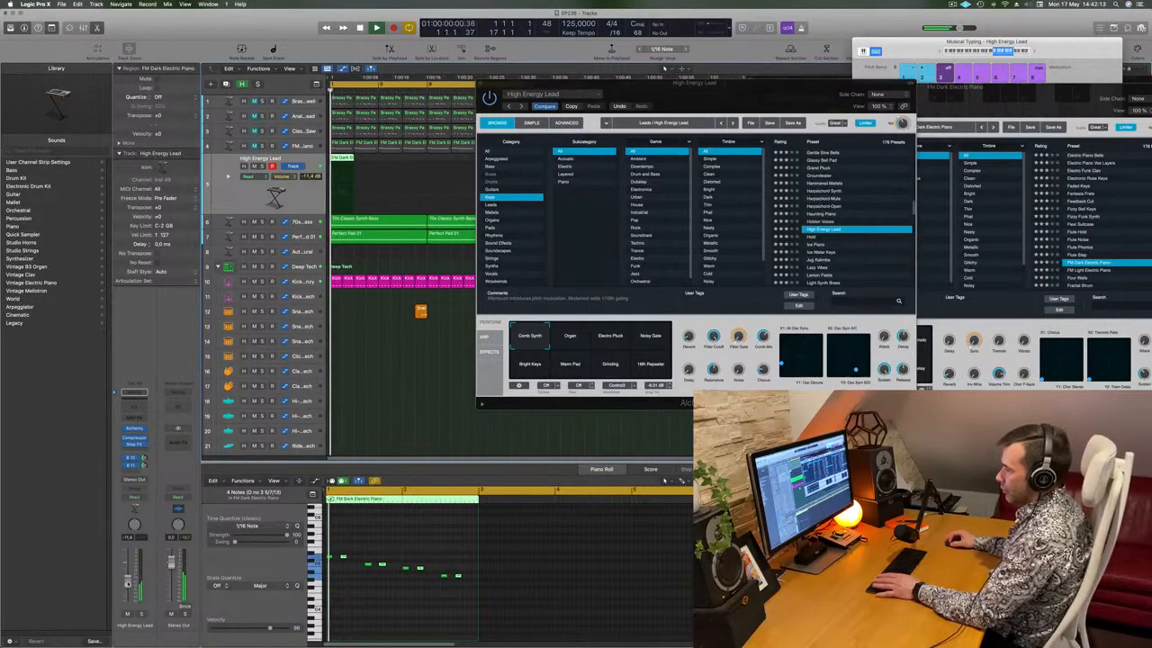
Audition the Ice Piano, Jug Kalimba, Lemon Fields and Lonely Beacon presets
left_click(809, 244)
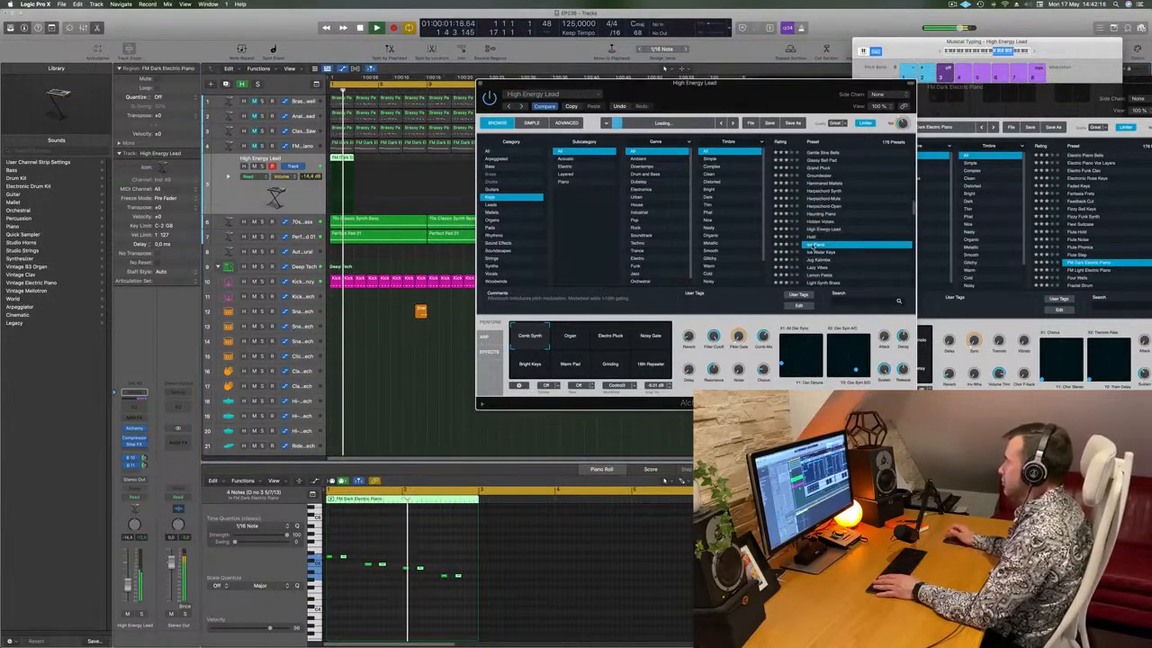
scroll(856, 228, "down", 2)
left_click(829, 229)
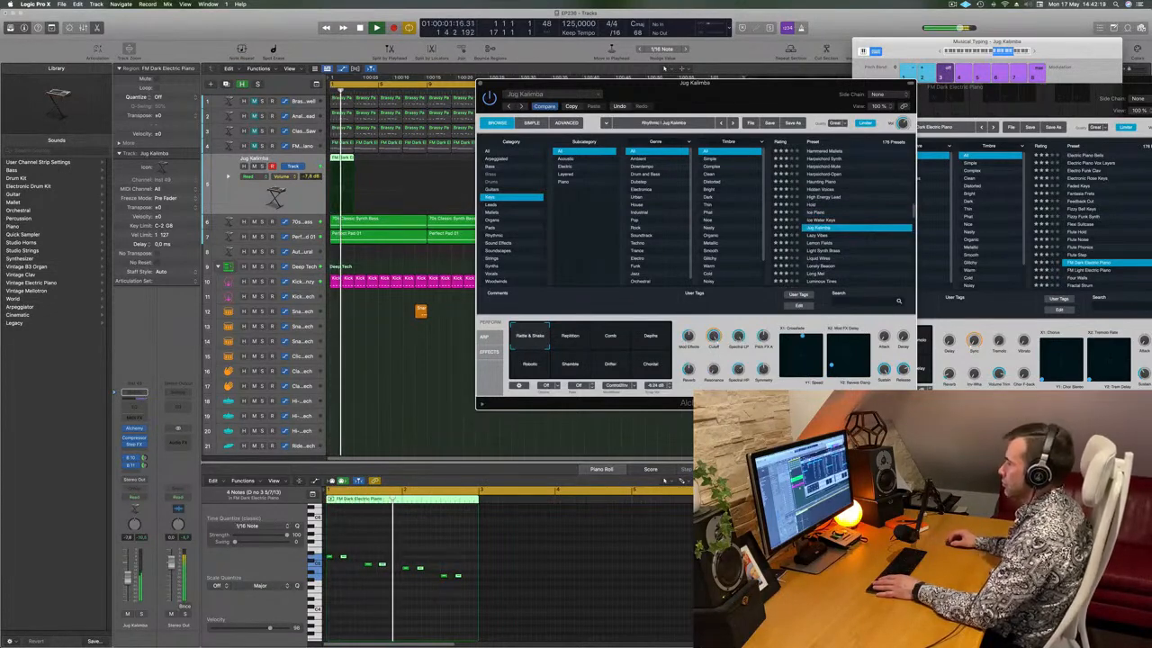
scroll(855, 257, "down", 1)
left_click(821, 235)
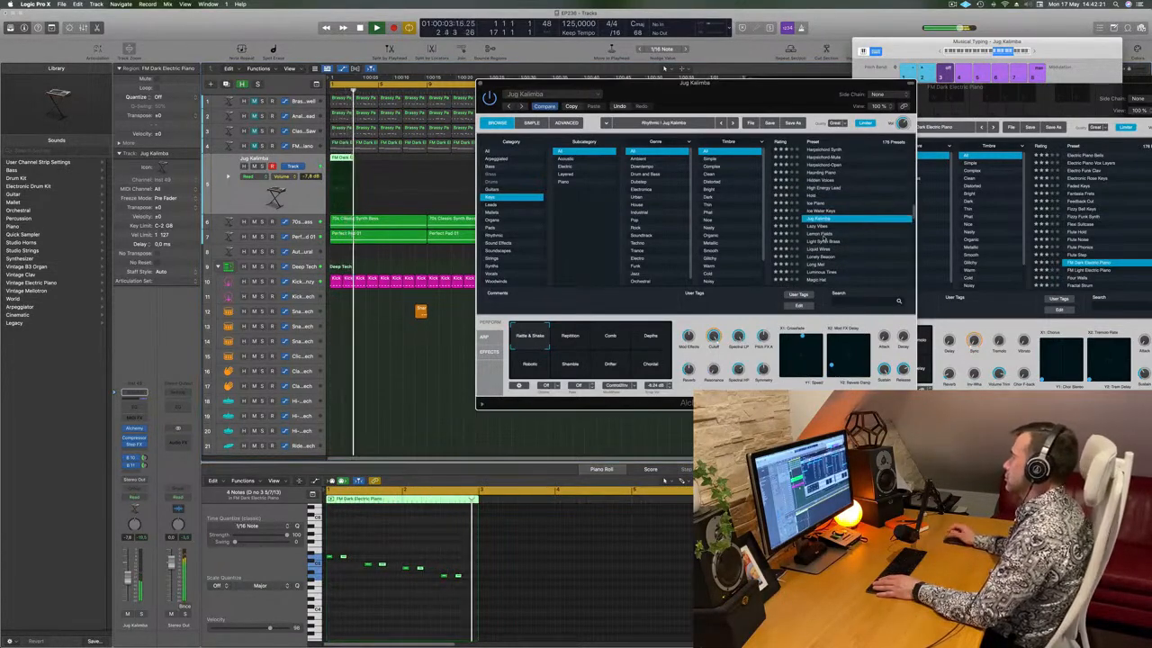
key("space")
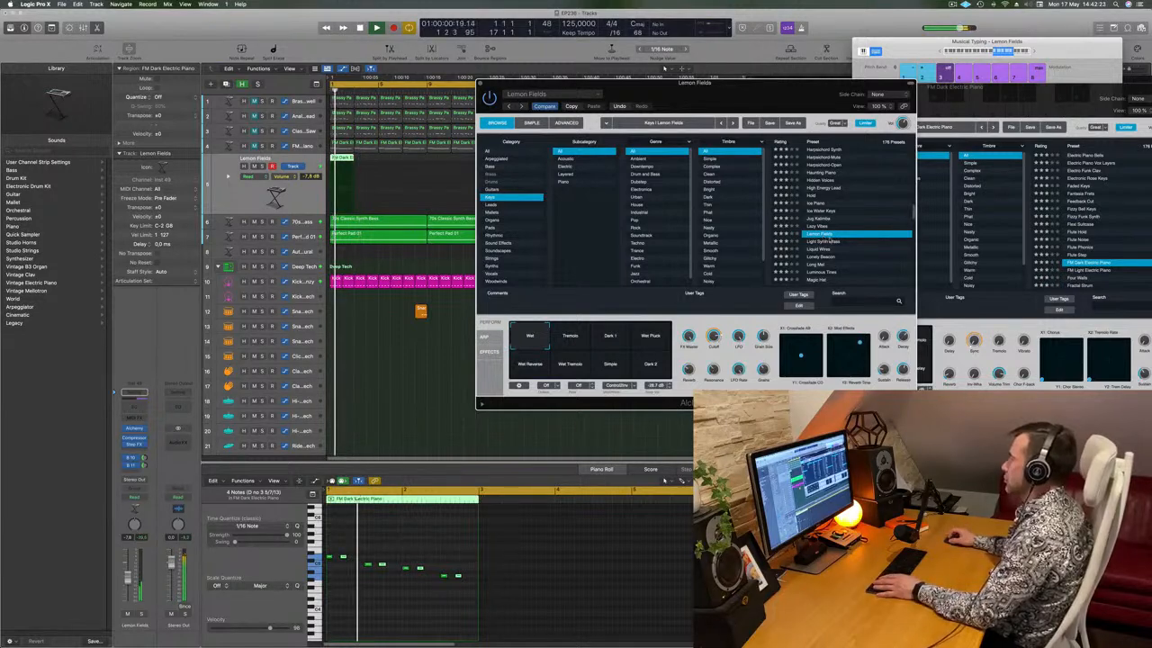
scroll(844, 238, "down", 2)
left_click(844, 239)
scroll(844, 238, "down", 2)
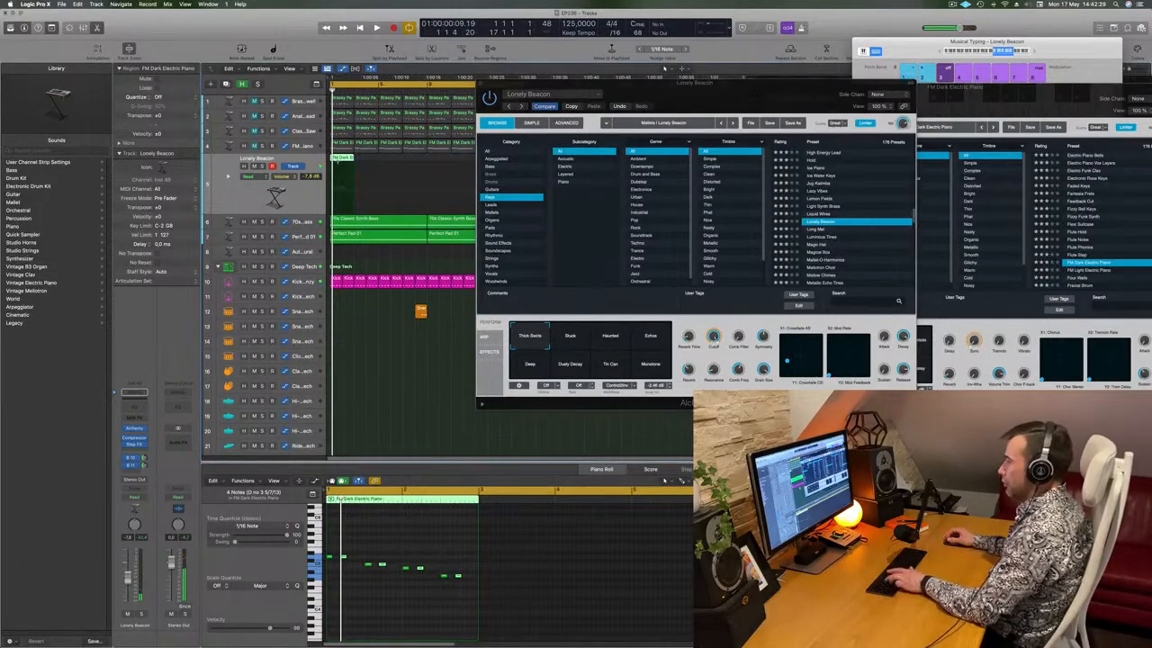
Repeat the riff region along track 5 and try the Magic Hat preset's Bright variation
left_click_drag(643, 92, 618, 133)
key("super+r")
key("super+r")
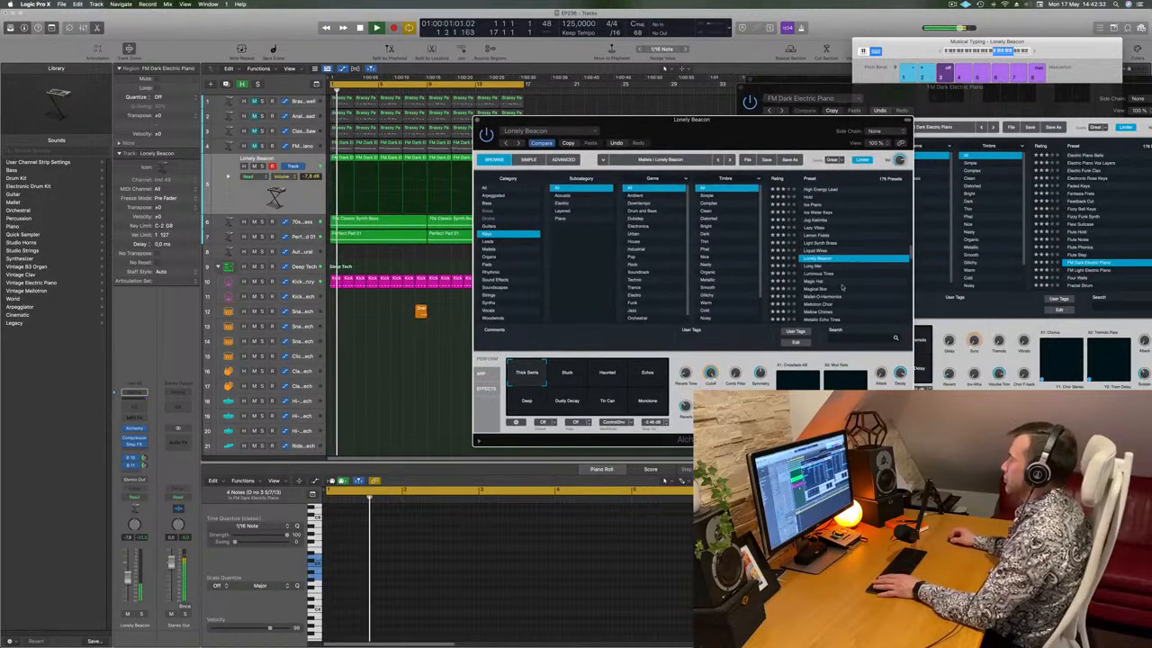
scroll(841, 288, "down", 2)
left_click(812, 260)
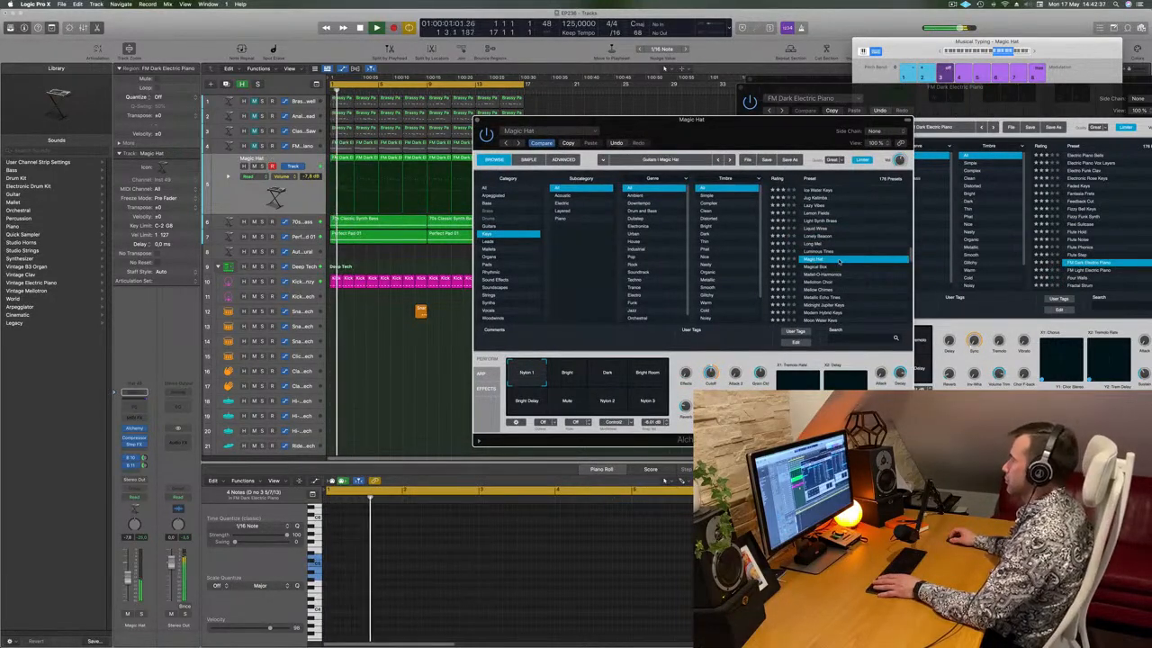
scroll(860, 259, "down", 3)
left_click(570, 377)
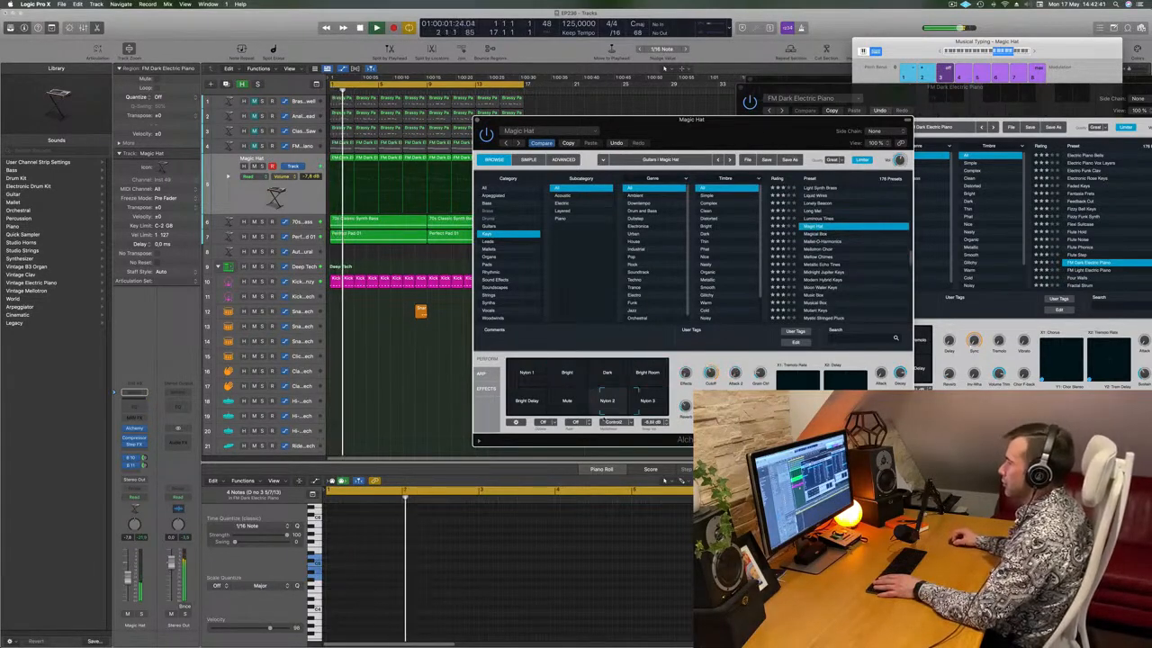
Load Mallet-O-Harmonics from Magical Box and select all eight regions on its track
left_click(814, 234)
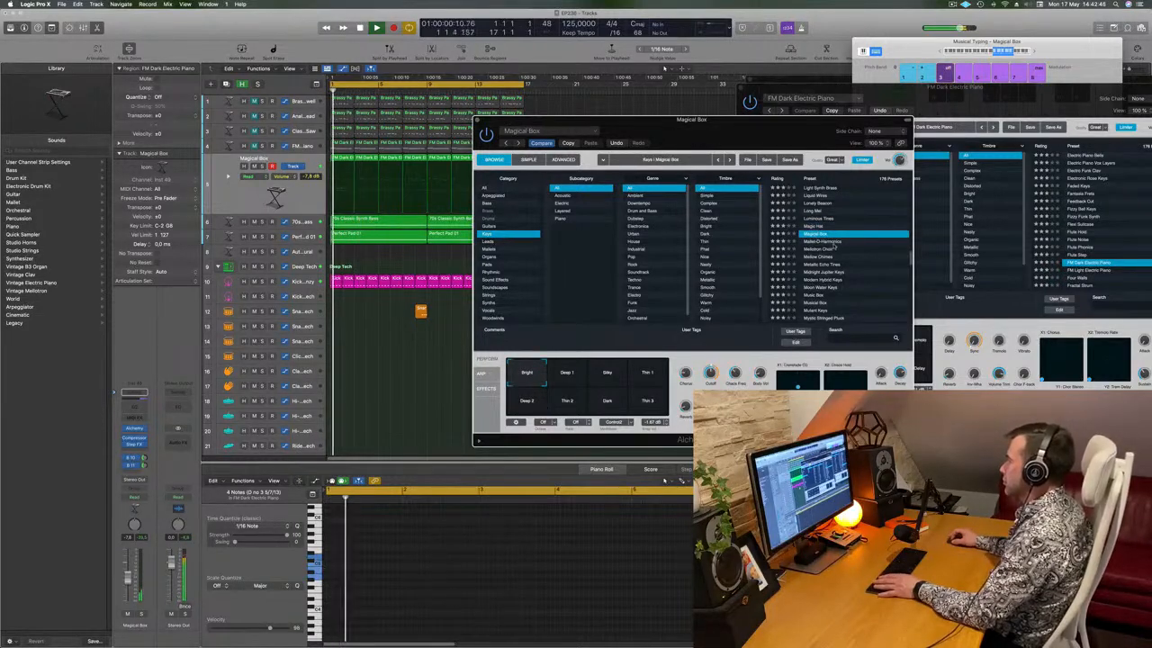
left_click(832, 242)
left_click_drag(749, 135, 774, 130)
left_click_drag(685, 135, 856, 85)
left_click_drag(531, 160, 344, 165)
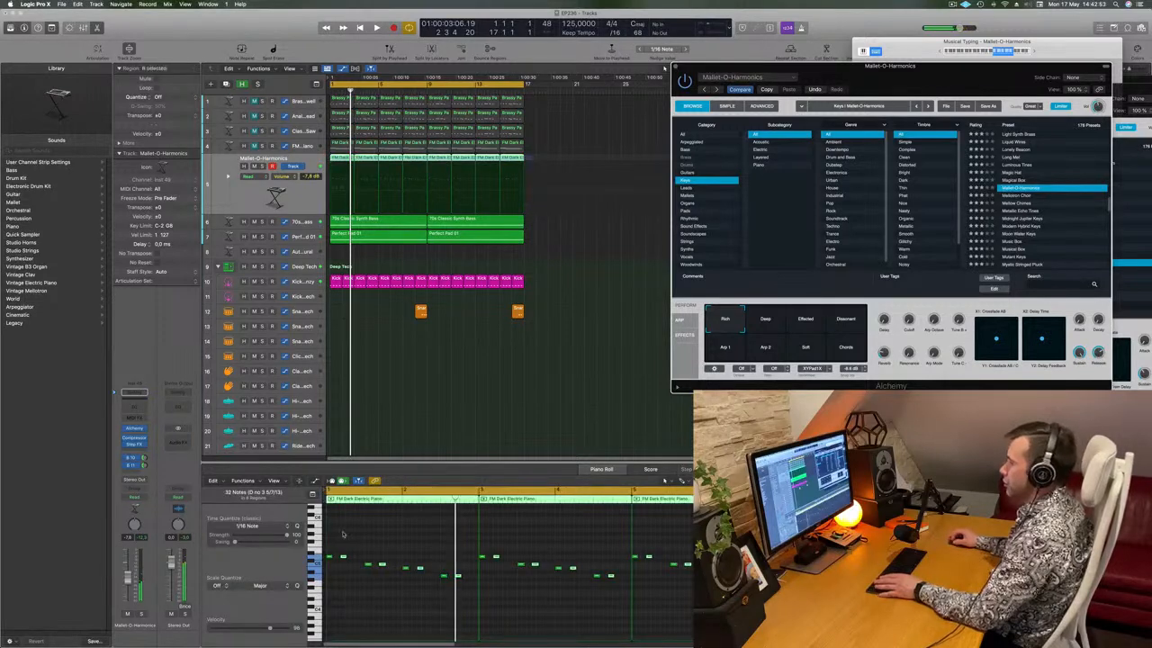
Show the regions' notes and audition the Deep, Effected, Dissonant and Chords variations
left_click(390, 527)
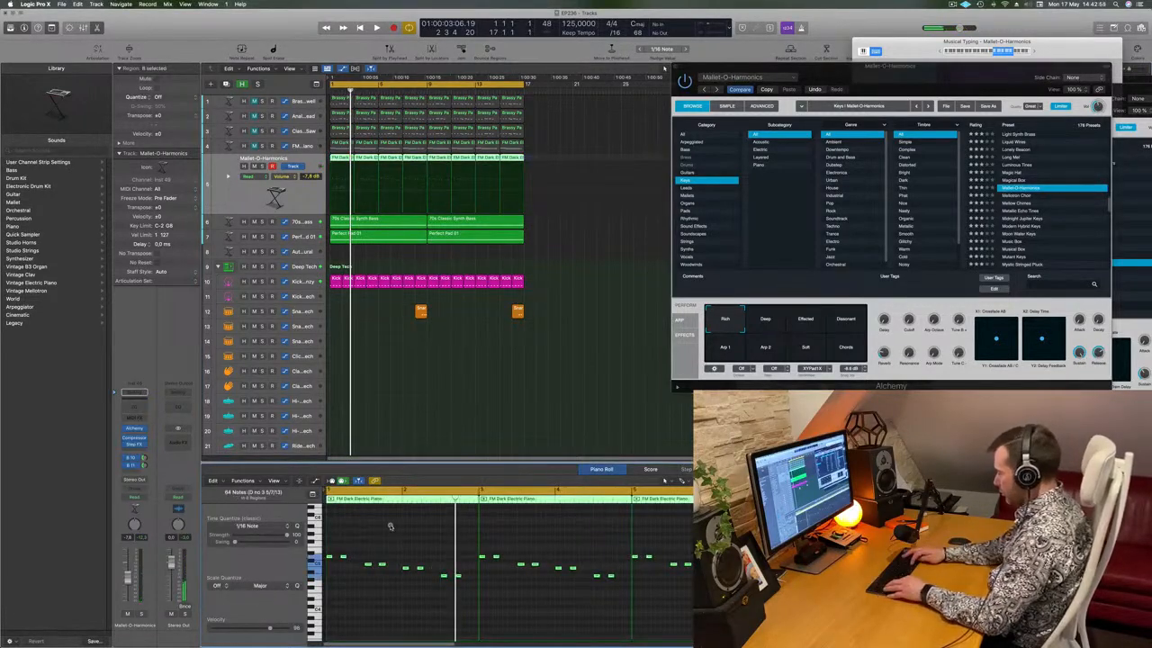
scroll(390, 527, "up", 3)
left_click_drag(937, 82, 739, 139)
left_click(565, 381)
left_click(605, 380)
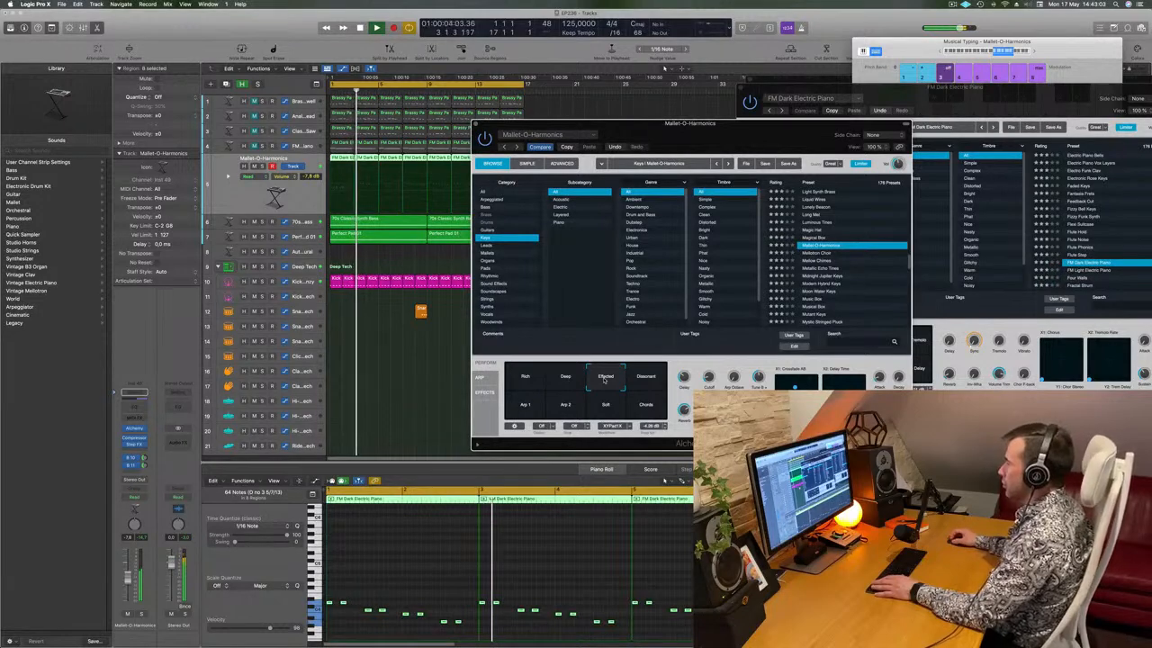
left_click(650, 379)
left_click(646, 404)
Sweep the Perform pad through the Arp variations and settle it between Deep and Effected
left_click(528, 404)
left_click(577, 404)
left_click(589, 379)
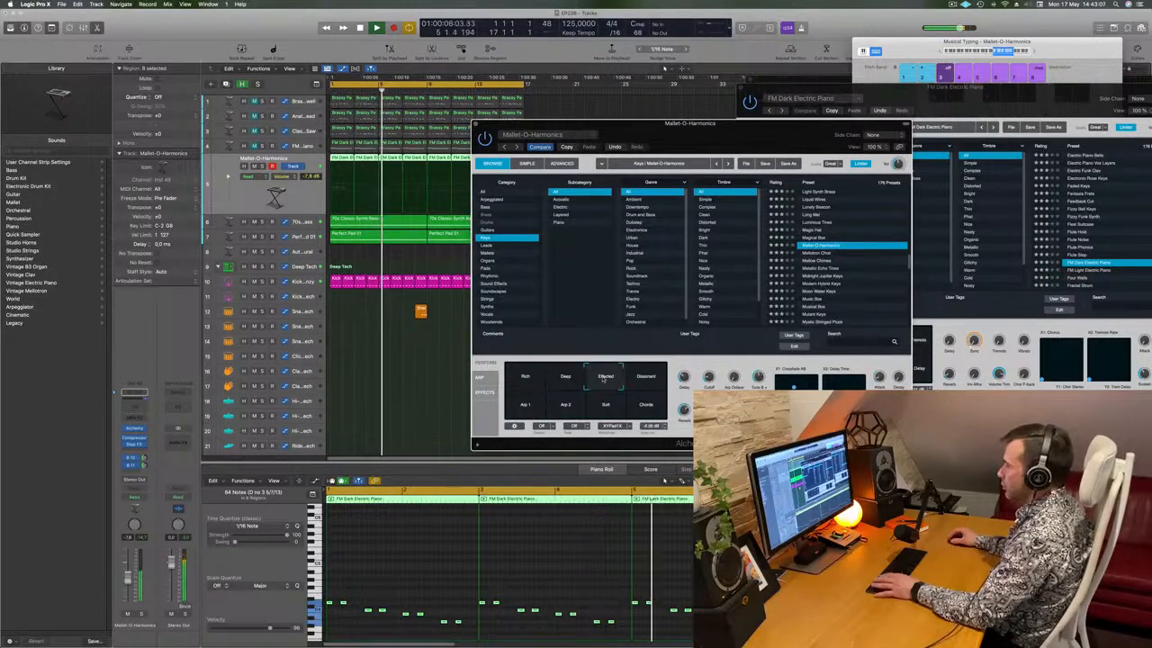
left_click_drag(589, 379, 550, 375)
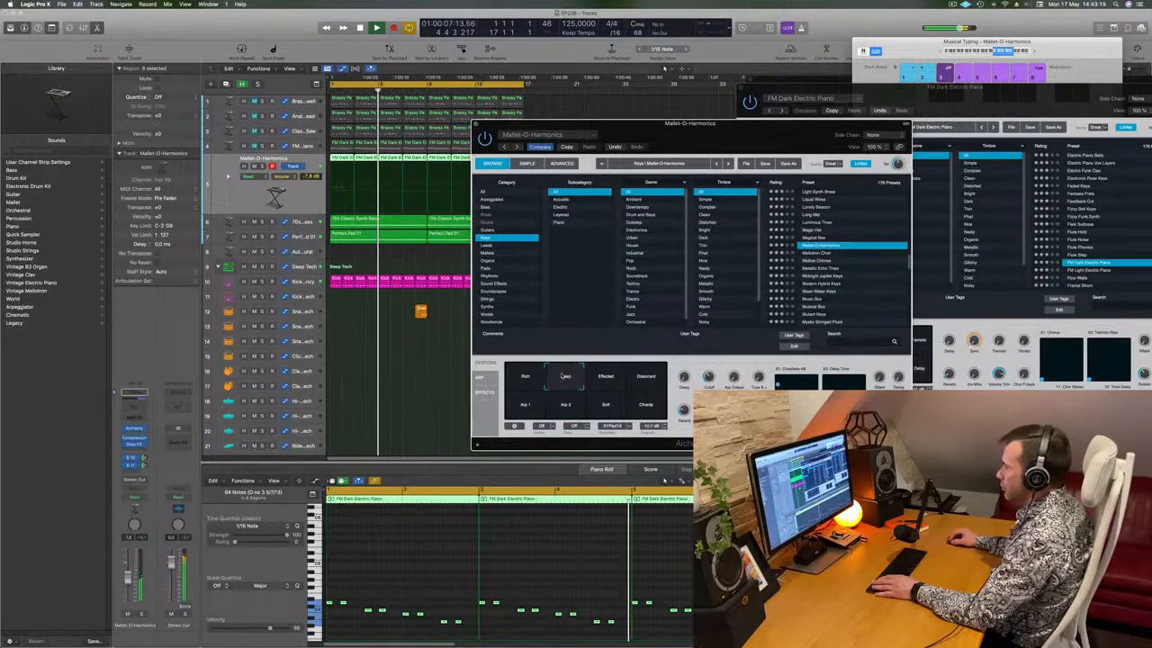
left_click_drag(563, 376, 584, 374)
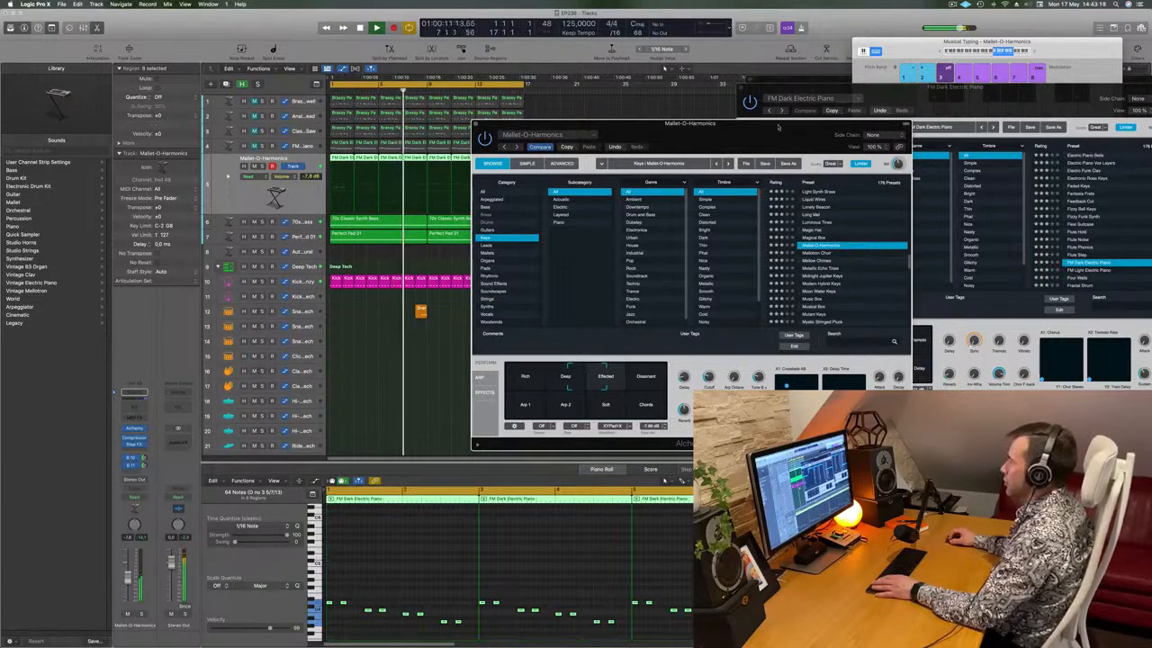
Move the instrument window up and right and reselect the Mallet-O-Harmonics track's regions
left_click_drag(702, 123, 894, 66)
left_click_drag(810, 105, 878, 53)
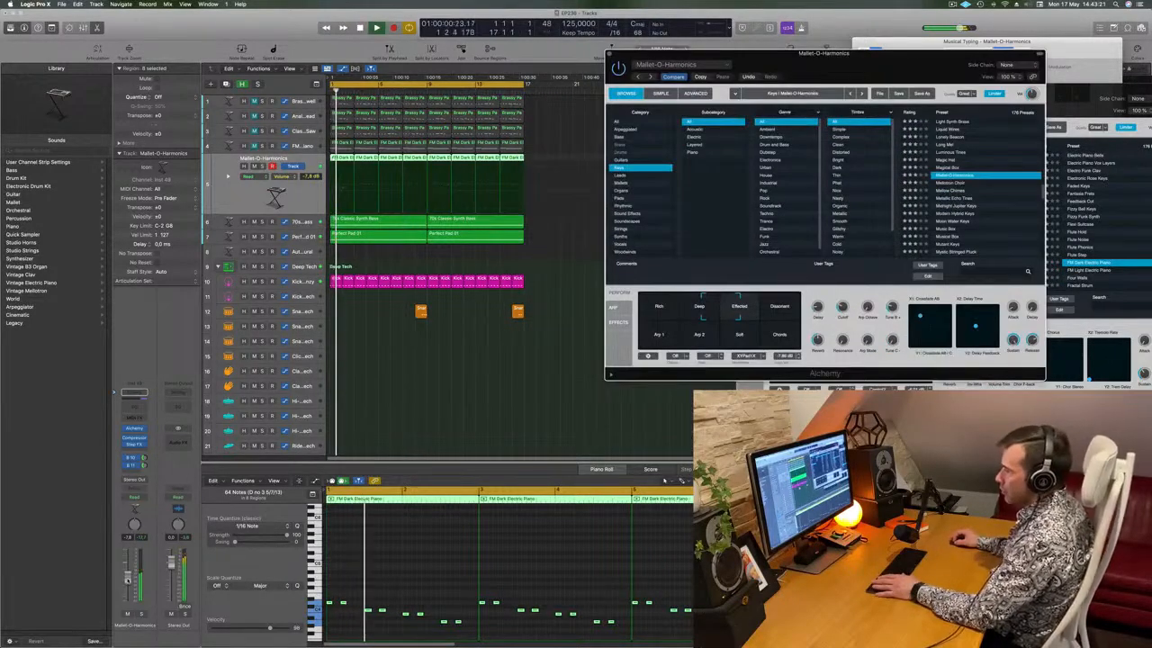
left_click(545, 417)
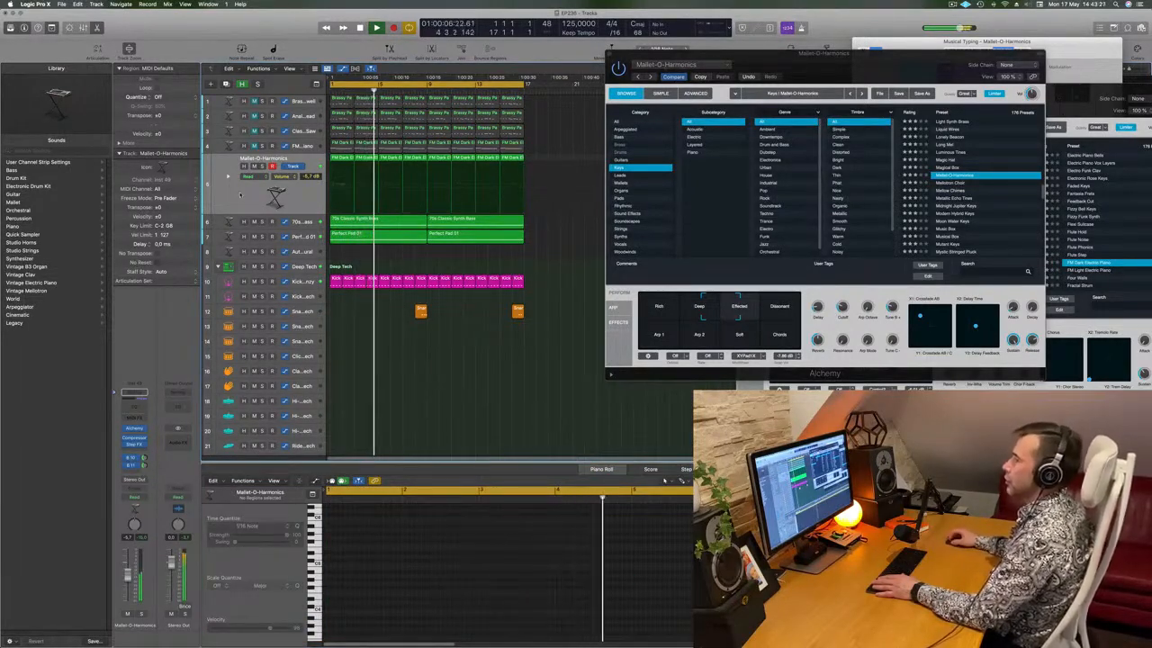
left_click(231, 200)
Stop playback, add a new instrument track, and copy an FM Dark Electric Piano region onto it
key("space")
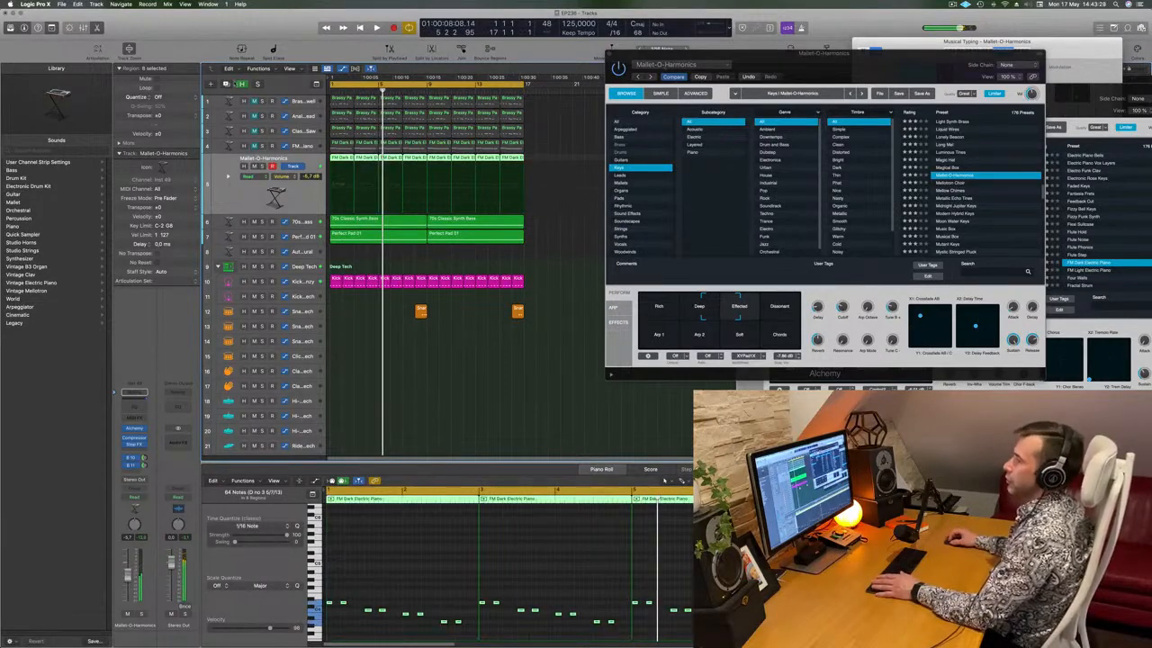
key("super+d")
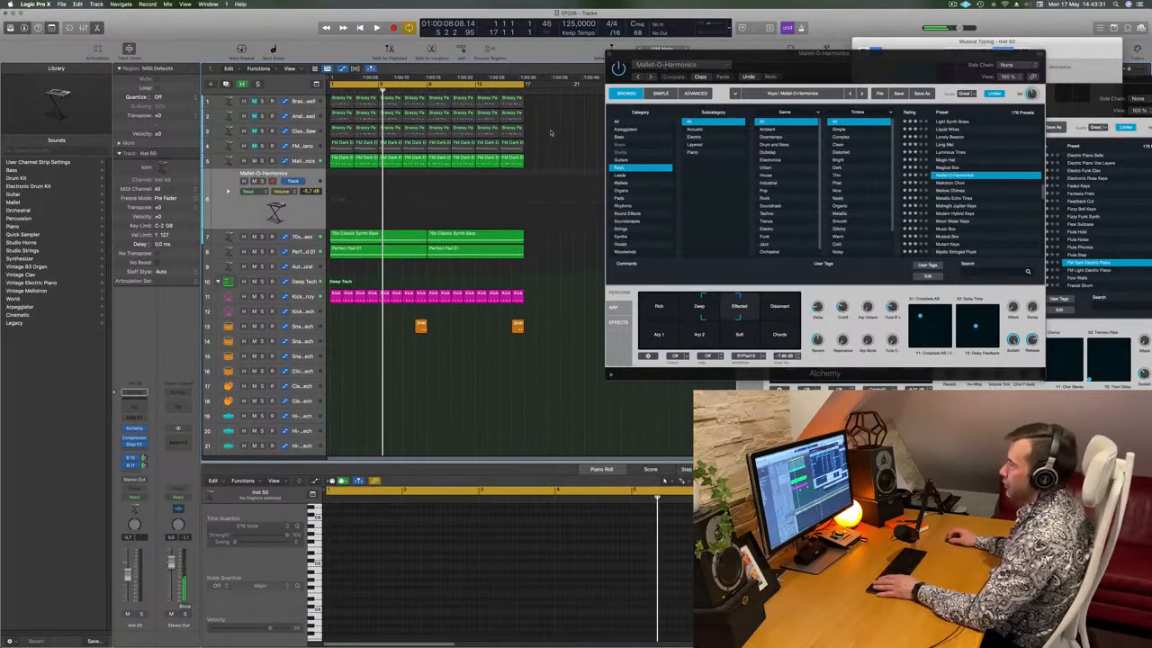
left_click_drag(342, 158, 339, 191)
scroll(400, 624, "up", 3)
Shorten the copied region's notes in the Piano Roll
mouse_move(553, 589)
left_mouse_down()
mouse_move(370, 528)
mouse_move(347, 556)
mouse_move(432, 600)
left_mouse_up()
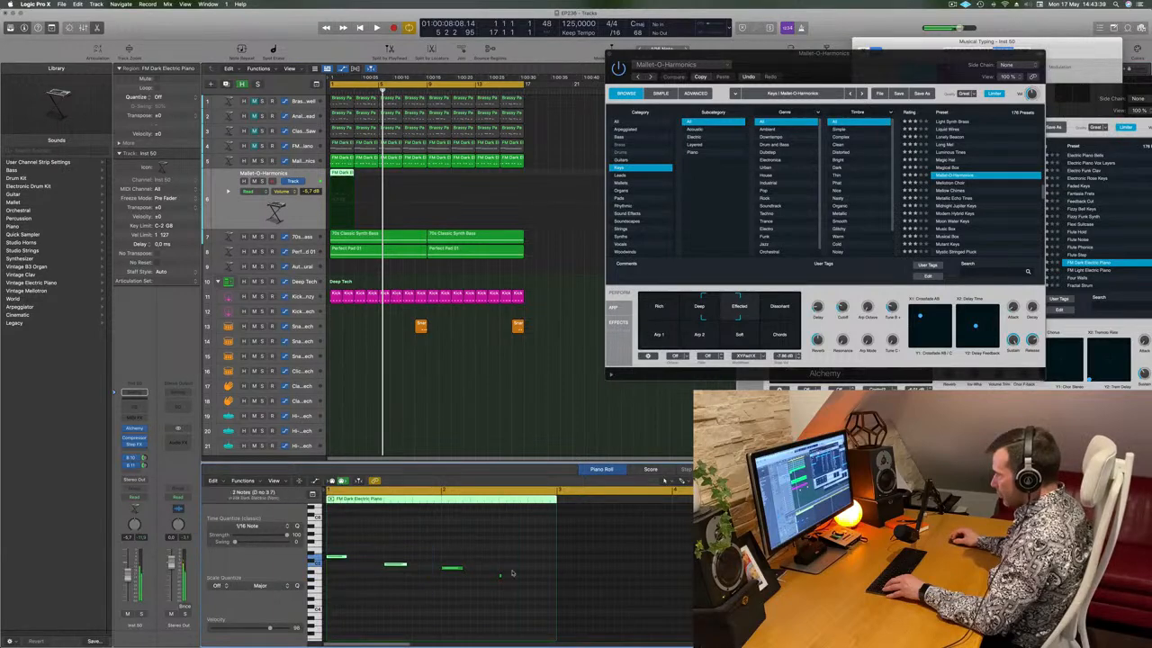
key("super+z")
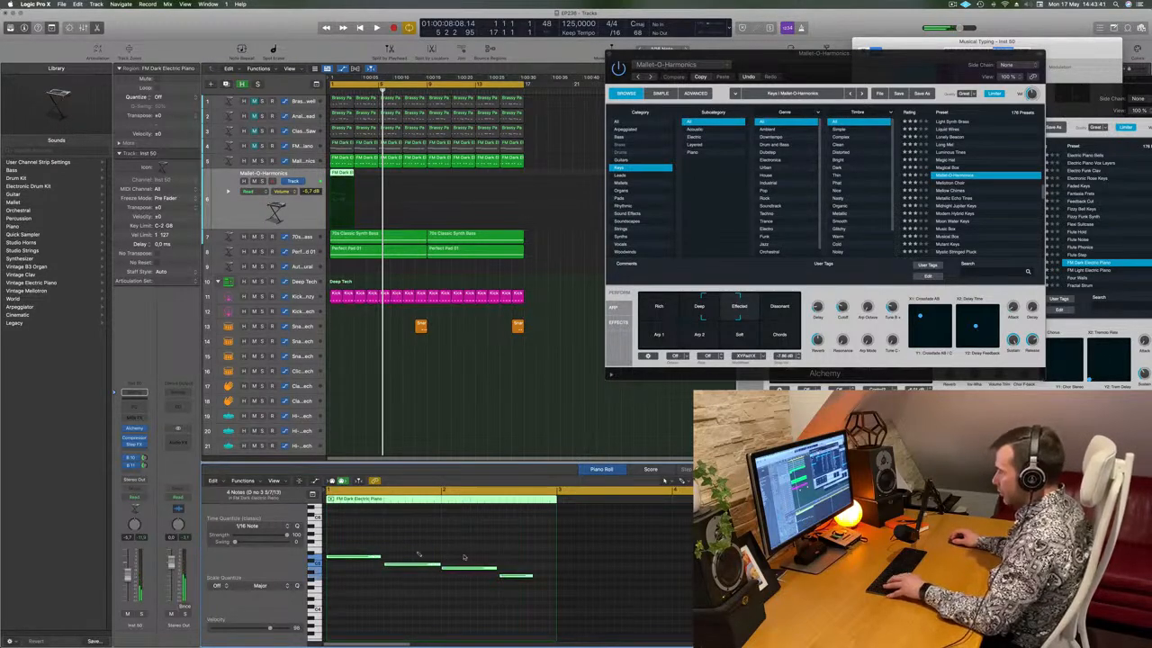
left_click(531, 582)
left_click_drag(530, 575, 364, 544)
left_click_drag(495, 569, 448, 572)
Move the last three notes earlier so they sit right after the first note
left_click_drag(378, 549, 589, 609)
scroll(464, 613, "right", 5)
scroll(465, 612, "left", 2)
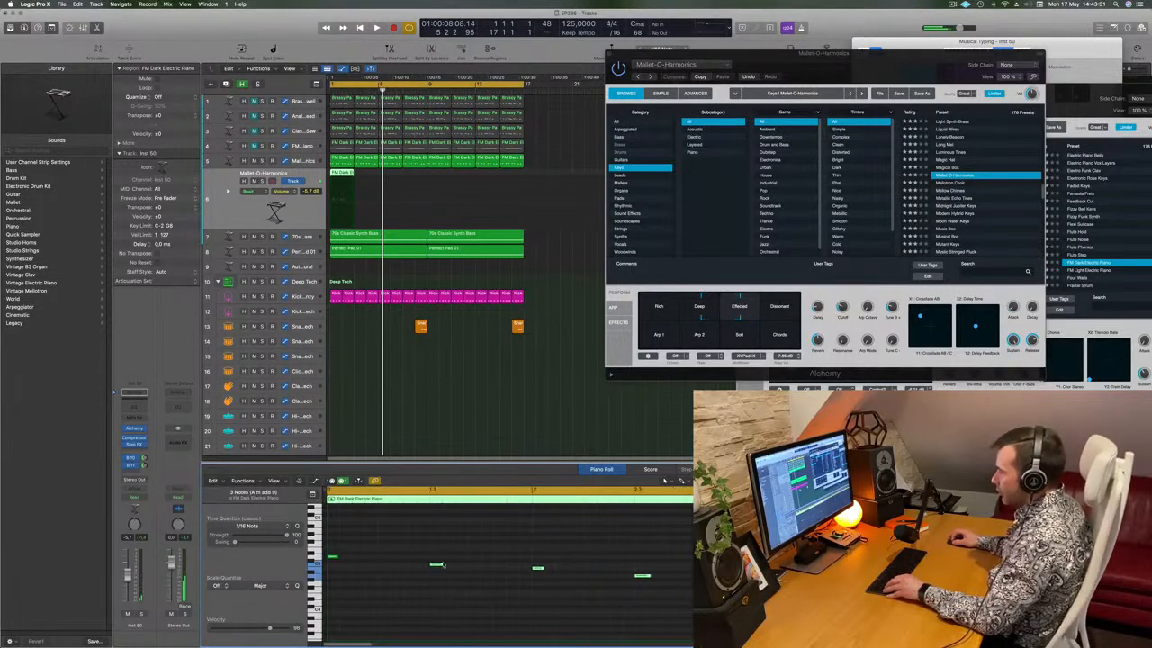
left_click_drag(433, 564, 344, 564)
left_click_drag(440, 555, 598, 605)
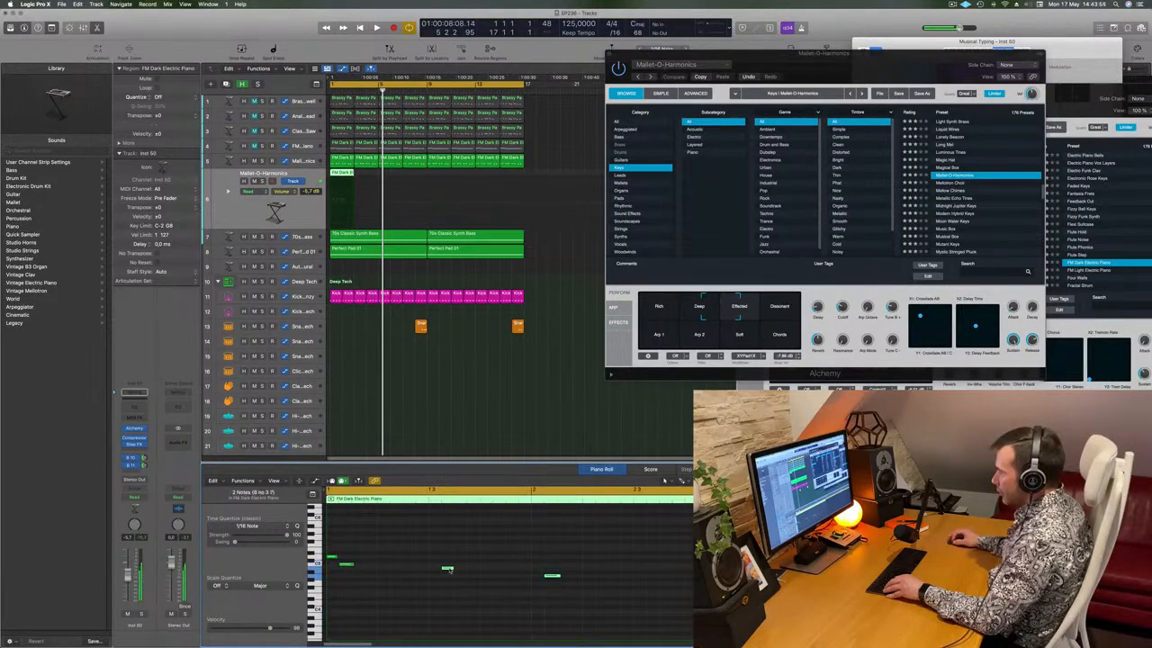
left_click_drag(449, 568, 358, 570)
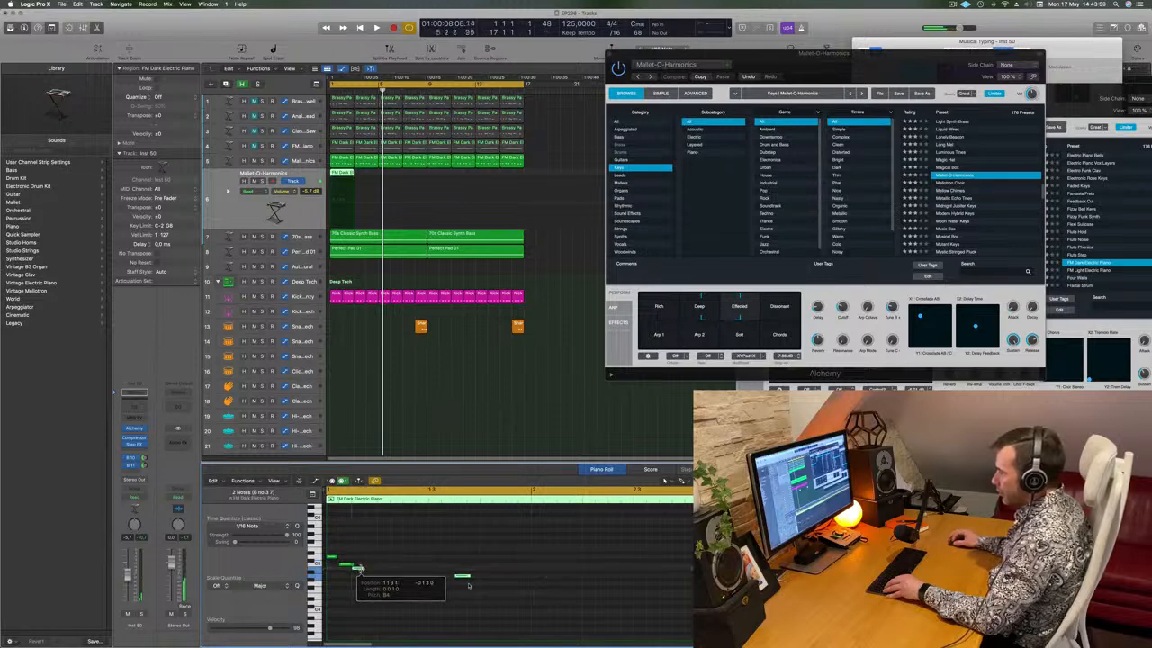
left_click_drag(467, 577, 374, 579)
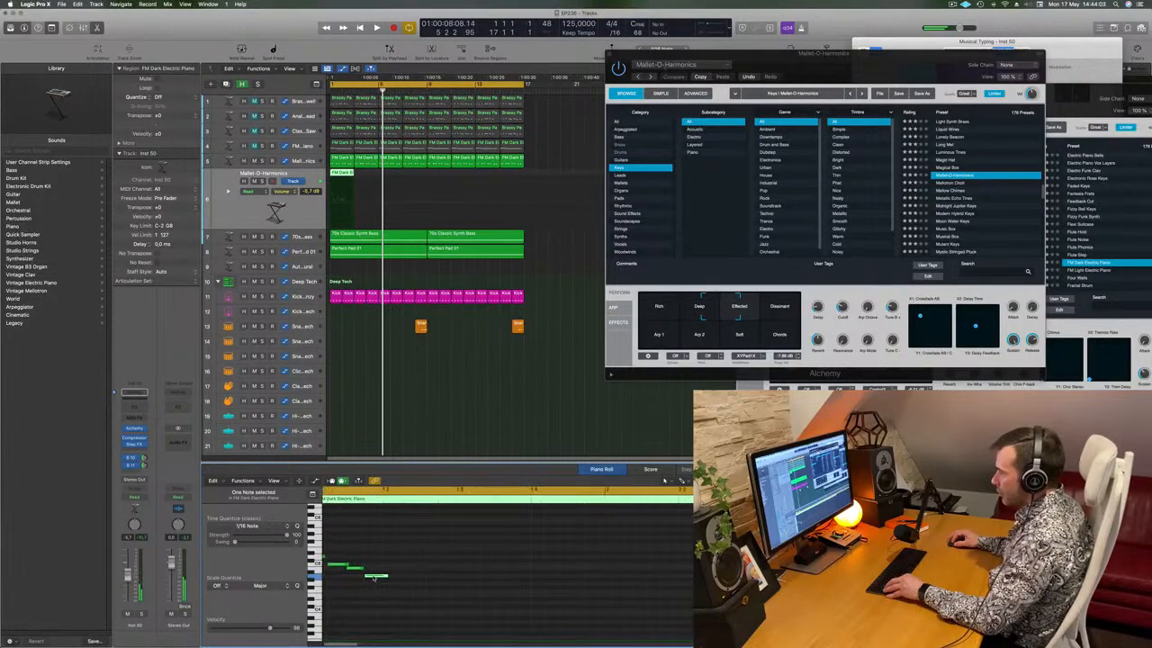
scroll(374, 579, "left", 4)
Duplicate the four notes to the right and shift all eight notes later in the bar
left_click_drag(340, 546, 432, 579)
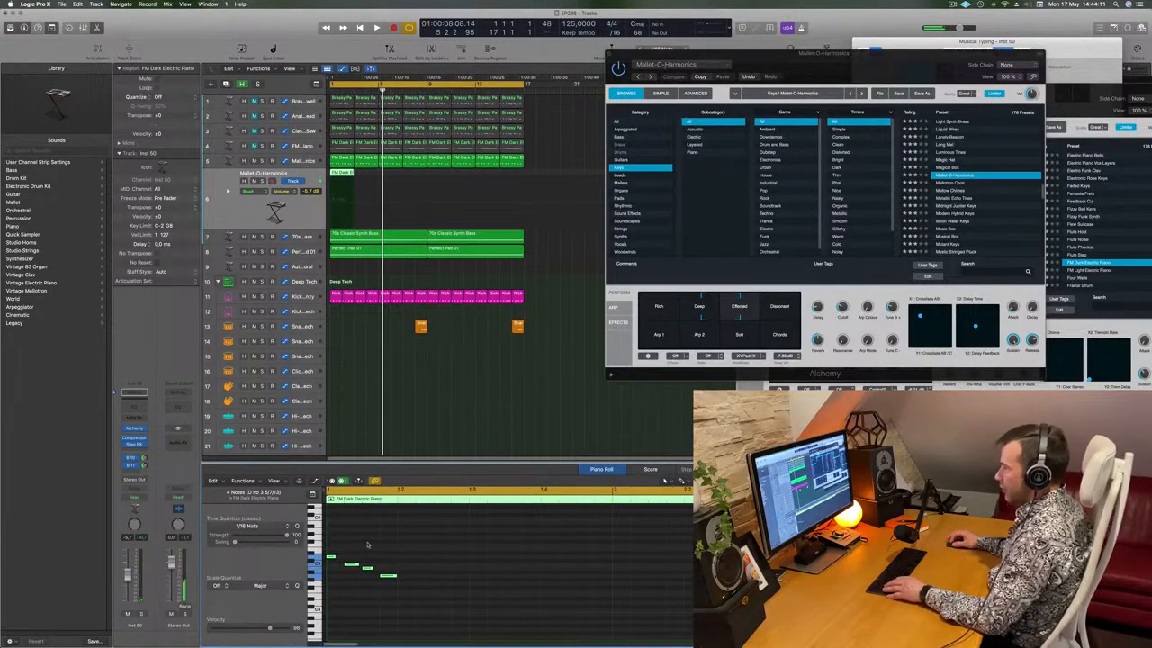
left_click_drag(333, 546, 427, 603)
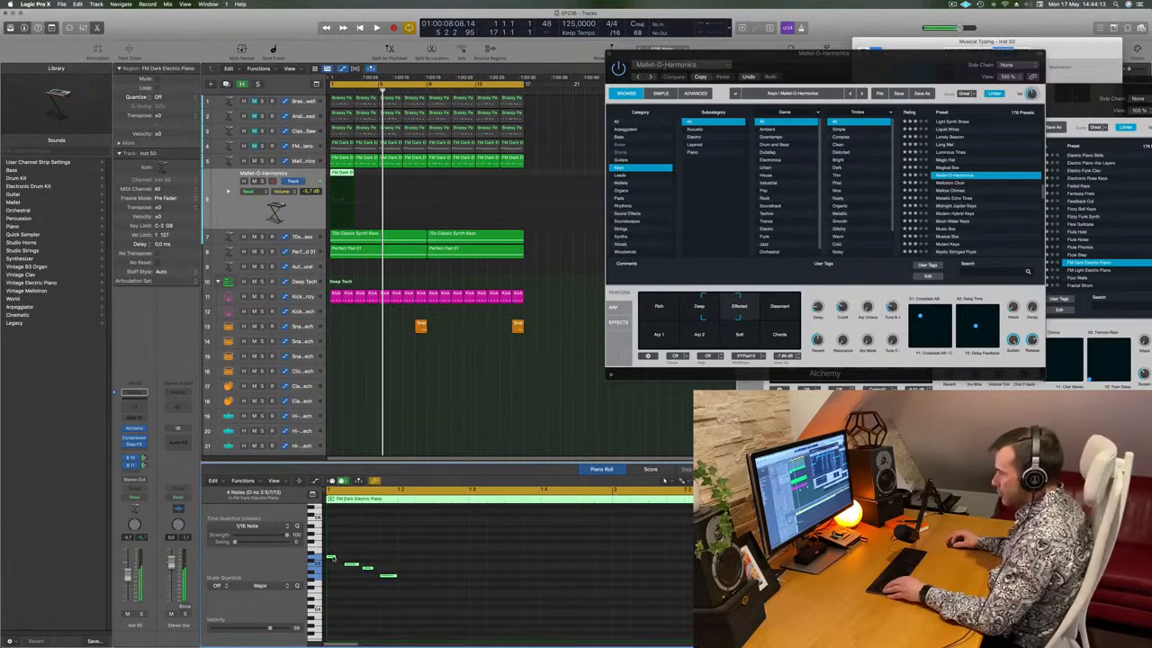
left_click_drag(332, 557, 403, 557)
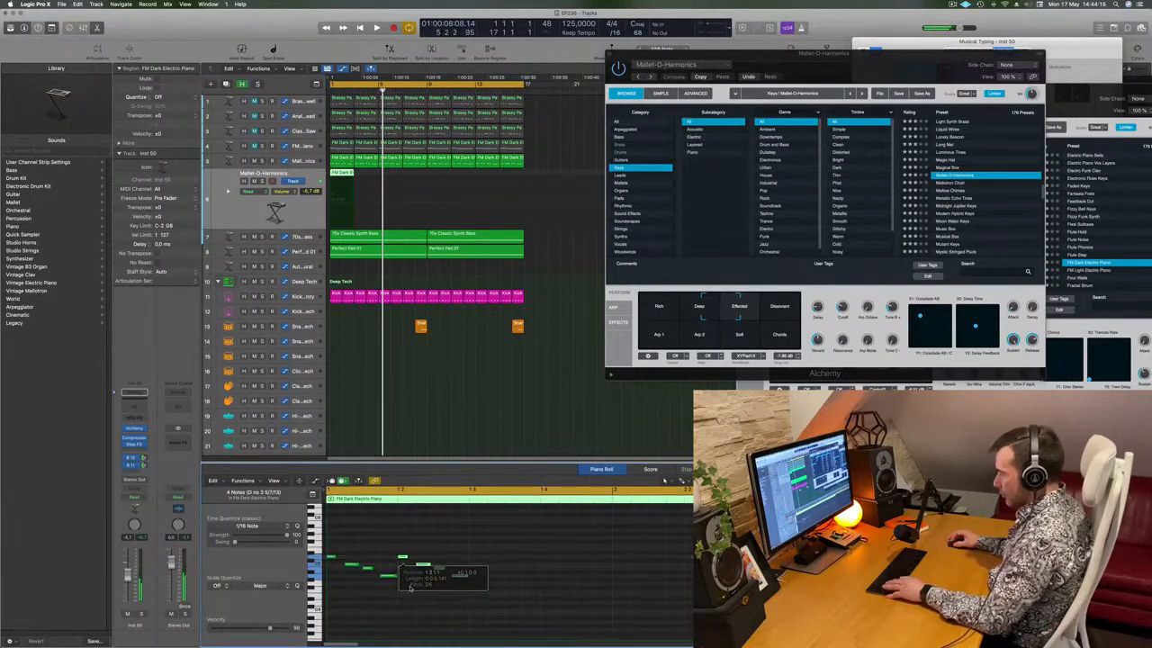
left_click_drag(330, 556, 474, 559)
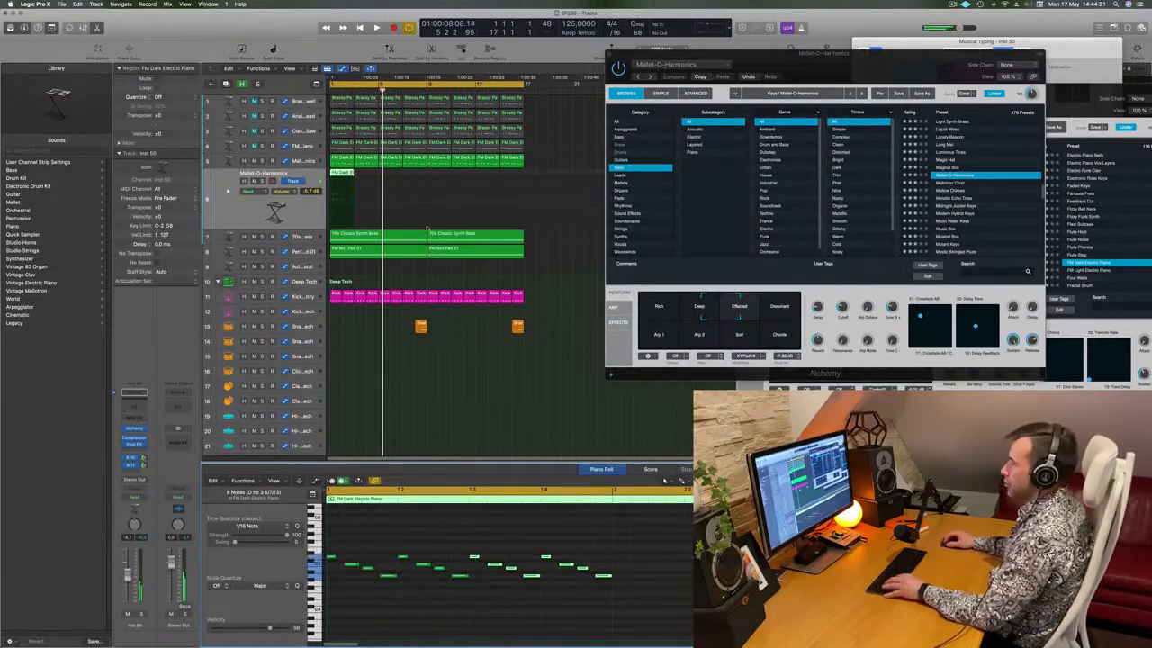
Split the region at bar 2, delete the remainder, and repeat the one-bar region along the track
double_click(342, 175, "super")
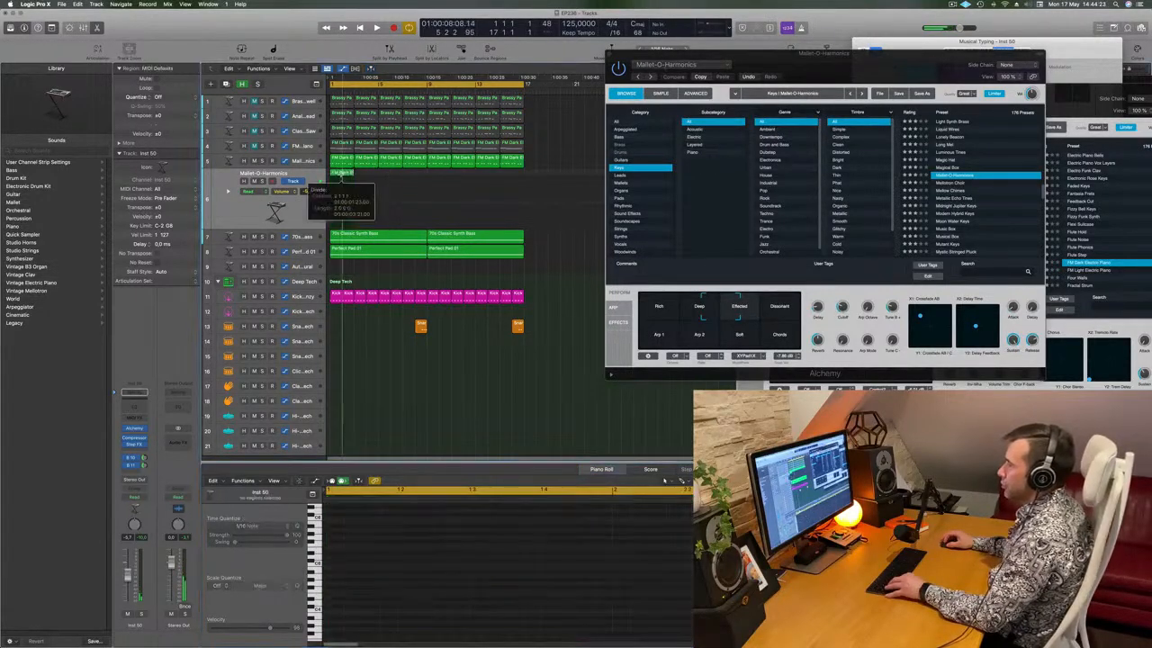
key("Delete")
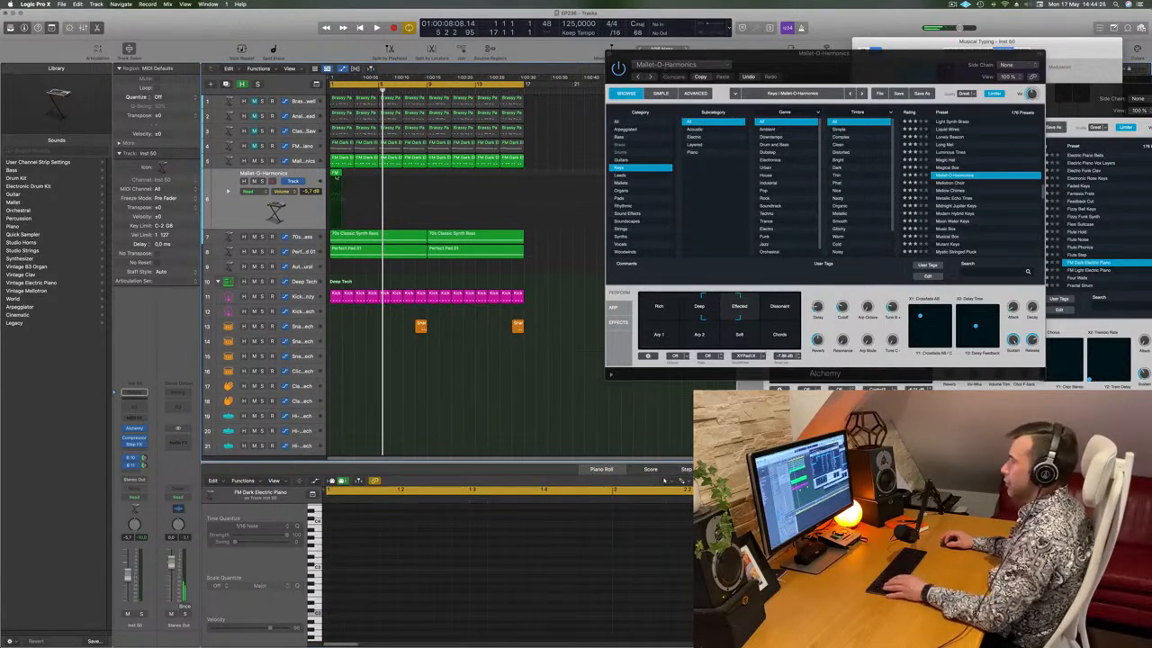
left_click(335, 174)
key("super+r")
key("super+r")
key("super+r")
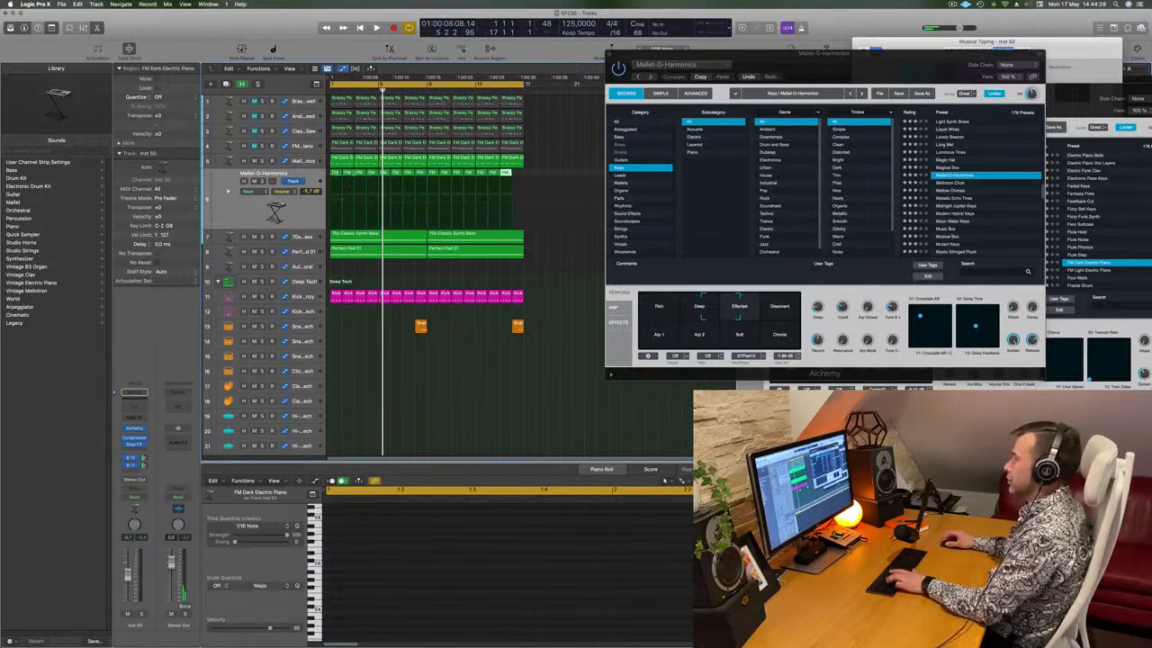
left_click(238, 214)
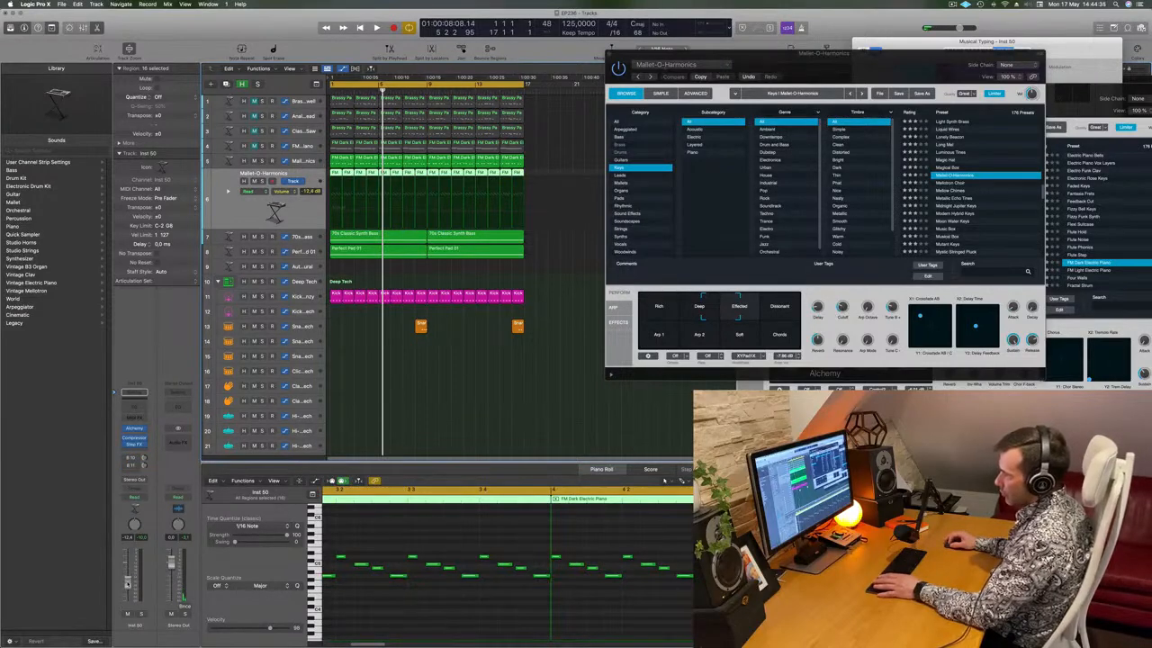
Play the repeated riff from the start and bring up the track's Alchemy instrument
key("space")
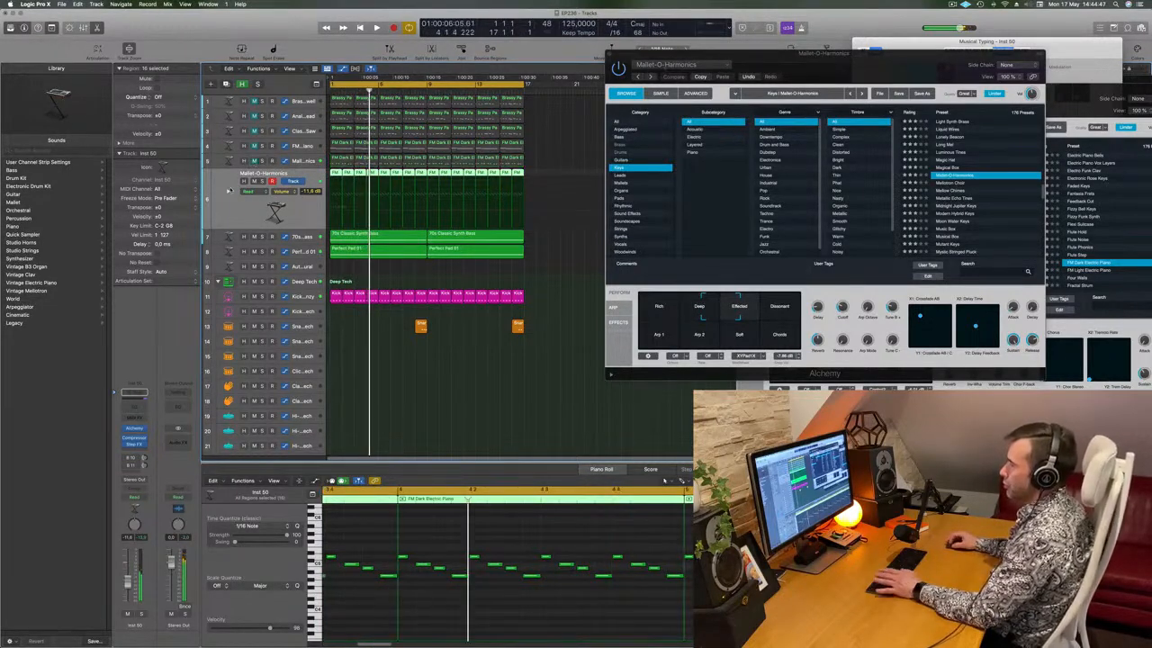
key("space")
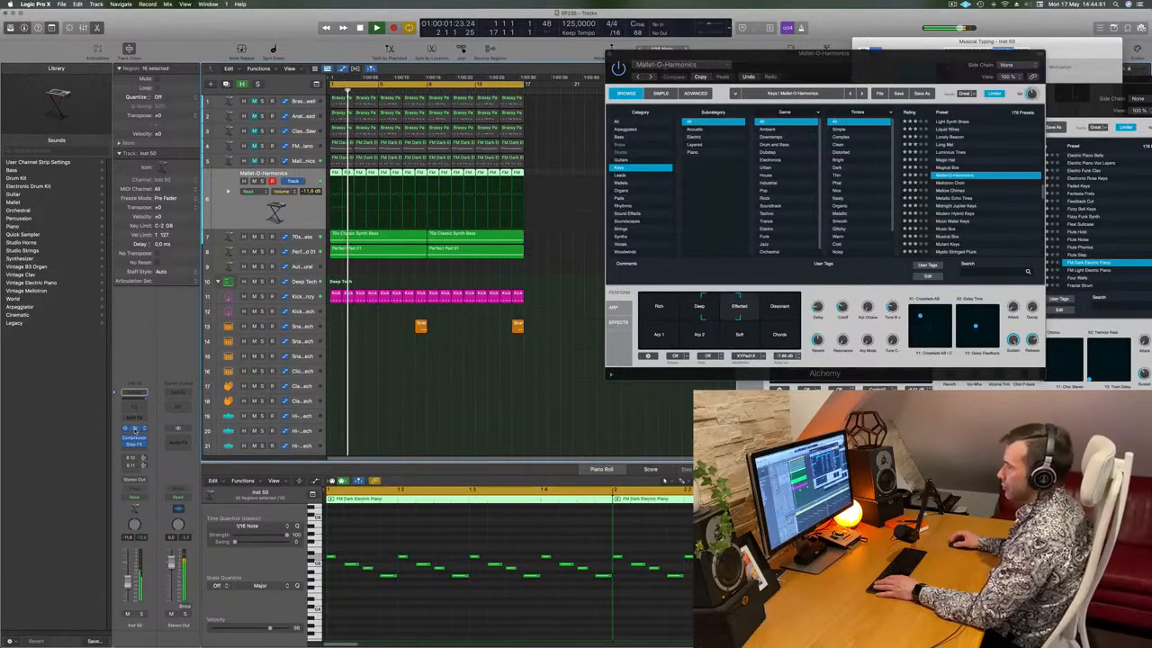
left_click(135, 430)
Try the Oil Can Keys preset, then show Alchemy's Guitars category
left_click_drag(608, 106, 710, 82)
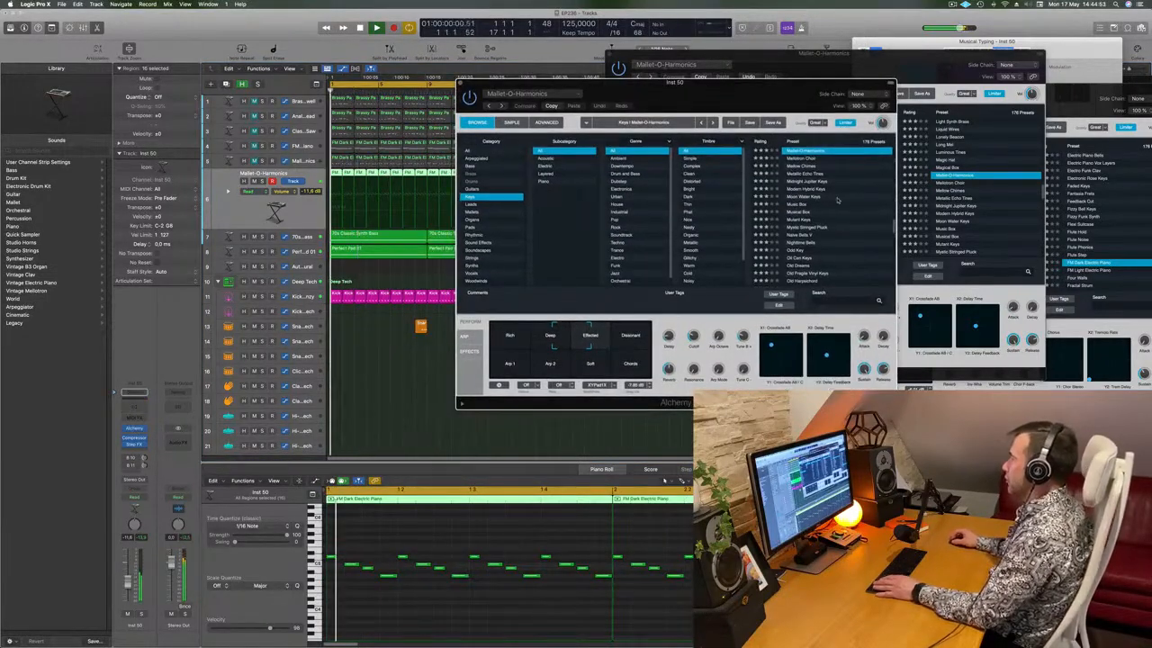
left_click_drag(776, 93, 747, 96)
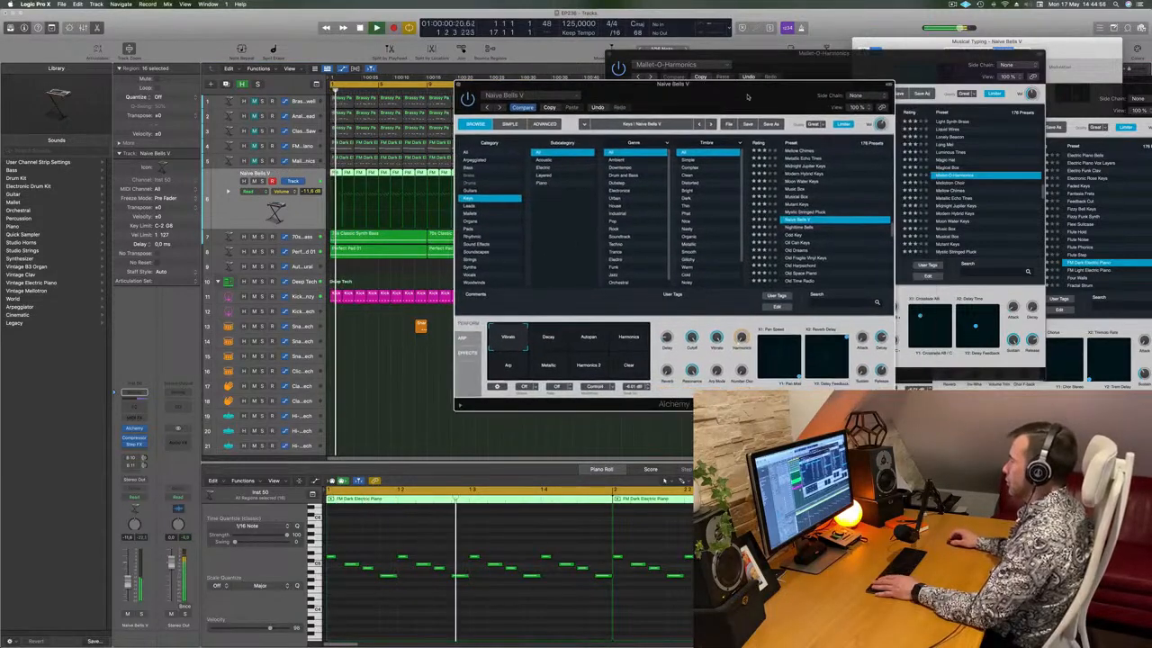
left_click(798, 243)
left_click(478, 190)
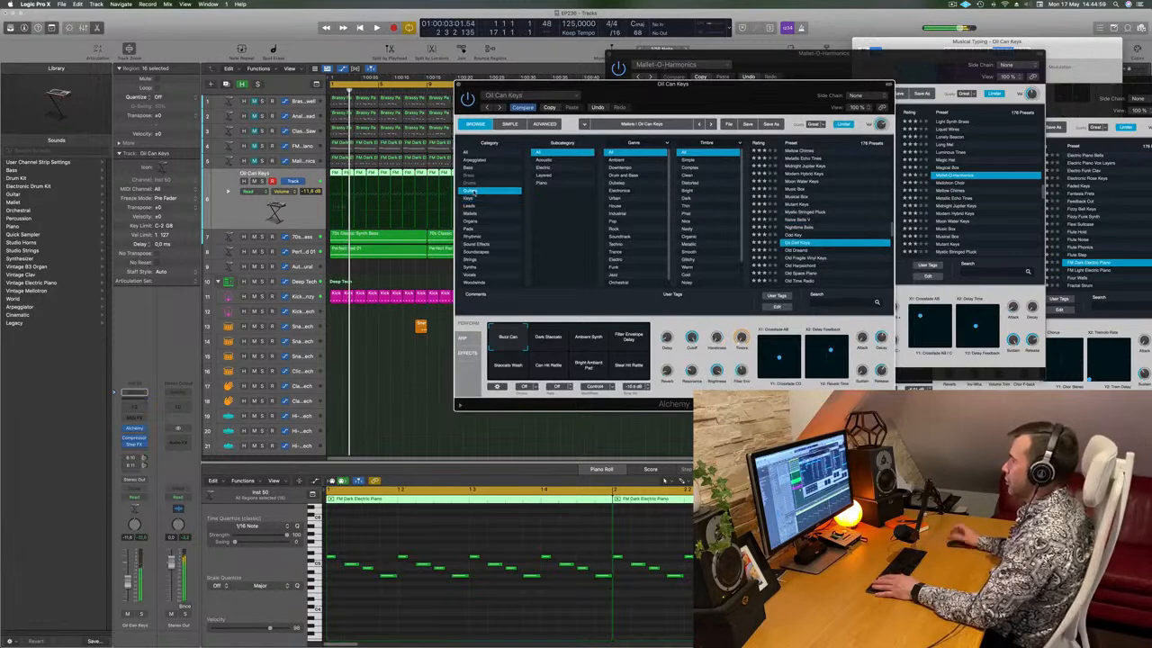
scroll(819, 207, "down", 3)
scroll(827, 168, "up", 5)
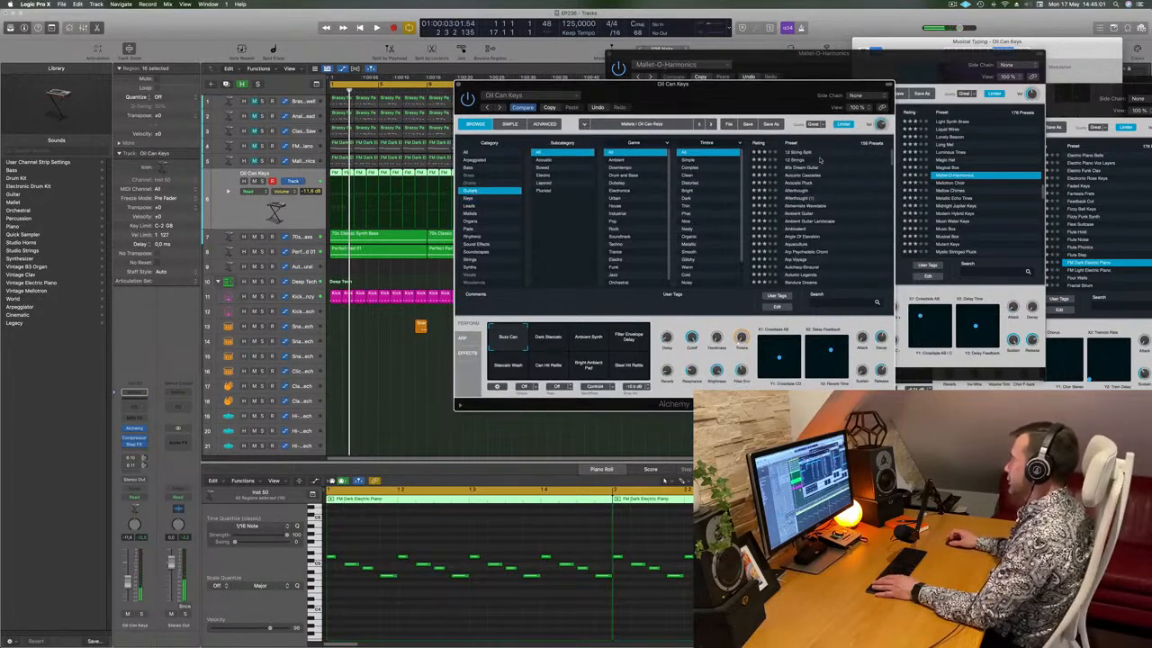
Load 12 String Split and audition its Chorused, Delay and Muffled Delay variations during playback
mouse_move(738, 88)
left_mouse_down()
mouse_move(782, 97)
mouse_move(711, 106)
mouse_move(745, 104)
left_mouse_up()
left_click(810, 156)
key("space")
left_click(521, 348)
left_click(563, 349)
left_click(608, 357)
left_click(565, 352)
Try Muffled Delay, Tremolo Pluck, Bright Hit, Distant and Slow Attack, then load 12 Strings
left_click(508, 540)
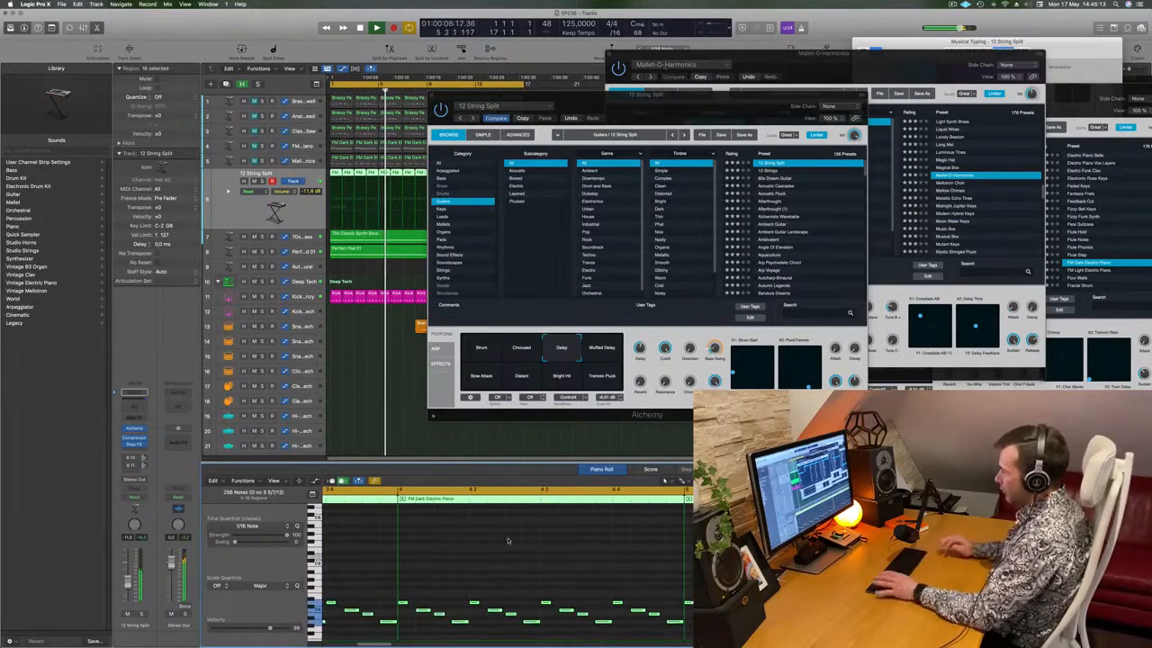
left_click_drag(722, 105, 718, 136)
left_click(602, 390)
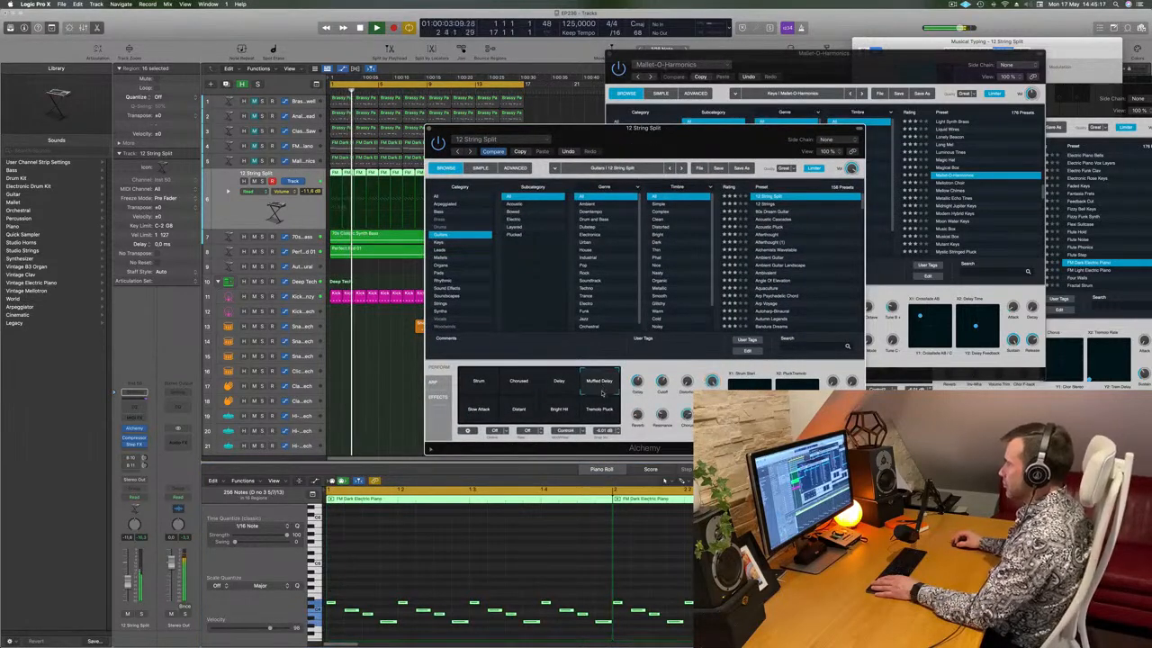
left_click(601, 415)
left_click(553, 415)
left_click(516, 414)
left_click(481, 415)
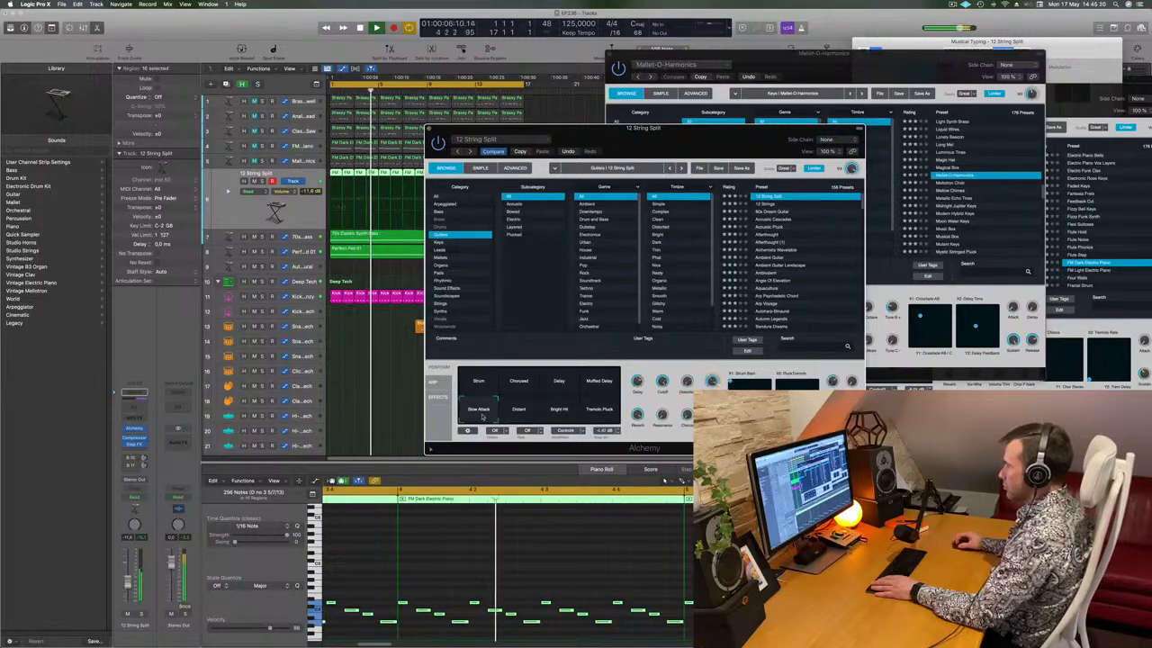
left_click(770, 203)
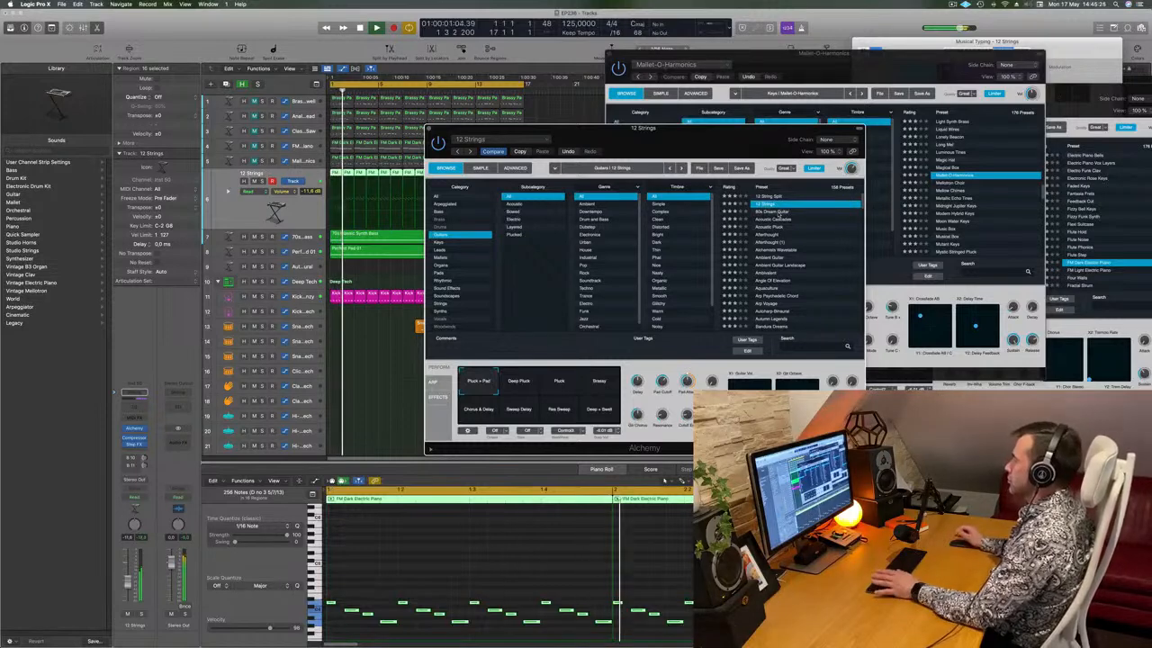
Audition 80s Dream Guitar, Acoustic Cascades, Acoustic Pluck, Afterthought, Ambient Guitar and Angle Of Elevation
left_click(775, 213)
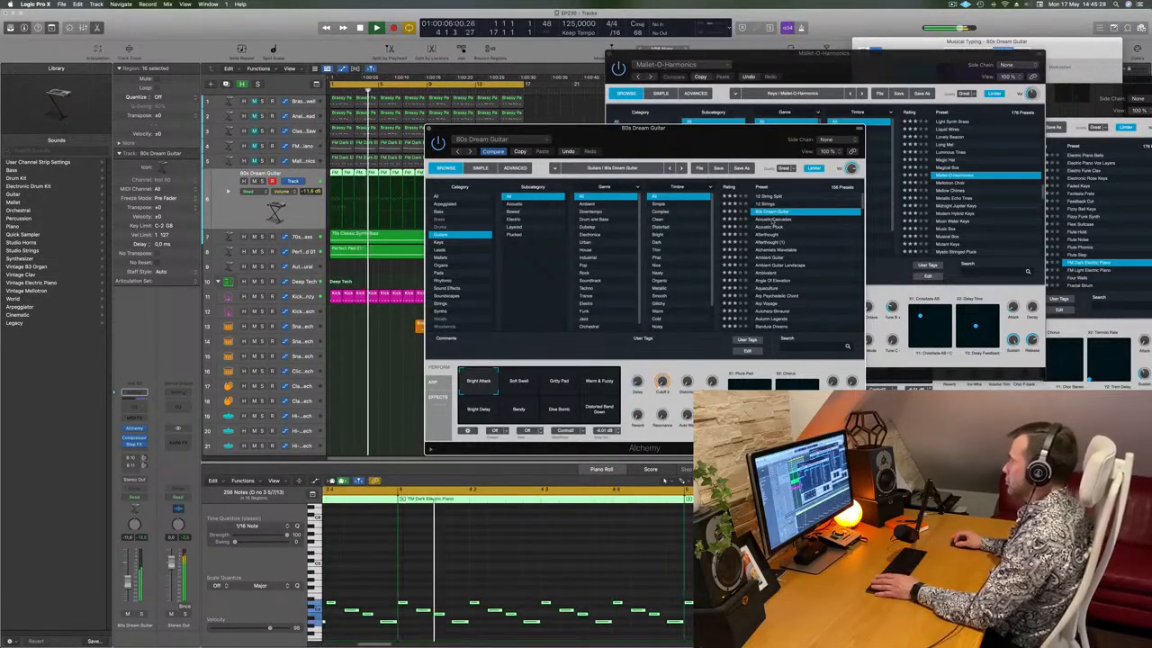
left_click(772, 219)
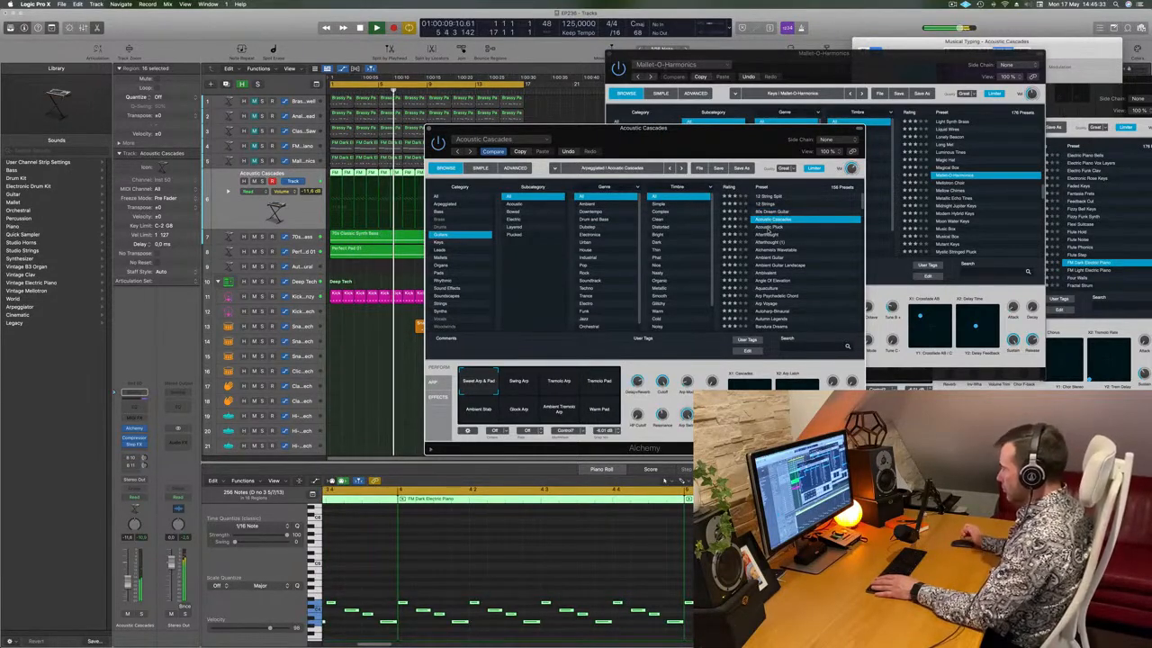
left_click(769, 228)
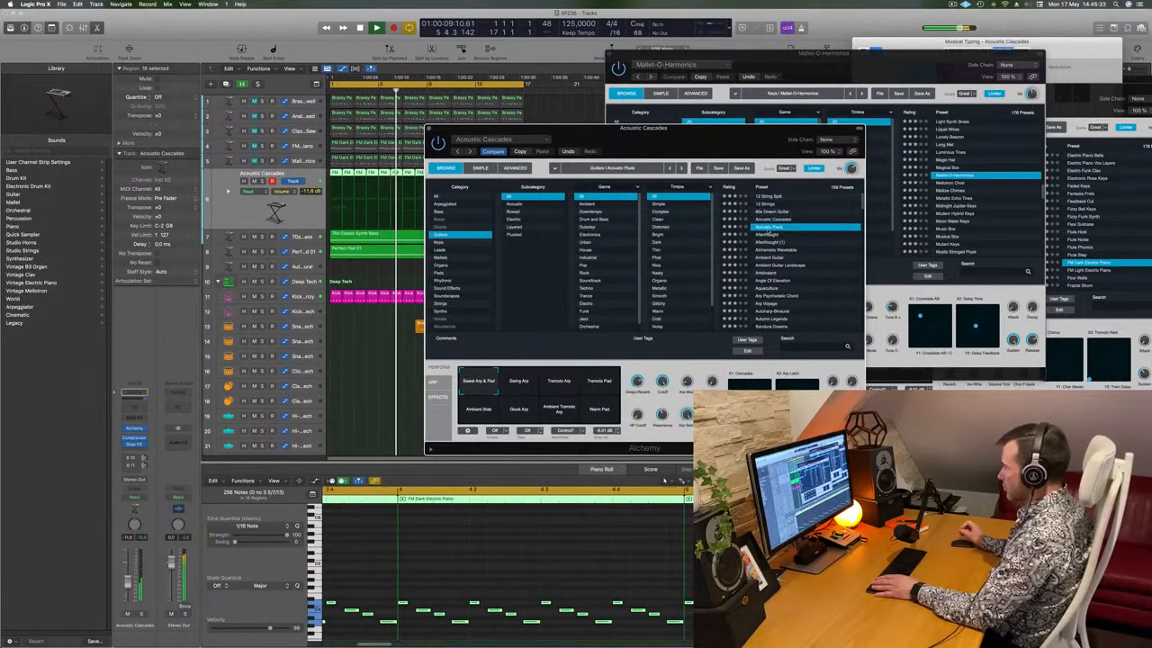
left_click(767, 235)
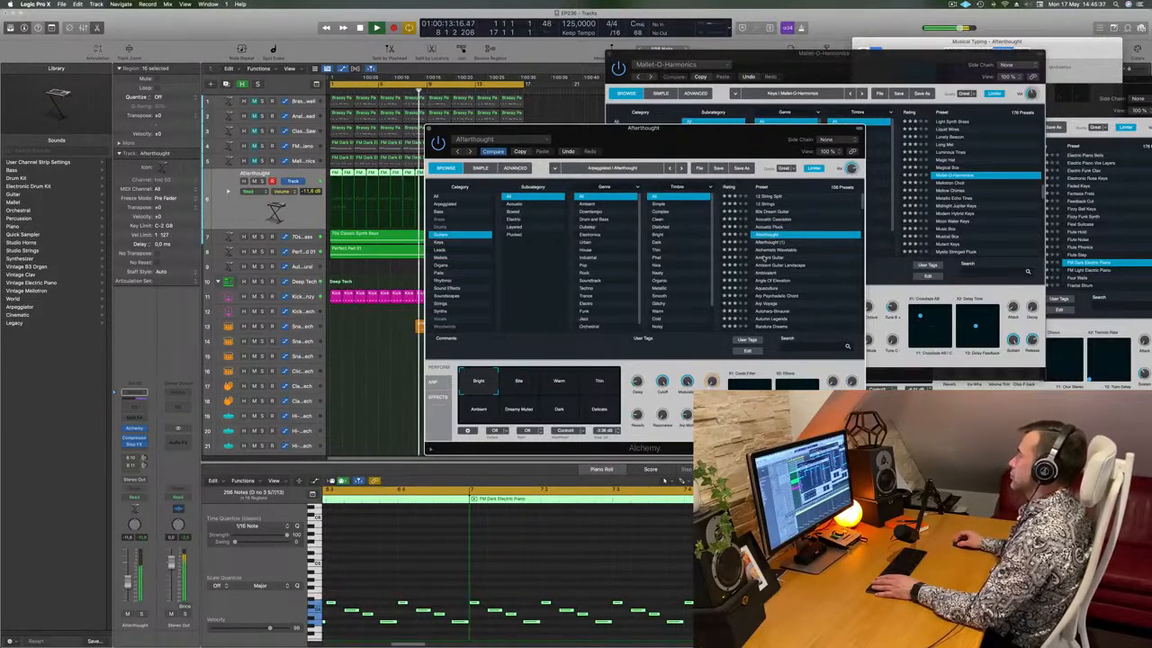
left_click(763, 258)
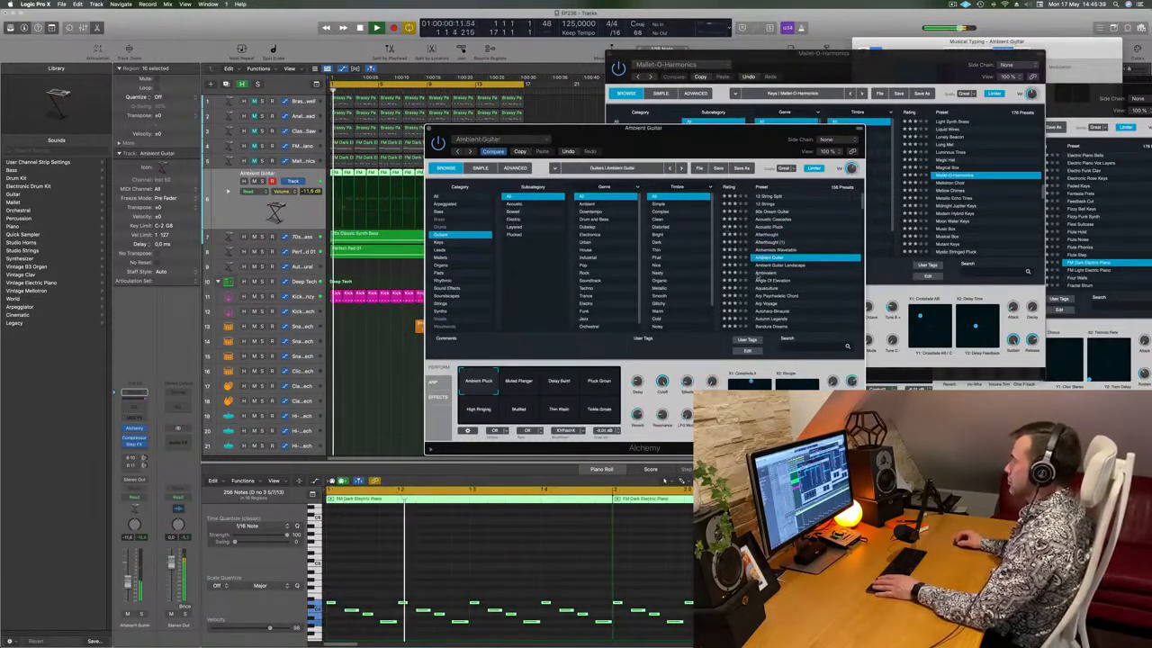
scroll(778, 258, "down", 3)
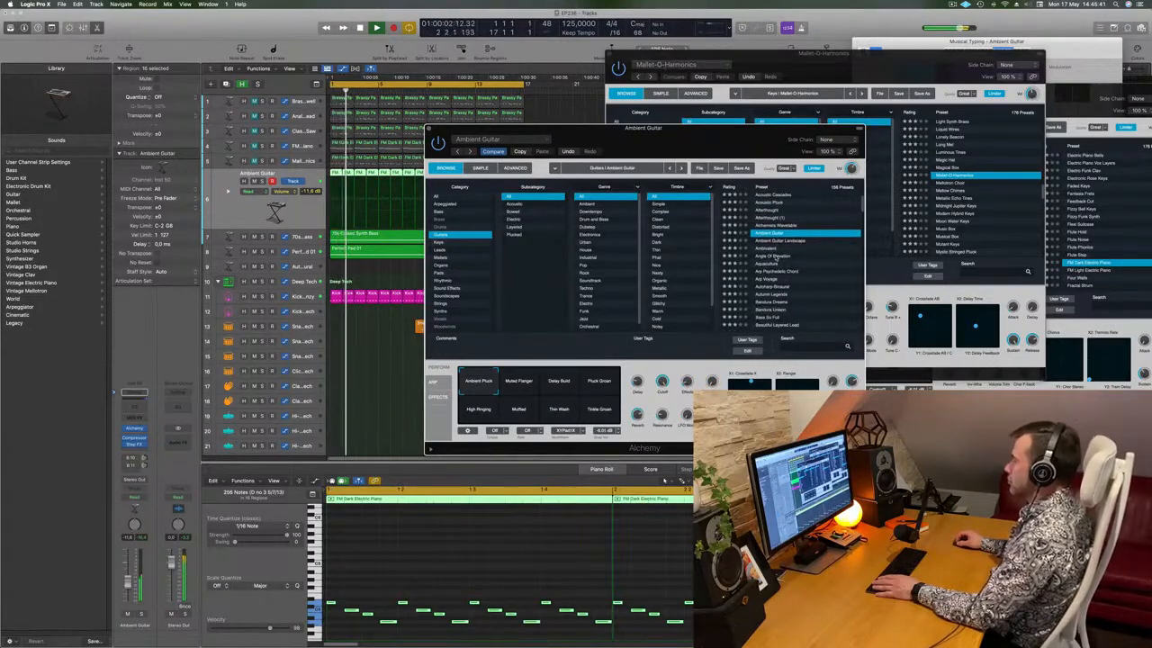
left_click(784, 256)
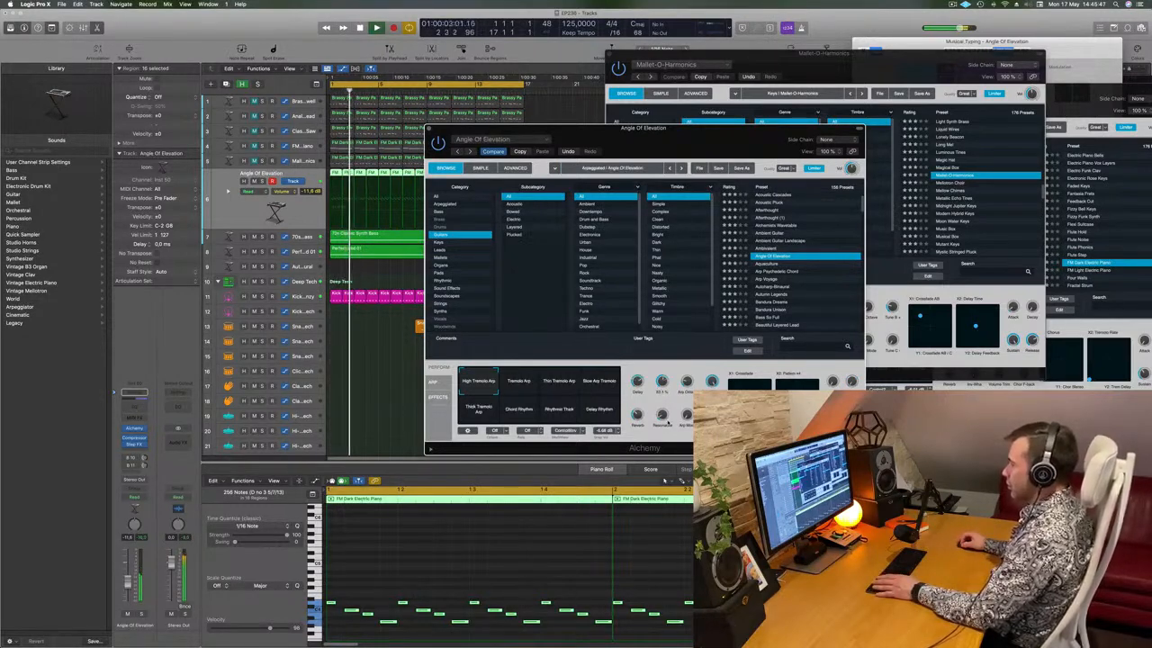
Stop playback and load the Bandura Dreams preset
key("space")
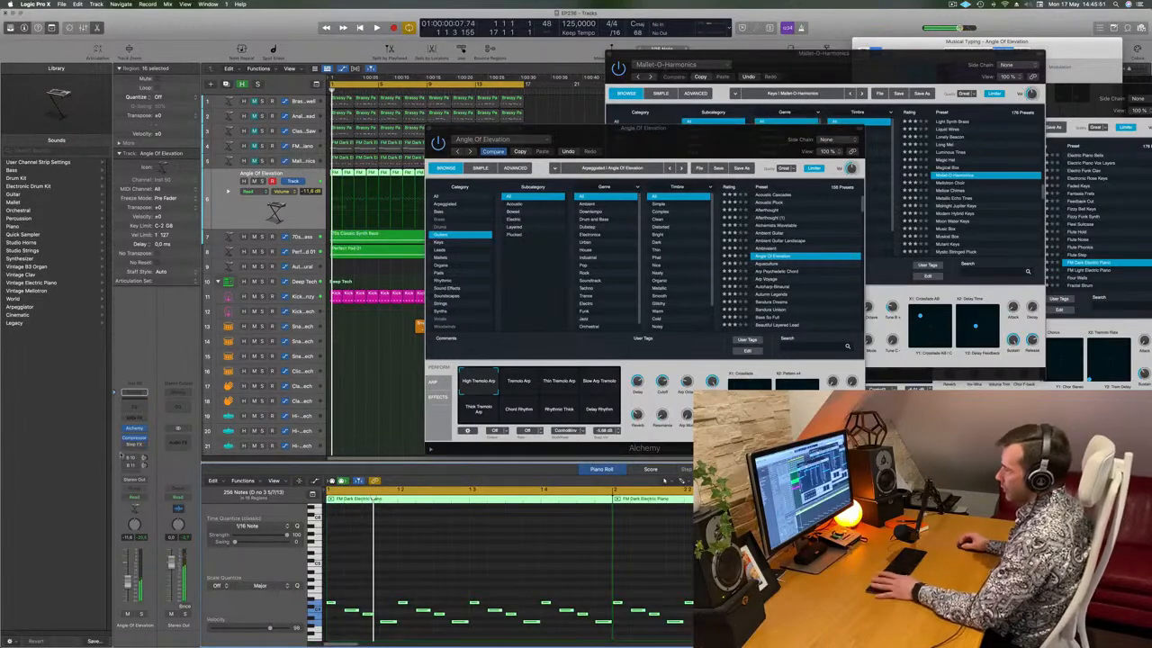
left_click_drag(631, 146, 608, 131)
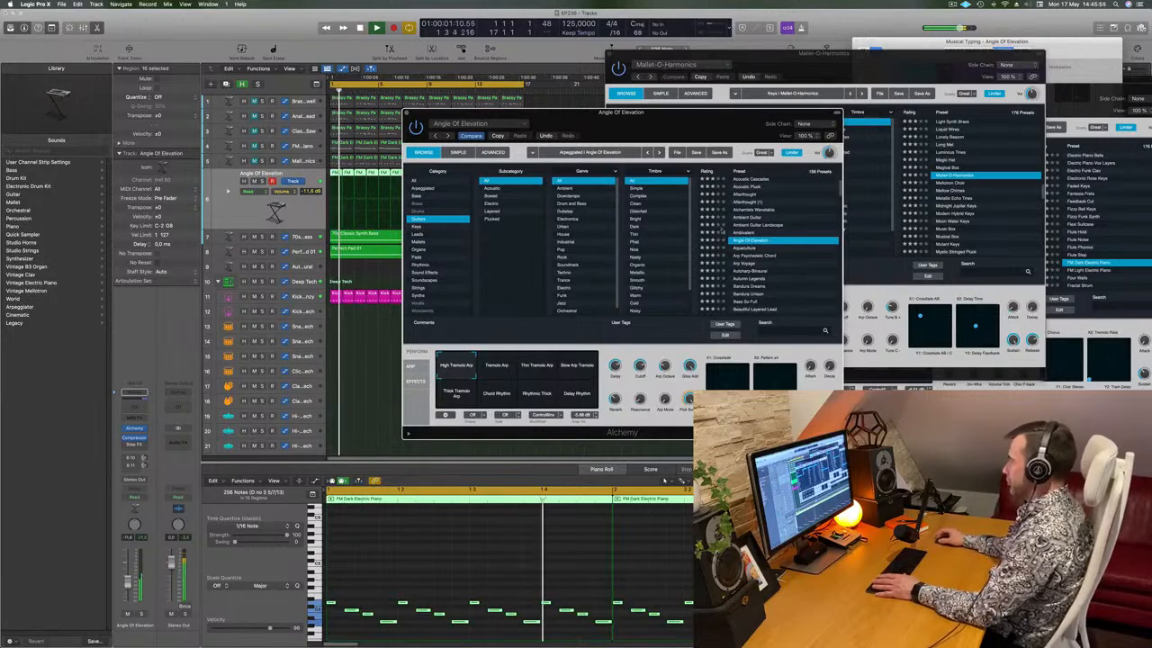
scroll(788, 263, "down", 1)
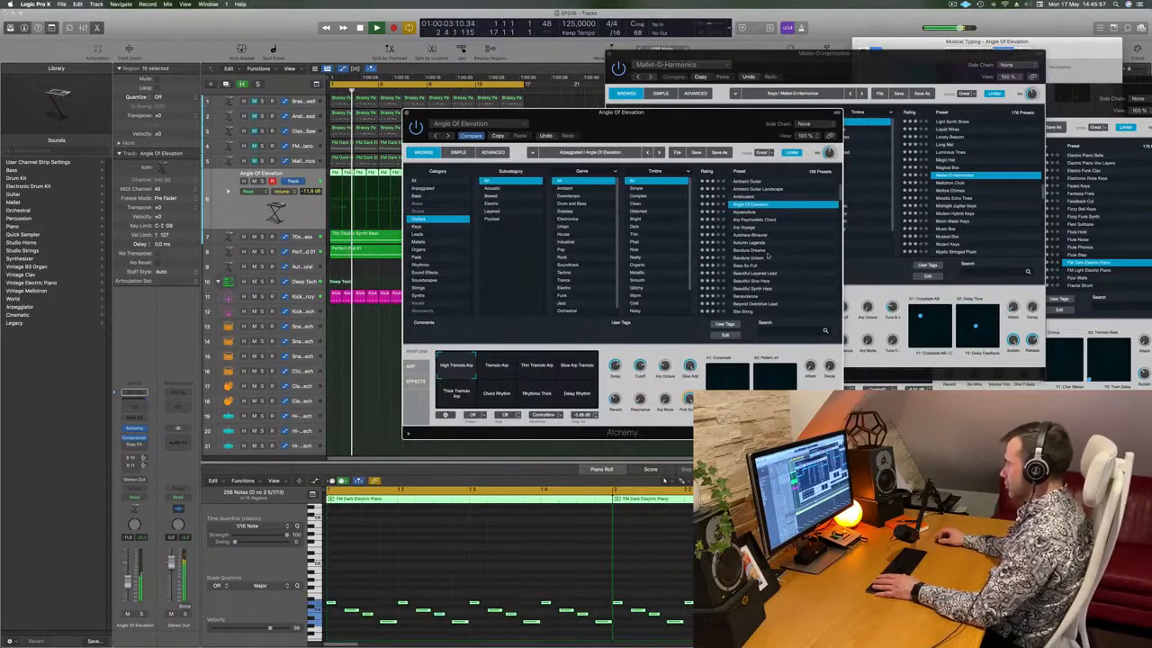
left_click(751, 250)
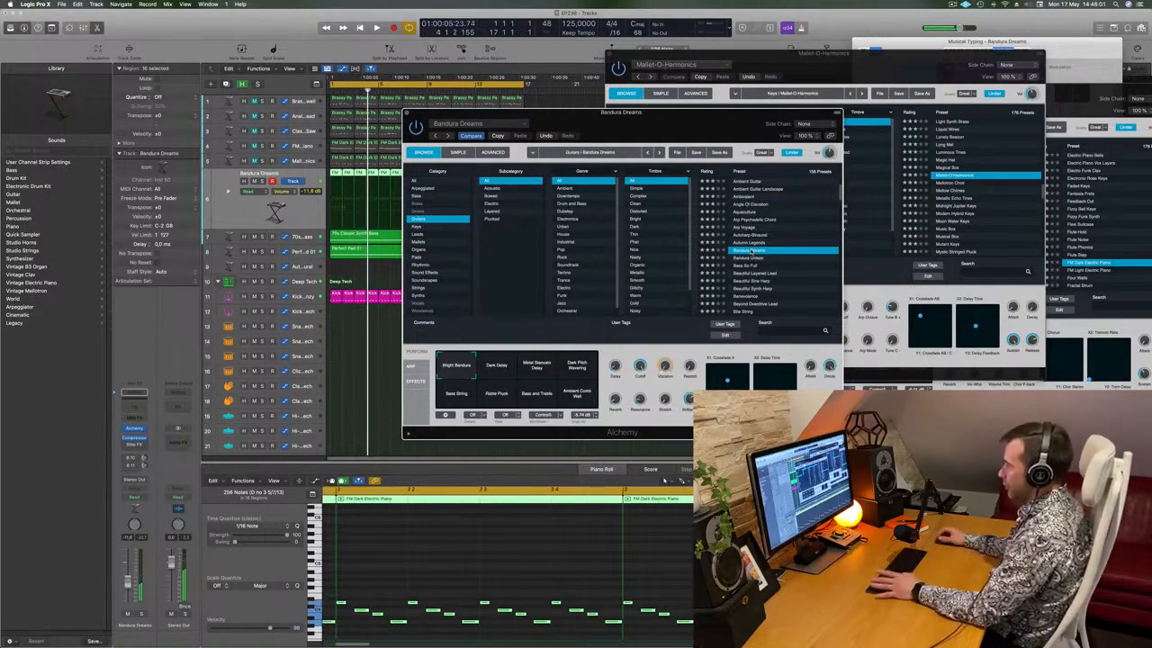
Audition Dark Pitch Wavering, Rattle Pluck, Bass and Treble, Ambient Comb Wall, then choose Bright Bandura
key("space")
left_click_drag(662, 116, 720, 114)
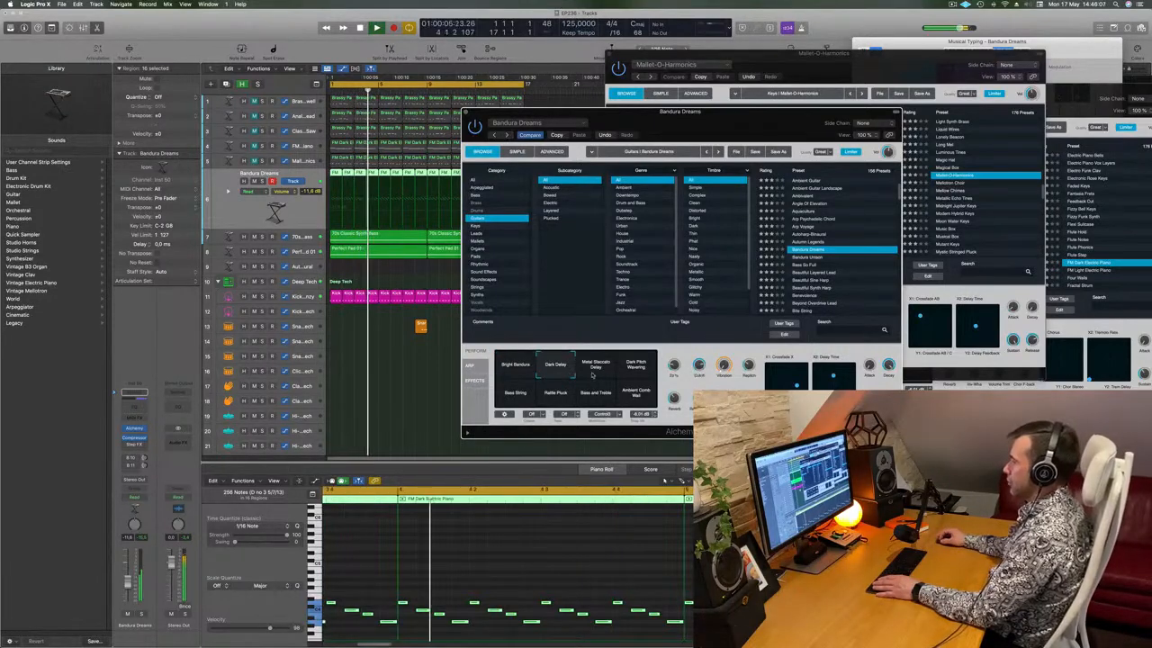
left_click(637, 368)
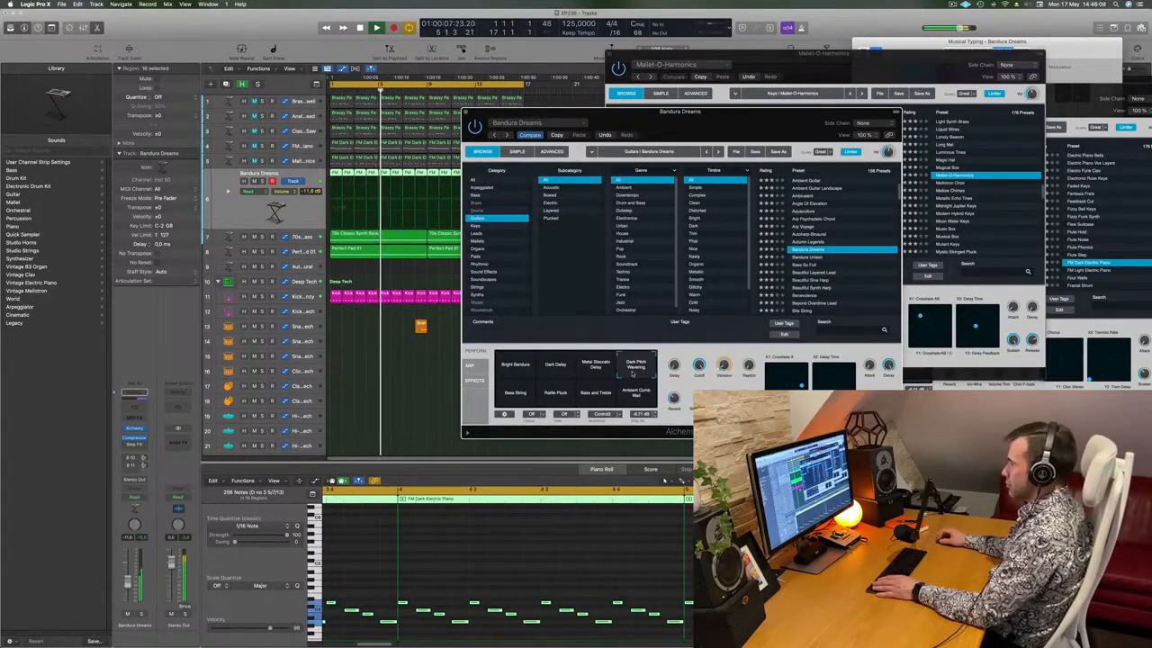
left_click(560, 402)
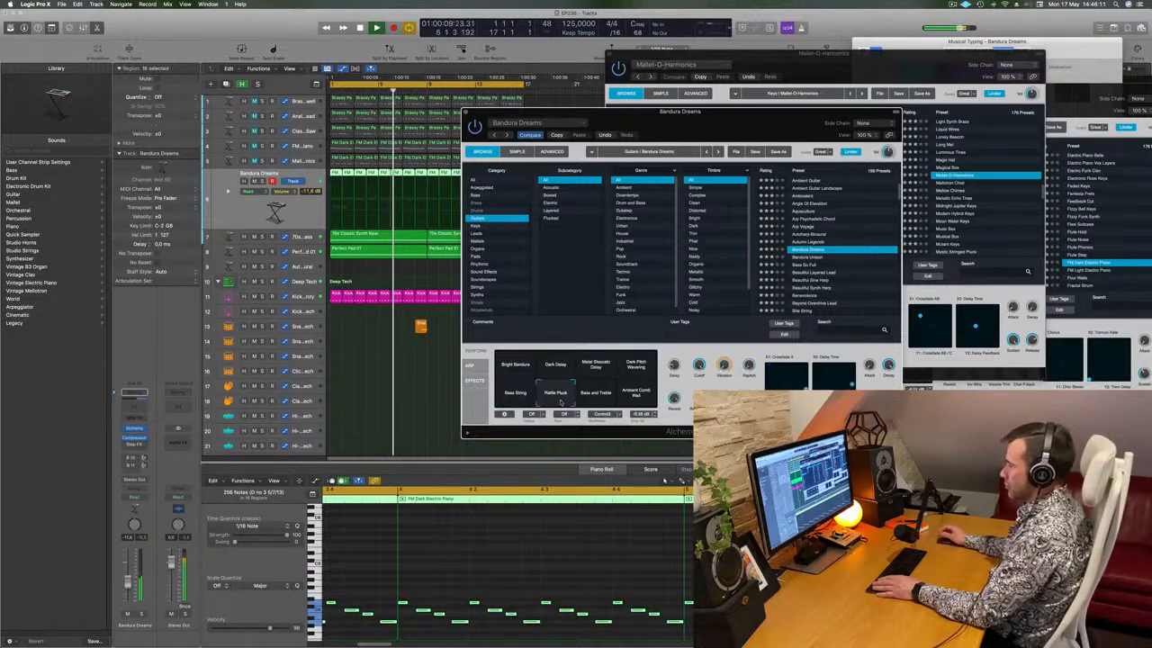
left_click(594, 401)
left_click(636, 400)
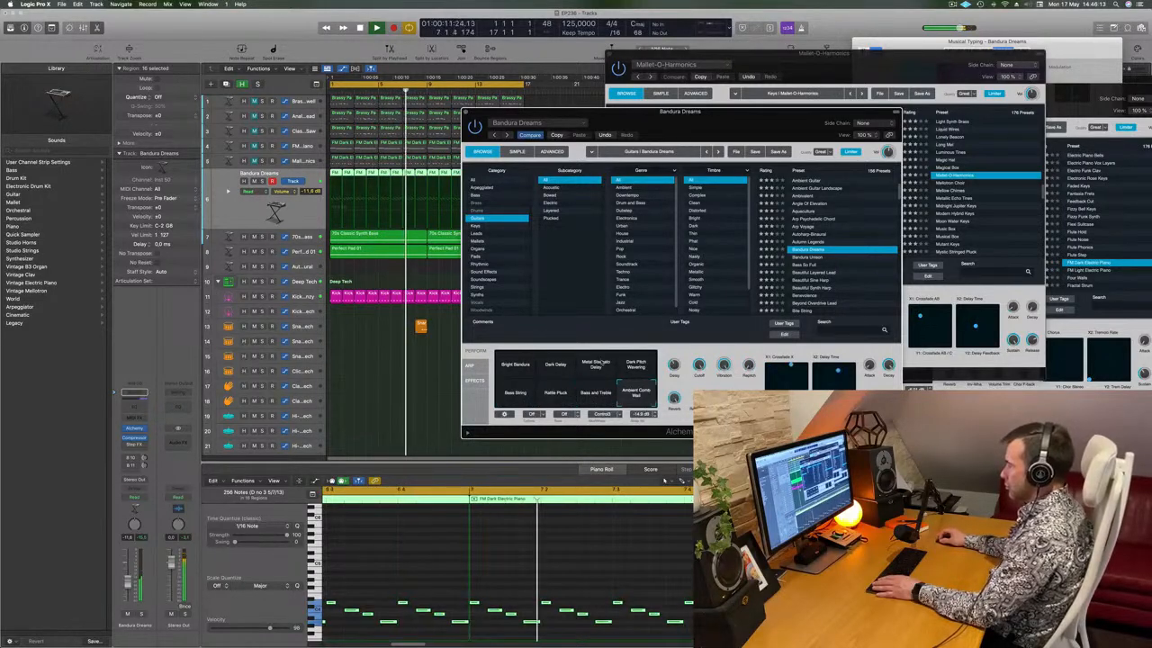
left_click(516, 365)
Show the Aux 8 channel fed by the Bus 10 send and return playback to bar 1
left_click_drag(673, 134, 694, 121)
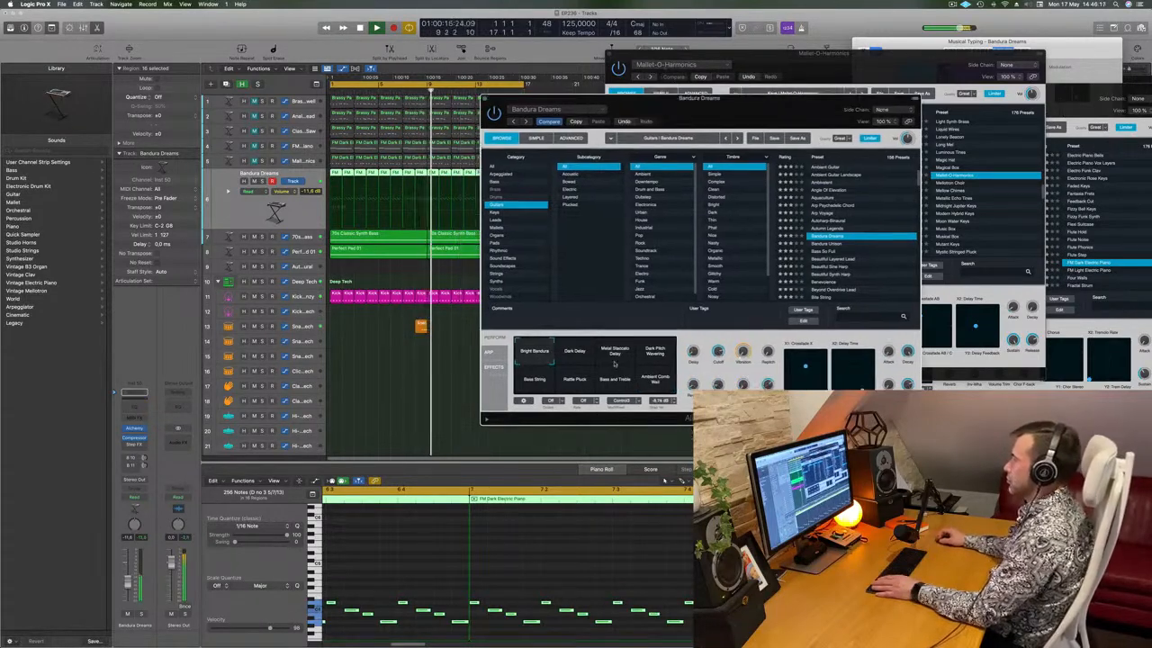
left_click(376, 28)
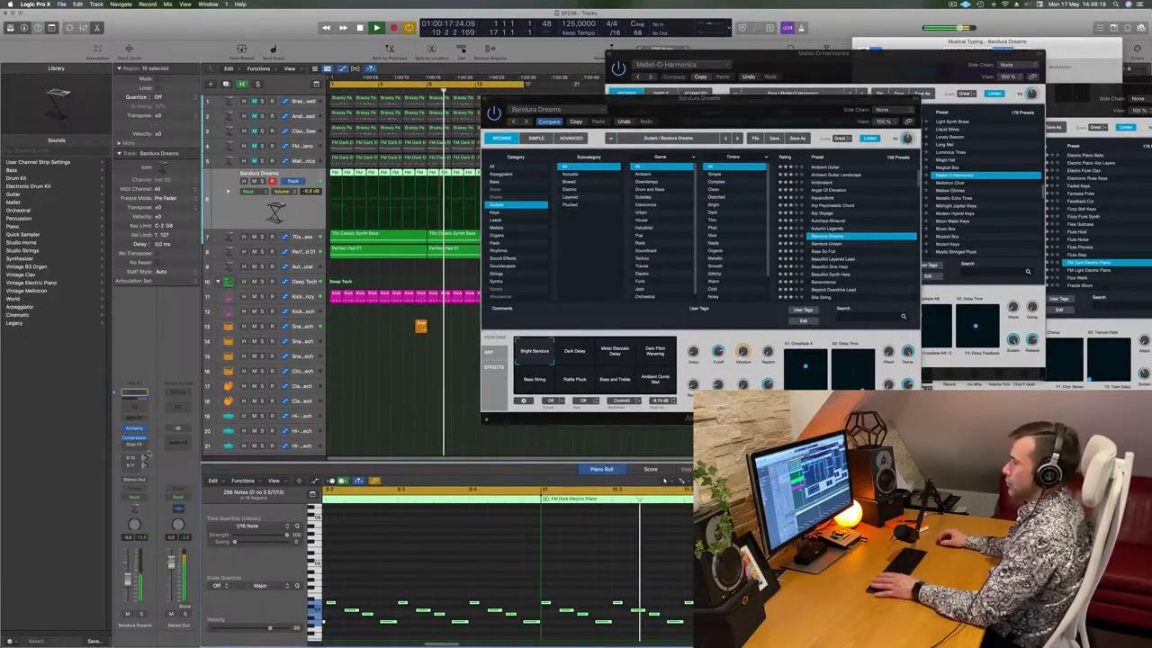
left_click(144, 459)
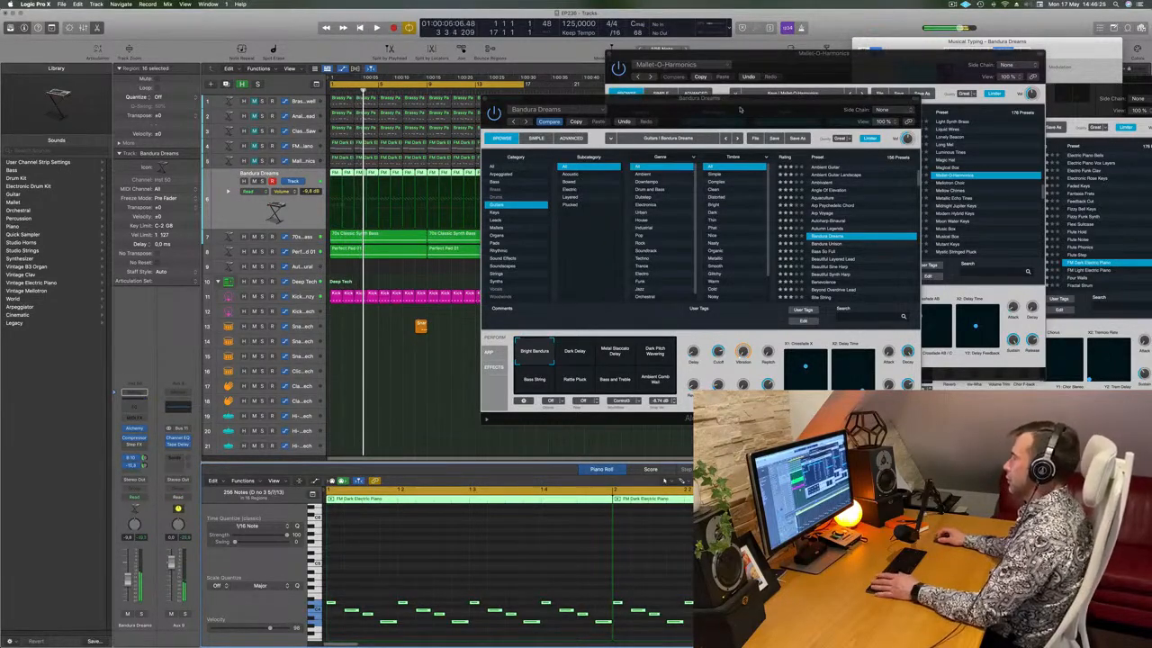
left_click_drag(735, 112, 851, 167)
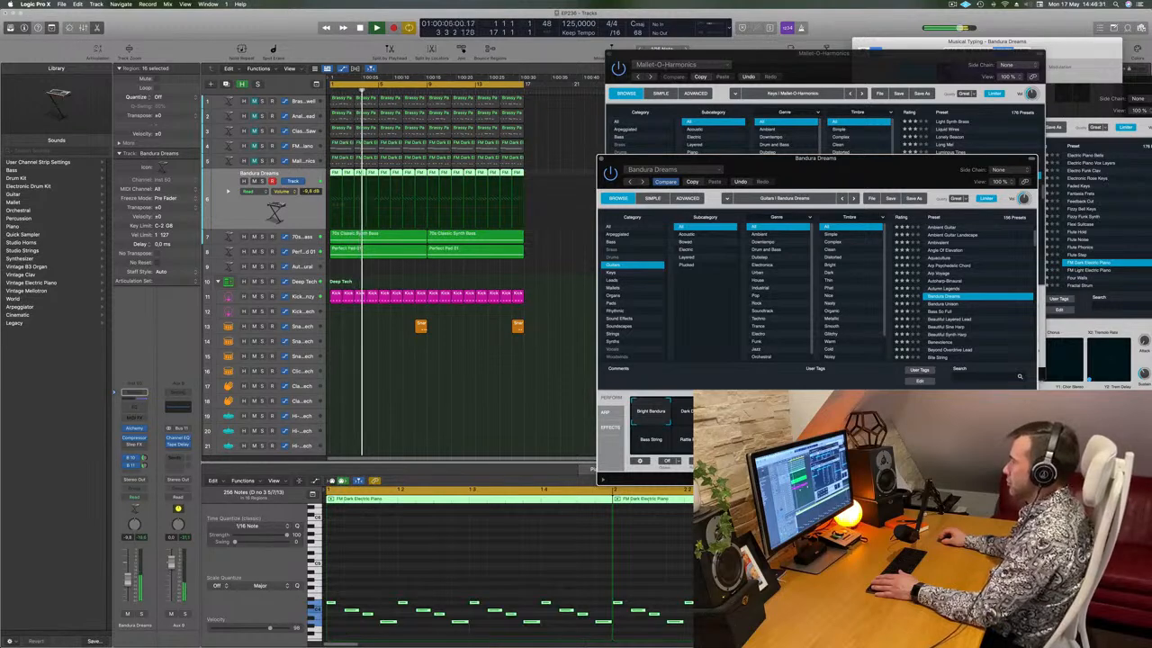
key("Return")
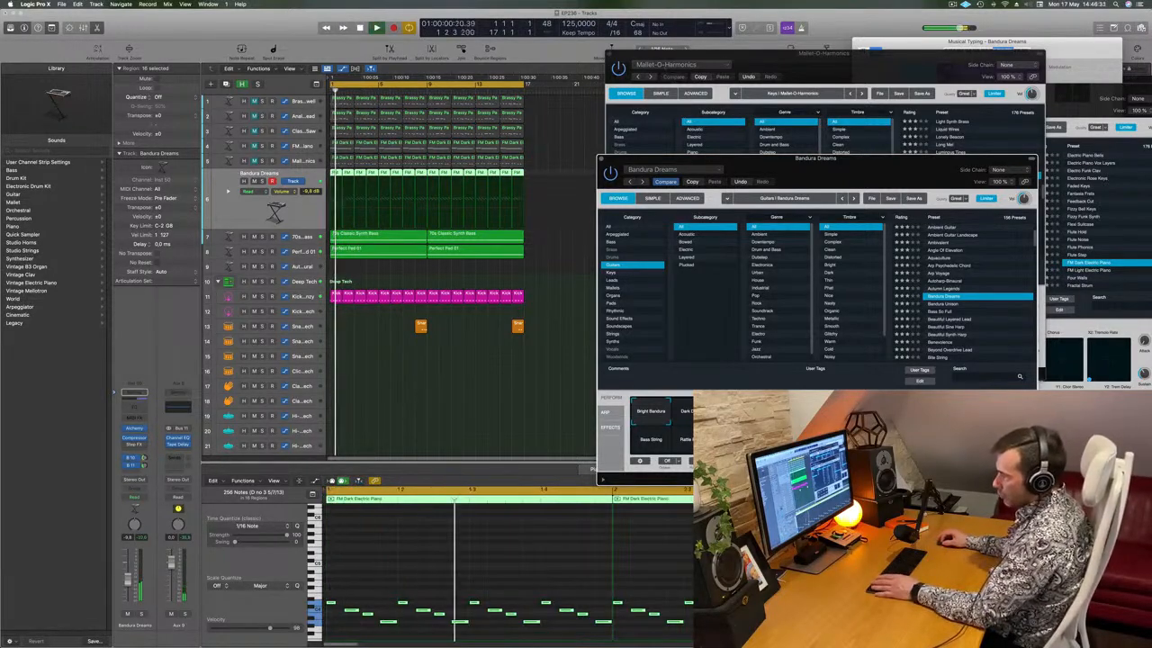